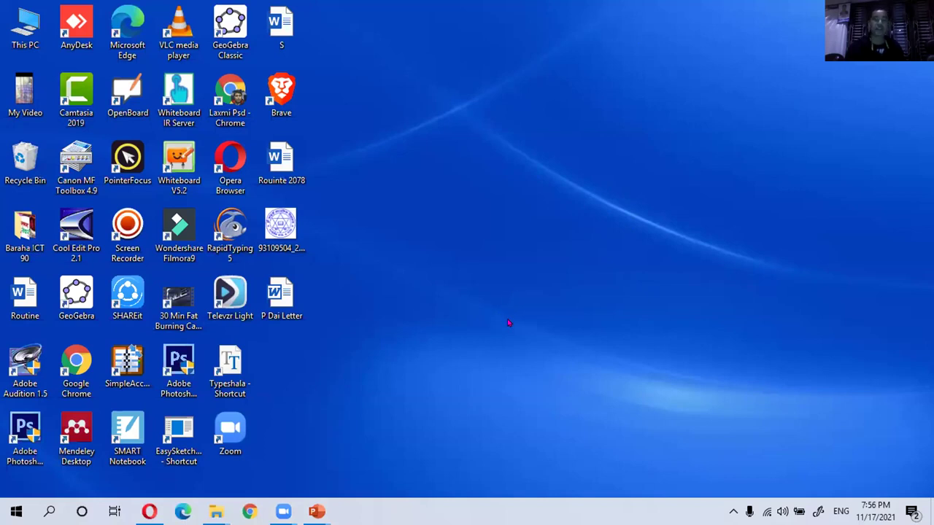
Step: Switch to the day-11-ppt-transition presentation window in PowerPoint
mouse_move(315, 512)
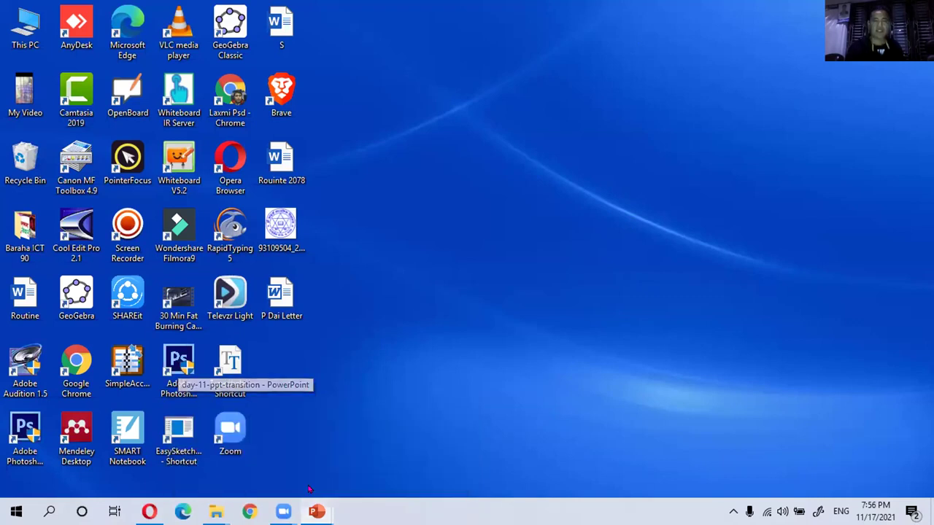
key("Home")
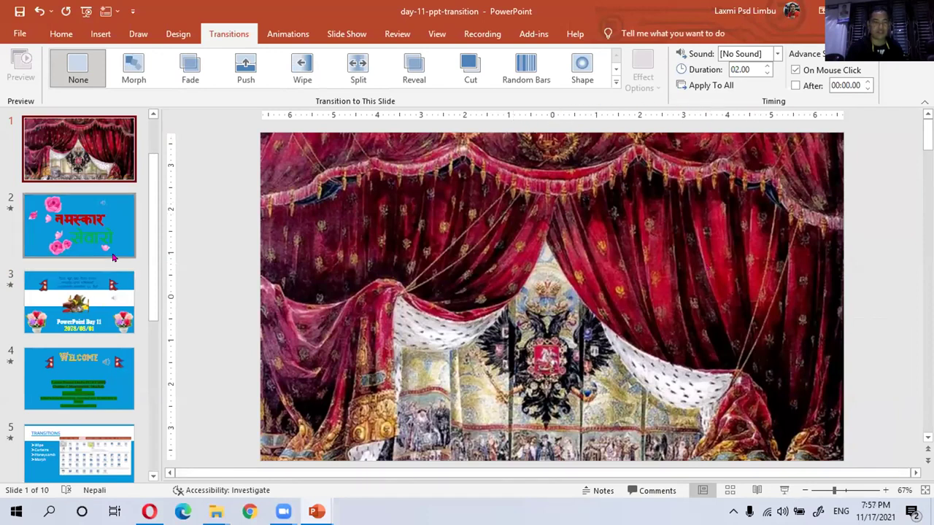
Step: Browse the slide thumbnails and bring up the Slide Show ribbon options
scroll(114, 256, "down", 3)
scroll(115, 256, "up", 3)
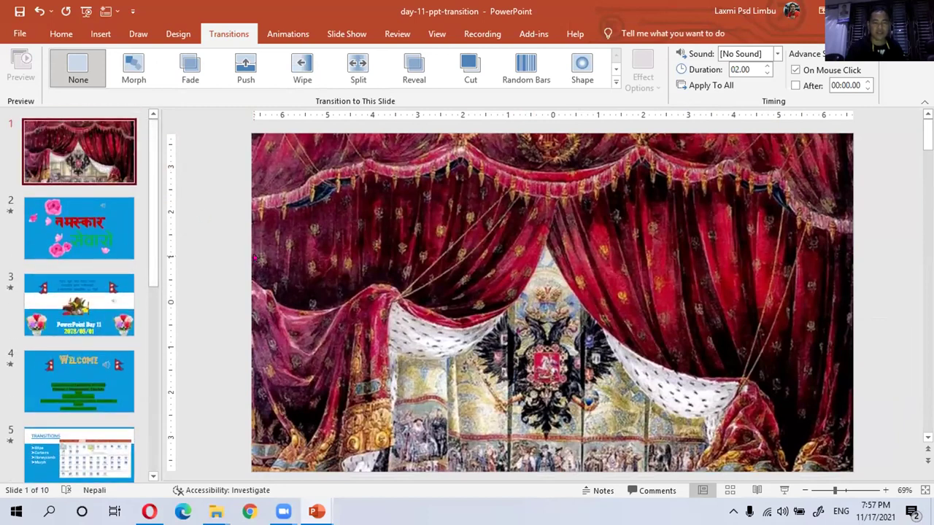
left_click(334, 34)
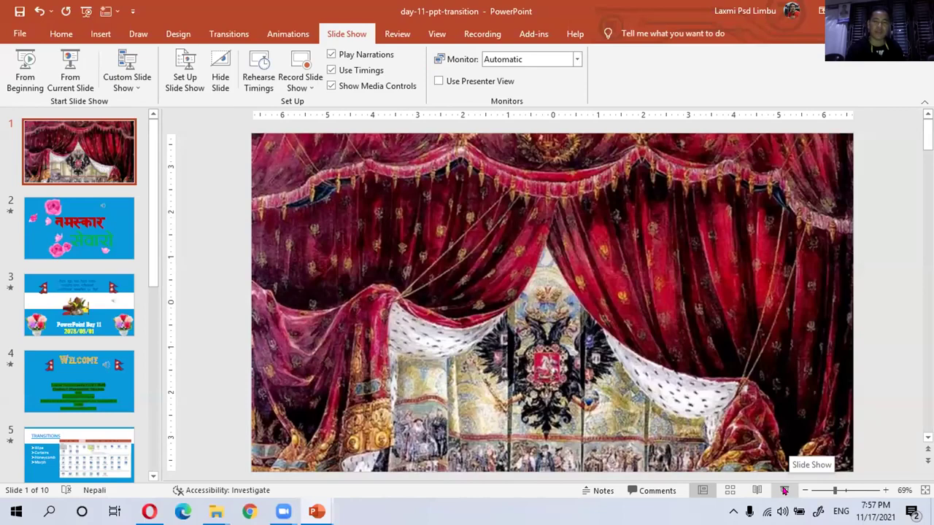
Step: Start the full-screen show and advance past the rose greeting slides to the Welcome slide
left_click(784, 491)
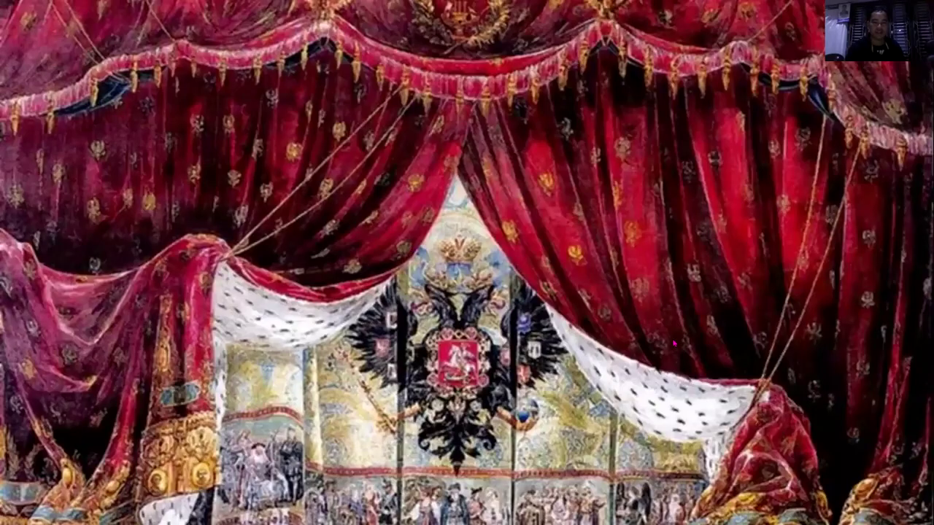
left_click(649, 272)
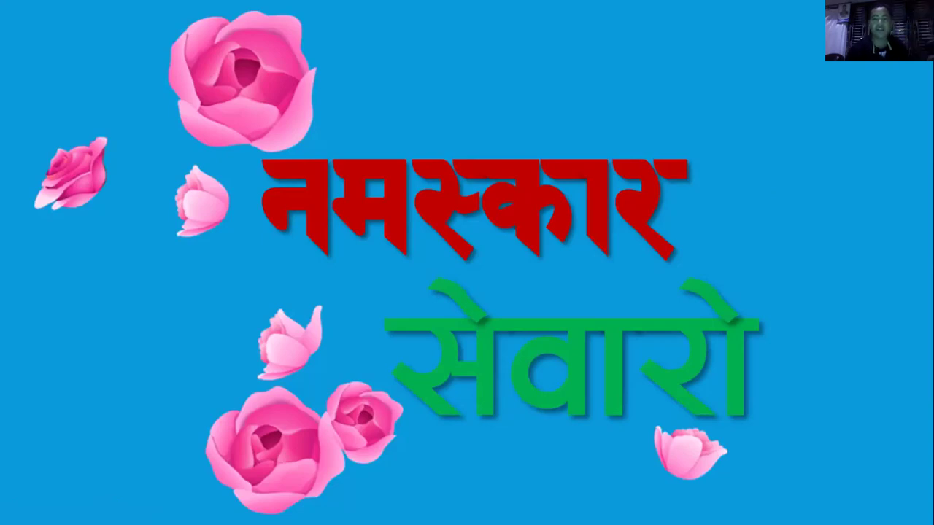
left_click(724, 215)
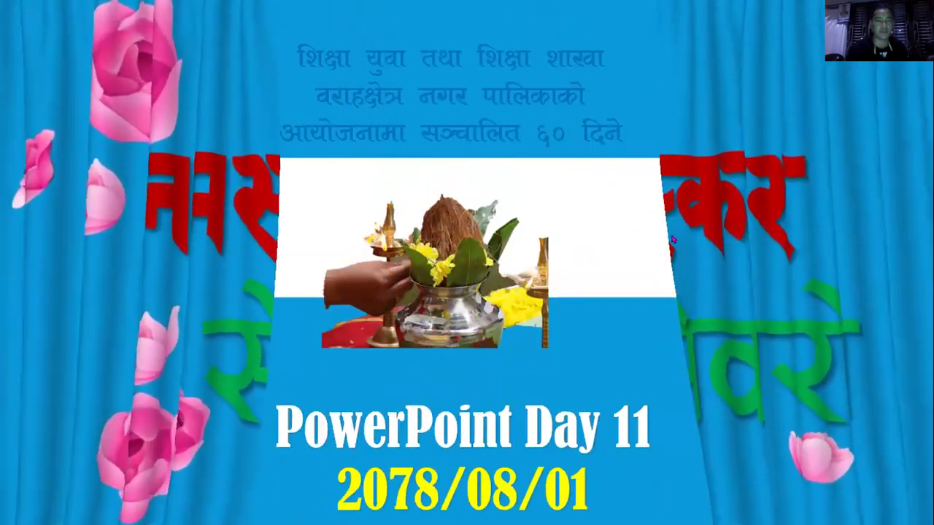
left_click(655, 277)
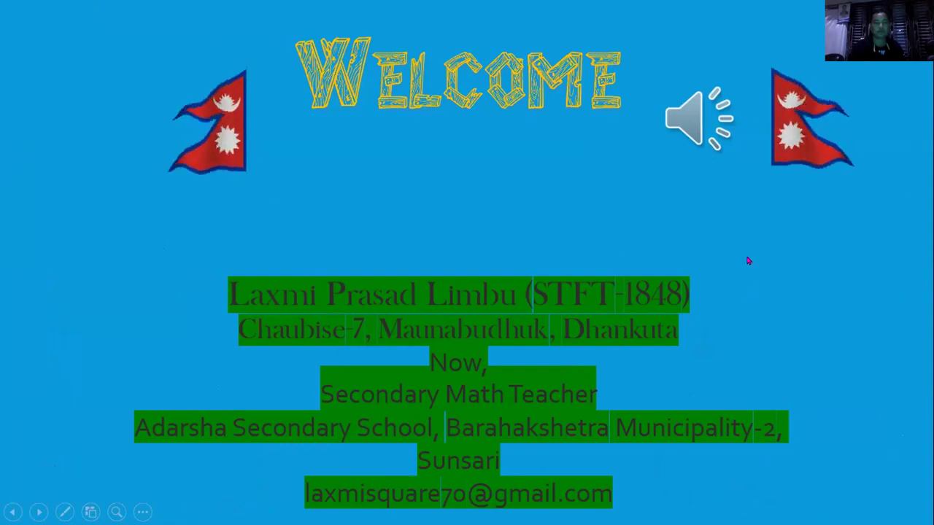
Step: Advance the show to the Transitions slide listing Wipe, Curtains, Honeycomb and Morph
mouse_move(687, 128)
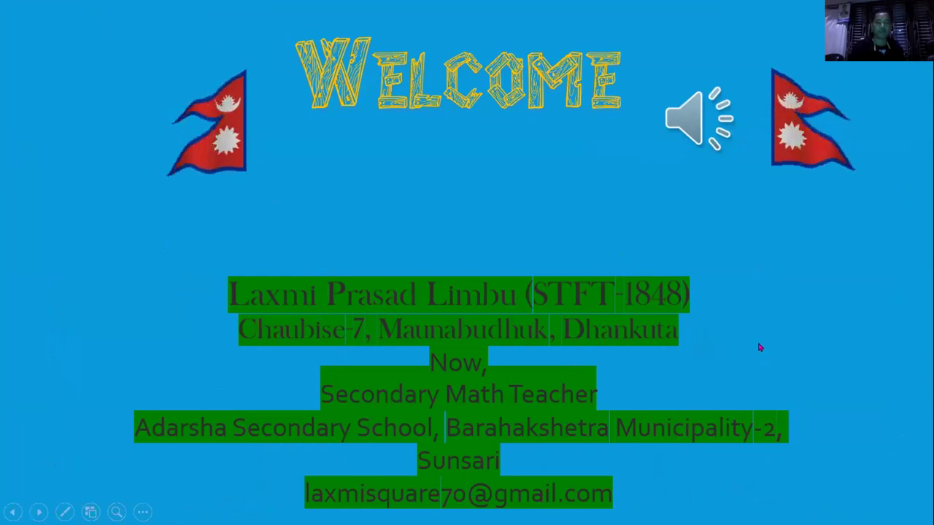
key("Right")
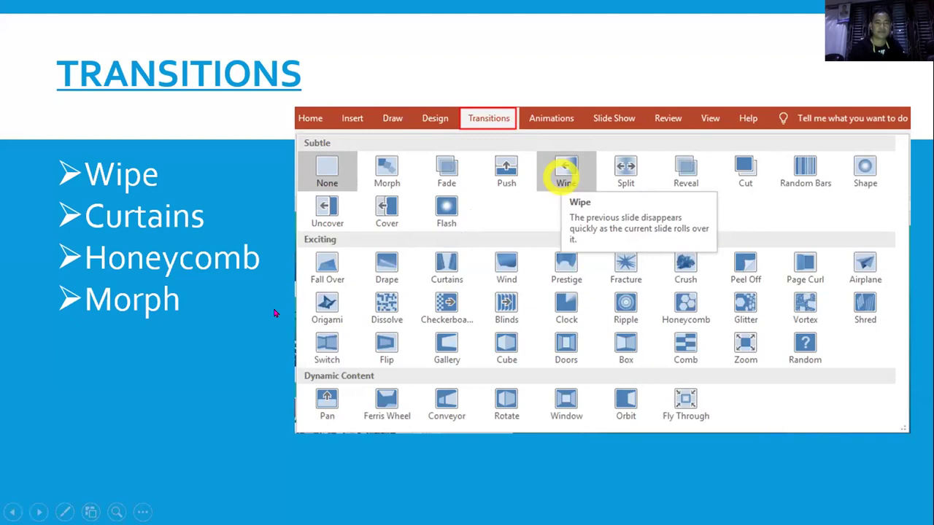
Step: Play the heart-and-ring demo, then morph the SQUARE into the yellow CIRCLE
key("Right")
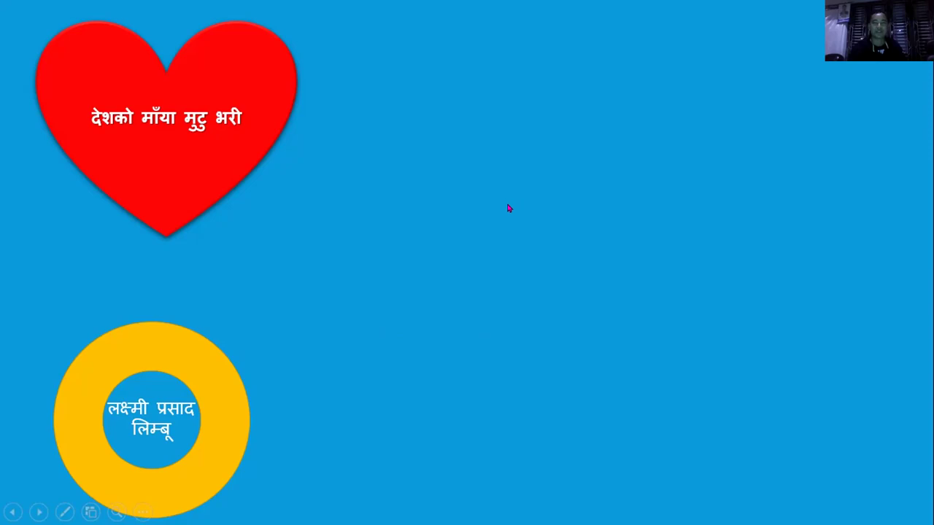
left_click(508, 209)
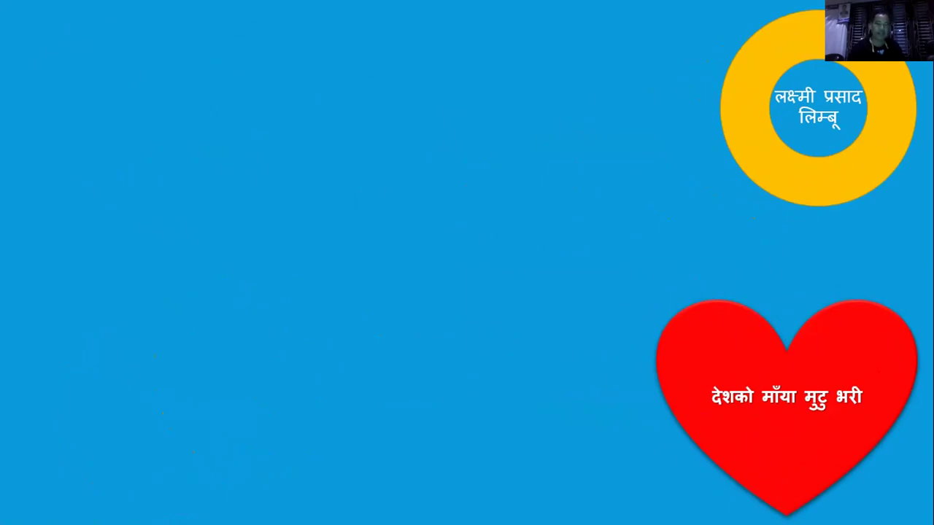
key("Right")
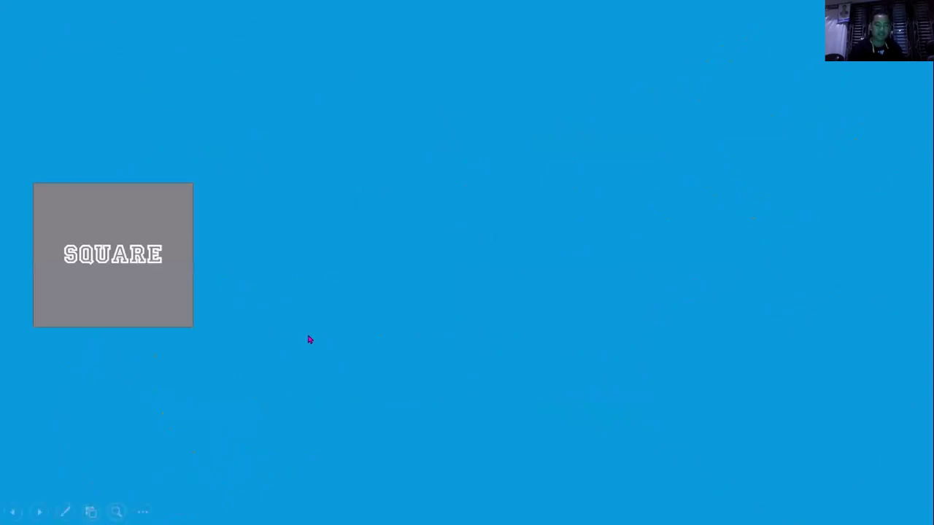
left_click(341, 323)
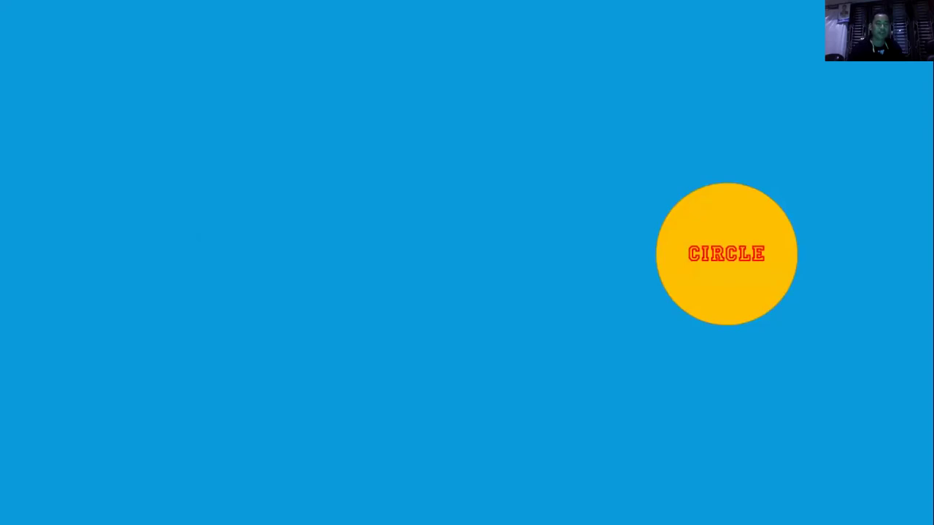
Step: Pause the red curtain video on the final slide and end the slide show
left_click(614, 228)
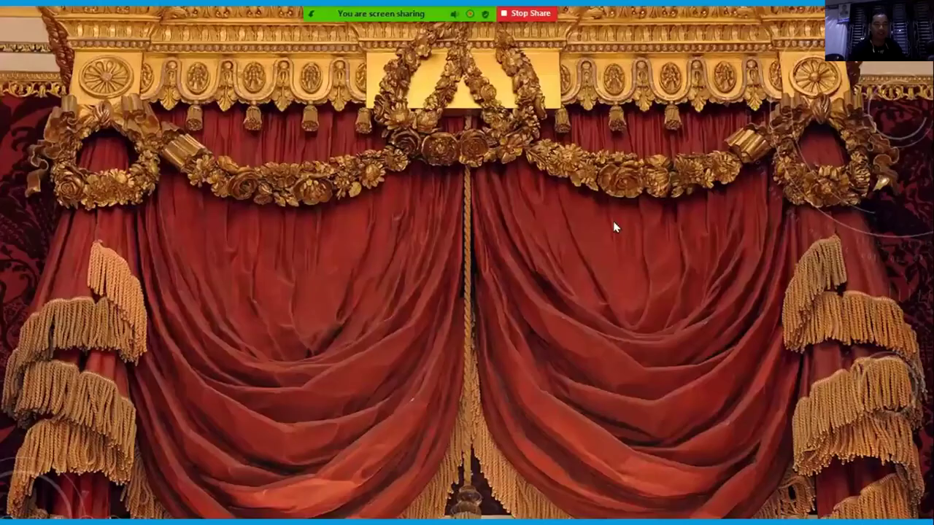
left_click(548, 235)
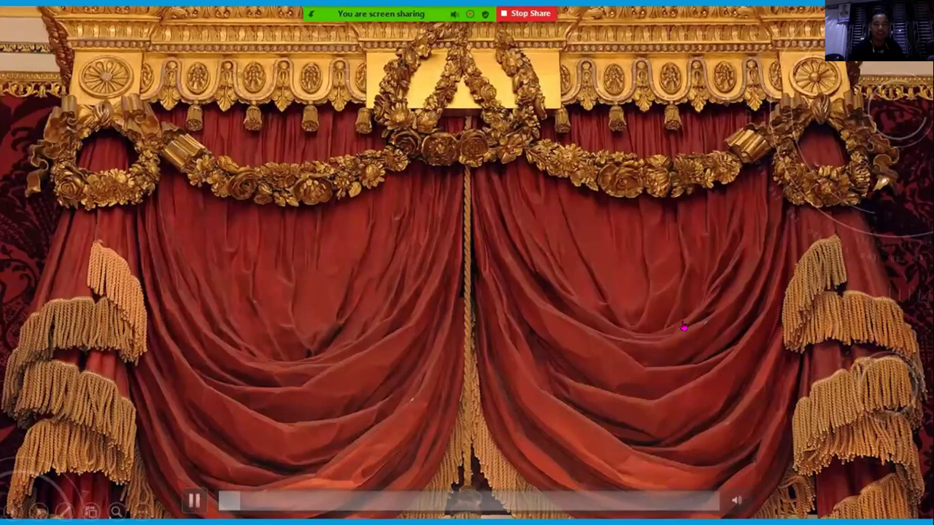
left_click(846, 444)
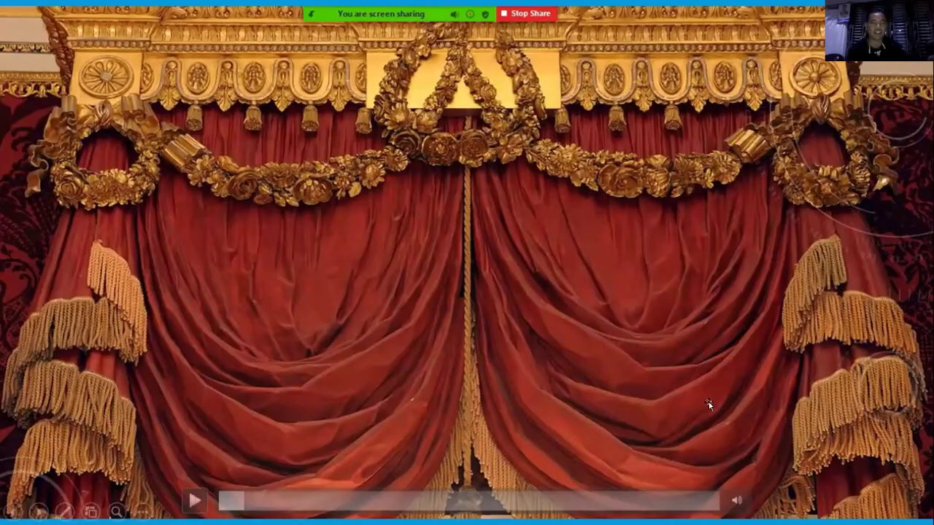
key("Escape")
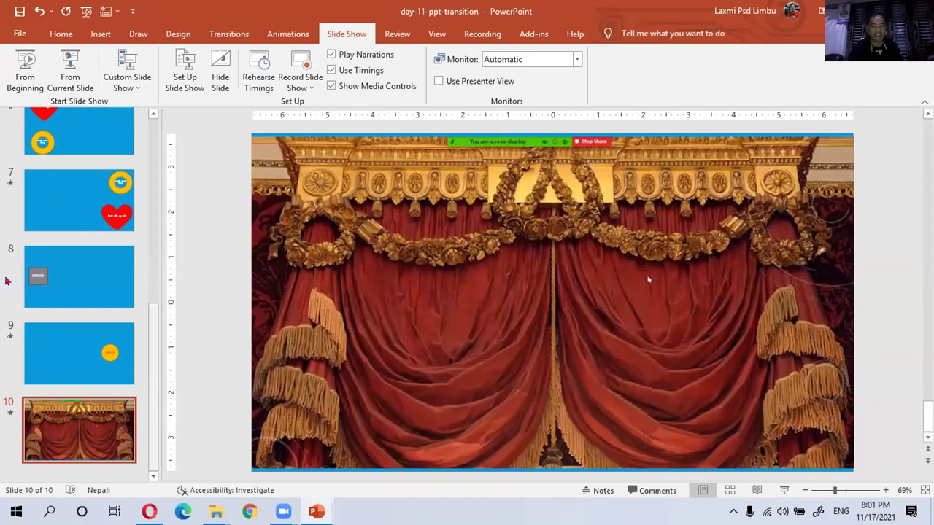
Step: Scroll to the top of the slide thumbnails and select the first curtain slide
scroll(6, 277, "up", 3)
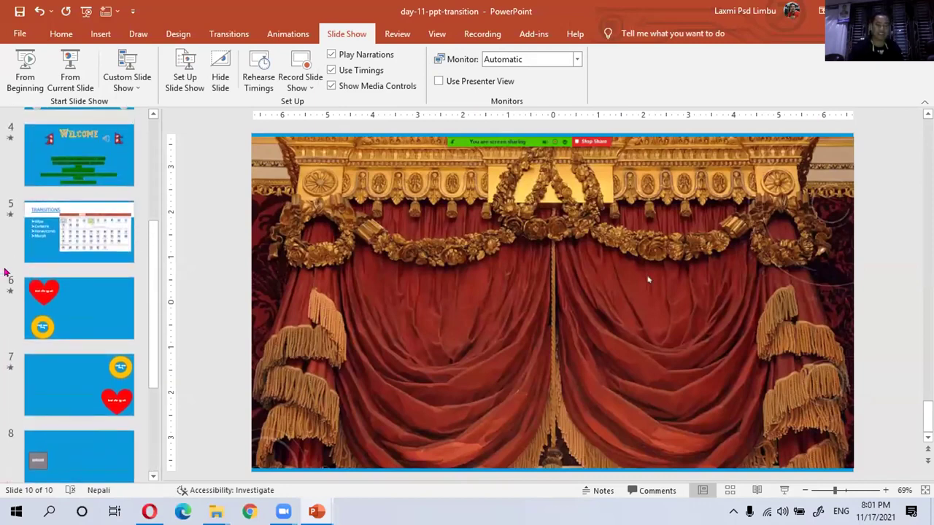
scroll(14, 283, "up", 6)
scroll(48, 301, "up", 1)
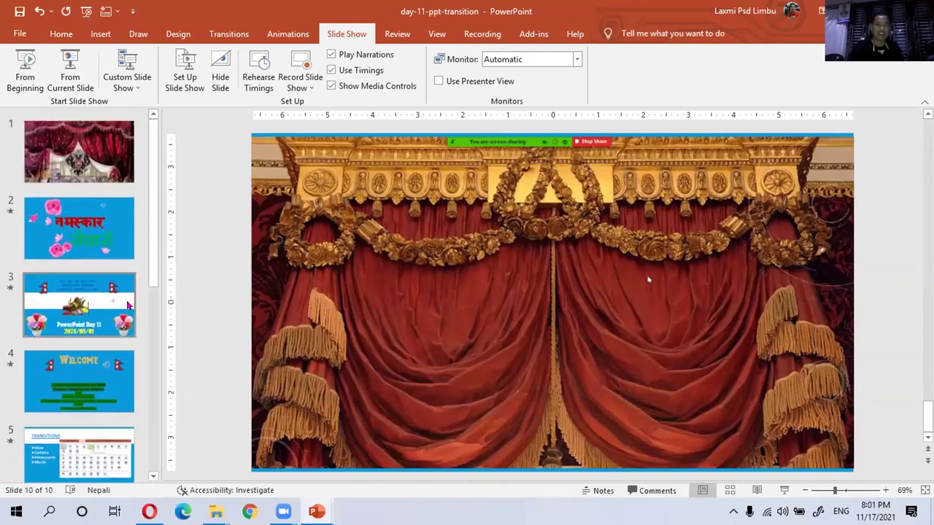
scroll(36, 329, "down", 1)
scroll(29, 355, "up", 1)
mouse_move(144, 251)
left_mouse_down()
mouse_move(145, 298)
mouse_move(146, 255)
left_mouse_up()
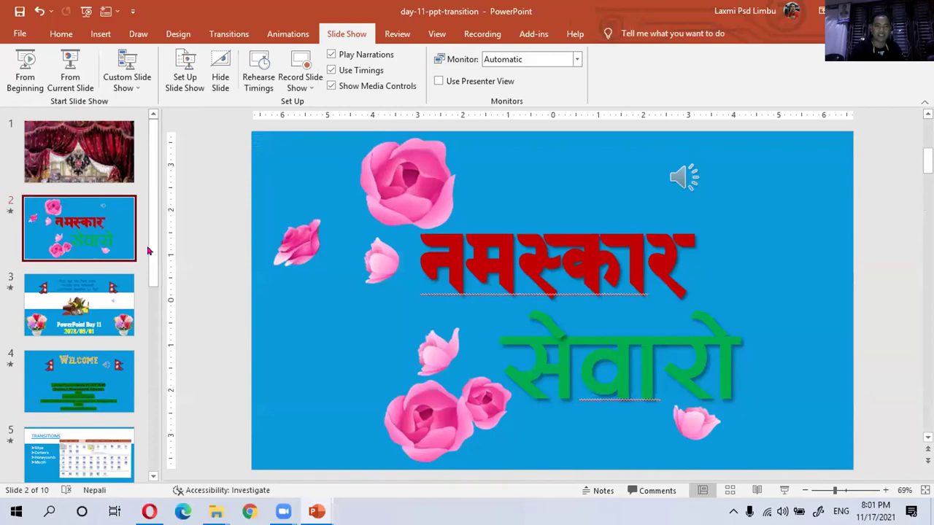
scroll(159, 215, "down", 1)
scroll(159, 216, "up", 1)
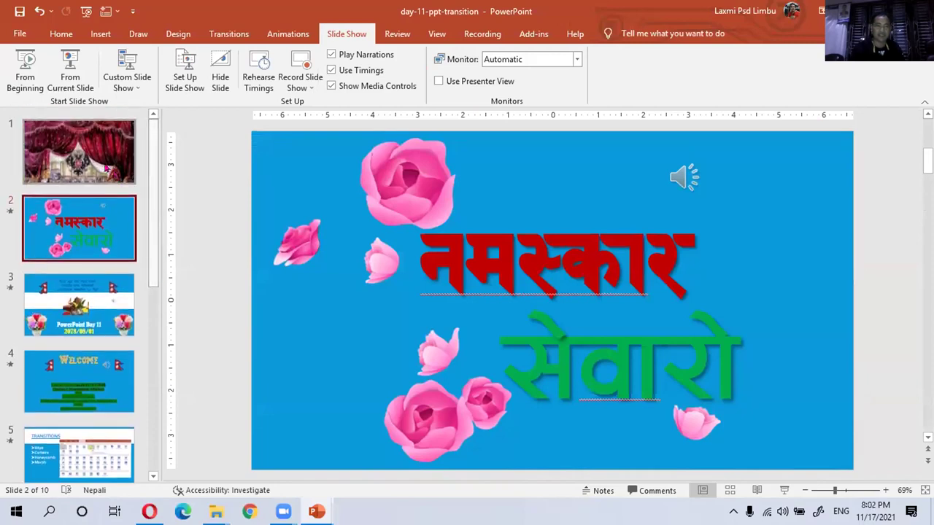
left_click(81, 152)
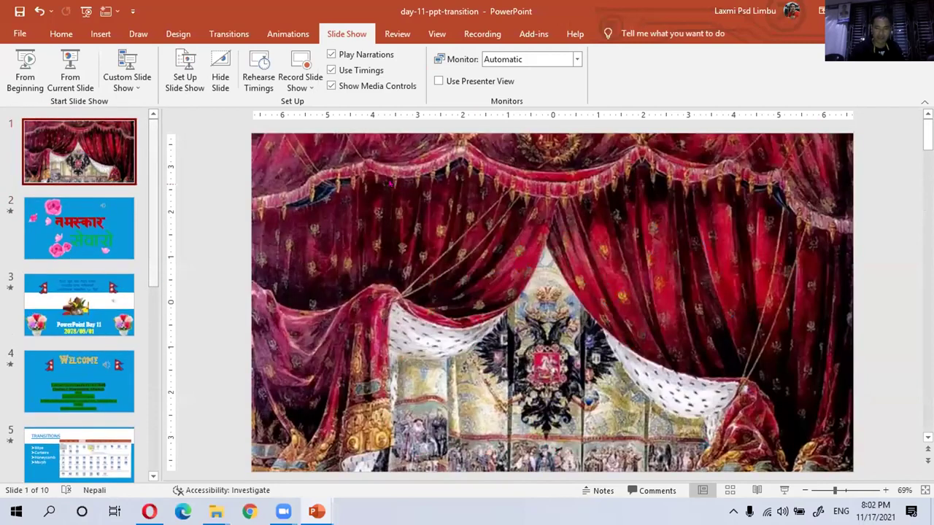
Step: Replay slides 1 and 2 as a slide show, then exit
left_click(782, 492)
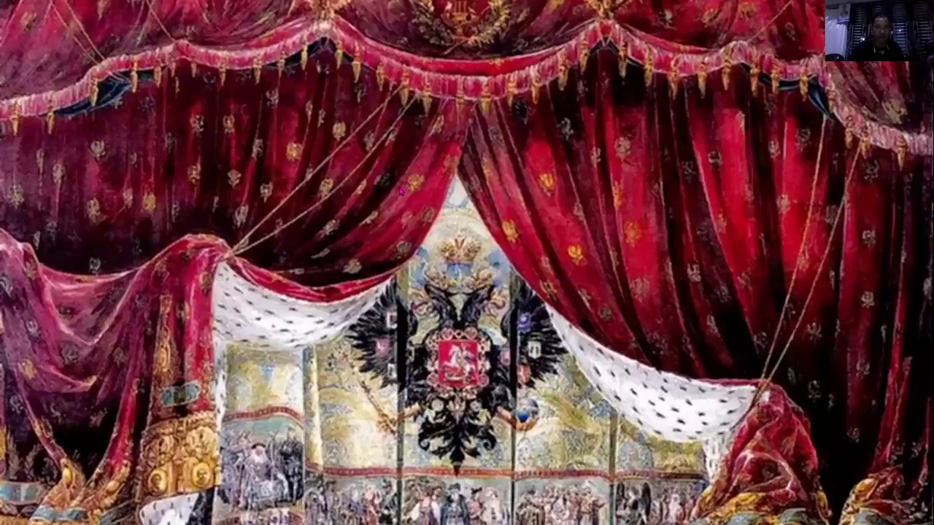
left_click(401, 327)
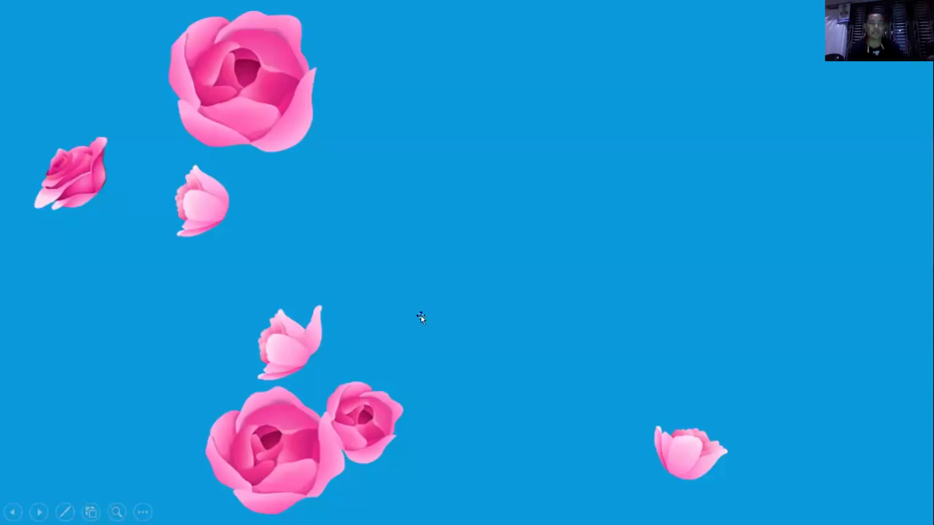
key("Escape")
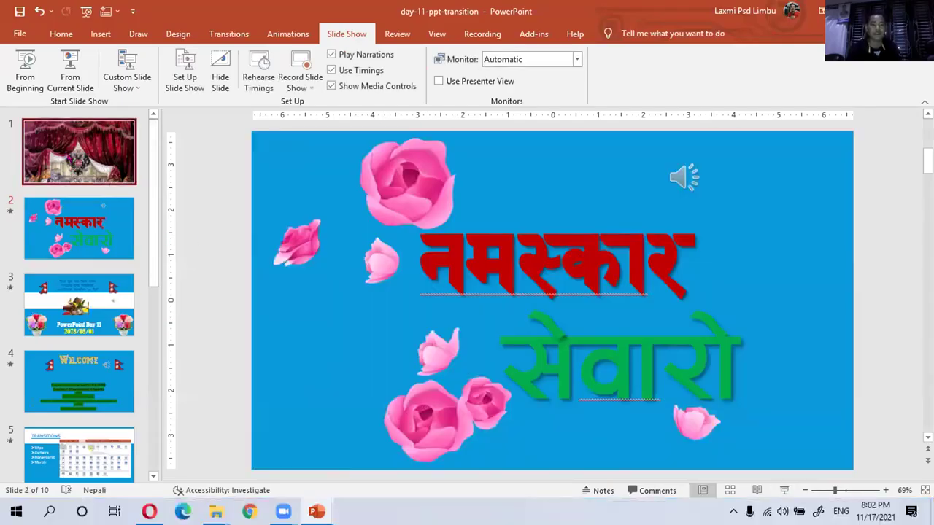
Step: Reselect slide 1 and view its transition settings: None, 02.00 duration, on mouse click
left_click(73, 157)
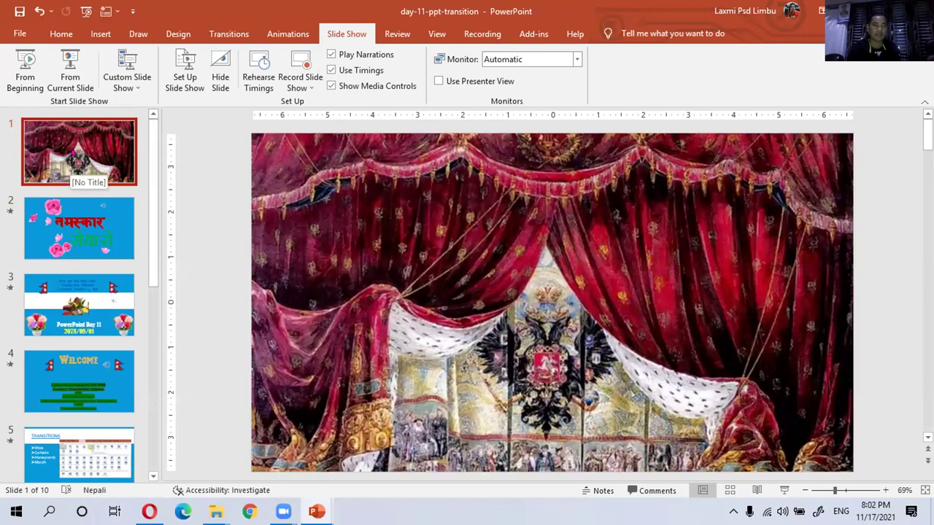
left_click(79, 226)
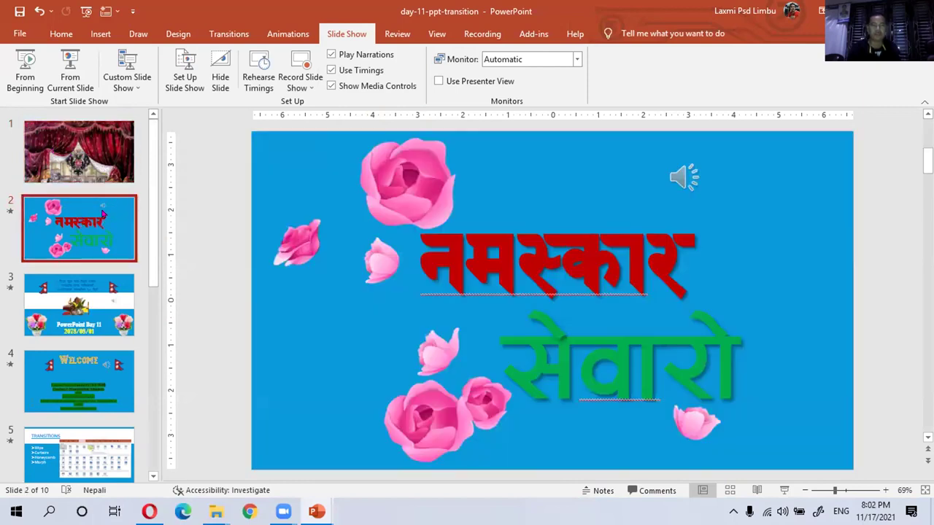
left_click(93, 160)
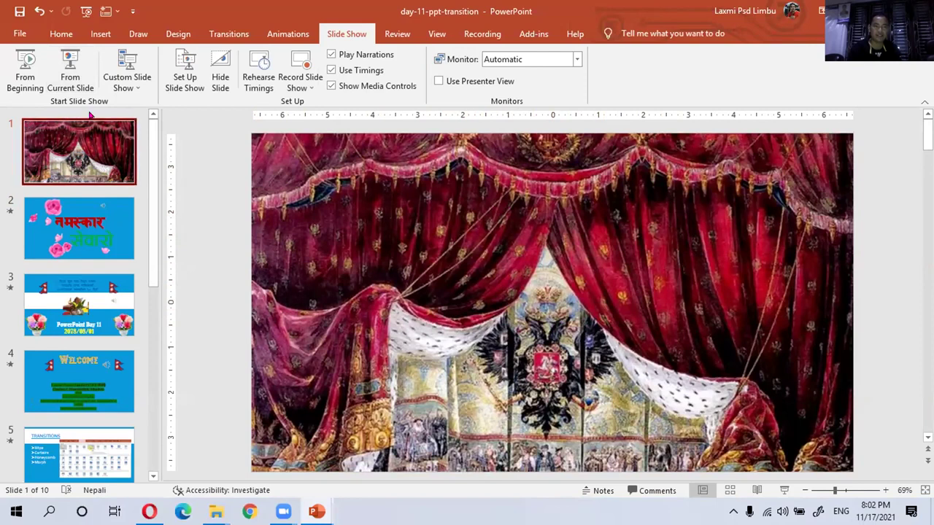
left_click(213, 34)
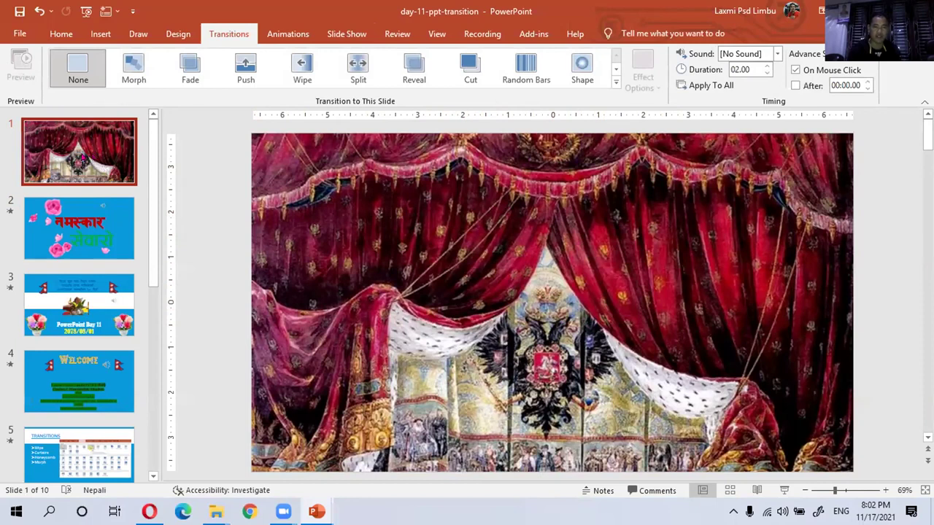
Step: Set the transition of slides 3 and 4 to None, removing Curtains
left_click(78, 213)
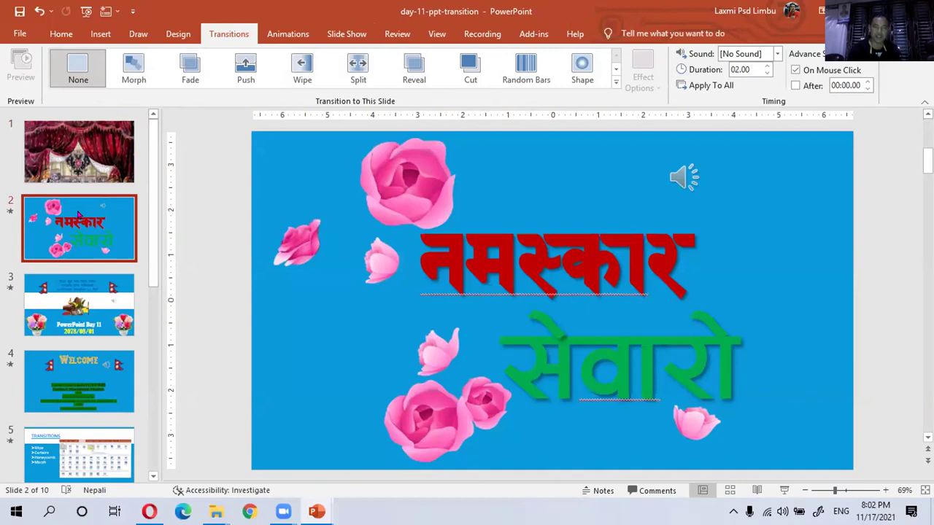
right_click(78, 214)
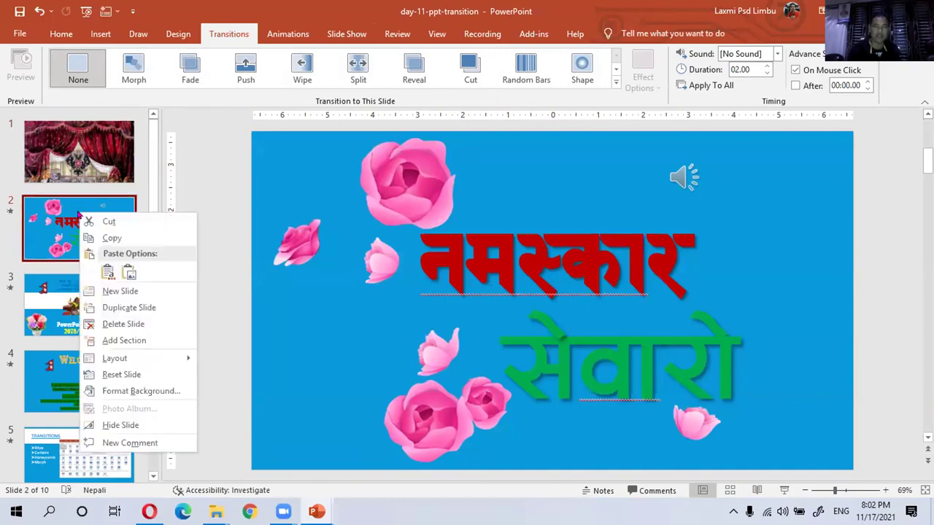
key("Escape")
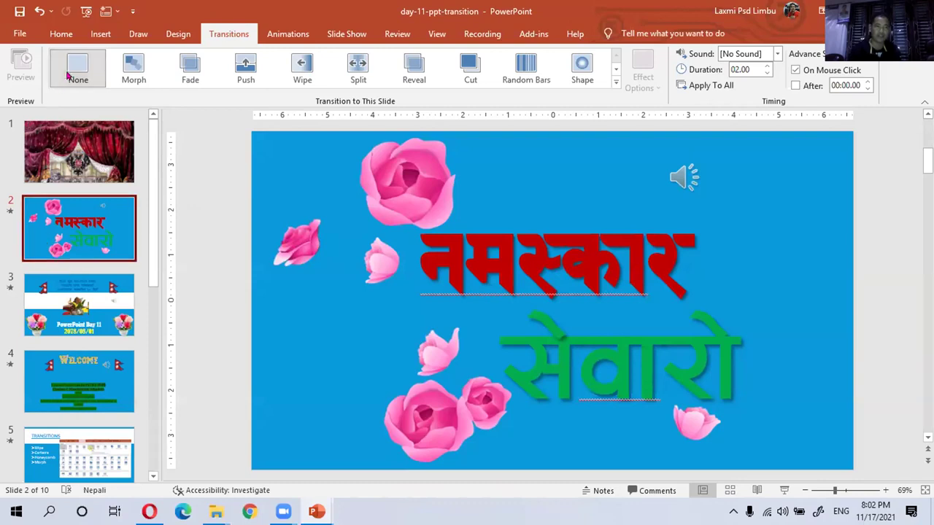
left_click(44, 290)
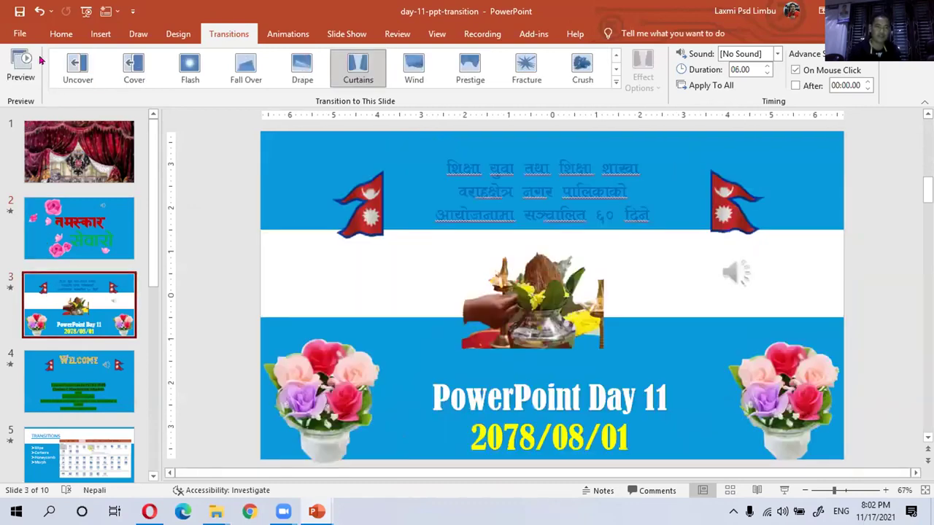
left_click(615, 81)
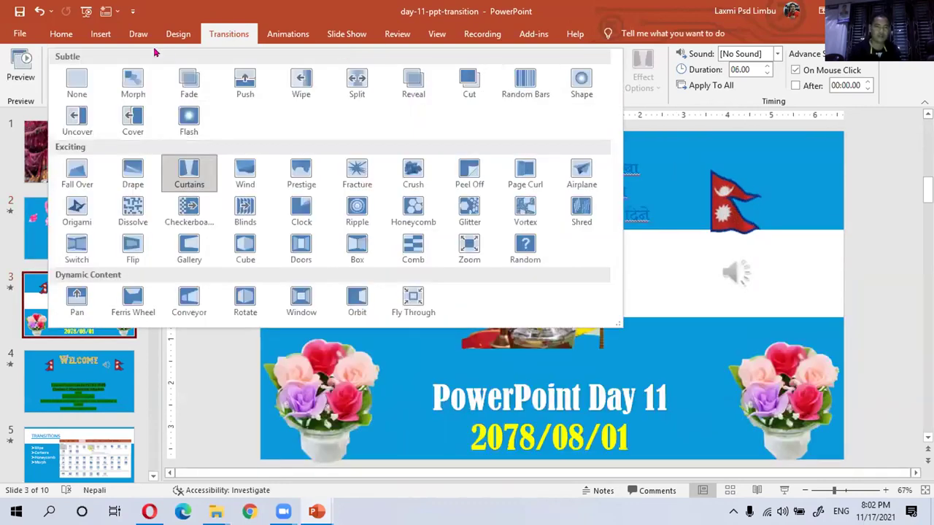
left_click(70, 84)
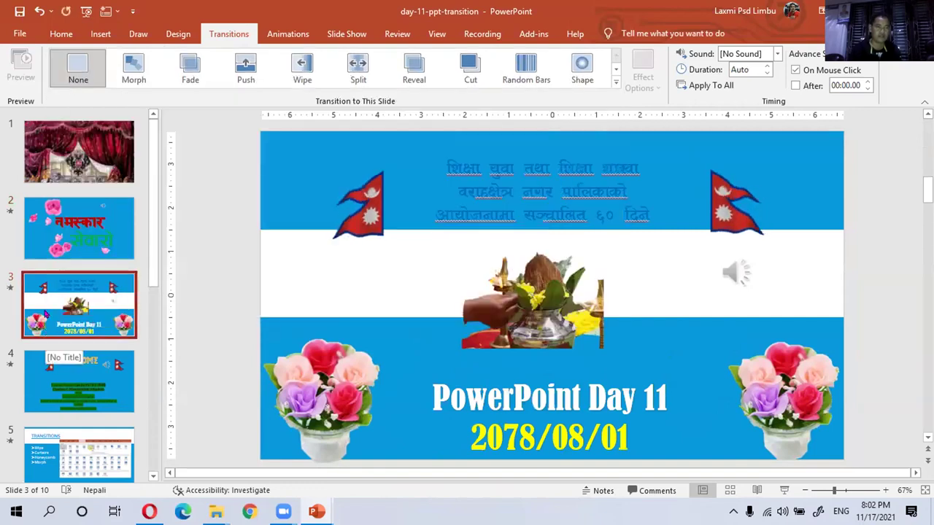
left_click(40, 383)
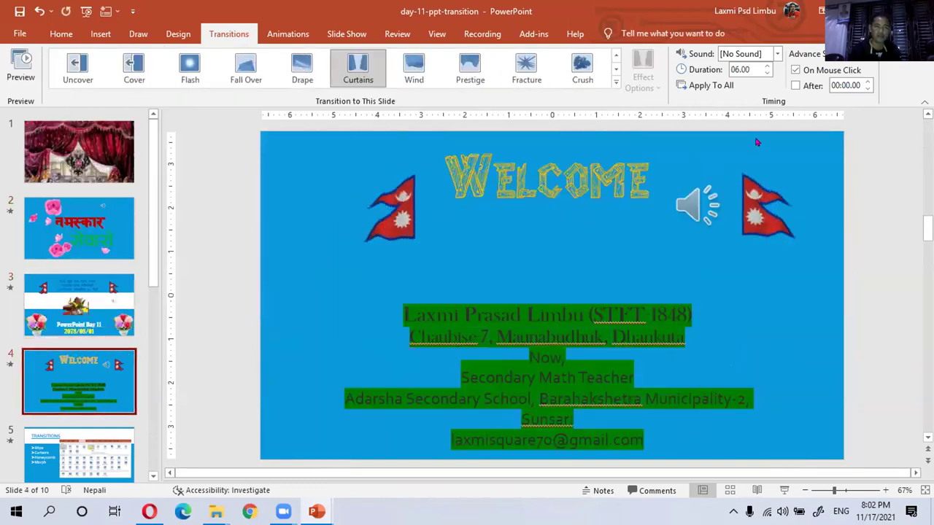
left_click(615, 82)
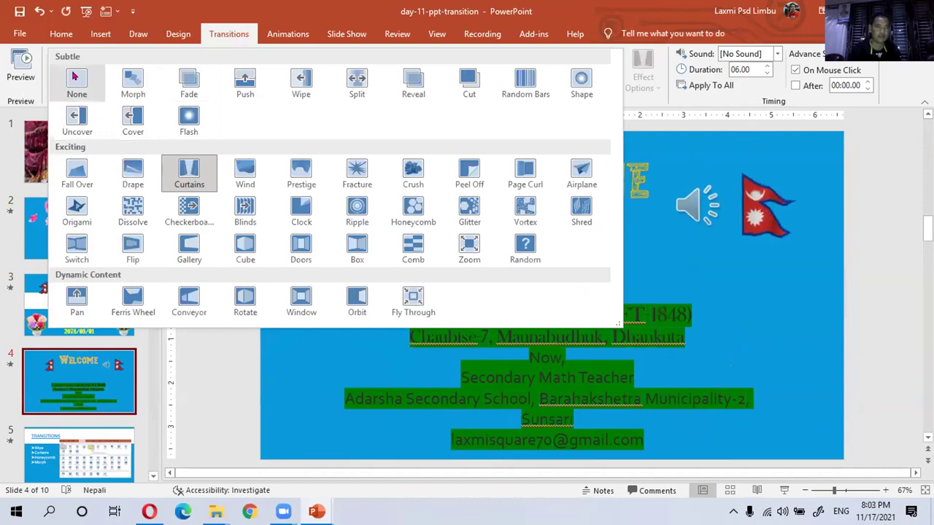
left_click(73, 76)
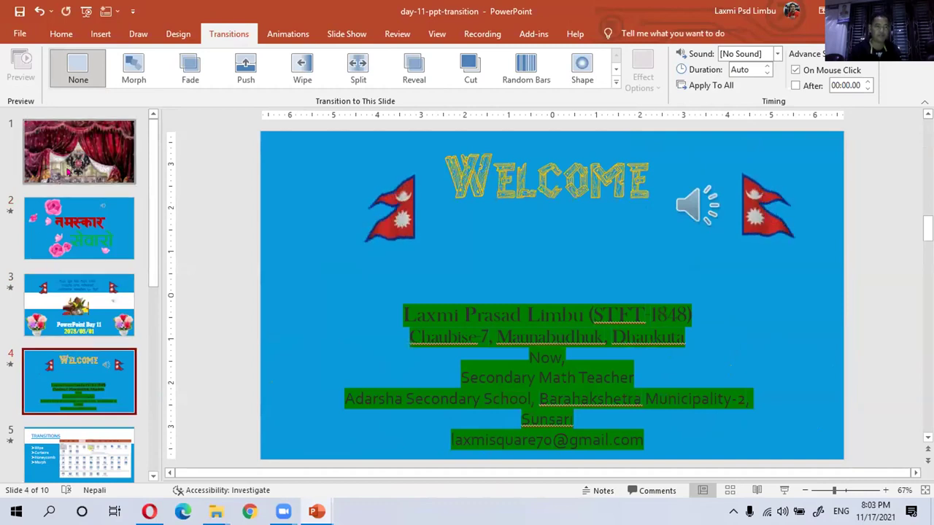
Step: Run the show from slide 1 through to the Transitions slide, then exit
left_click(72, 227)
key("Up")
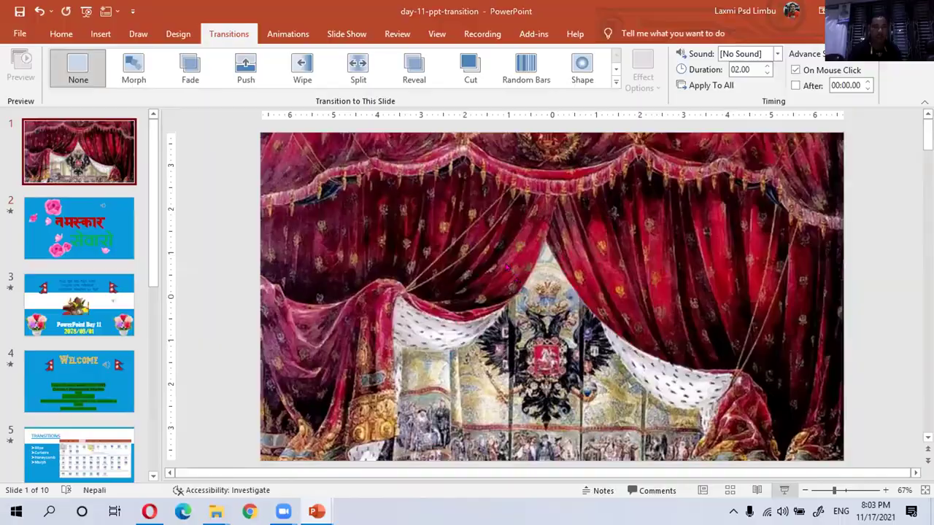
key("F5")
left_click(507, 268)
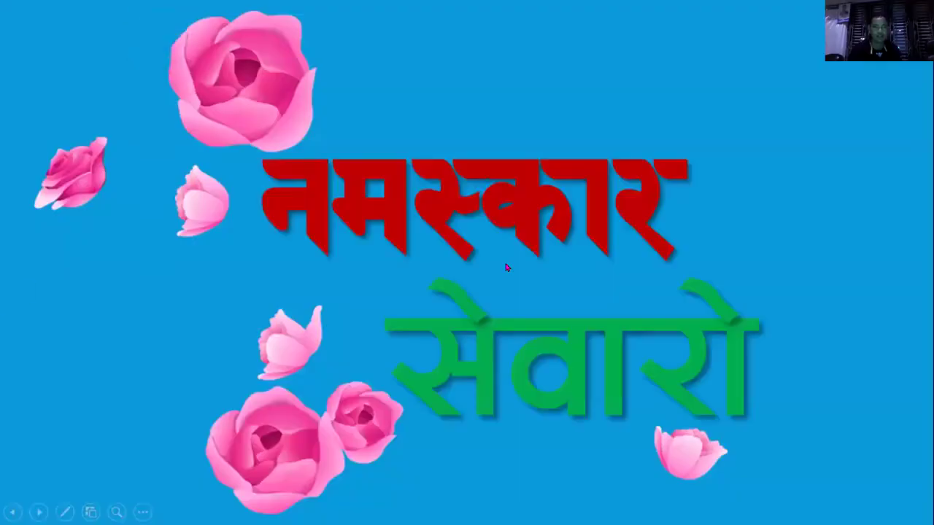
left_click(507, 269)
left_click(507, 268)
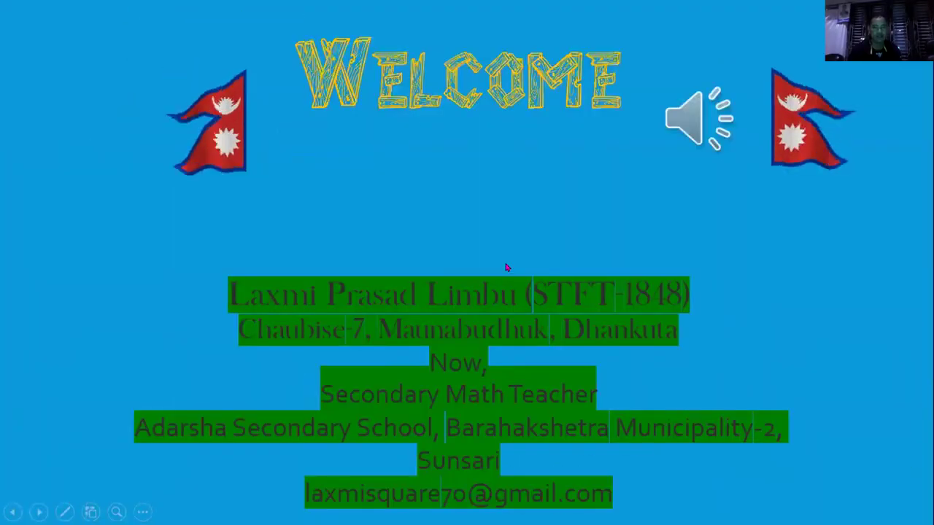
left_click(469, 251)
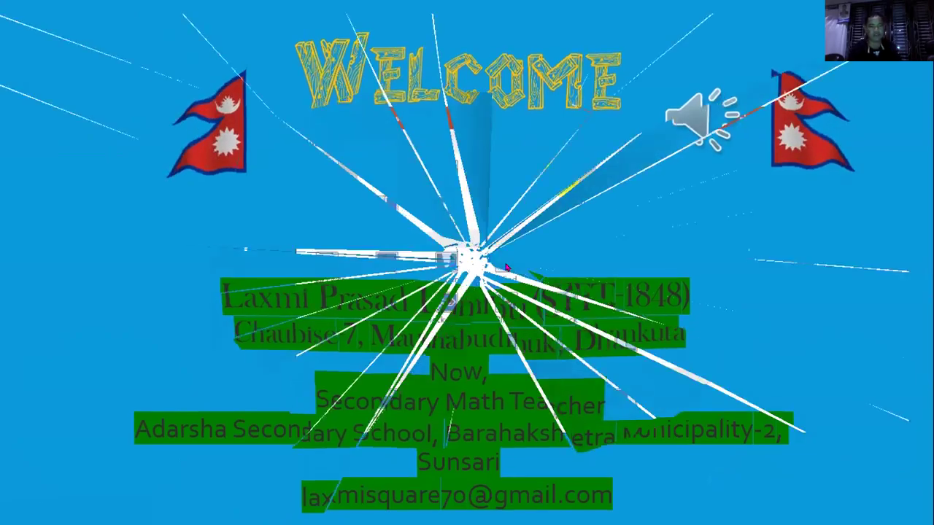
key("Escape")
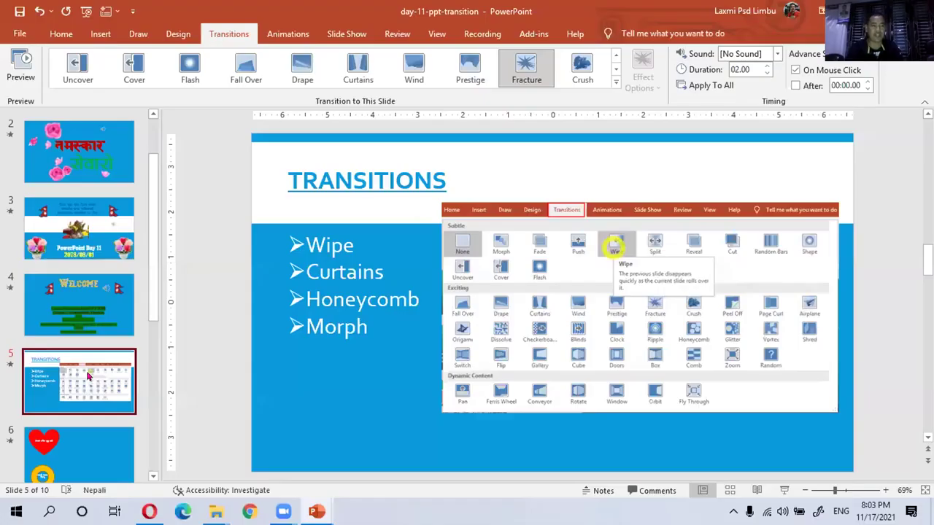
Step: Return to slide 1 and bring up the File start screen of recent presentations
left_click(104, 169)
scroll(105, 169, "up", 2)
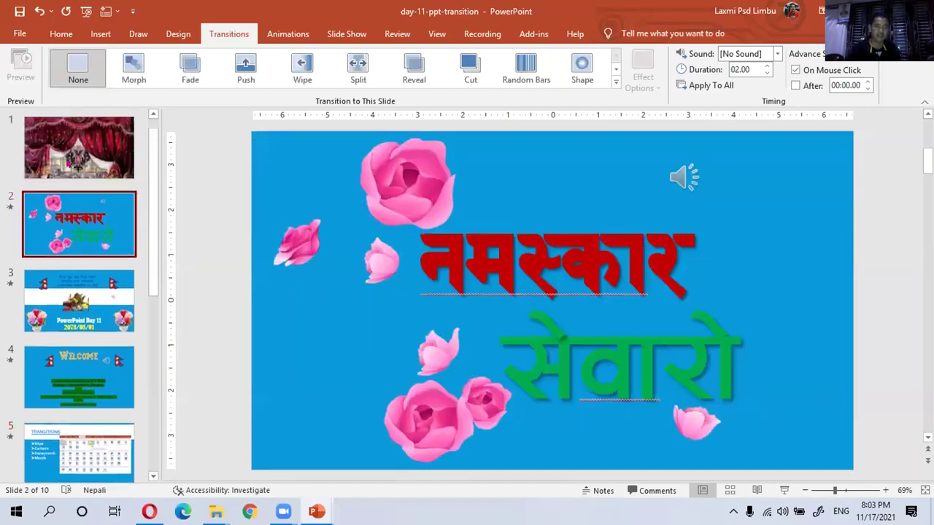
left_click(69, 162)
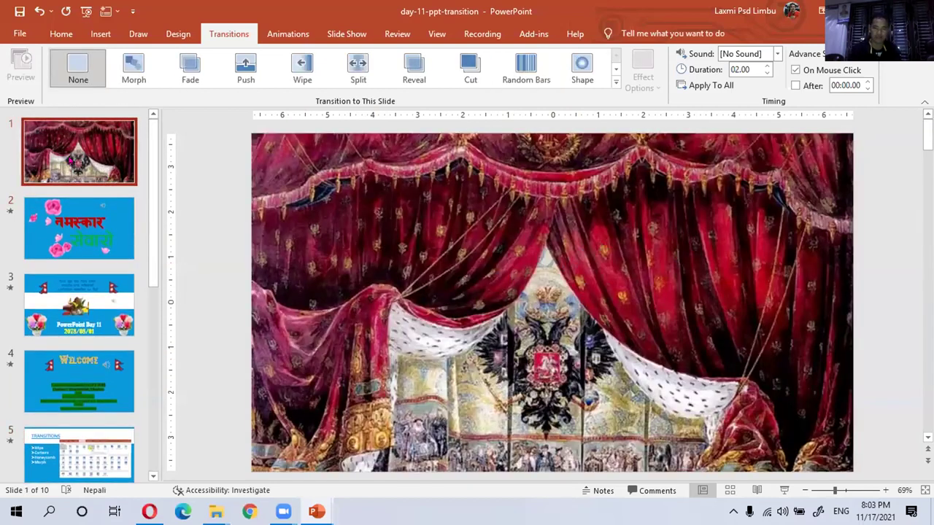
left_click(20, 33)
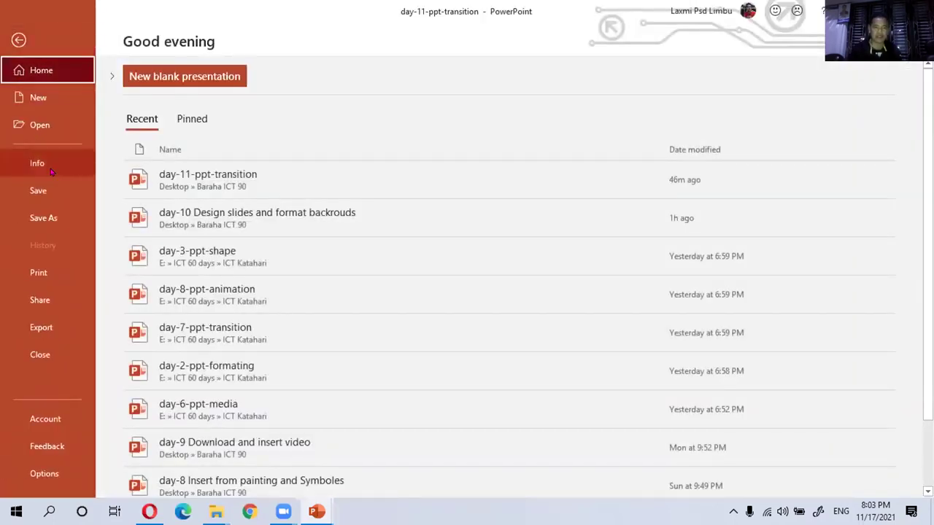
Step: Create a new blank presentation and add a Blank-layout slide after slide 1
left_click(36, 98)
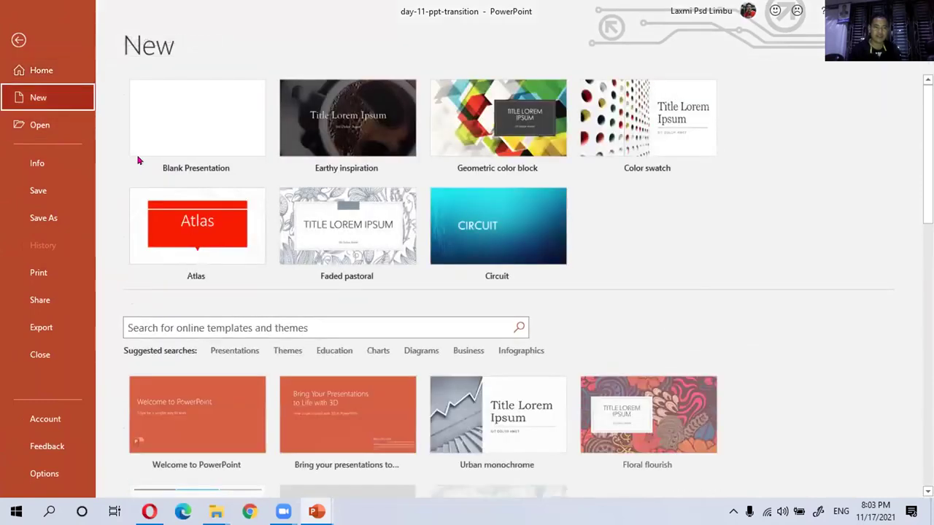
left_click(181, 126)
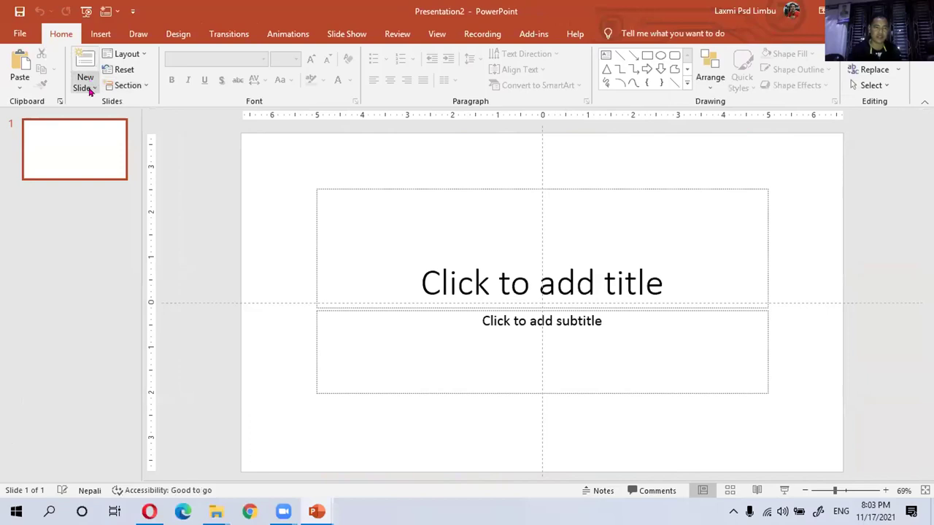
left_click(85, 86)
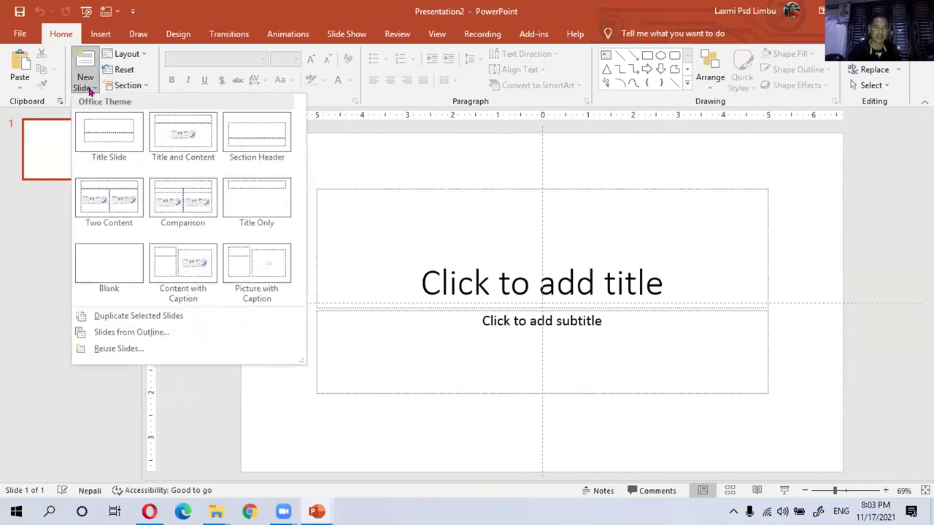
left_click(124, 256)
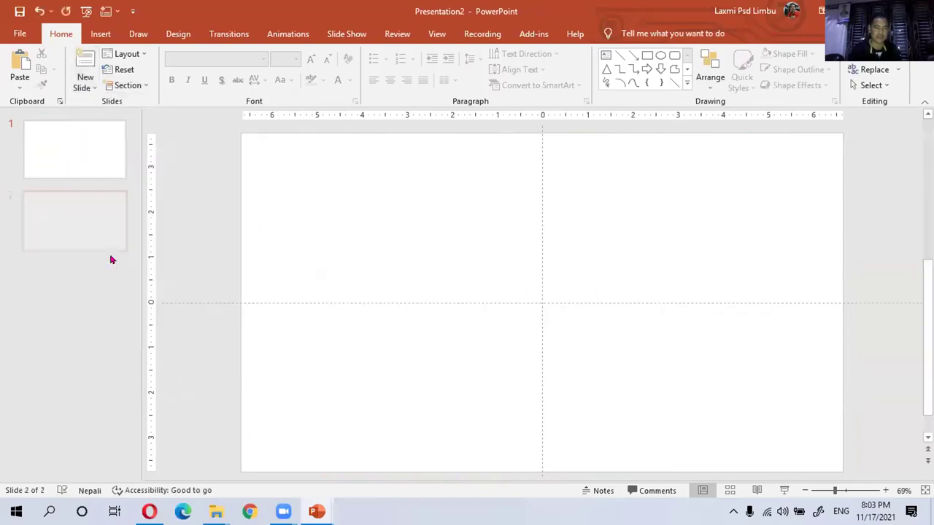
Step: Change slide 1 to the Blank layout and add two more blank slides
left_click(56, 156)
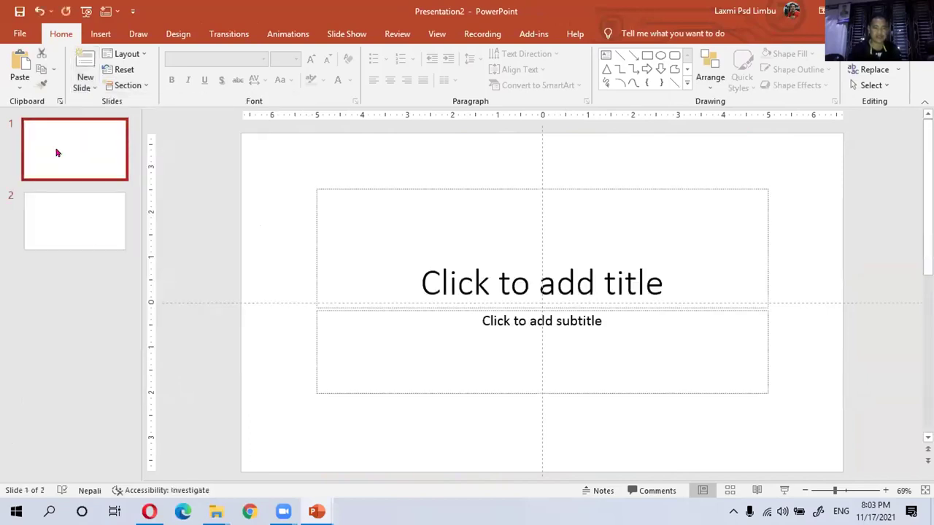
left_click(124, 53)
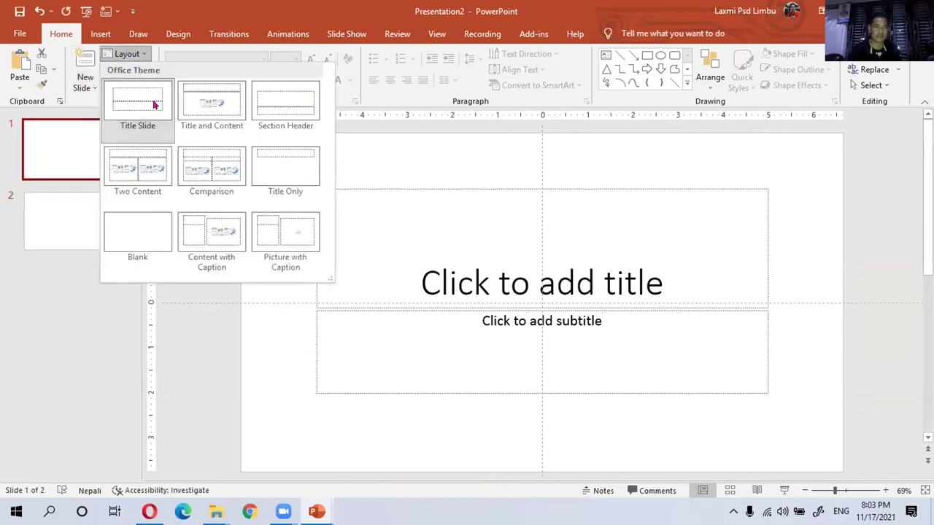
left_click(127, 230)
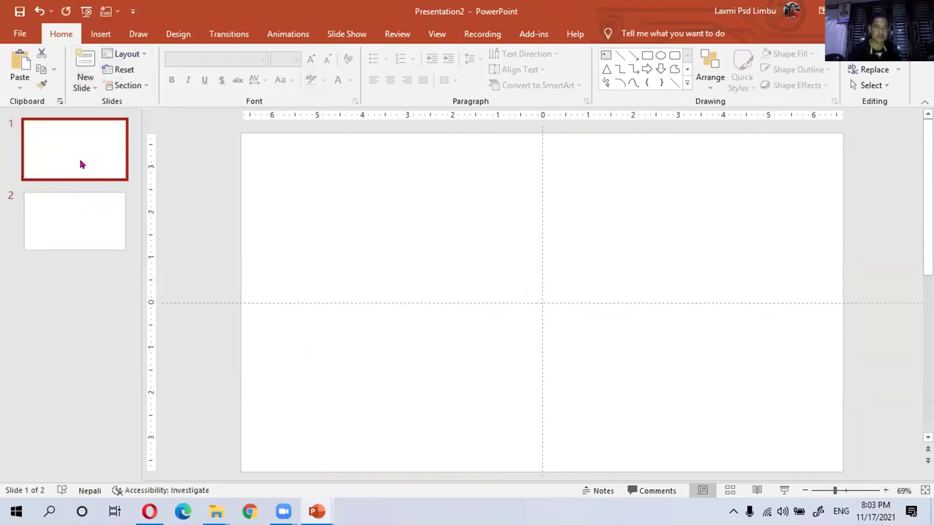
left_click(82, 62)
left_click(82, 63)
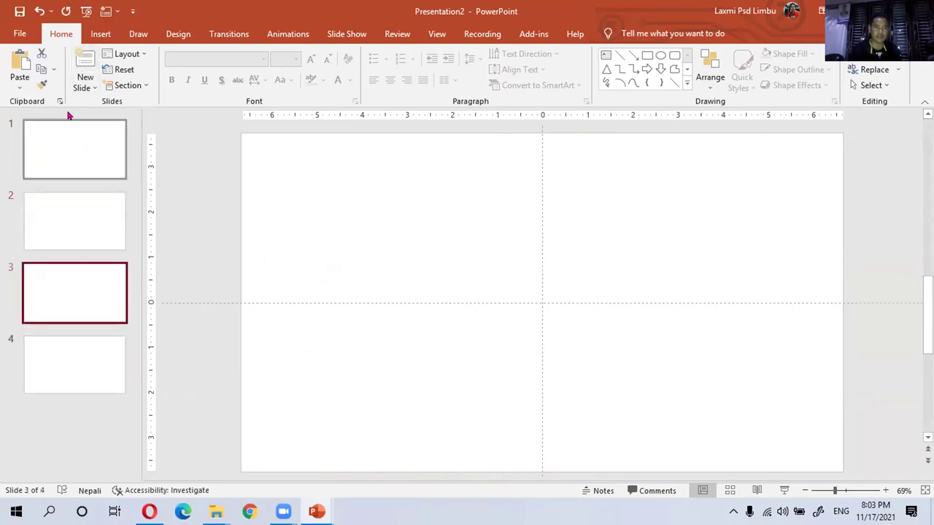
left_click(72, 164)
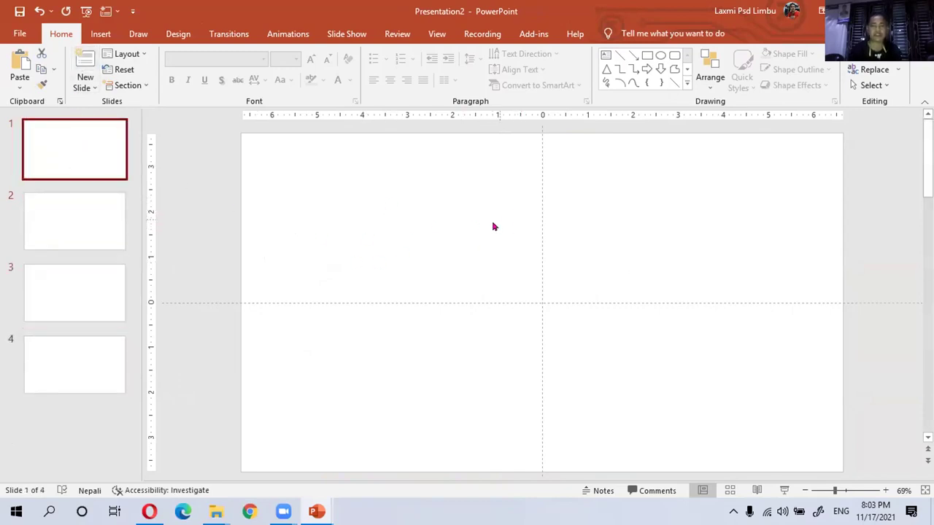
Step: Search Online Pictures for "curtains" from the Insert tab
left_click(101, 33)
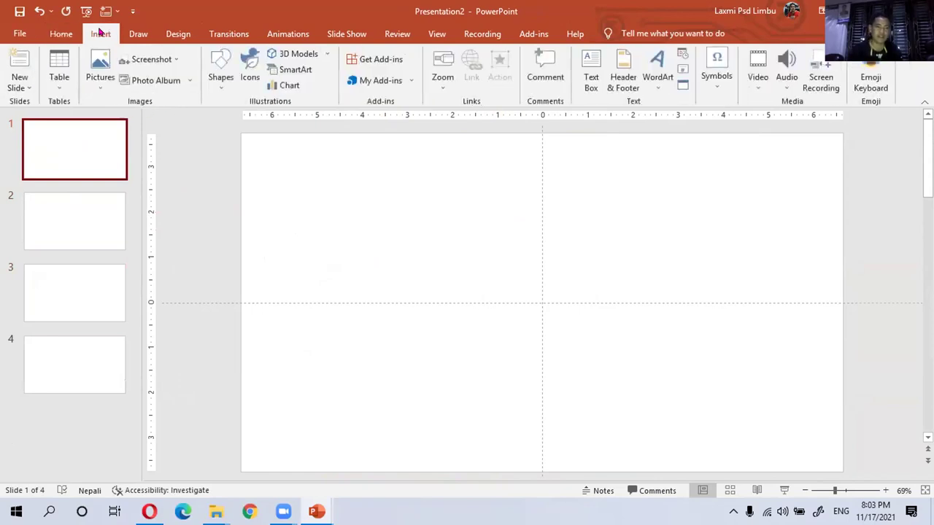
left_click(105, 82)
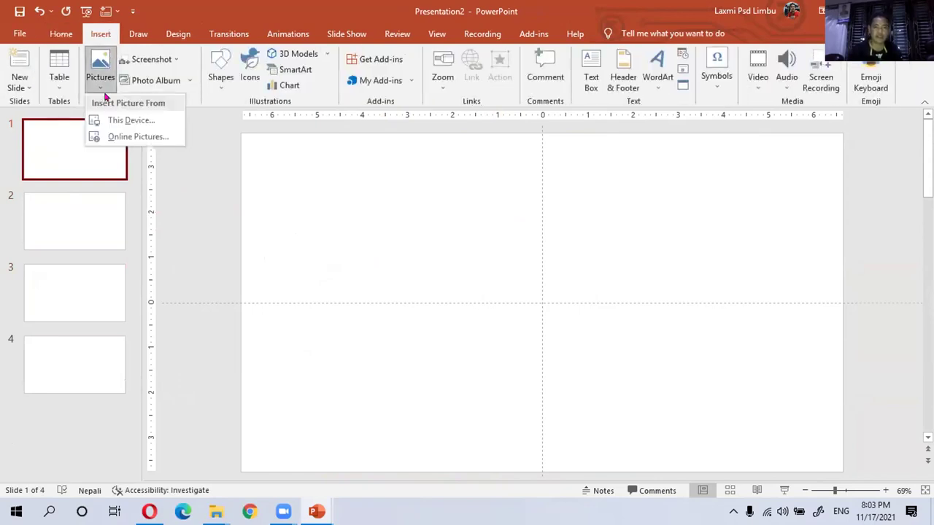
left_click(117, 137)
type("curtains")
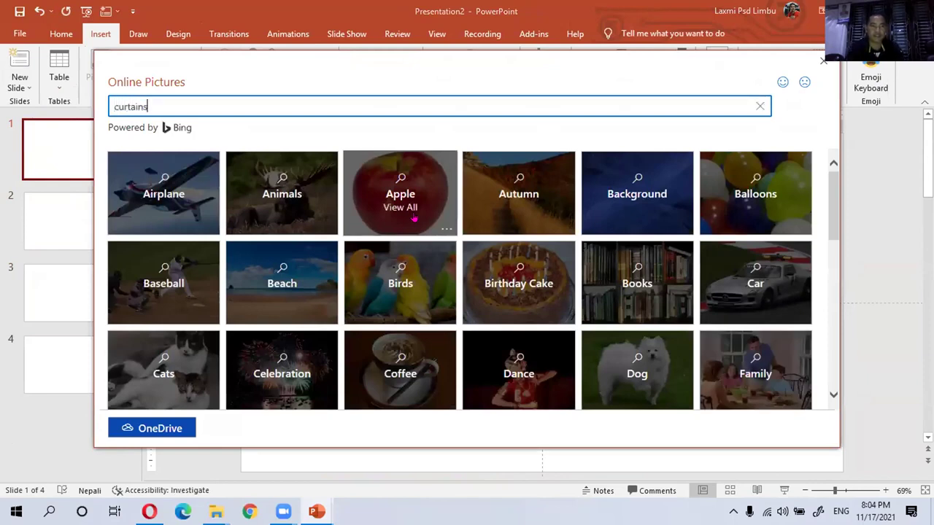
key("Return")
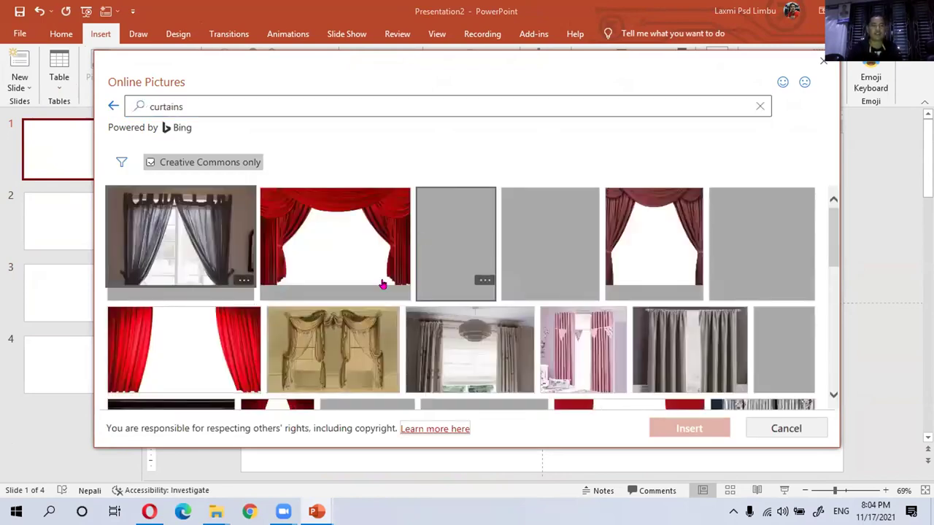
left_click(156, 108)
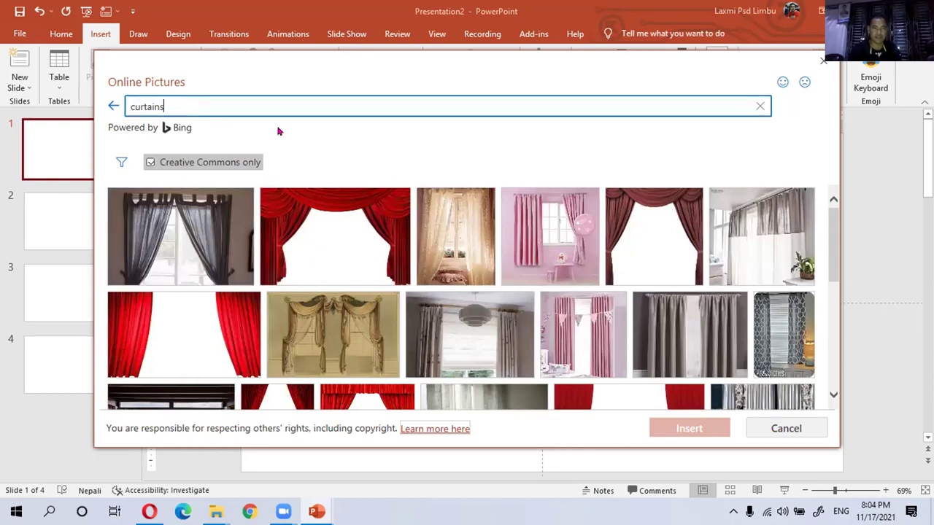
Step: Pick the red stage-curtain photo from the results and insert it onto slide 1
scroll(426, 259, "down", 5)
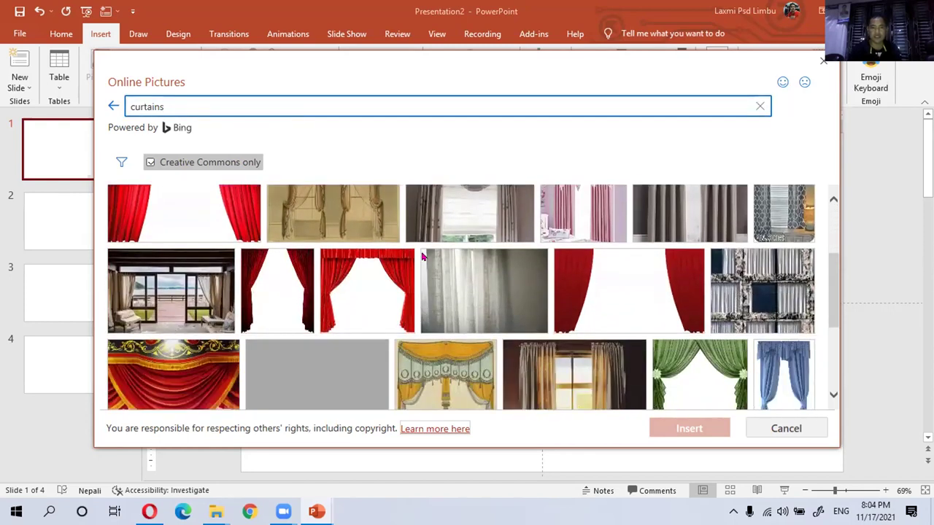
scroll(394, 307, "down", 2)
scroll(394, 307, "down", 3)
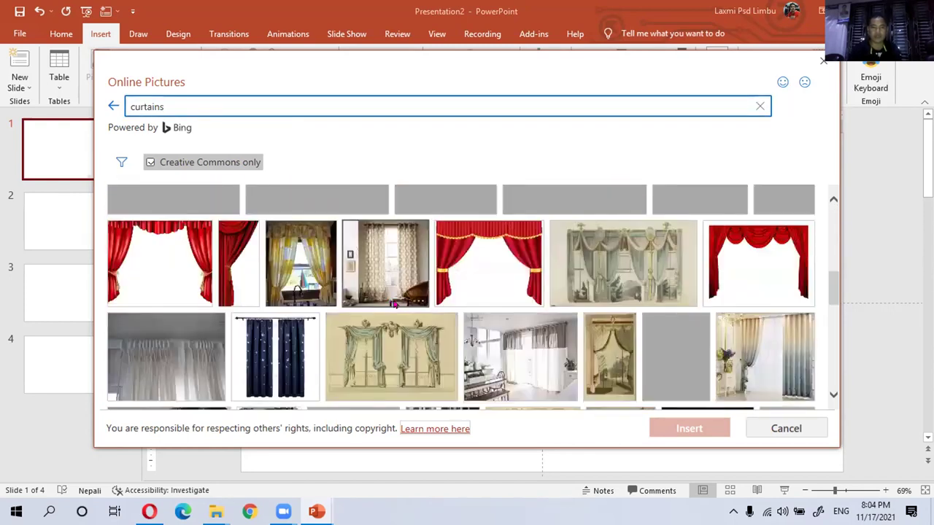
scroll(394, 306, "down", 3)
scroll(394, 307, "down", 3)
scroll(394, 307, "down", 3)
scroll(396, 305, "down", 2)
scroll(397, 305, "down", 3)
scroll(396, 305, "down", 2)
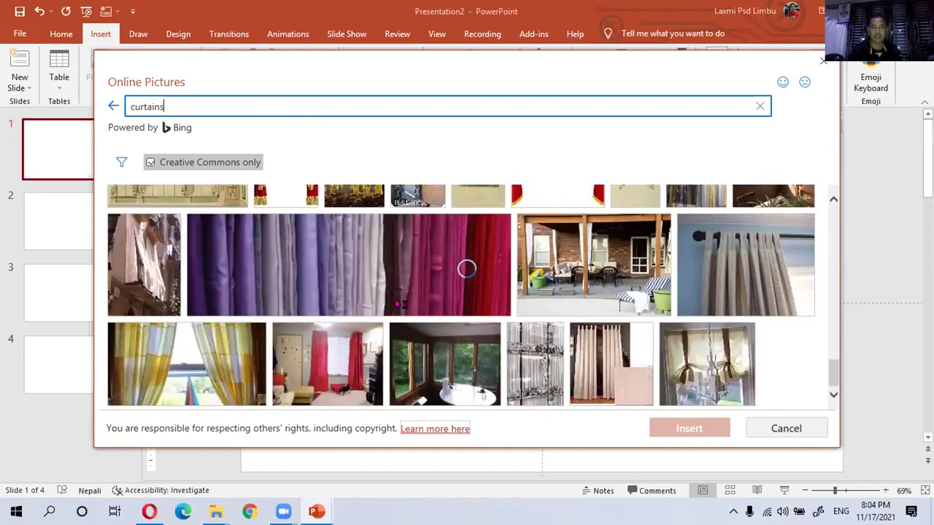
scroll(316, 311, "down", 3)
scroll(321, 310, "down", 3)
scroll(312, 313, "down", 2)
scroll(312, 312, "up", 2)
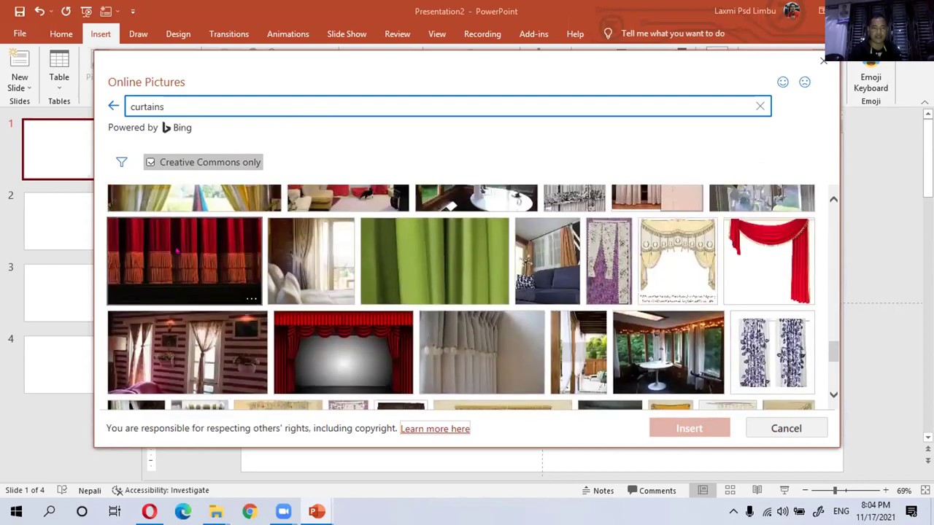
left_click(177, 250)
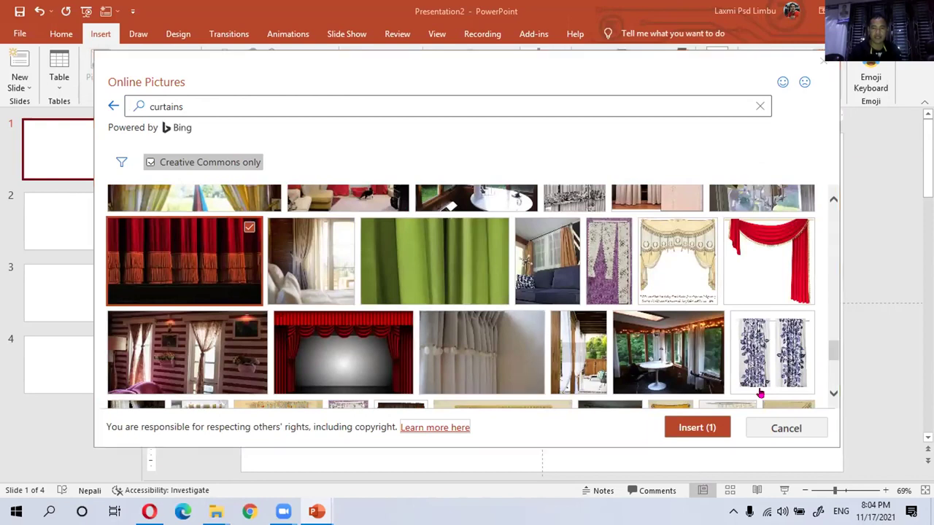
left_click(682, 431)
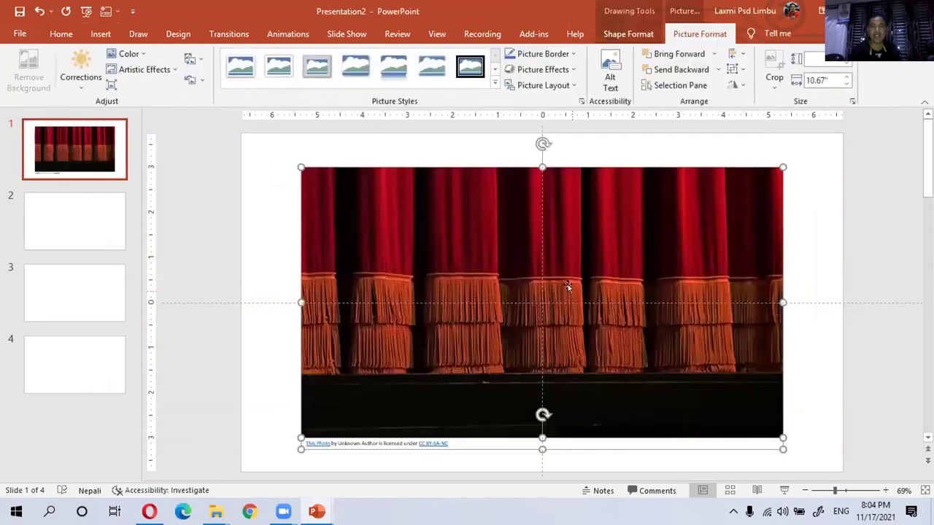
Step: Move the curtain photo to the slide's top-left and delete its credit caption
left_click_drag(568, 286, 562, 257)
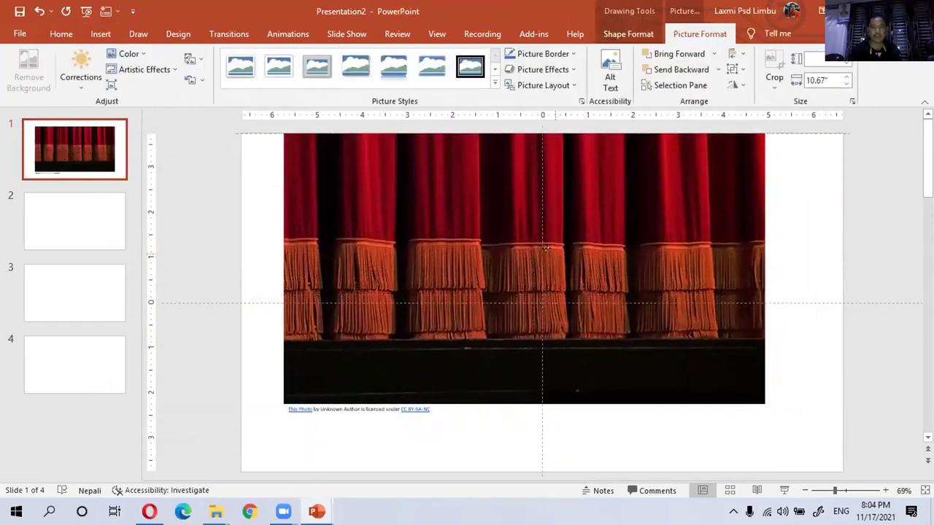
left_click_drag(562, 257, 511, 248)
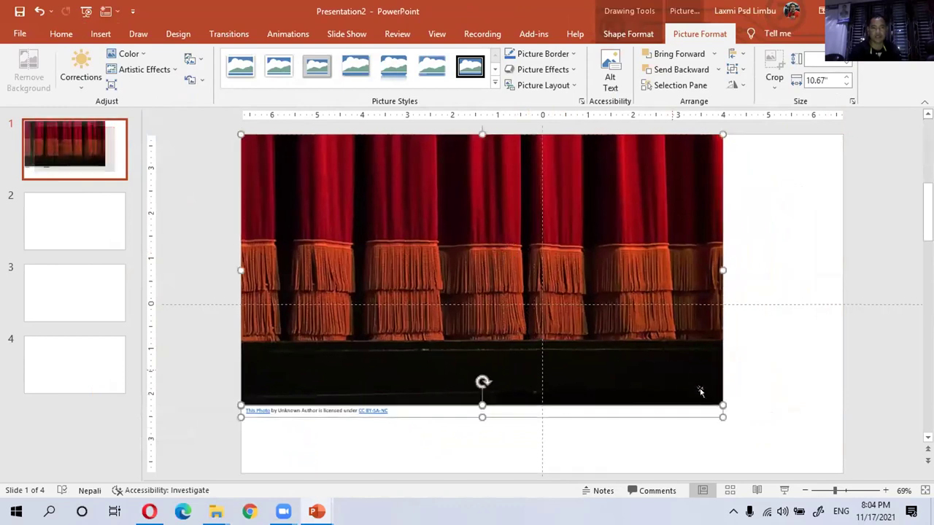
left_click(772, 424)
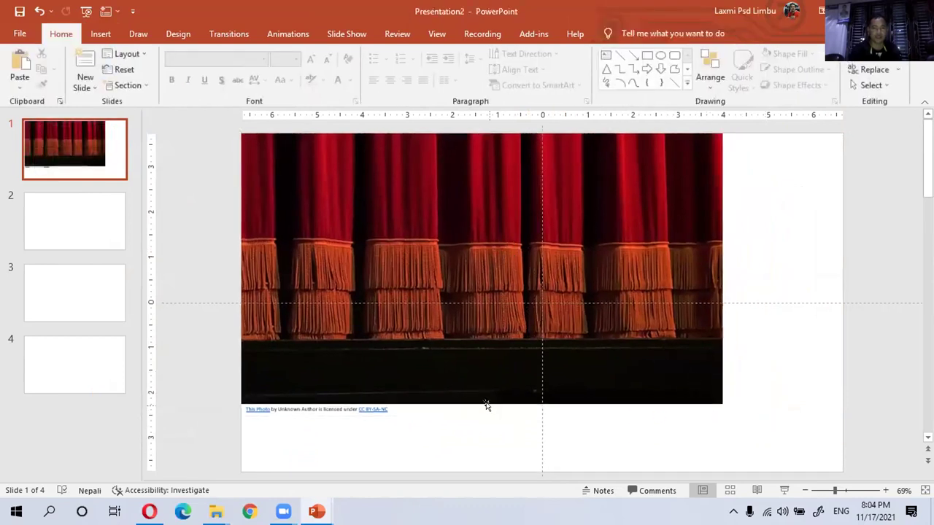
left_click(398, 412)
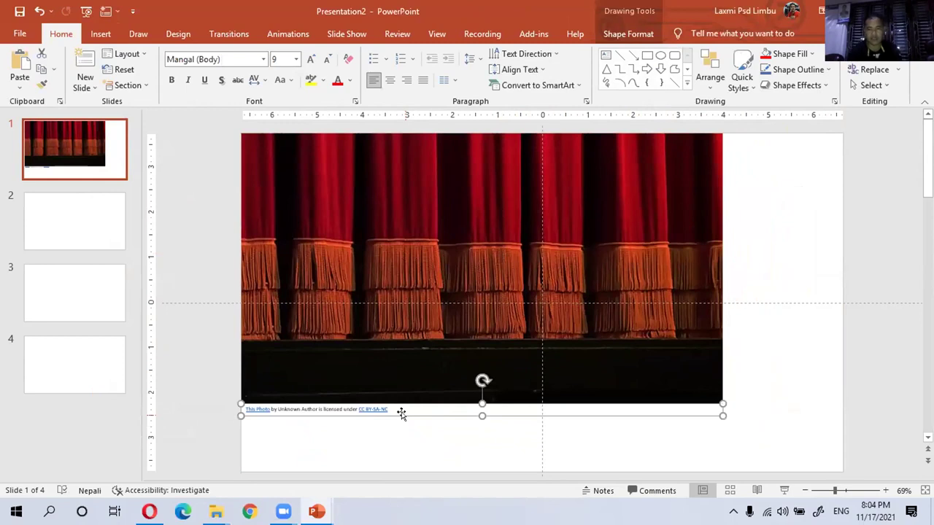
key("Delete")
Step: Stretch the curtain photo to fill the slide, then delete it
left_click(610, 389)
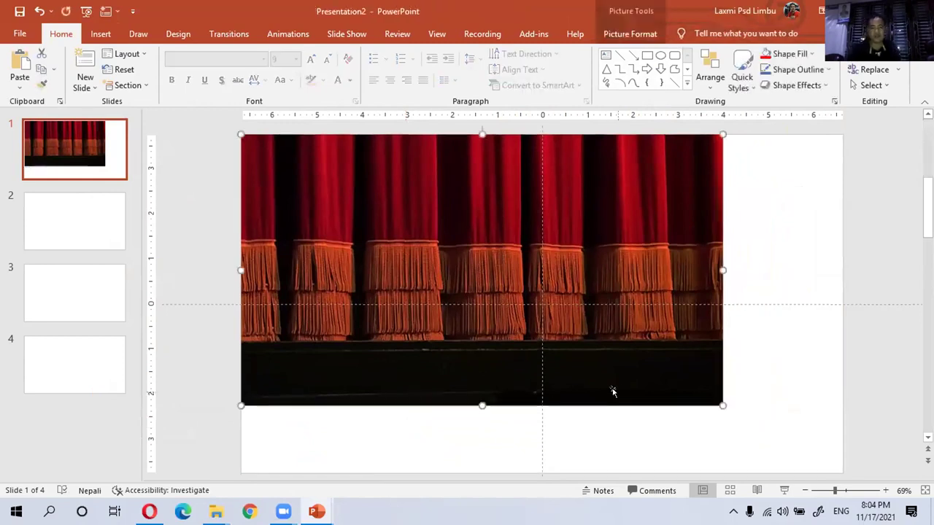
left_click_drag(722, 405, 827, 458)
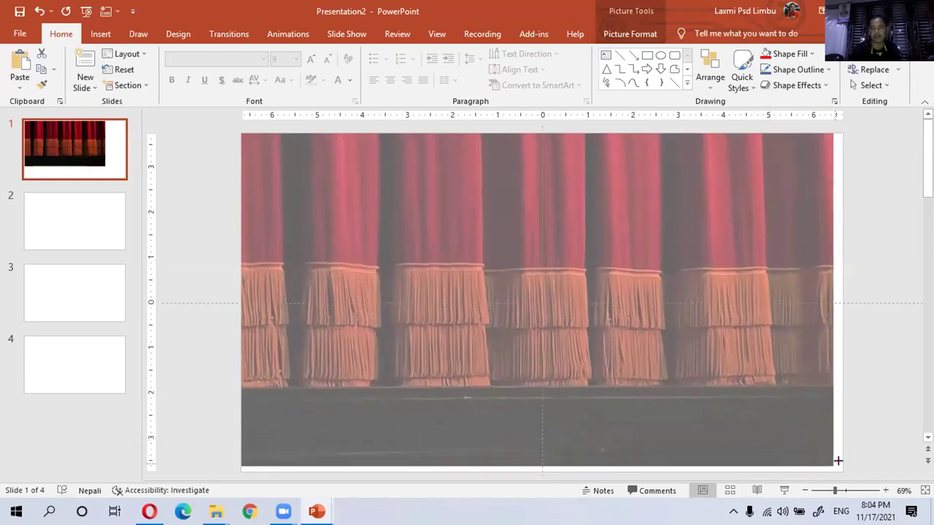
left_click_drag(827, 458, 842, 471)
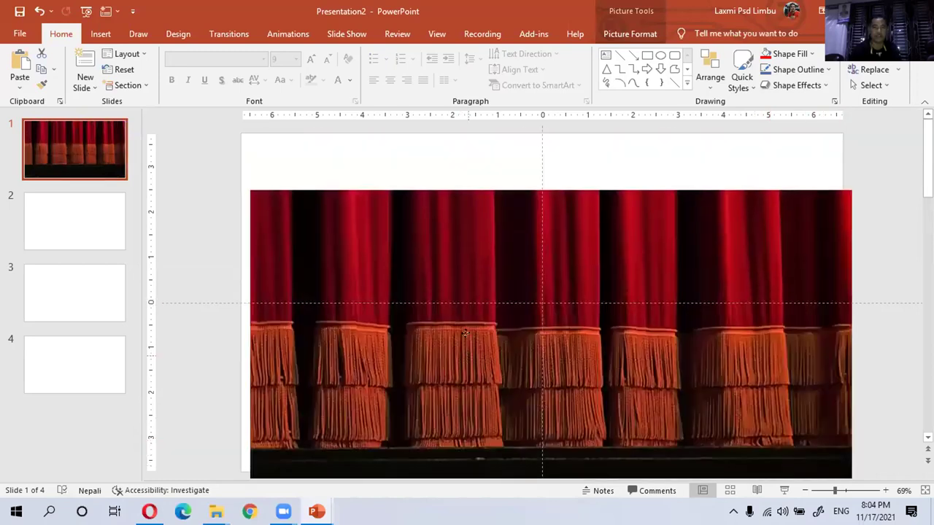
left_click(452, 294)
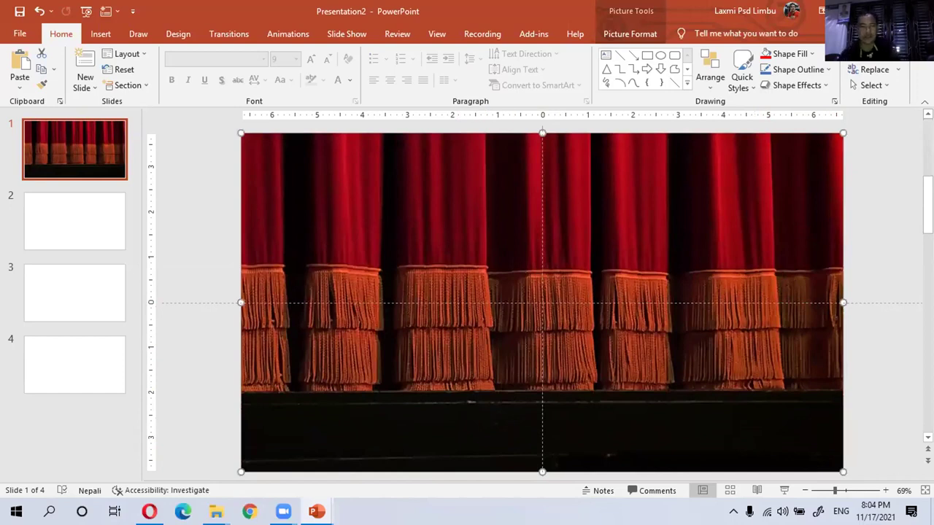
key("Delete")
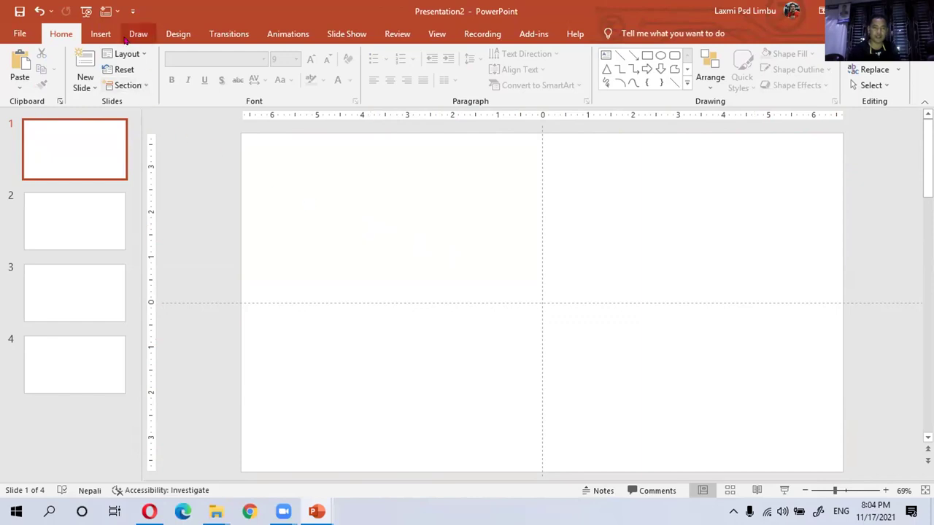
Step: Switch slide 1's background to Picture or texture fill and start choosing a background picture
left_click(101, 33)
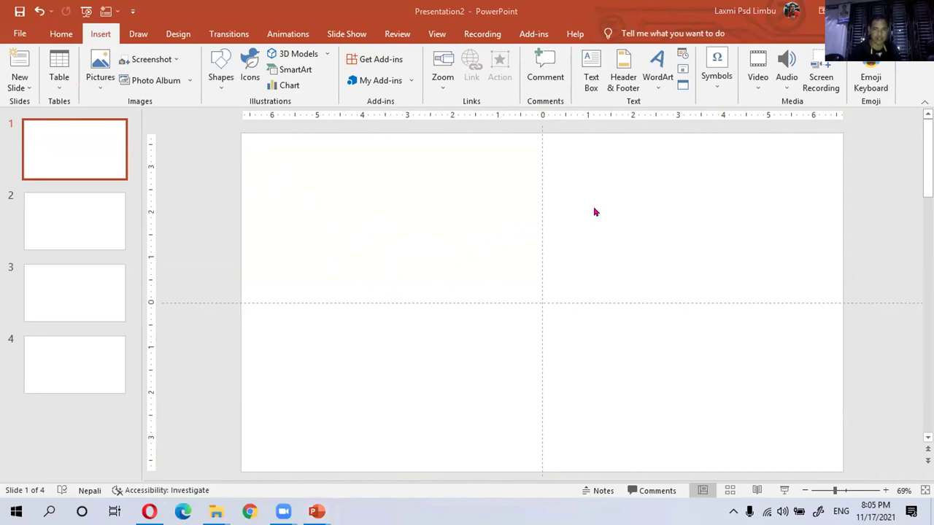
left_click(179, 34)
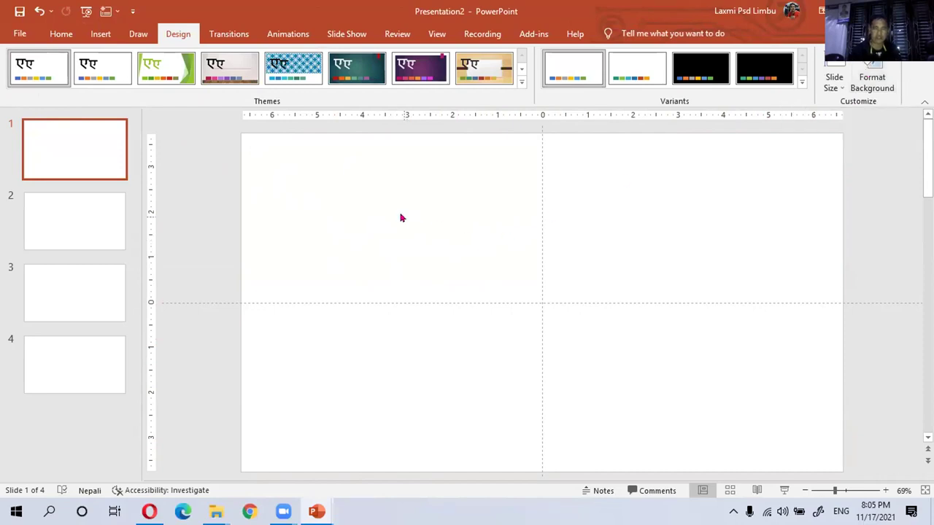
left_click(61, 38)
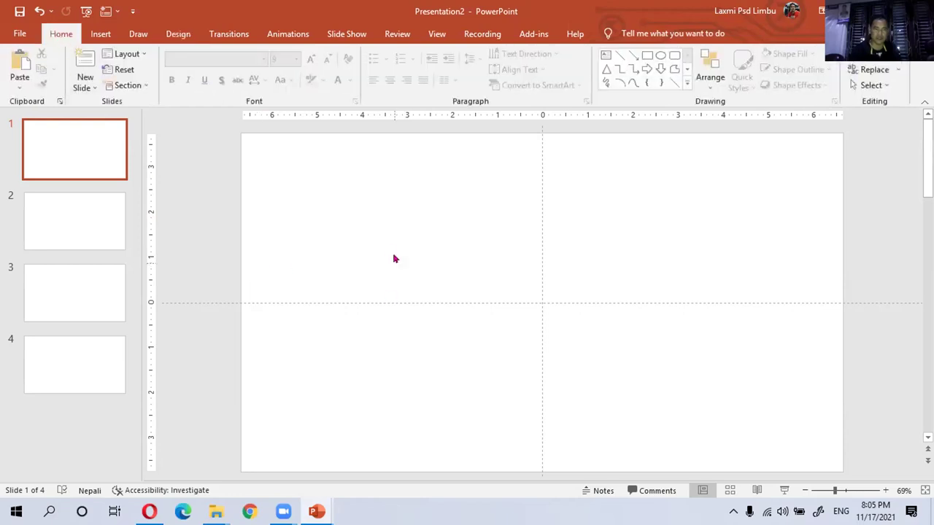
right_click(394, 197)
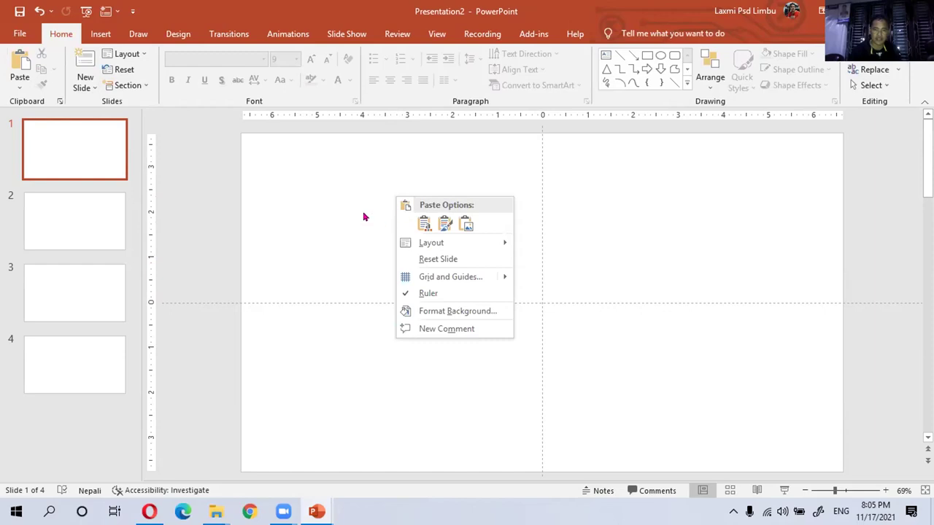
right_click(335, 192)
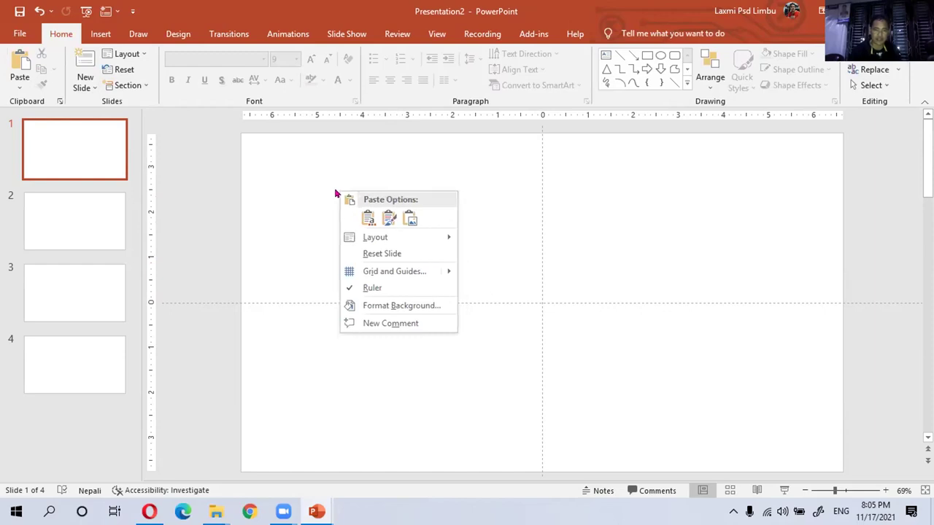
left_click(397, 311)
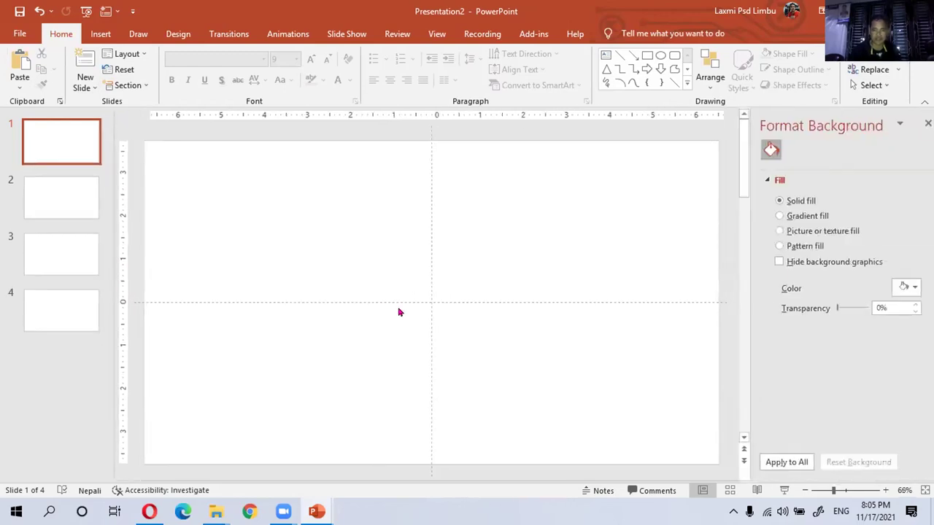
left_click(771, 232)
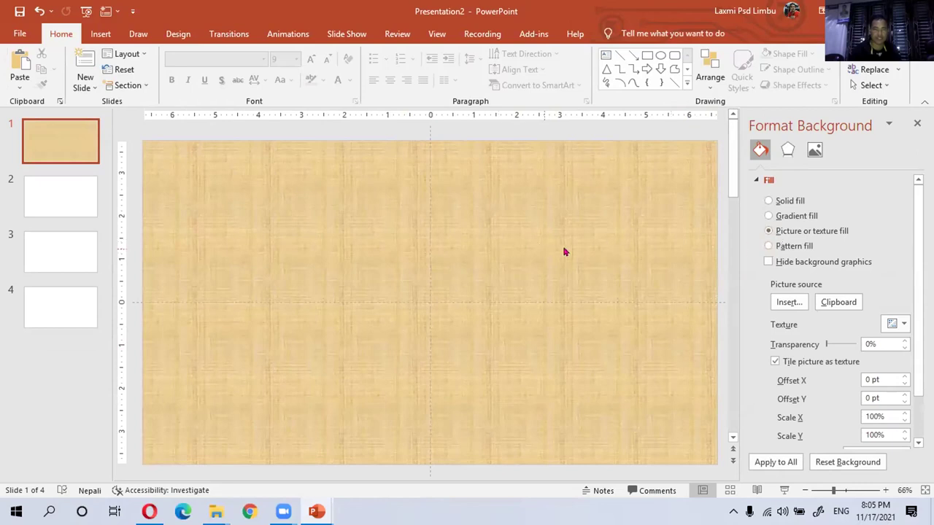
left_click(783, 304)
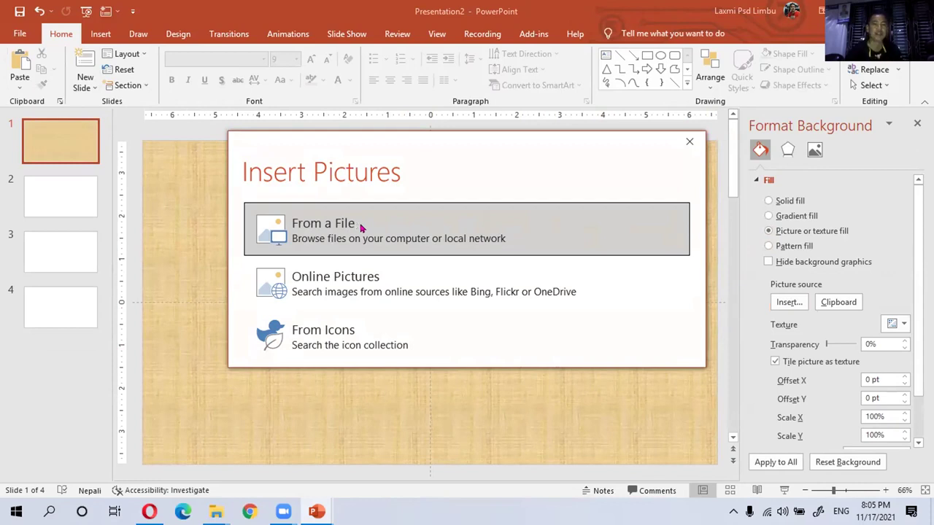
Step: Search online pictures for curtains and set the red stage-curtain photo as slide 1's background
left_click(374, 290)
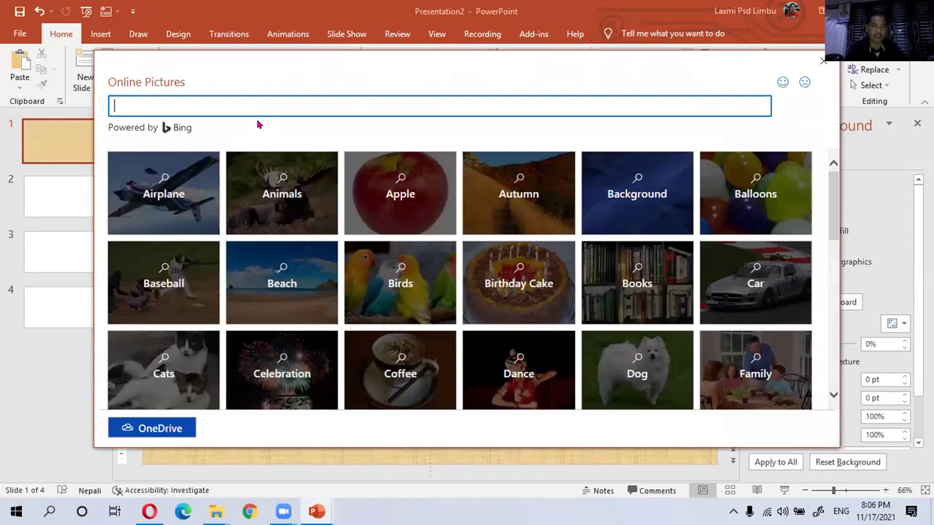
type("curtains")
key("Return")
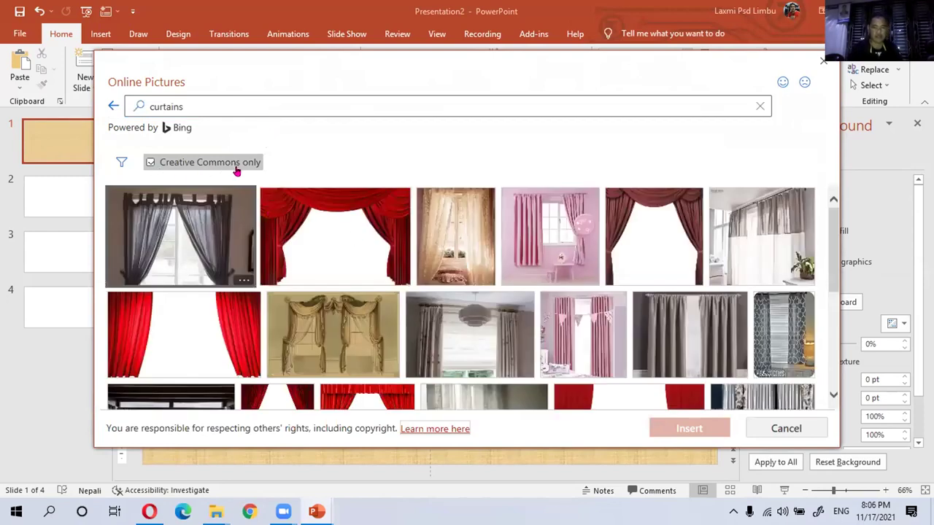
scroll(259, 244, "down", 3)
scroll(261, 248, "down", 2)
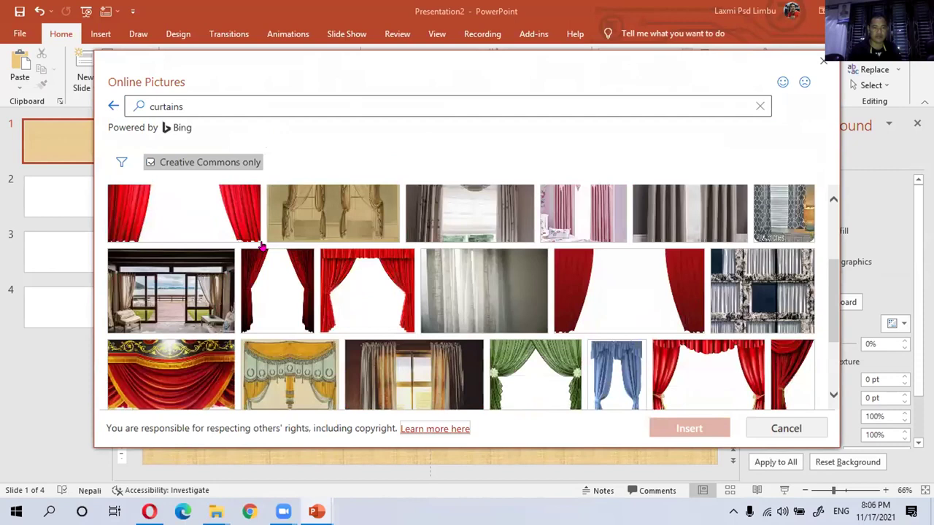
scroll(261, 249, "down", 2)
scroll(305, 300, "down", 2)
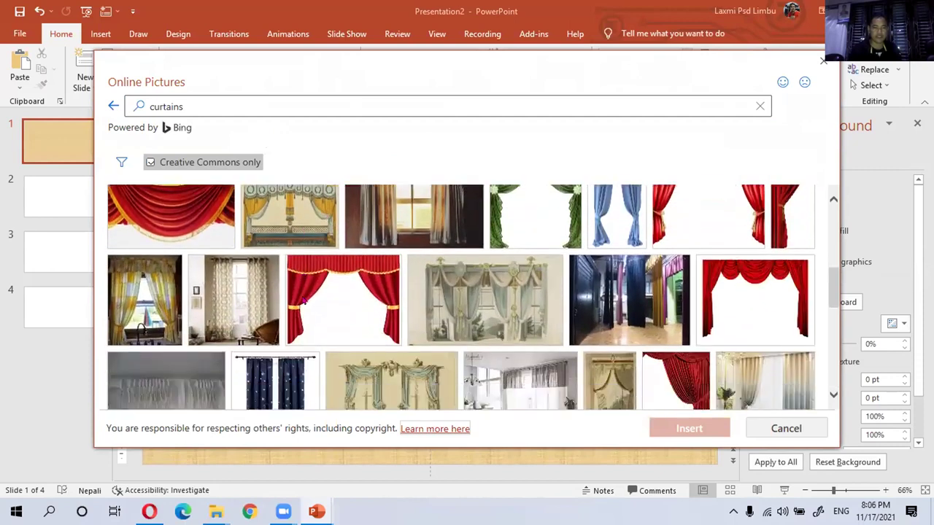
scroll(315, 323, "down", 2)
scroll(408, 291, "down", 1)
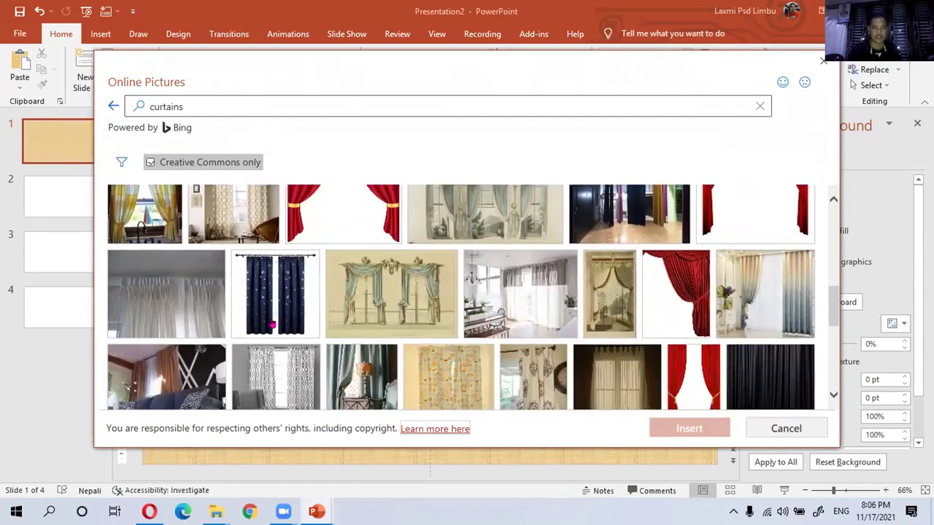
scroll(532, 250, "down", 1)
scroll(458, 293, "down", 1)
scroll(387, 306, "down", 1)
scroll(375, 313, "down", 1)
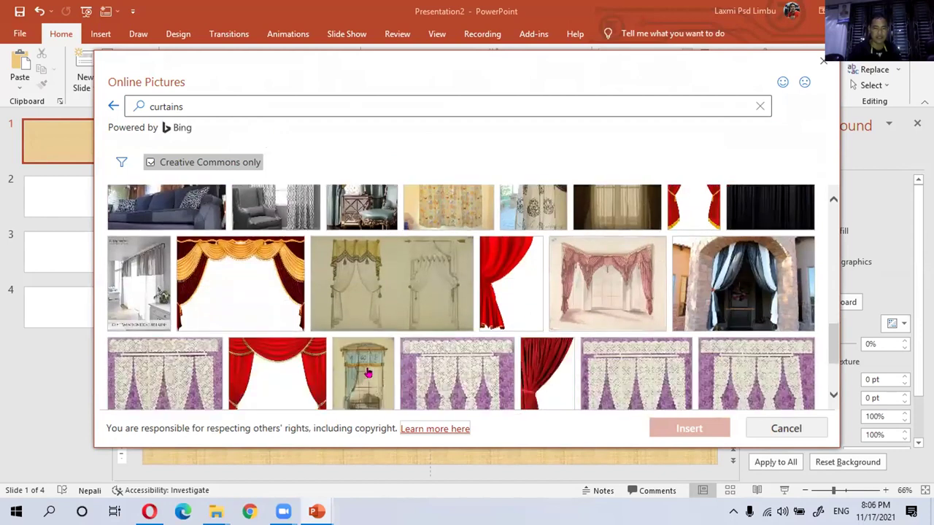
scroll(364, 323, "down", 1)
scroll(365, 323, "down", 1)
scroll(336, 323, "down", 1)
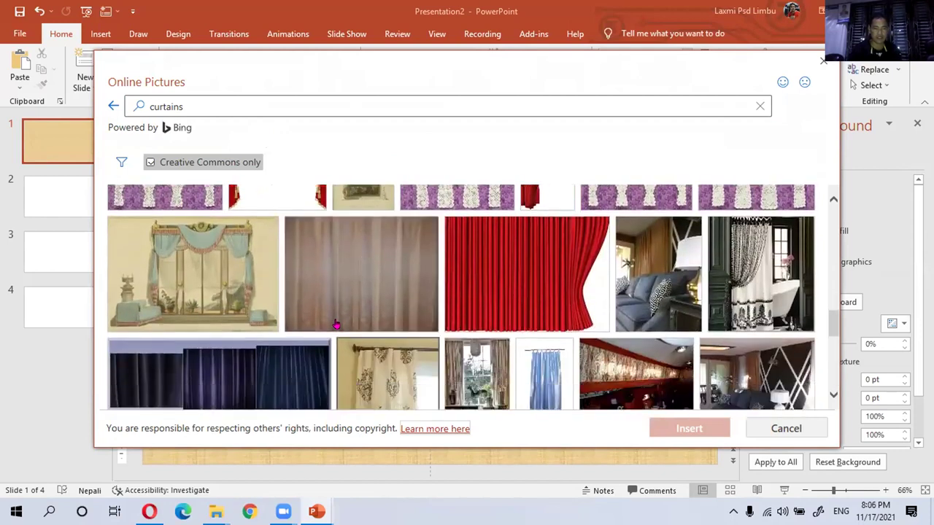
scroll(335, 323, "down", 1)
scroll(336, 327, "down", 1)
scroll(338, 325, "down", 1)
scroll(292, 343, "down", 1)
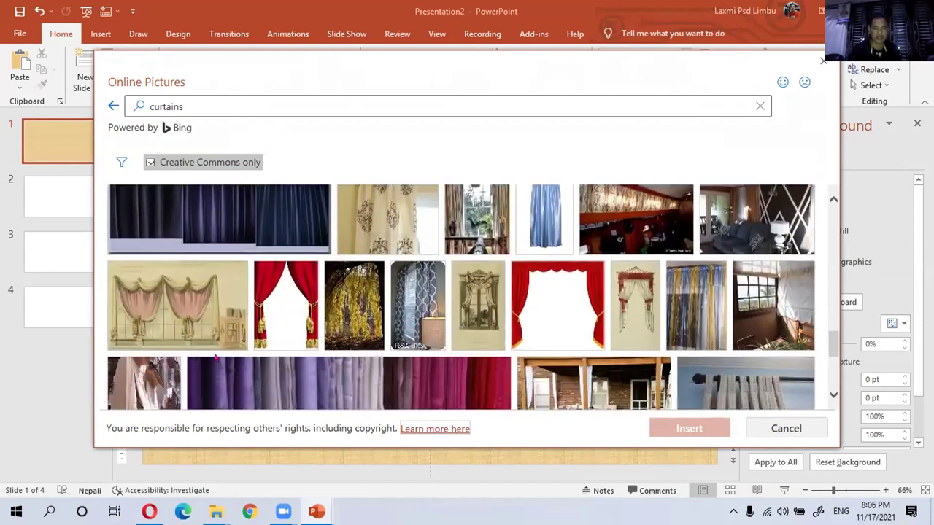
scroll(219, 357, "down", 1)
scroll(215, 357, "down", 1)
scroll(216, 357, "down", 2)
left_click(216, 365)
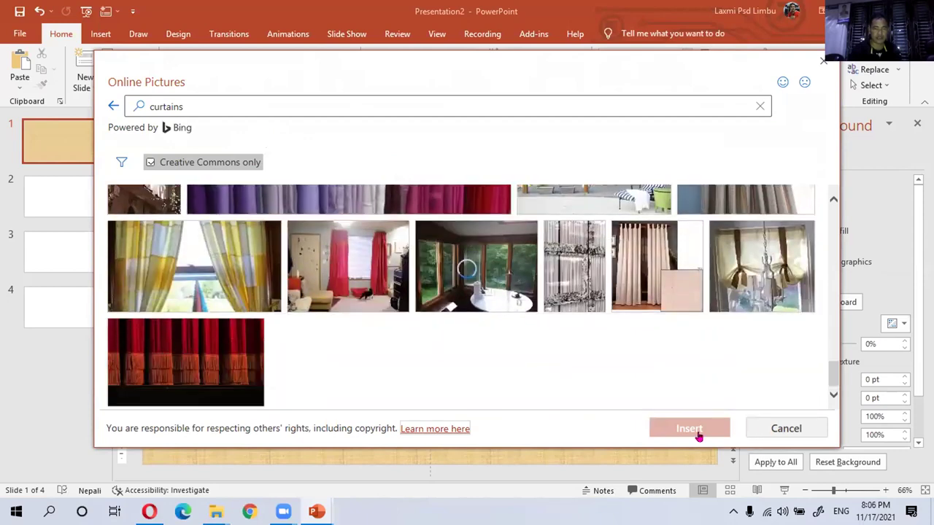
left_click(697, 429)
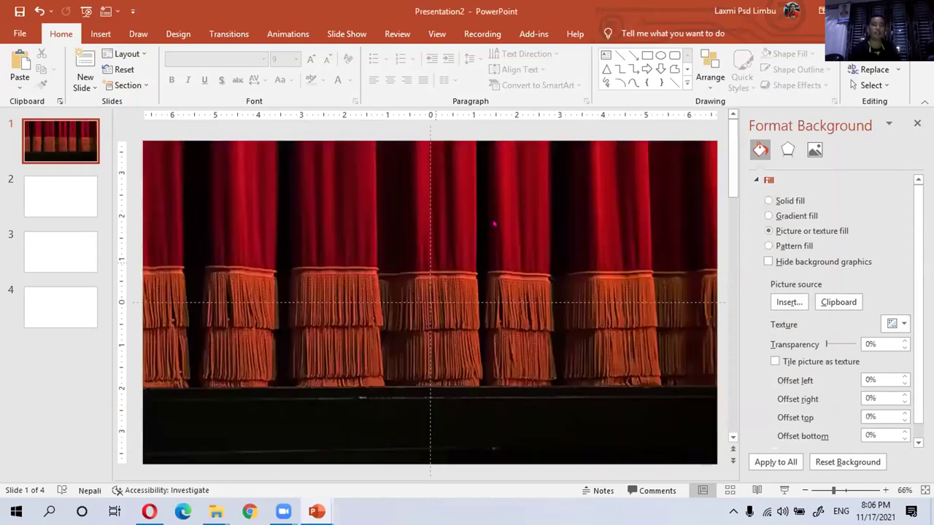
Step: Select slide 2 with the Format Background pane still open
scroll(490, 223, "down", 3)
scroll(488, 227, "up", 2)
scroll(488, 227, "up", 1)
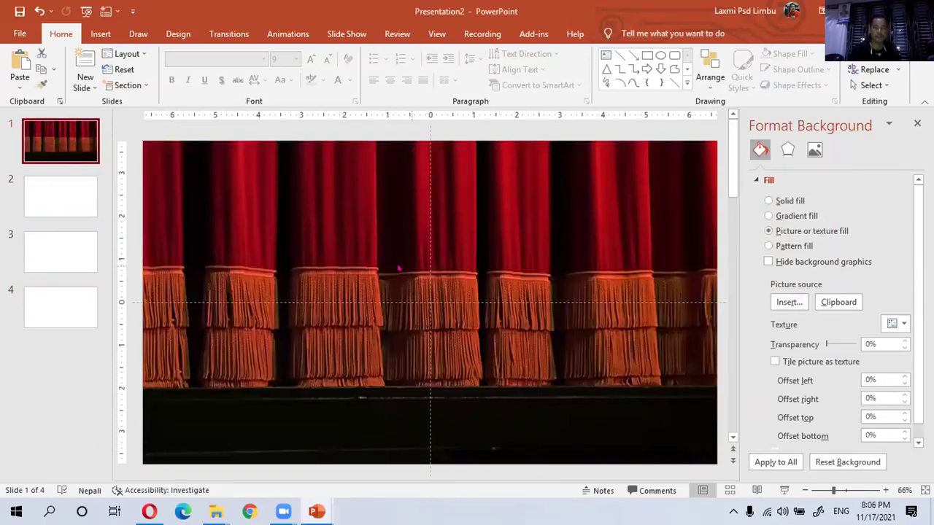
left_click(60, 203)
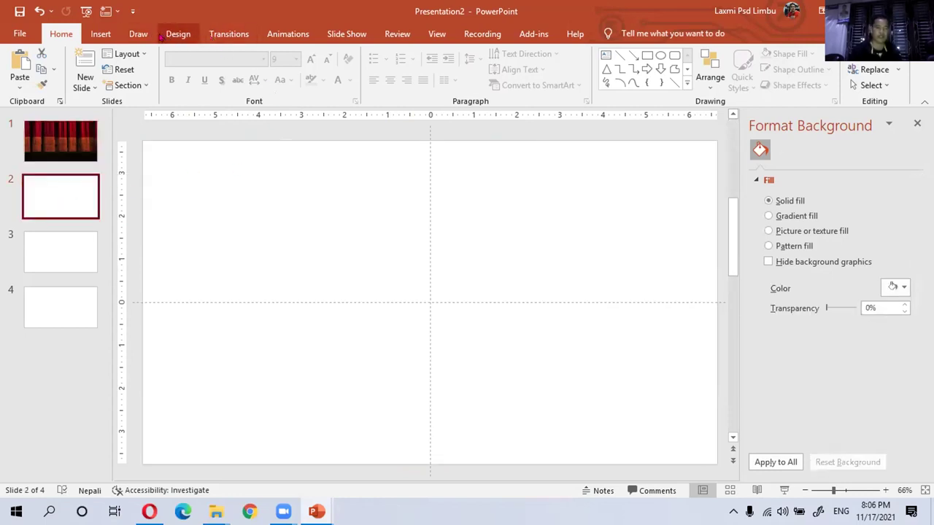
Step: Apply the orange gradient theme to slide 2 only, then select blank slide 3
left_click(175, 34)
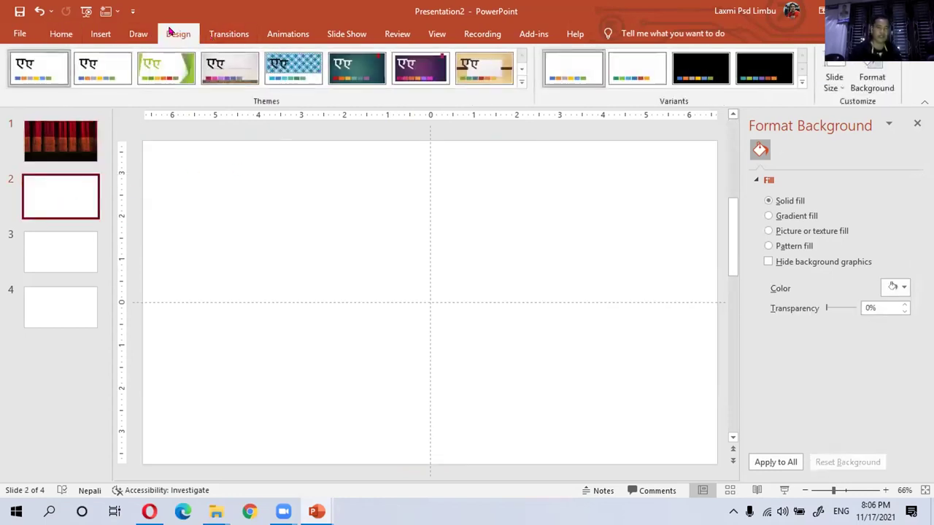
right_click(456, 69)
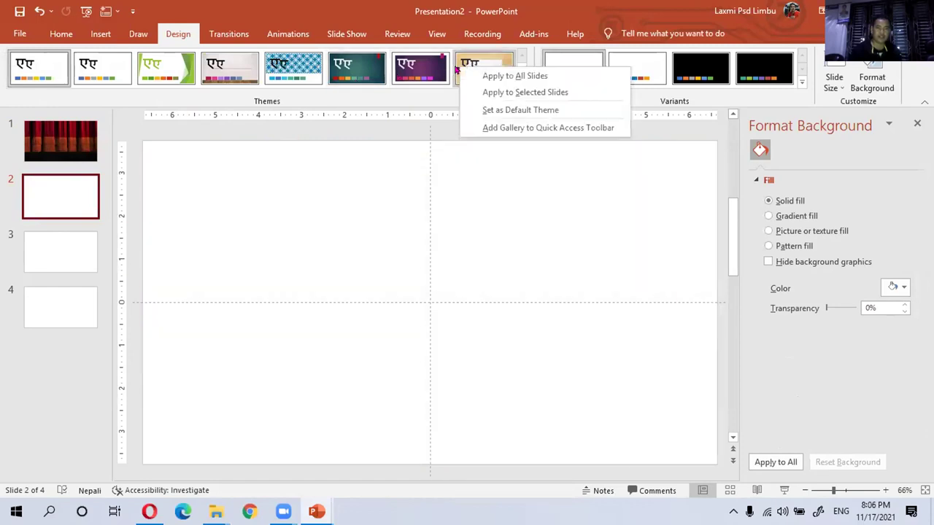
right_click(226, 65)
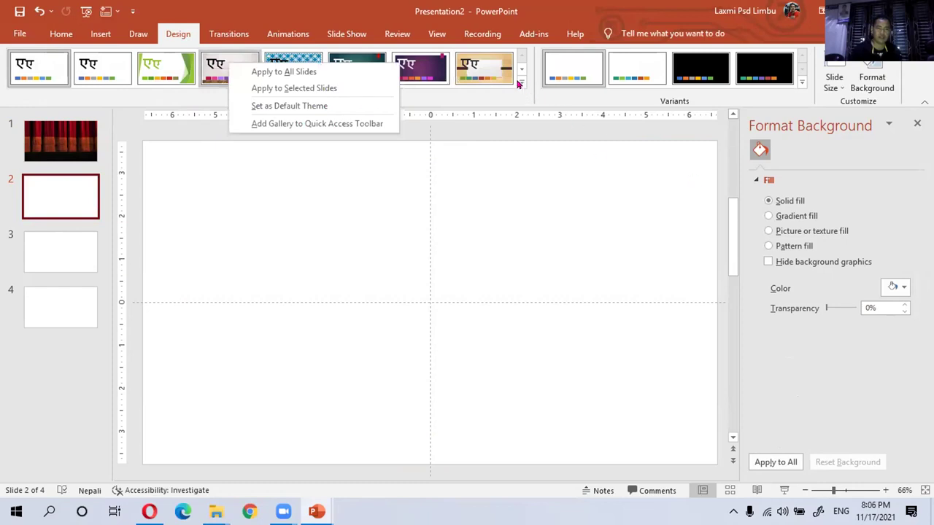
left_click(519, 84)
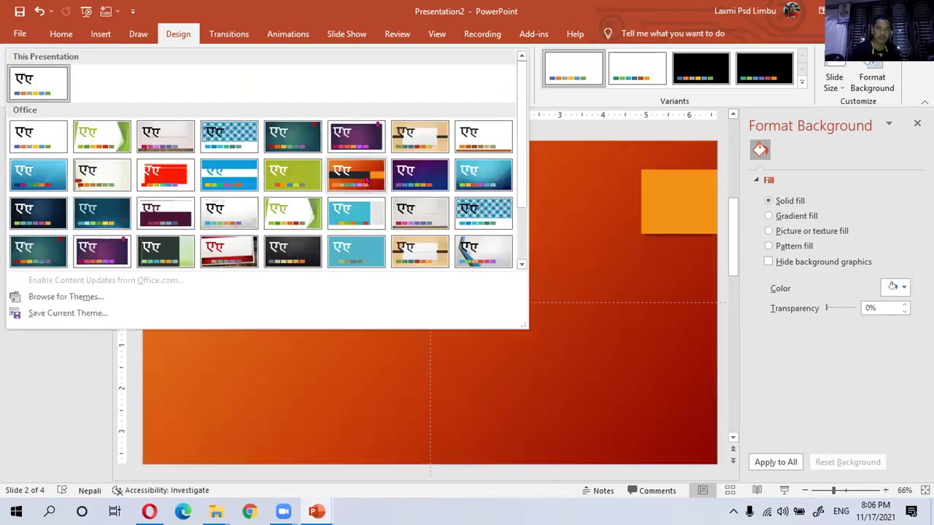
right_click(367, 181)
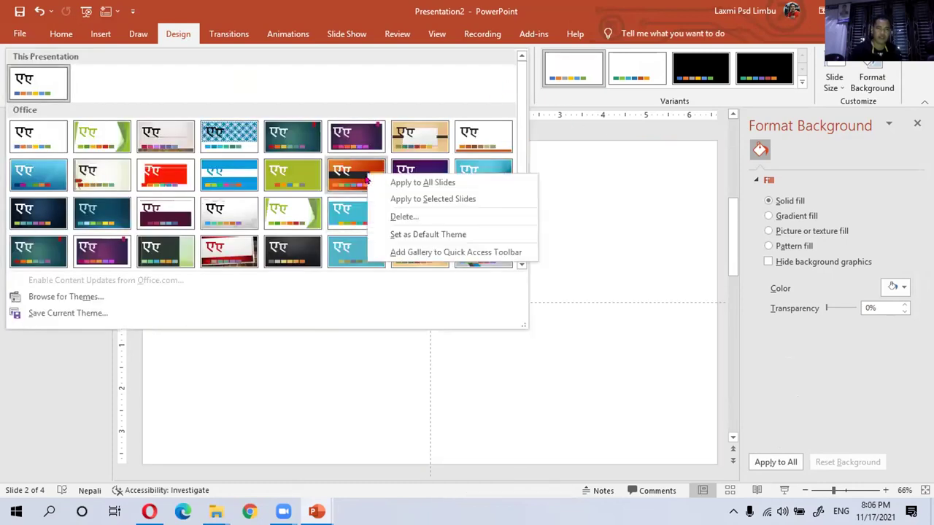
left_click(430, 199)
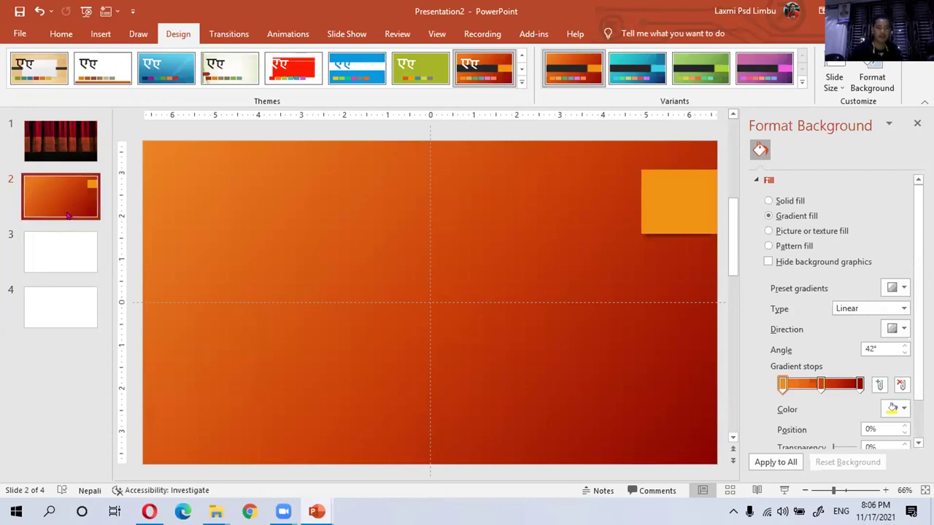
left_click(70, 251)
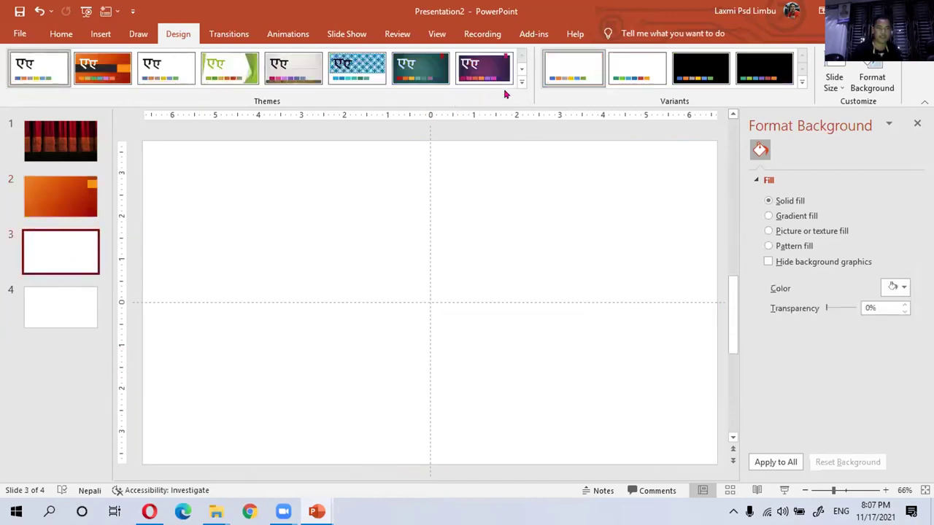
Step: Apply the teal theme to slide 3 only, review slides 1 and 2, and close Format Background
left_click(521, 82)
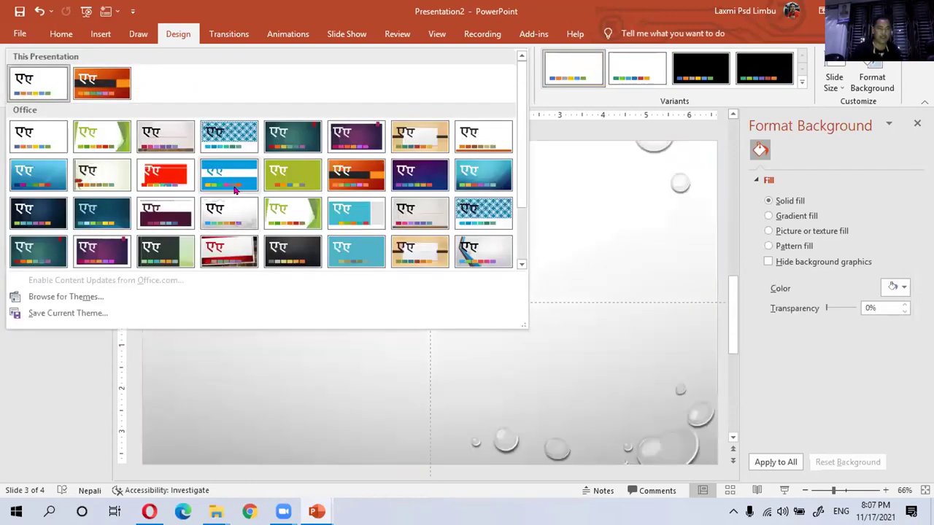
right_click(107, 212)
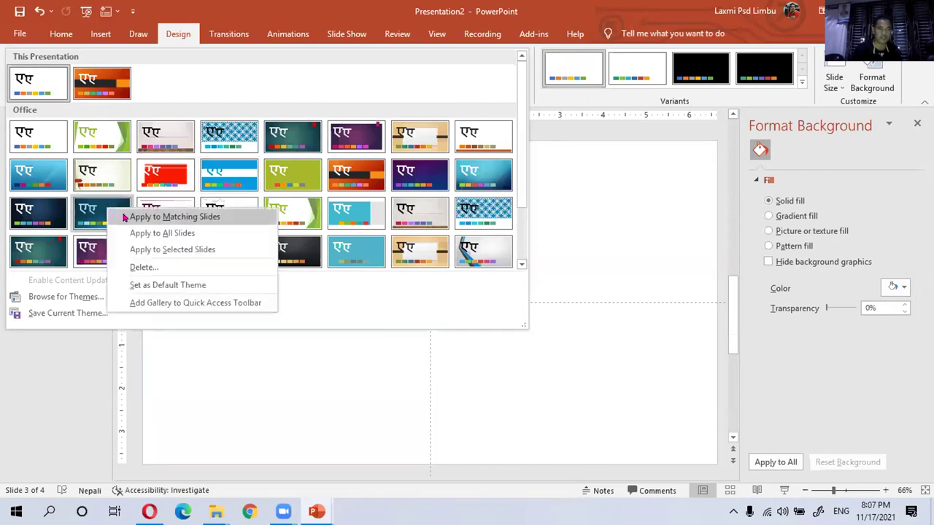
left_click(146, 250)
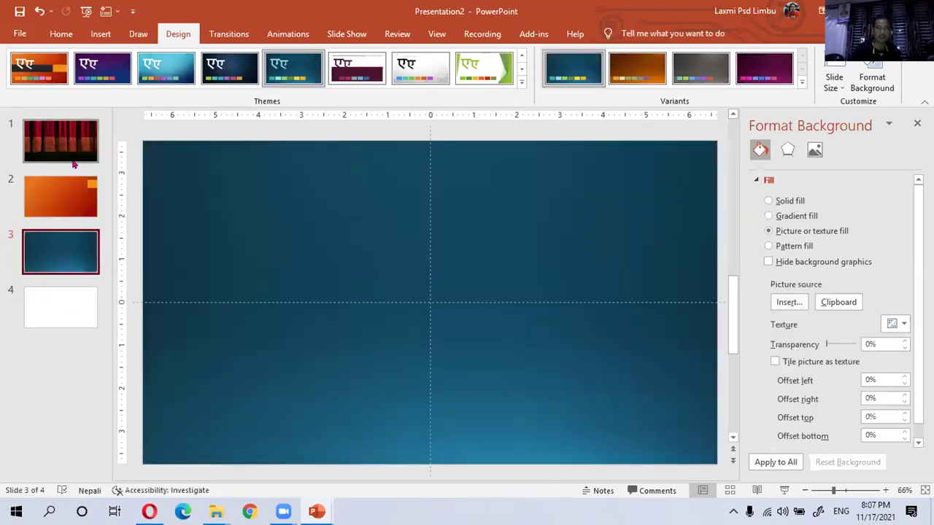
left_click(39, 143)
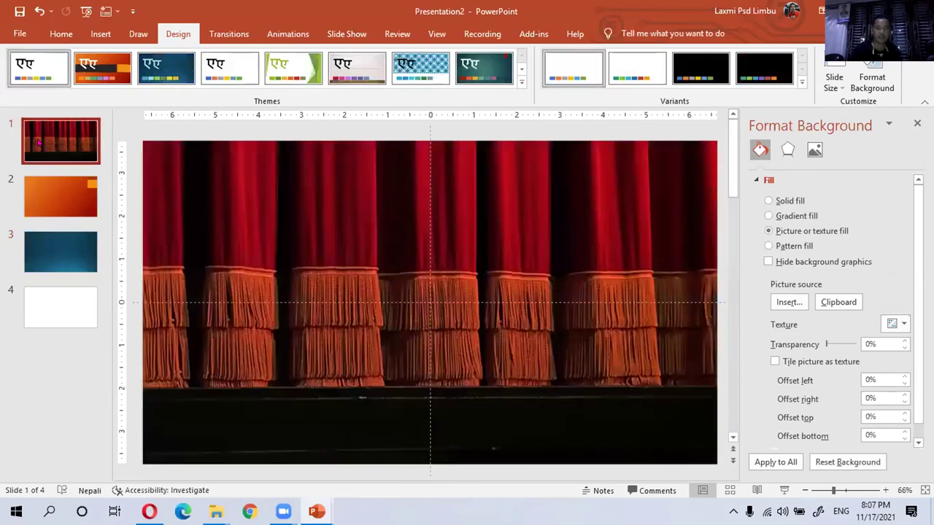
left_click(44, 187)
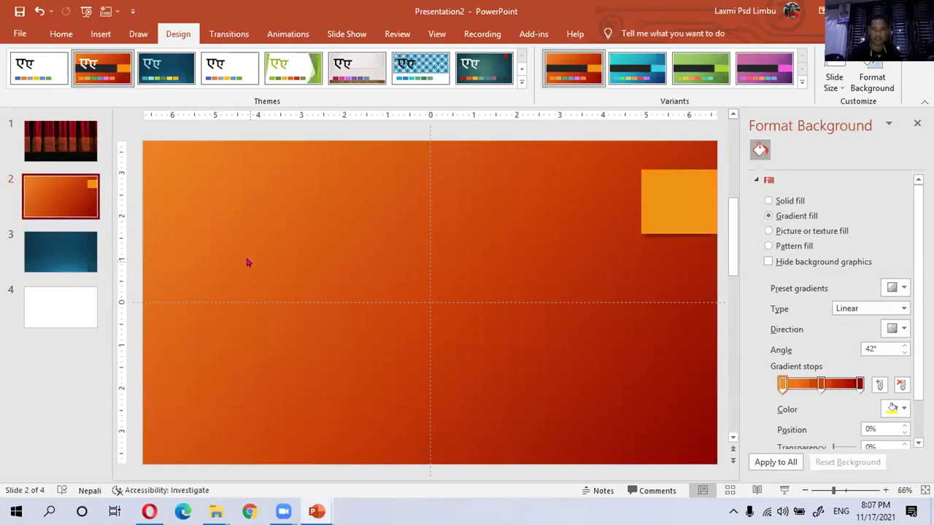
left_click(917, 122)
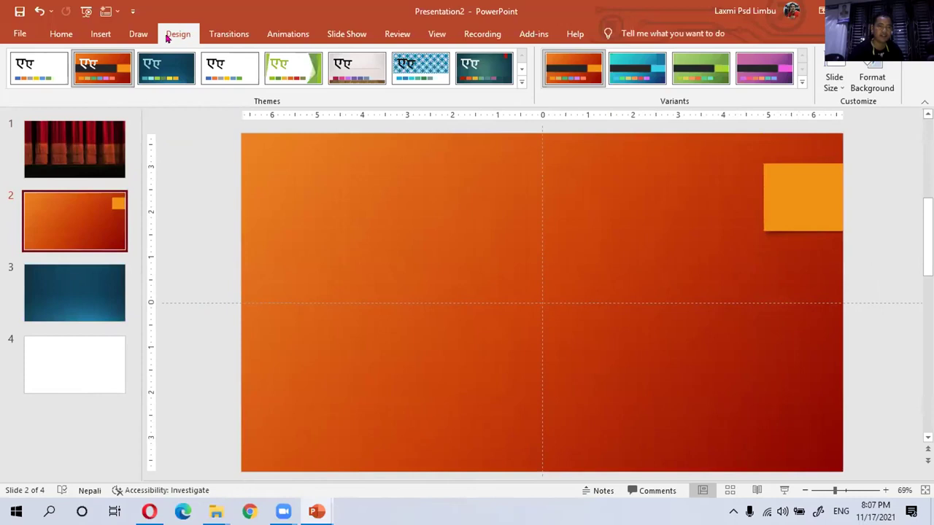
Step: Try Morph on slide 2, replace it with a 06.00-second Curtains transition, then select slide 1
left_click(210, 36)
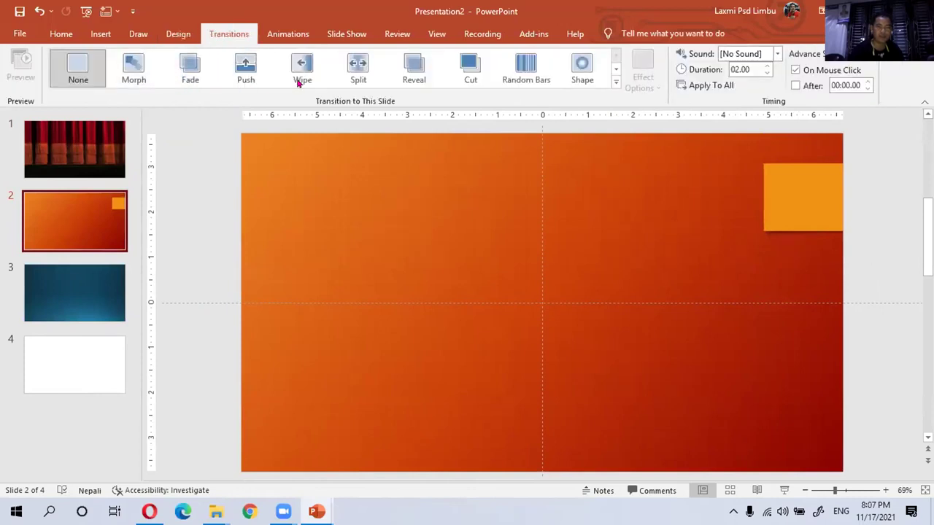
left_click(615, 84)
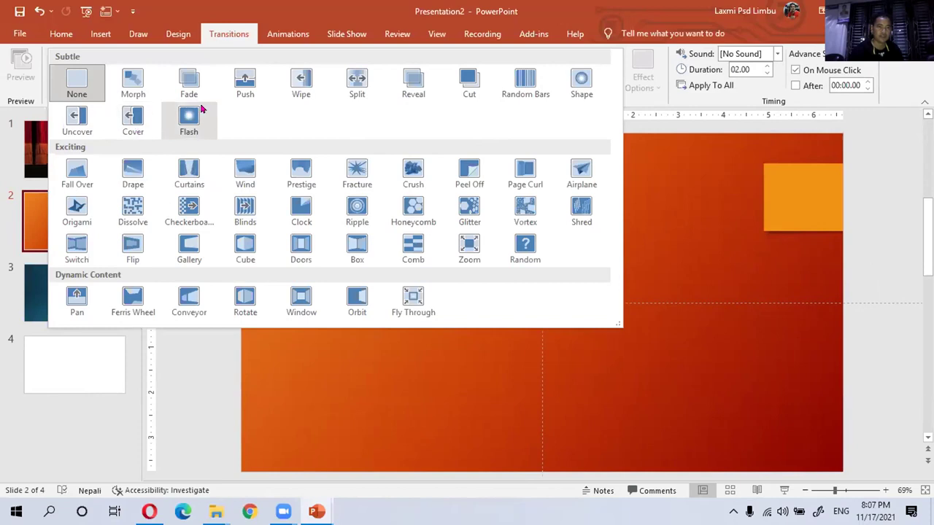
left_click(132, 82)
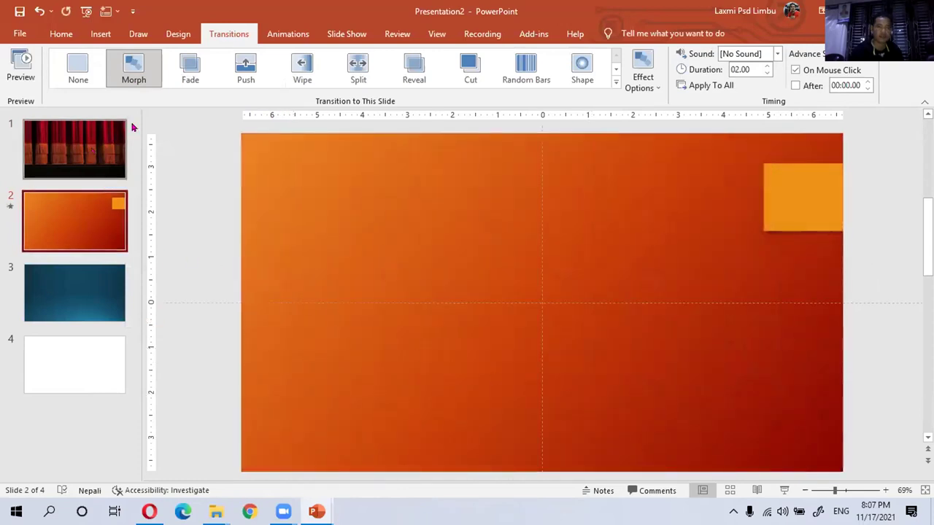
left_click(615, 83)
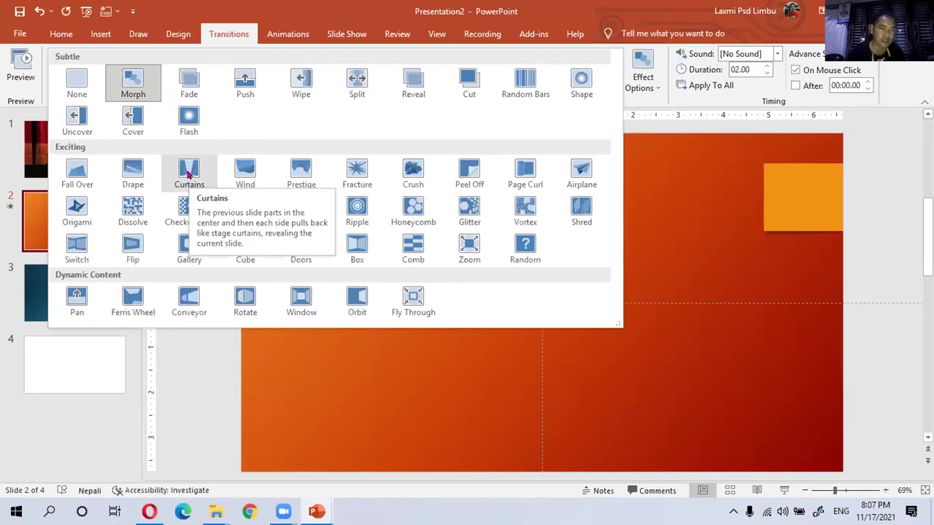
left_click(188, 174)
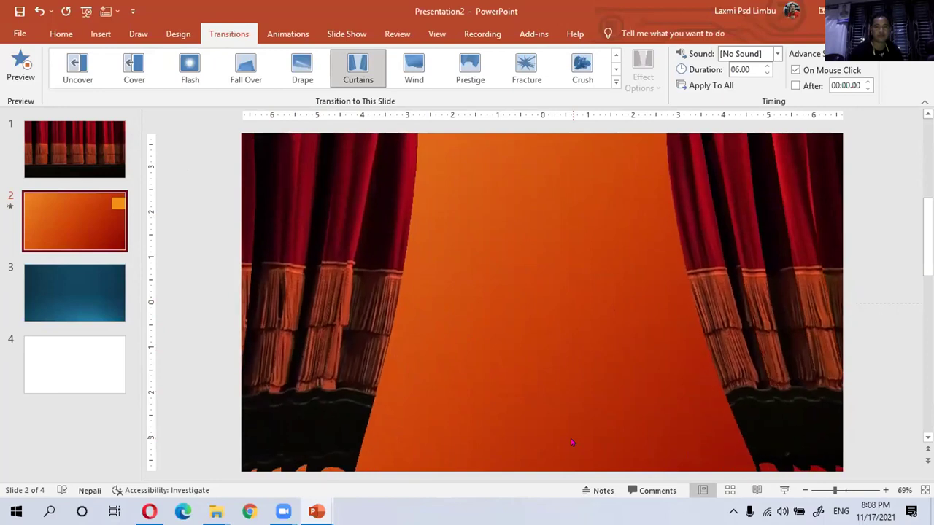
left_click(67, 144)
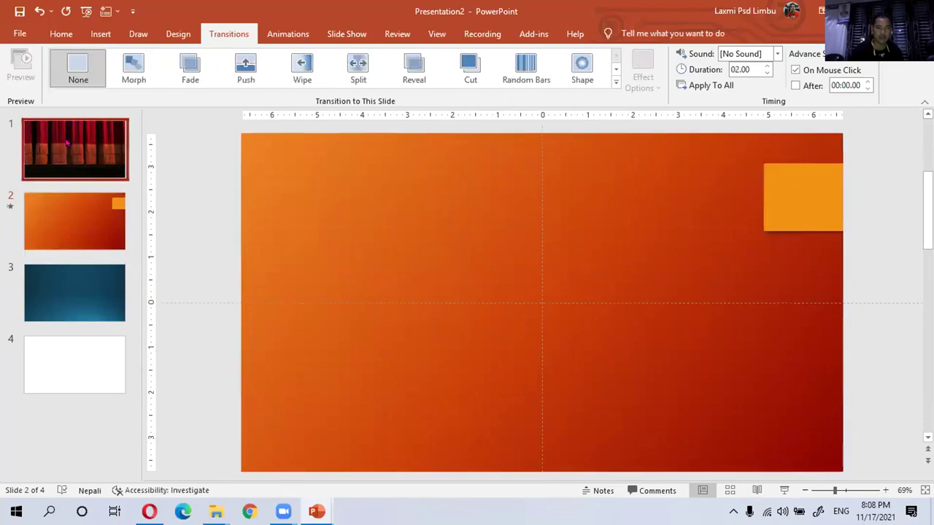
left_click(705, 360)
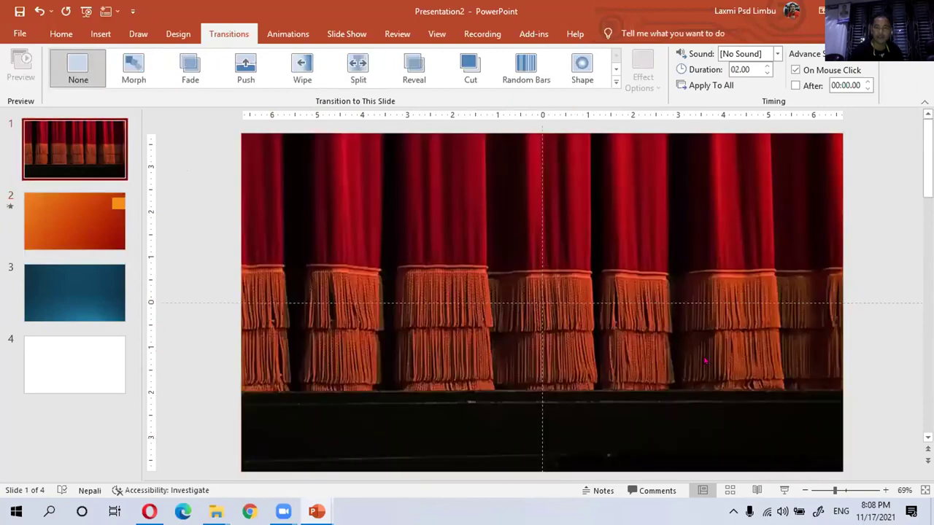
Step: Run the slide show from slide 1, watch the curtains reveal slide 2, then exit
left_click(784, 490)
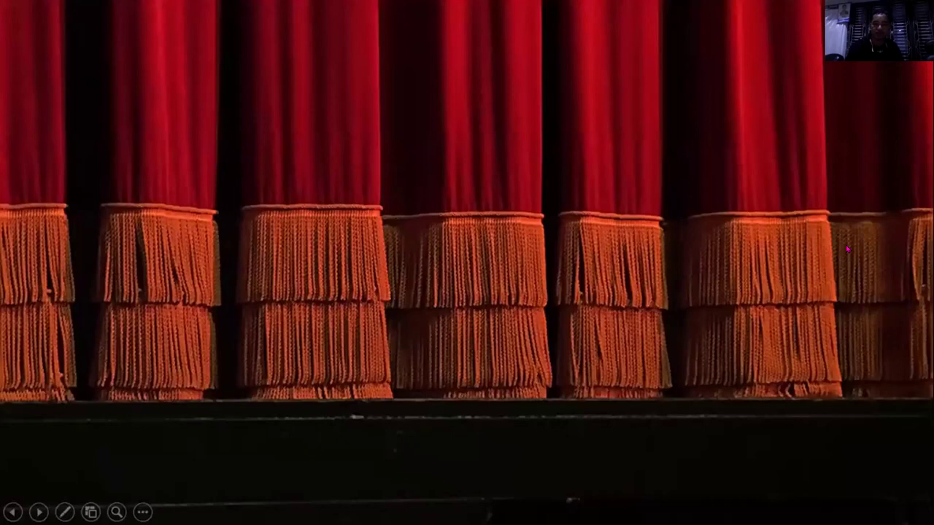
left_click(493, 175)
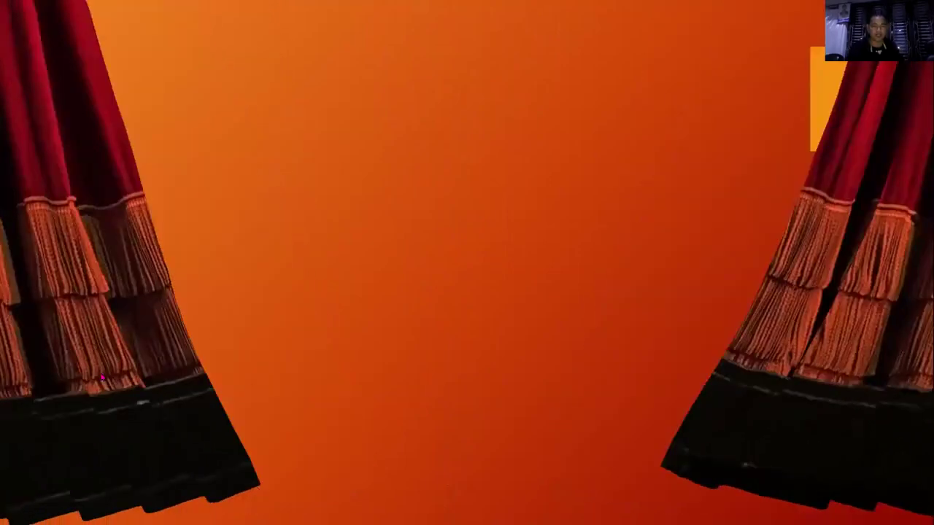
key("Escape")
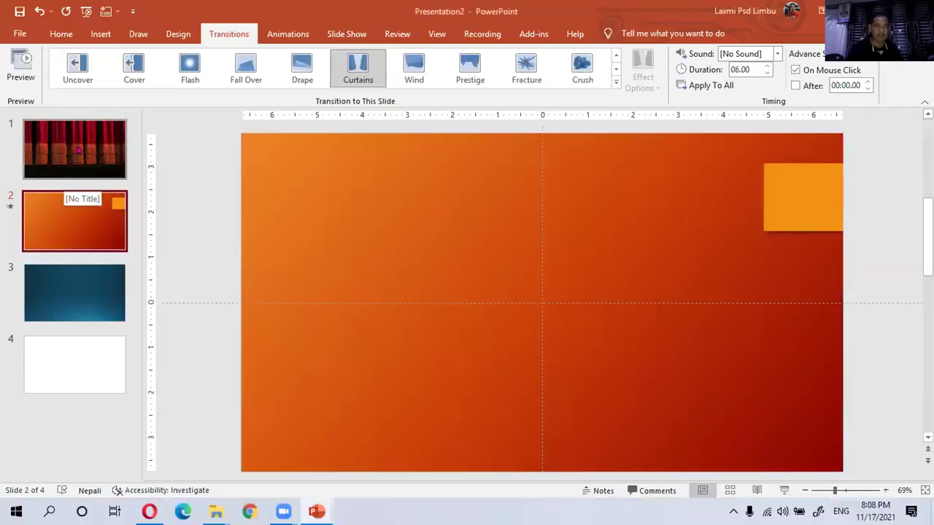
left_click(79, 150)
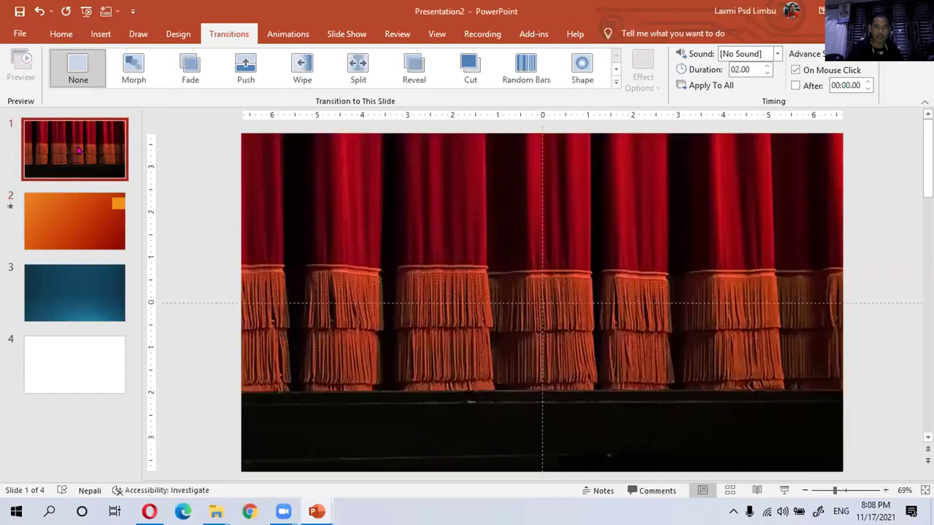
left_click(80, 202)
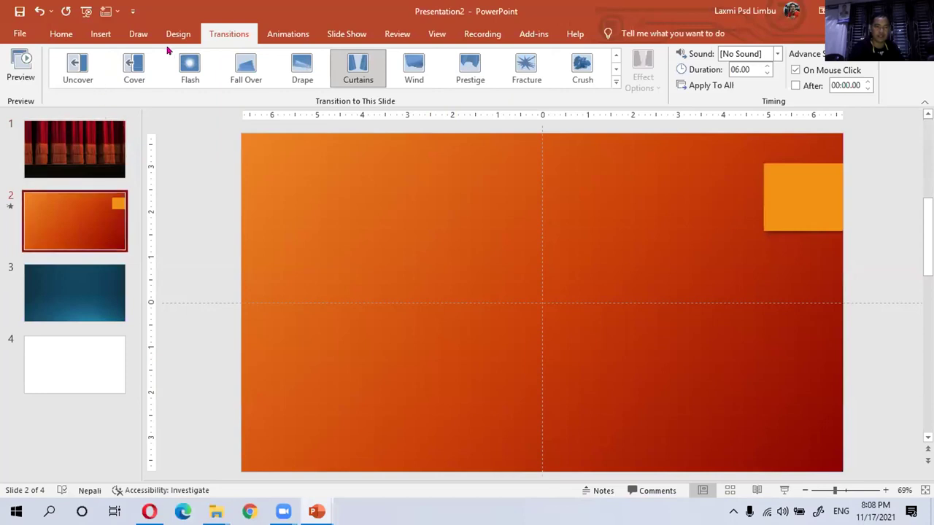
left_click(616, 82)
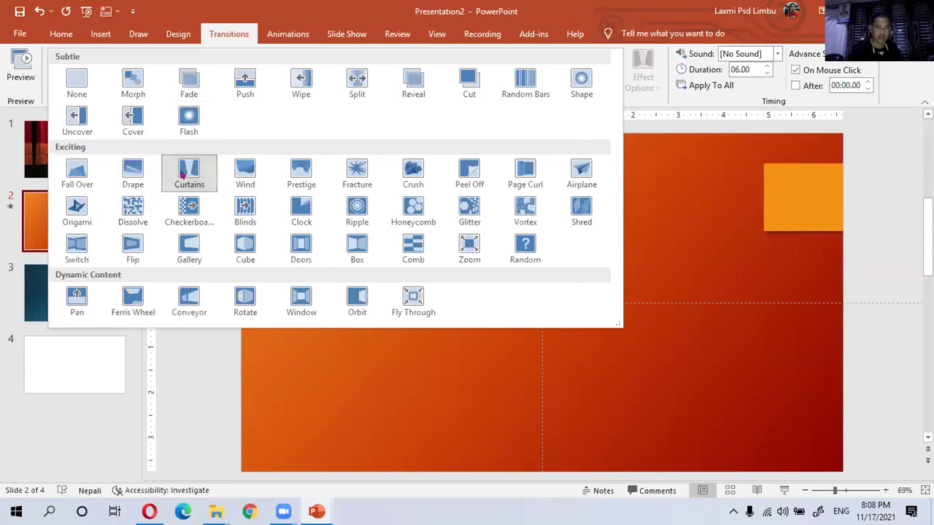
left_click(182, 172)
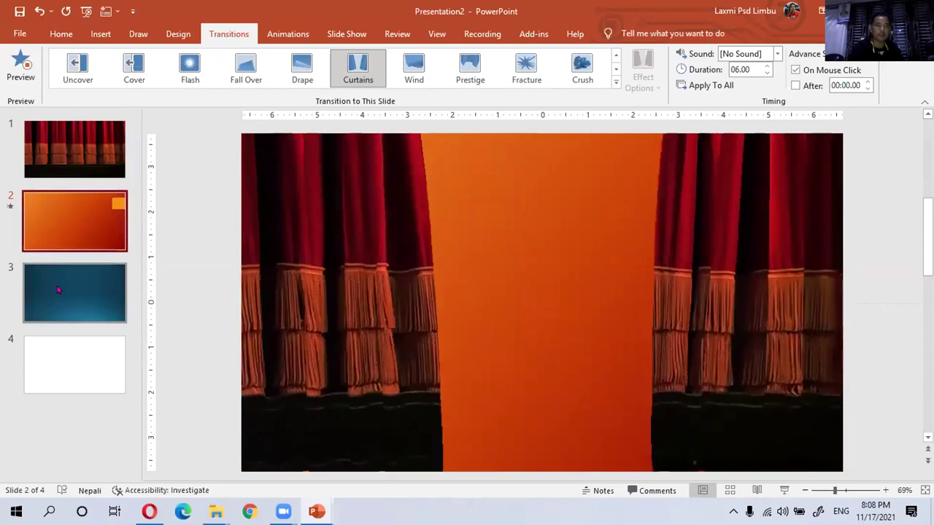
Step: Give the teal slide 3 a 04.40-second Honeycomb transition
left_click(57, 288)
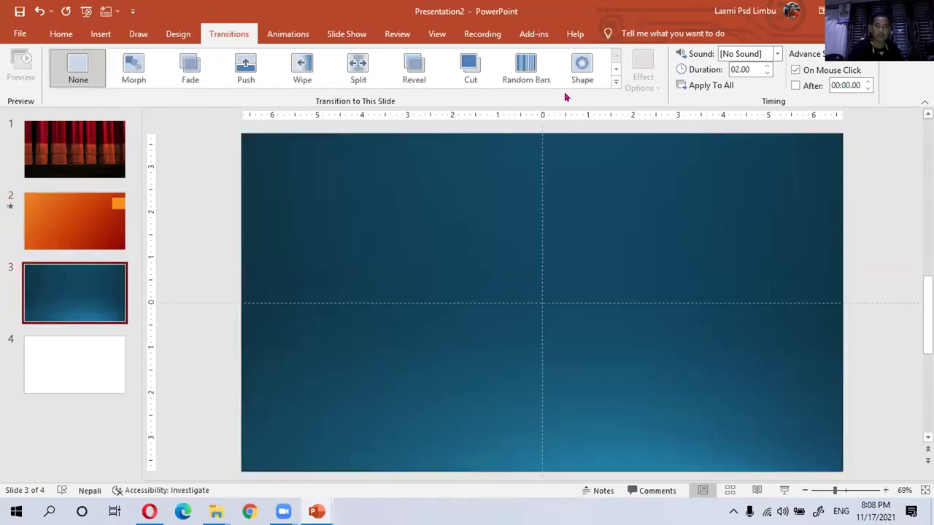
left_click(616, 82)
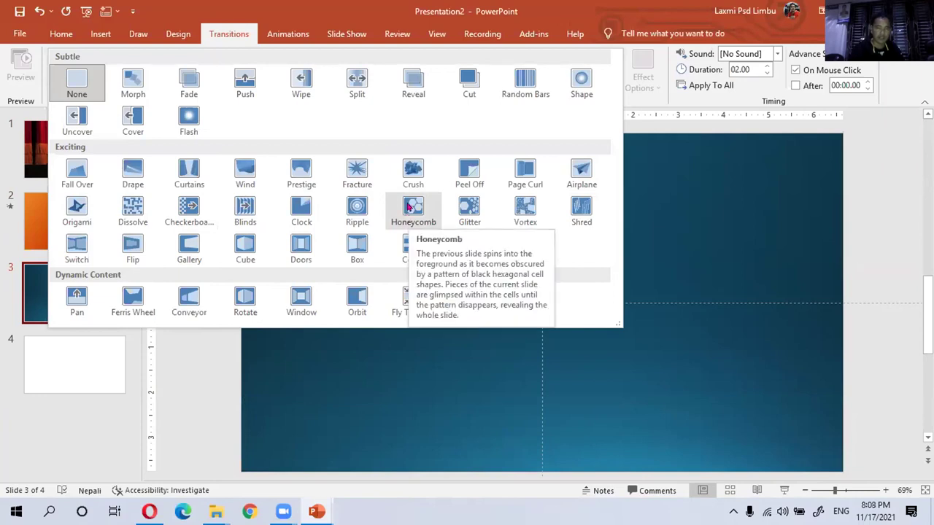
left_click(409, 208)
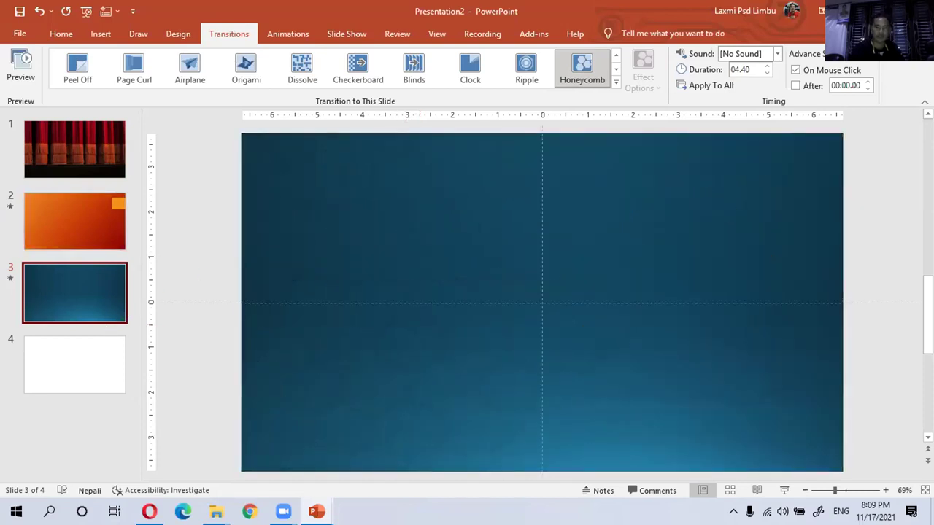
left_click(616, 82)
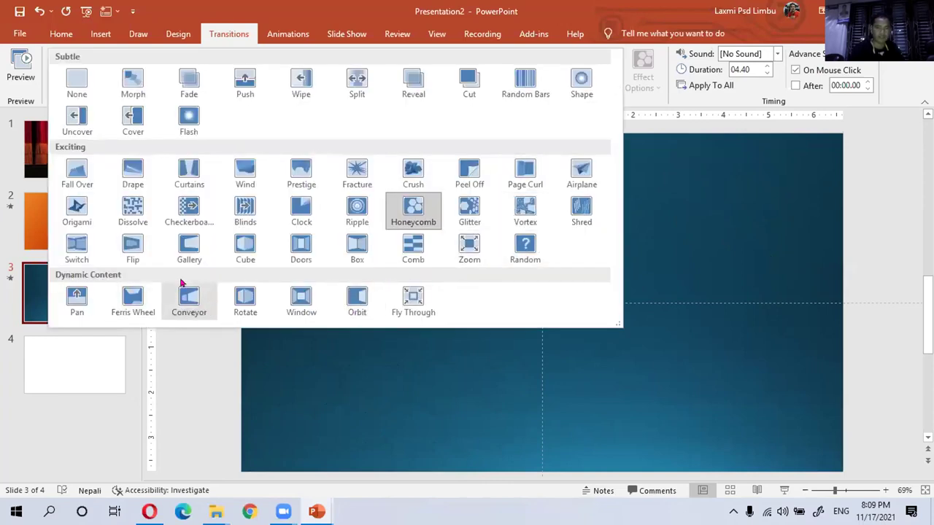
left_click(658, 248)
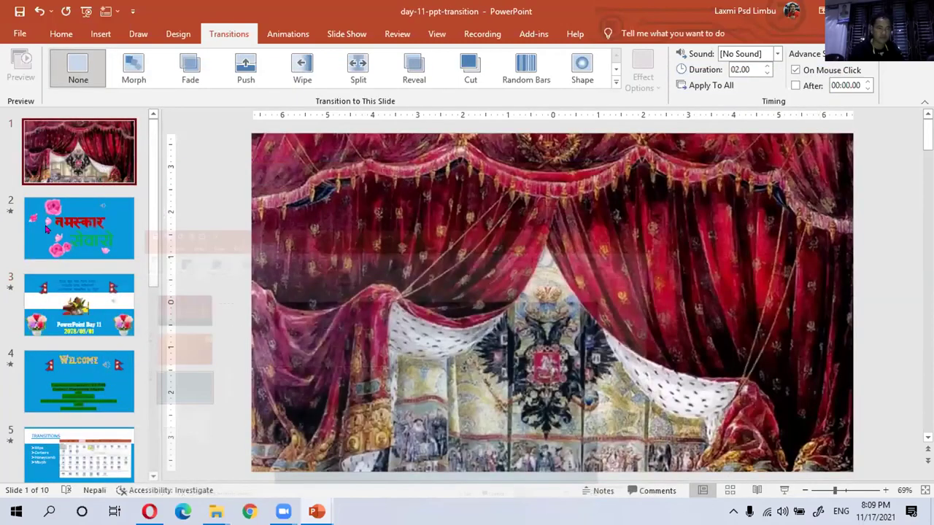
Step: Apply a 06.00-second Curtains transition to the rose greeting slide 2, then select slide 3
left_click(57, 229)
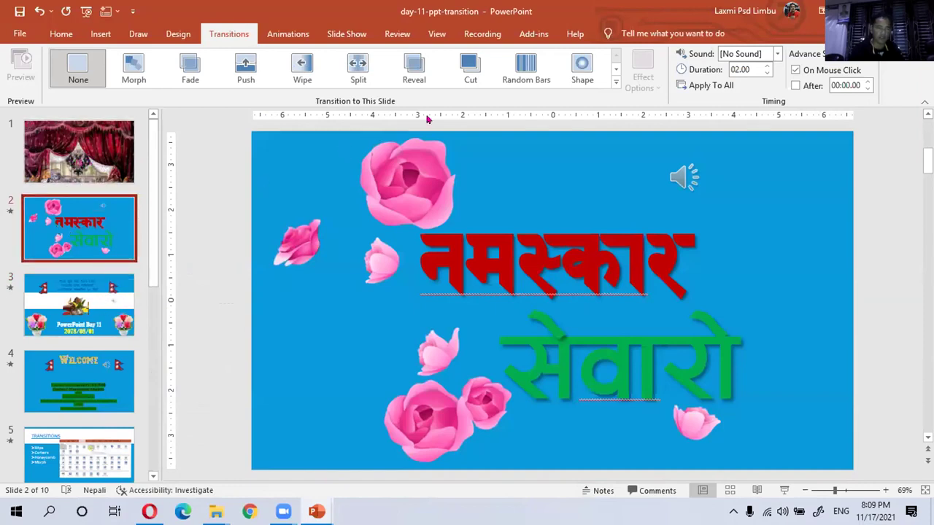
left_click(615, 84)
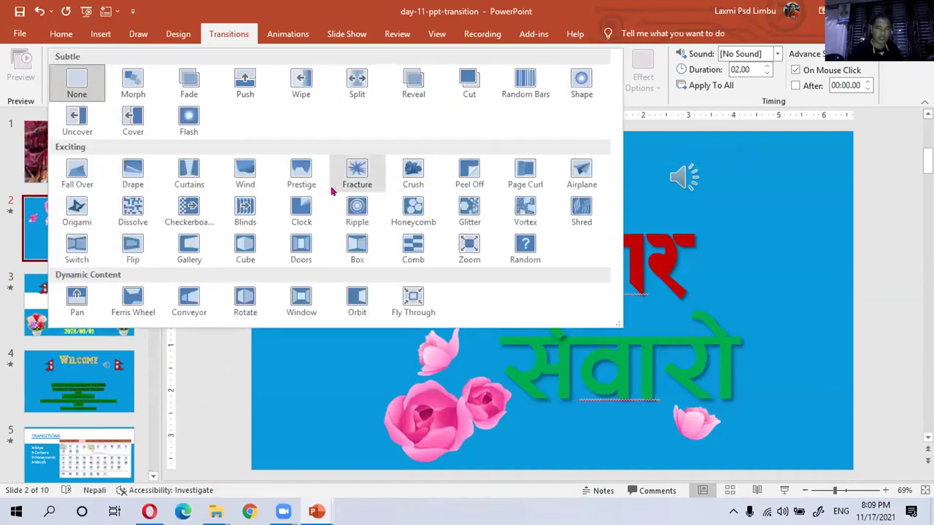
left_click(183, 169)
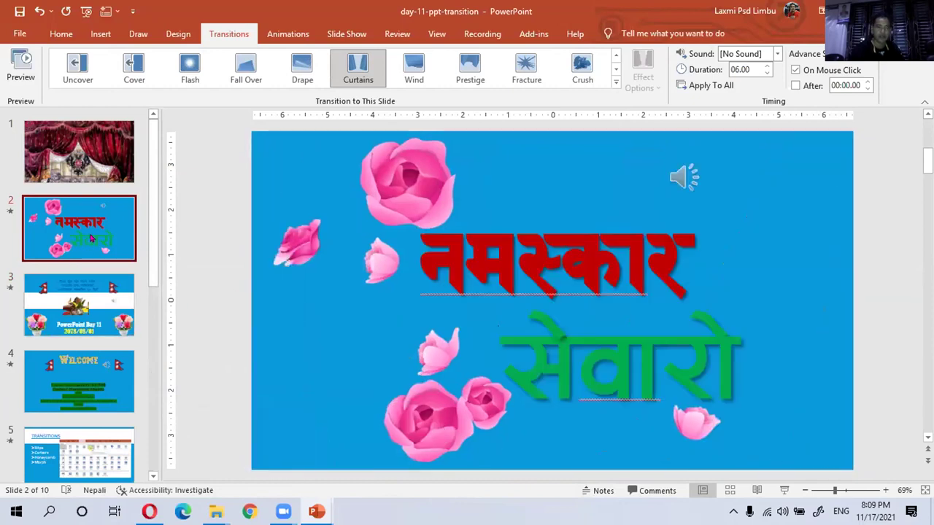
left_click(79, 289)
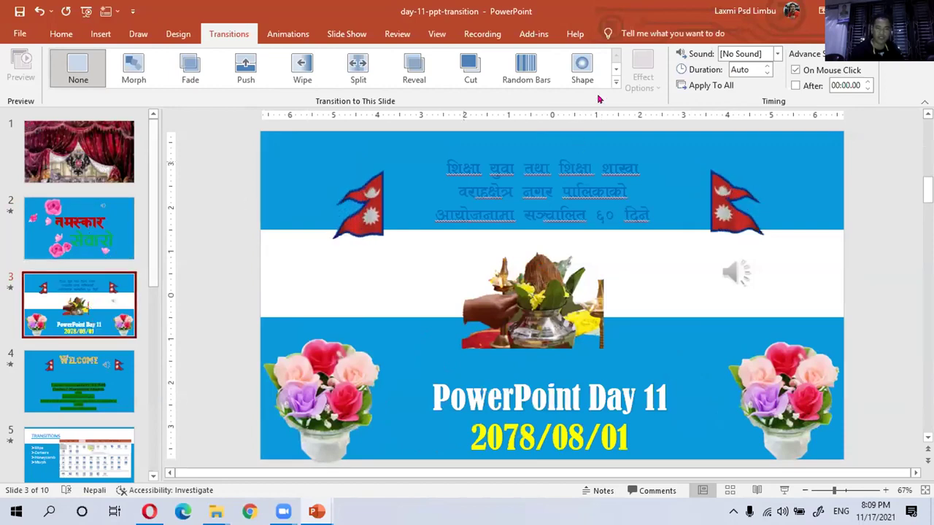
Step: Apply Fracture to slide 3 and a 03.25-second Origami to slide 4, then select slide 5
left_click(615, 81)
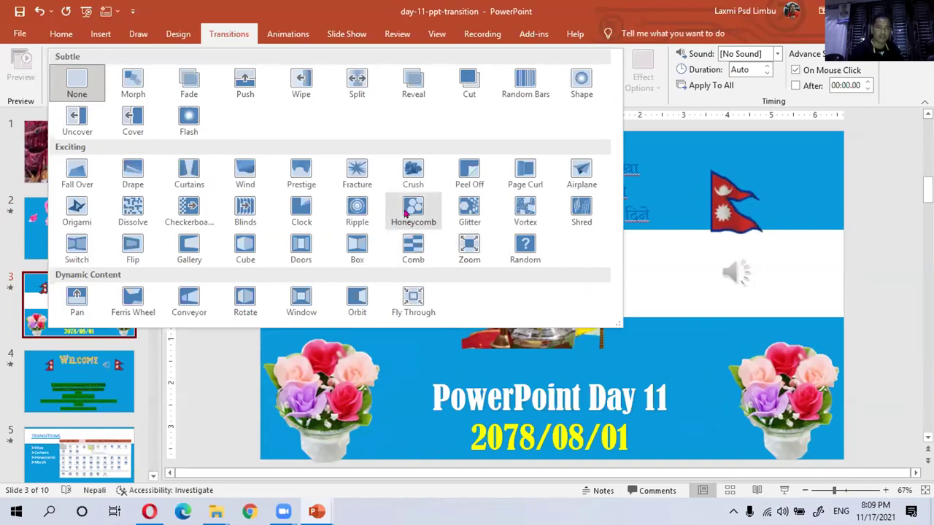
left_click(358, 179)
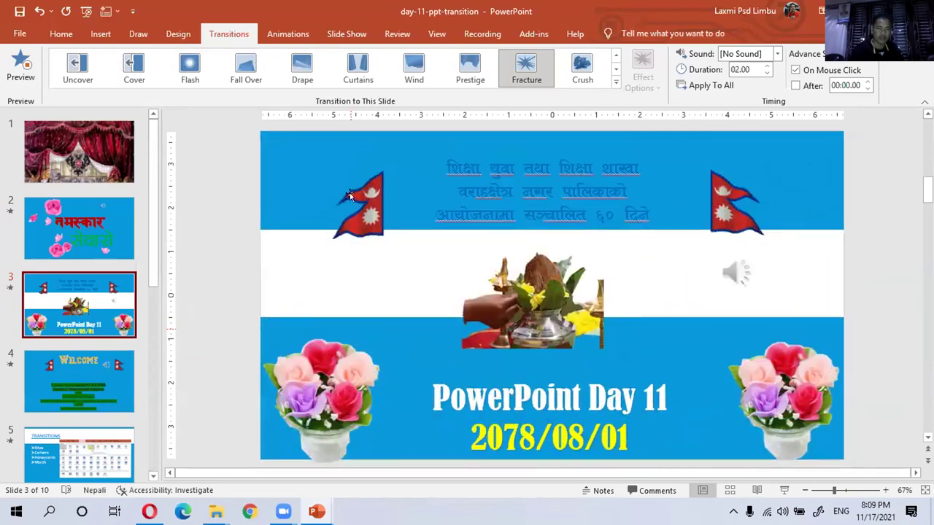
left_click(79, 380)
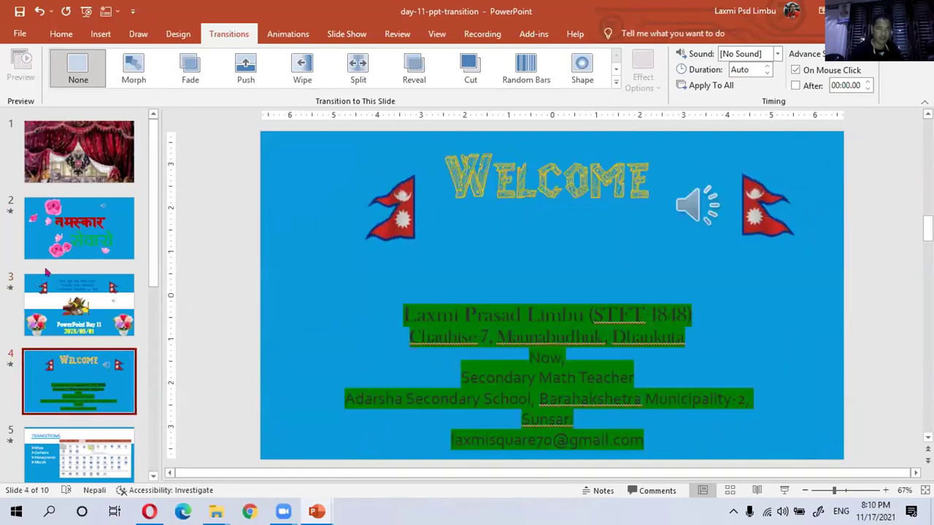
left_click(616, 81)
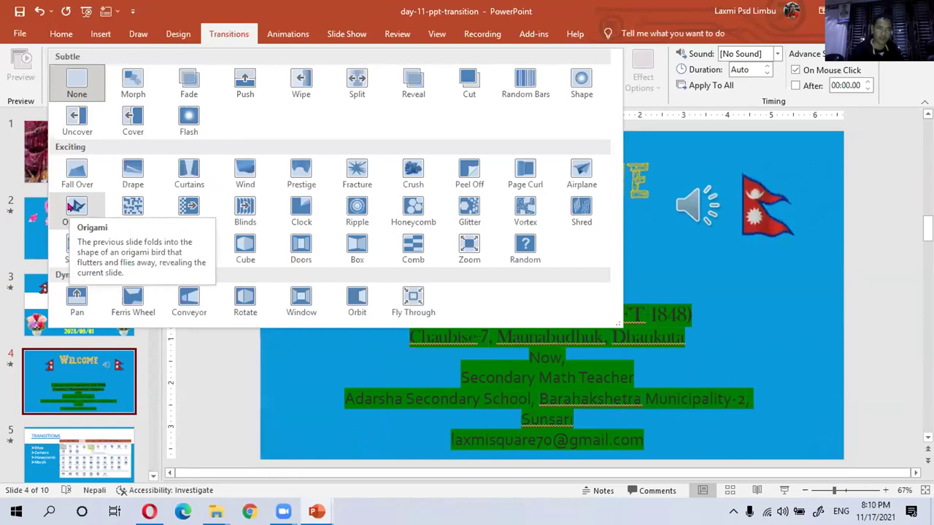
left_click(76, 206)
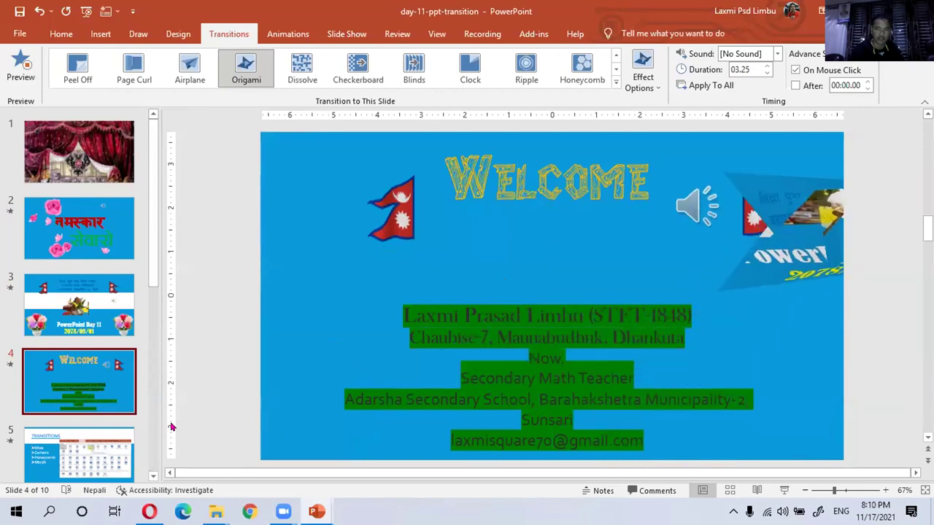
scroll(73, 373, "down", 1)
scroll(73, 376, "down", 1)
left_click(73, 377)
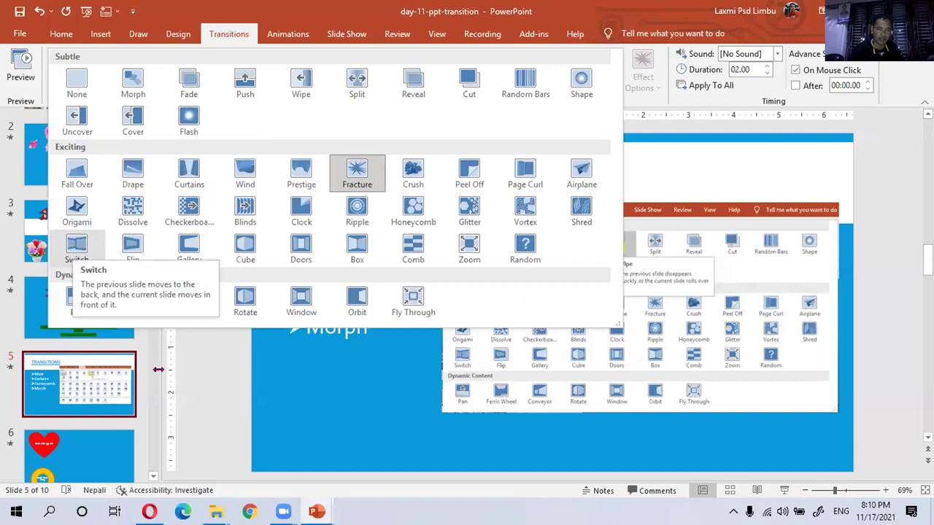
Step: Try Switch and Comb on slide 5, settle on 04.40-second Honeycomb, then select slide 3
key("Return")
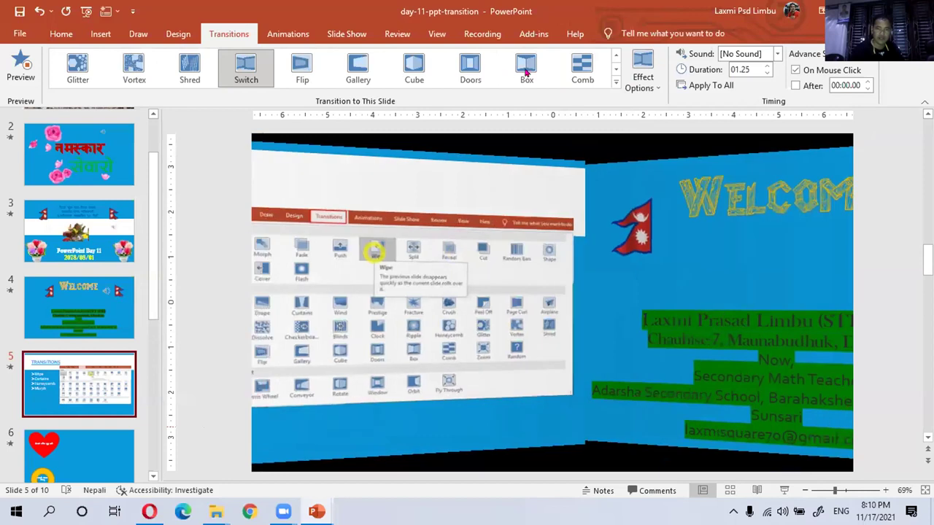
left_click(574, 62)
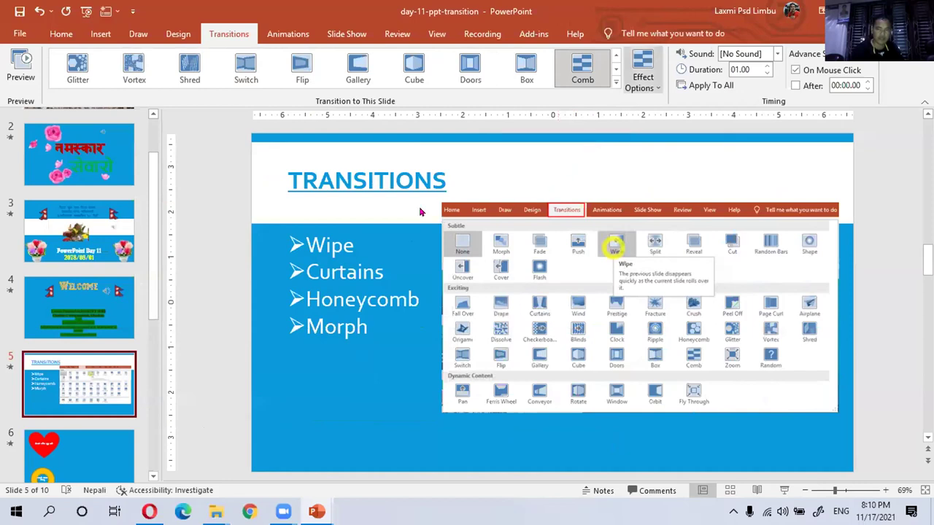
left_click(615, 82)
left_click(408, 210)
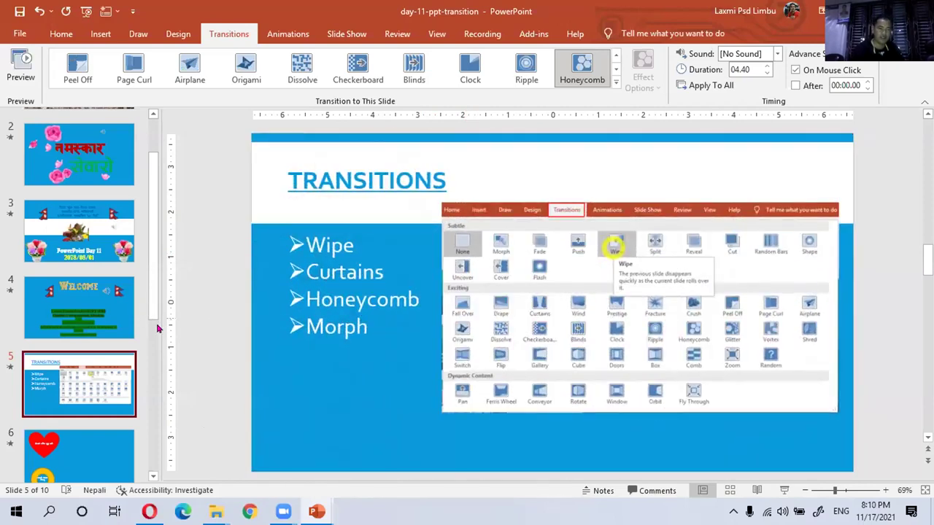
scroll(156, 319, "down", 2)
scroll(167, 312, "up", 2)
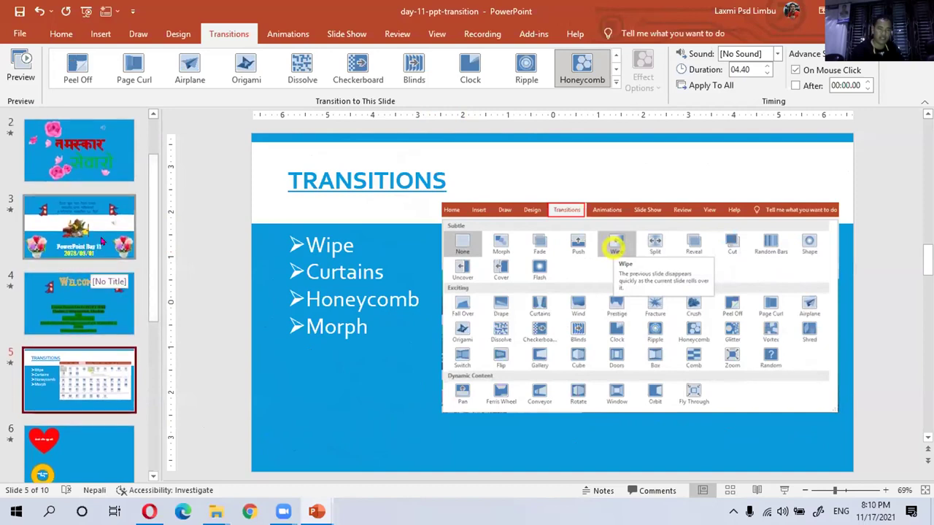
left_click(102, 242)
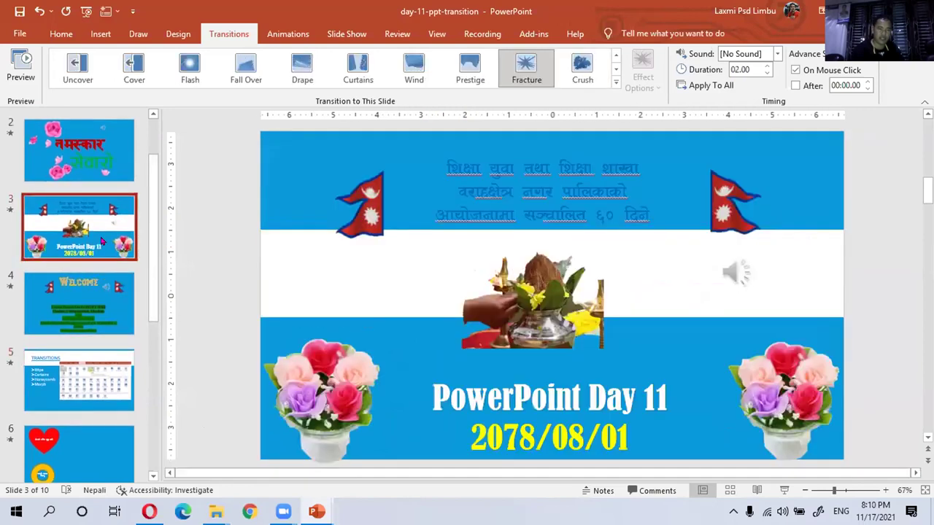
Step: Apply the orange theme to slide 3 only
left_click(178, 34)
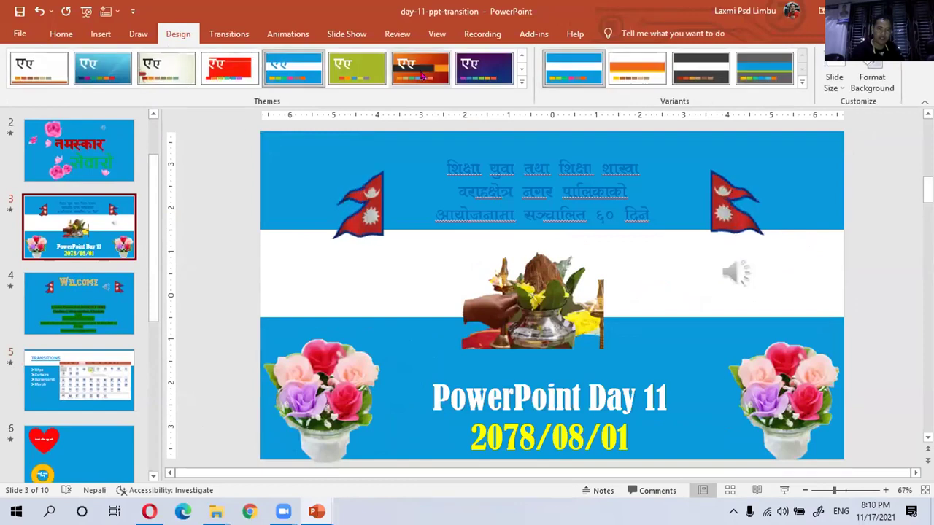
right_click(427, 73)
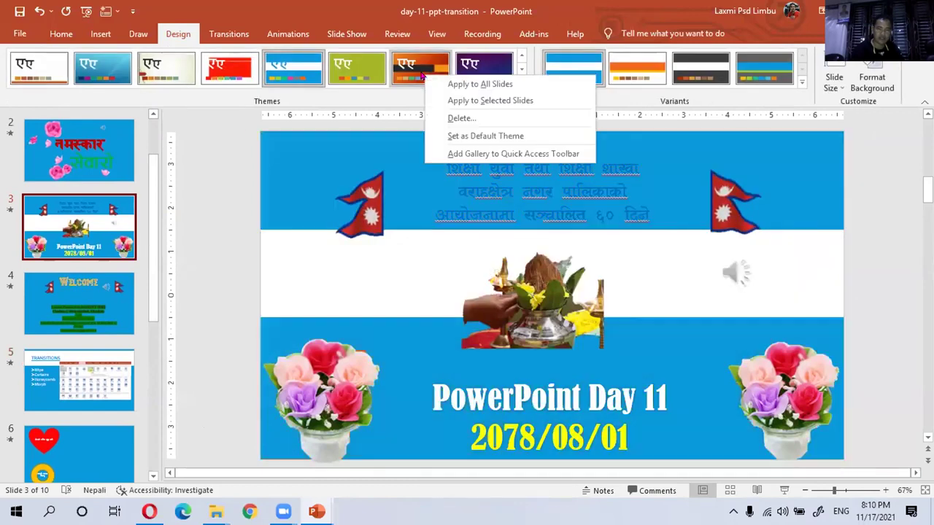
left_click(474, 99)
Step: Give slide 4 alone the grey colour variant
right_click(116, 321)
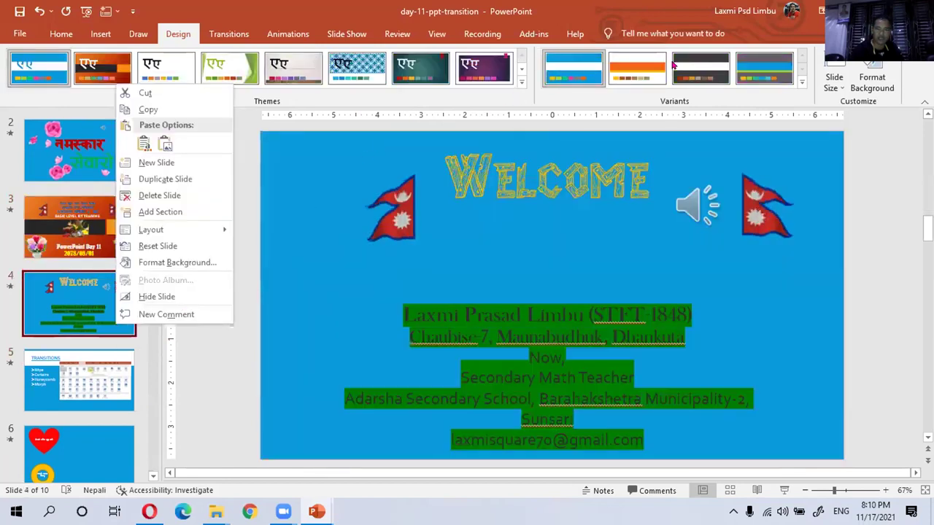
left_click(749, 69)
right_click(749, 69)
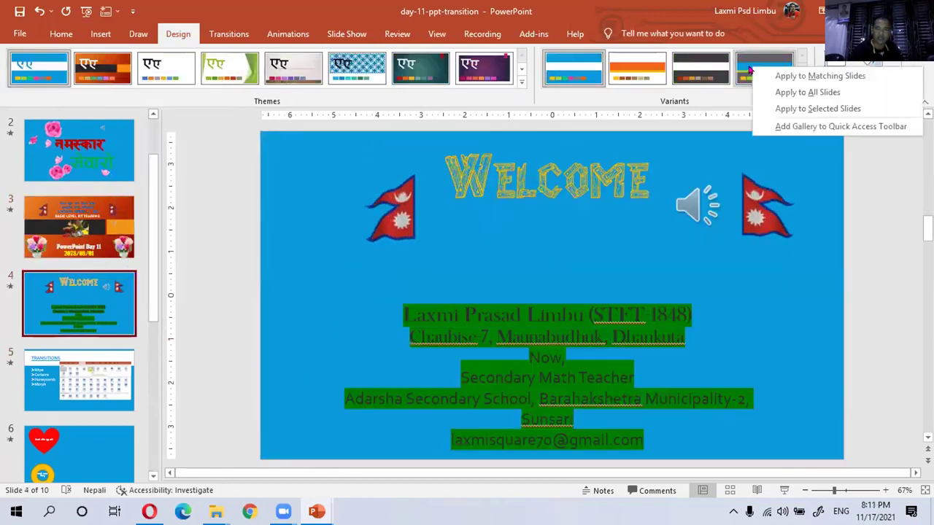
left_click(792, 111)
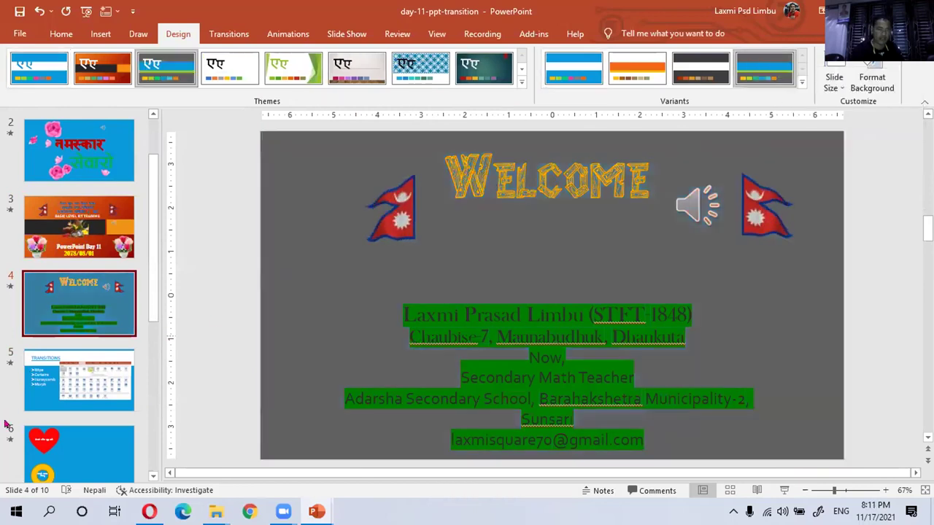
Step: Apply the Parallax theme to slide 5 only, from the full themes gallery
right_click(45, 401)
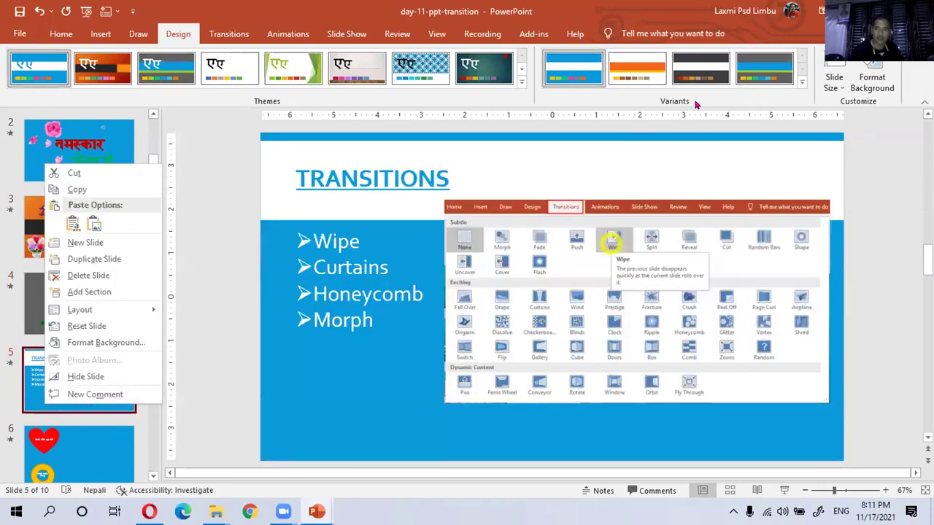
right_click(432, 71)
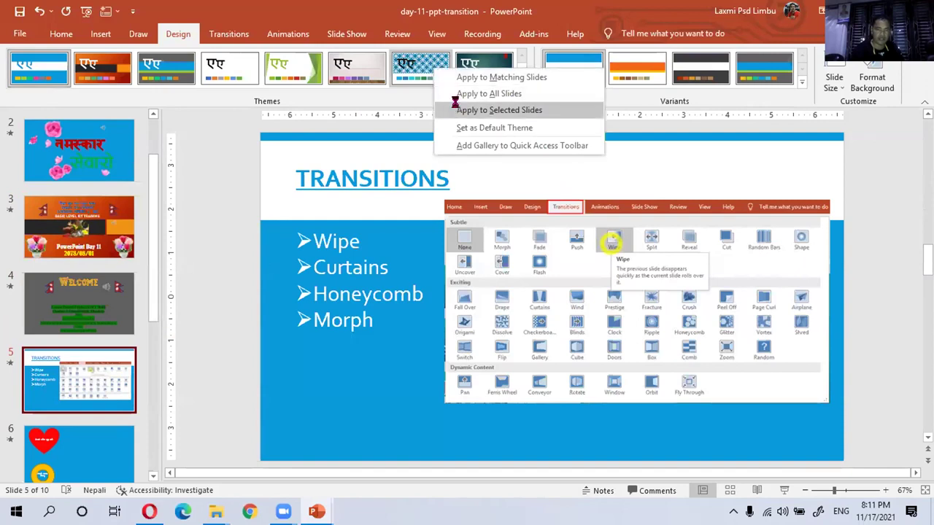
left_click(457, 109)
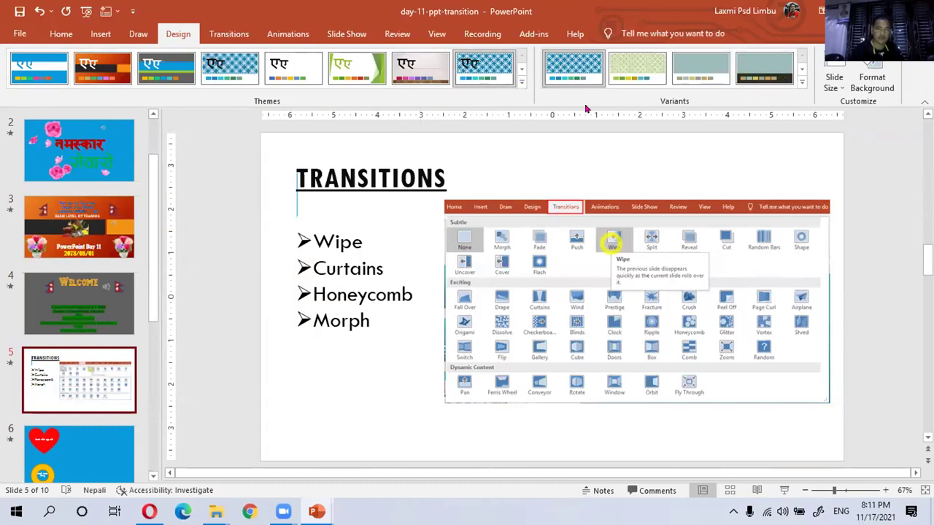
left_click(521, 85)
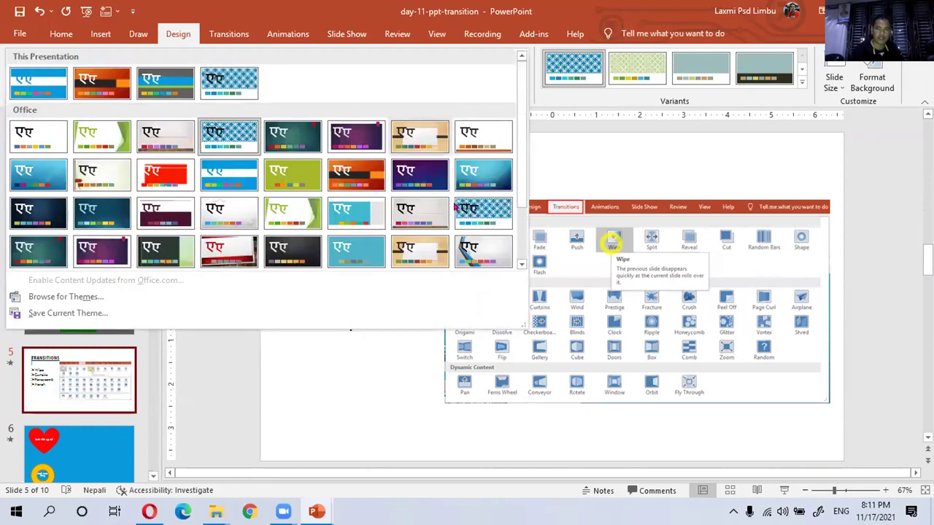
right_click(486, 256)
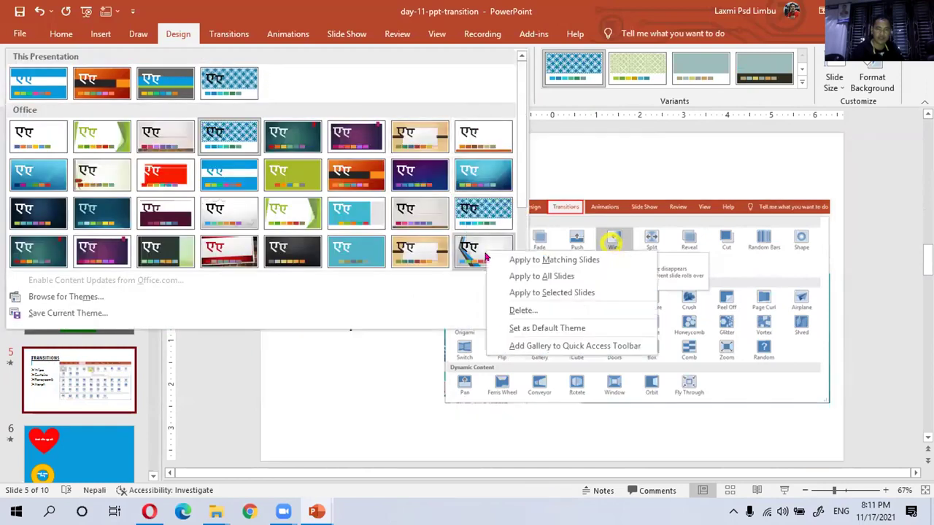
left_click(540, 292)
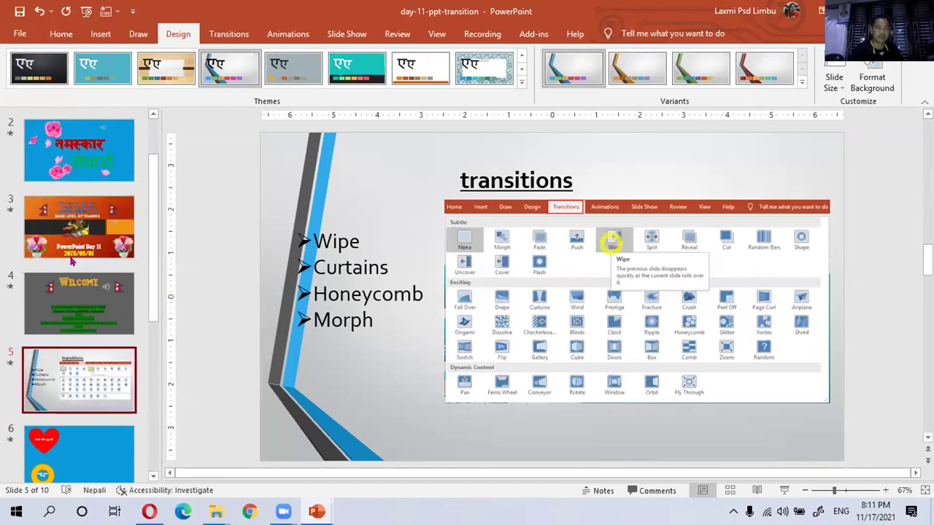
Step: Select slide 1 and put focus on its slide canvas
scroll(136, 343, "down", 3)
scroll(127, 328, "up", 1)
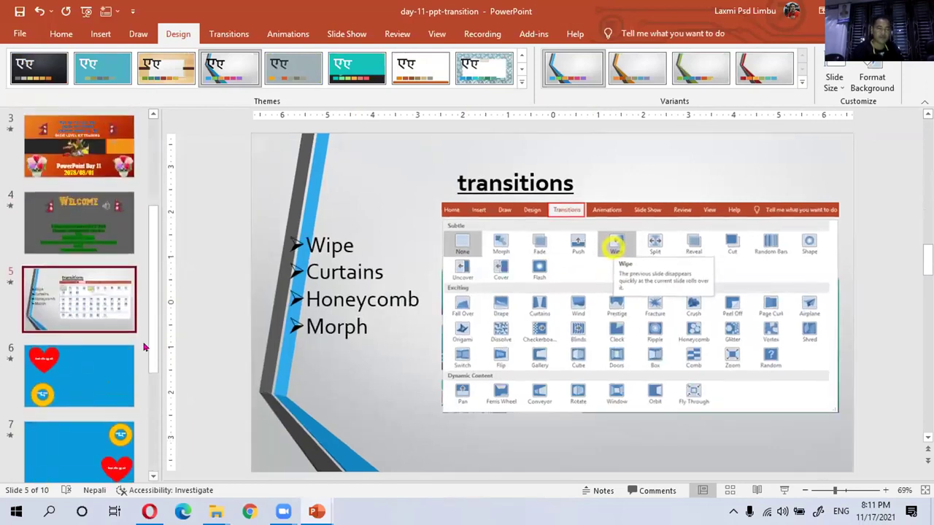
scroll(88, 350, "down", 1)
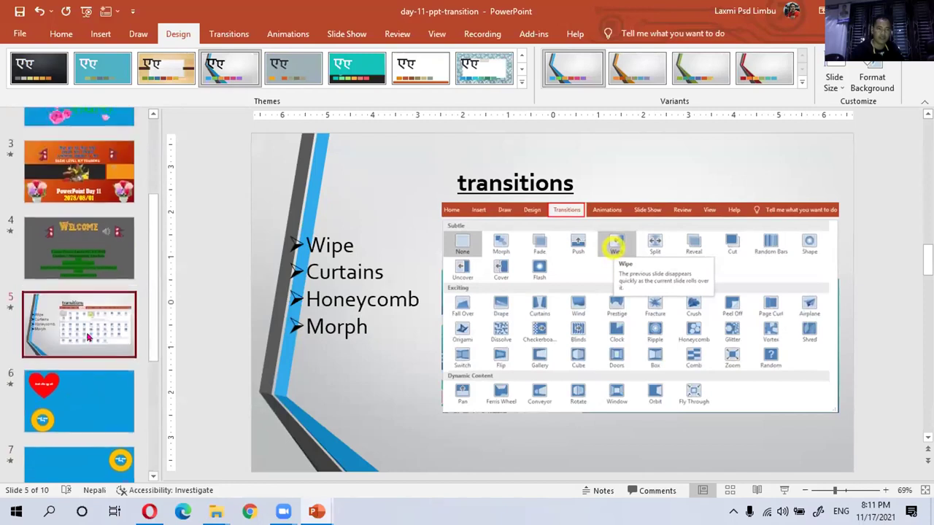
scroll(80, 307, "up", 5)
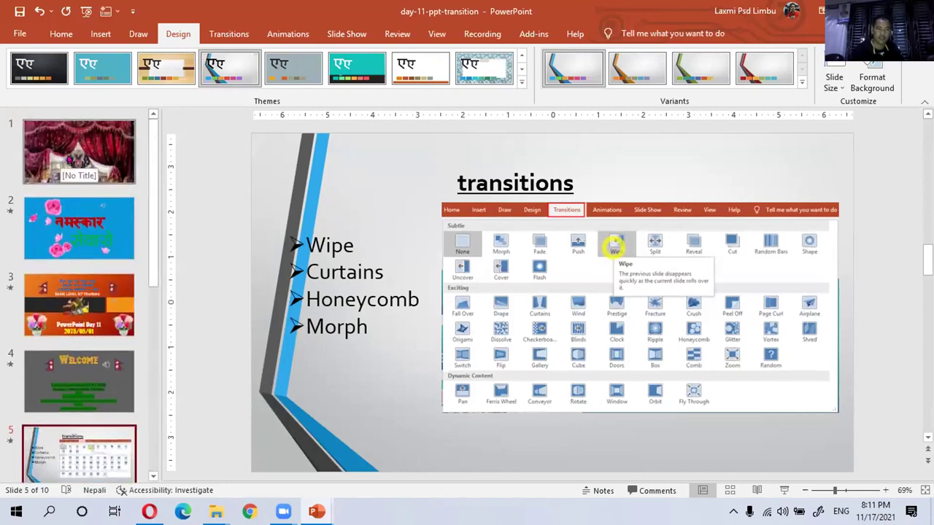
left_click(70, 159)
left_click(692, 435)
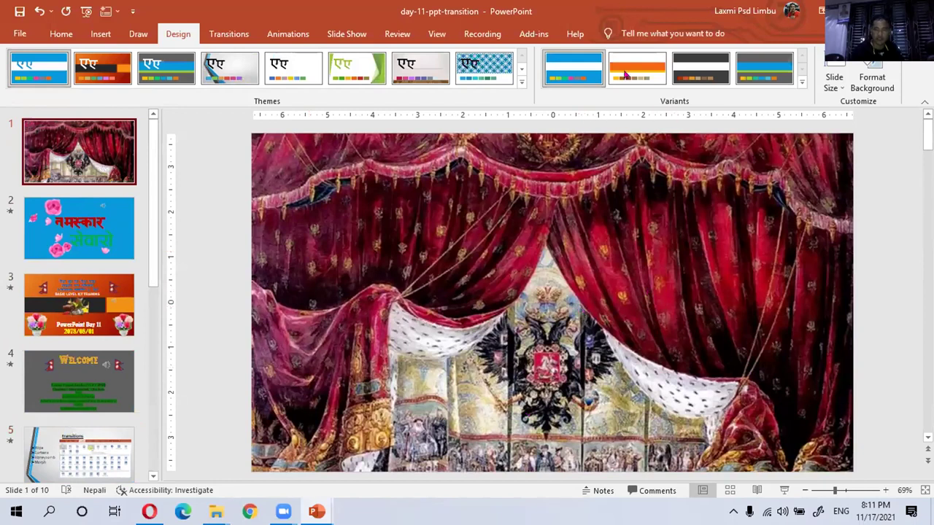
Step: Run the slide show from slide 1, then exit back to editing on slide 9
left_click(784, 491)
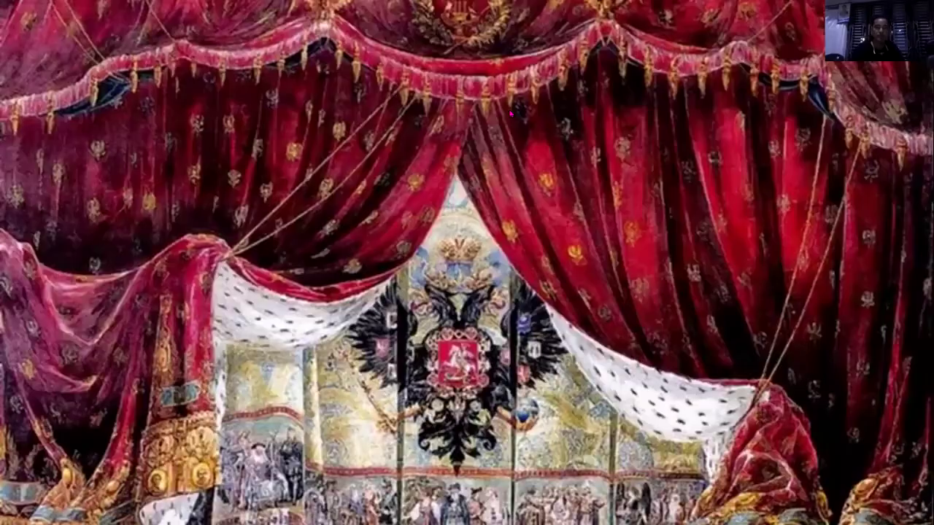
left_click(511, 113)
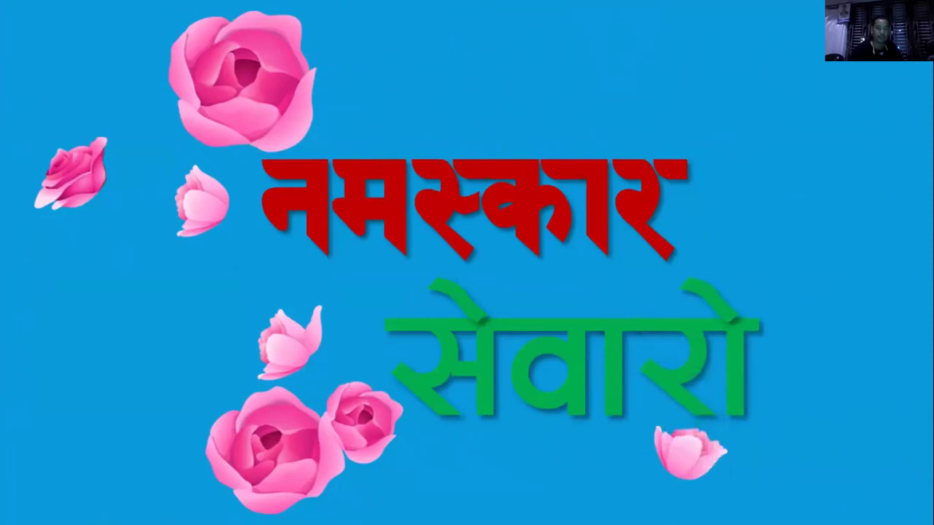
key("Right")
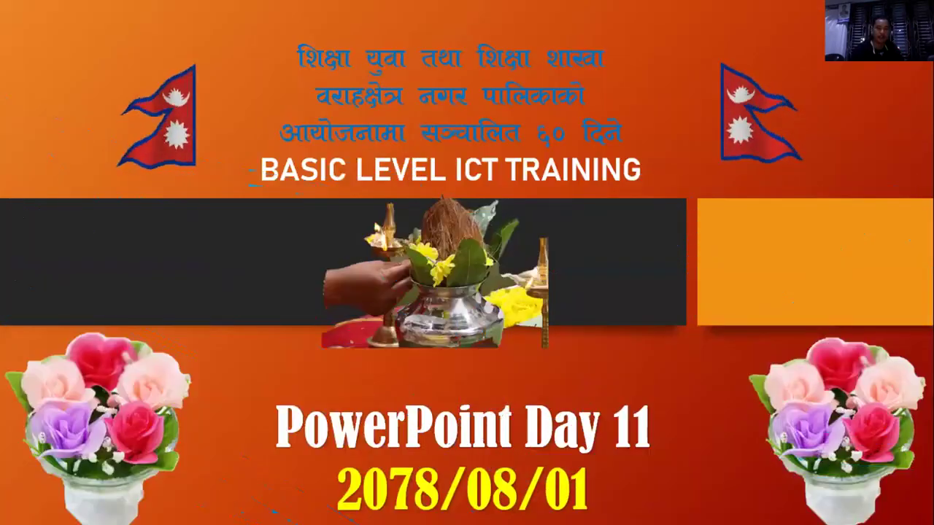
key("Right")
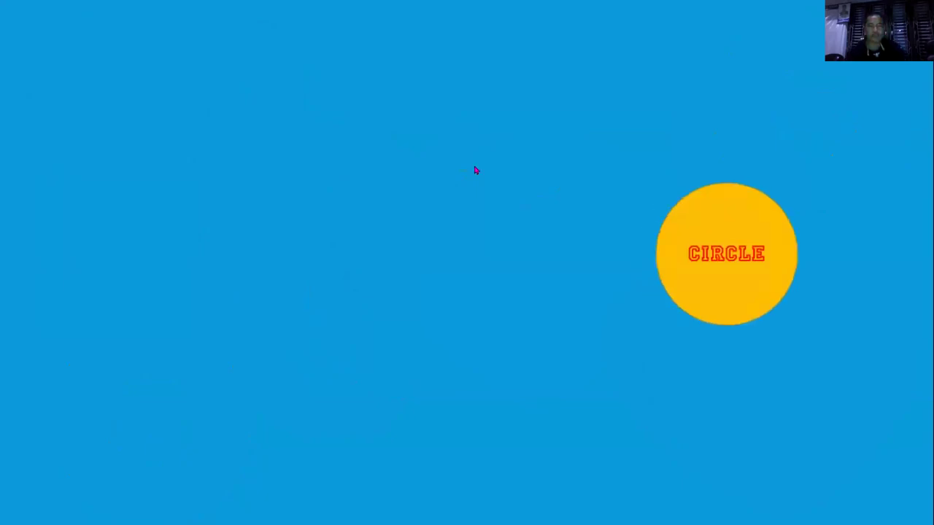
key("Escape")
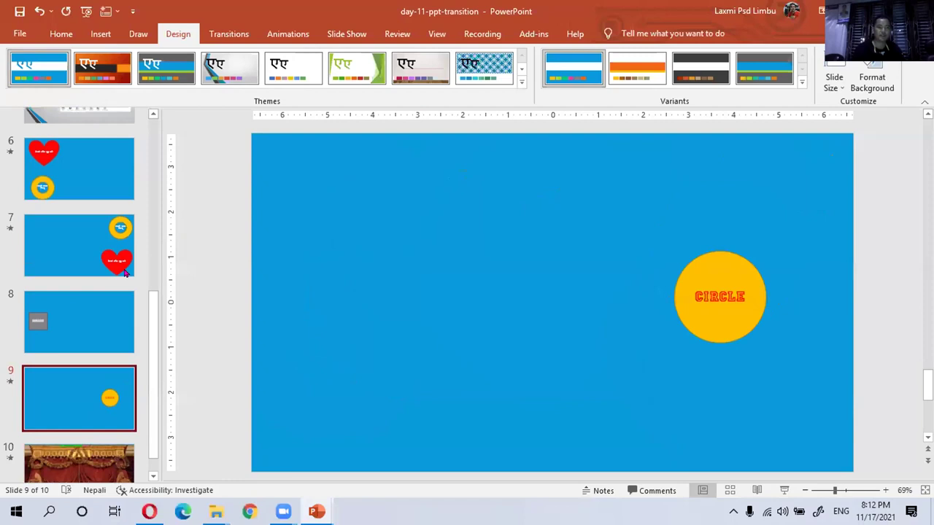
scroll(124, 273, "up", 2)
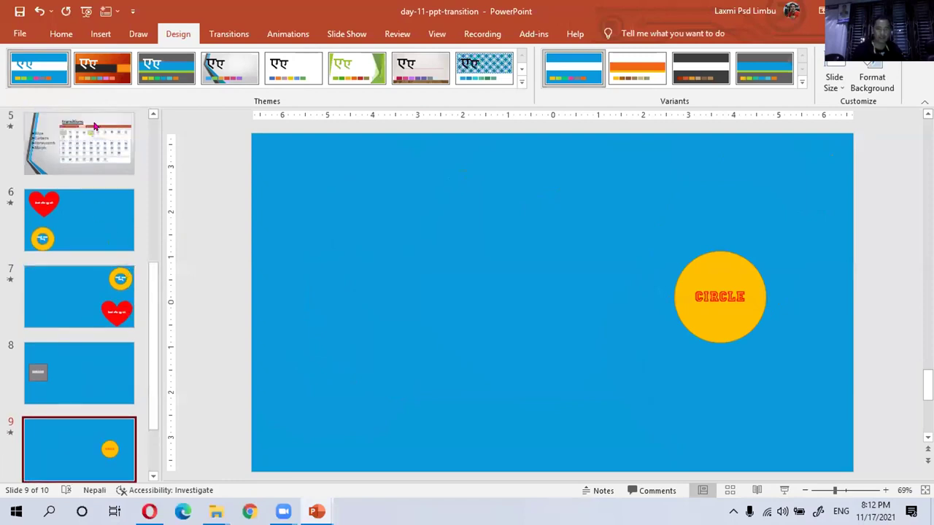
Step: Jump to the first slides, then go to slide 6 with the heart, ring and Morph transition
key("Home")
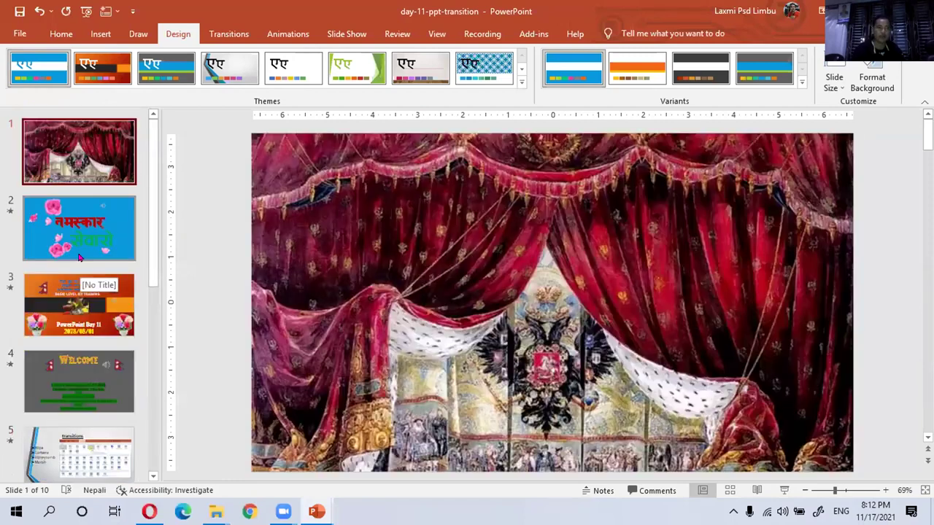
left_click(124, 205)
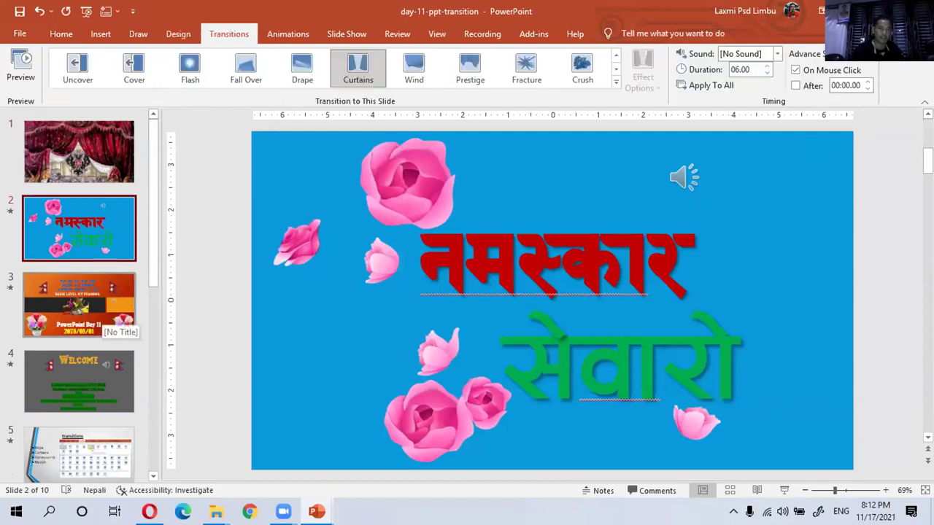
scroll(101, 343, "down", 3)
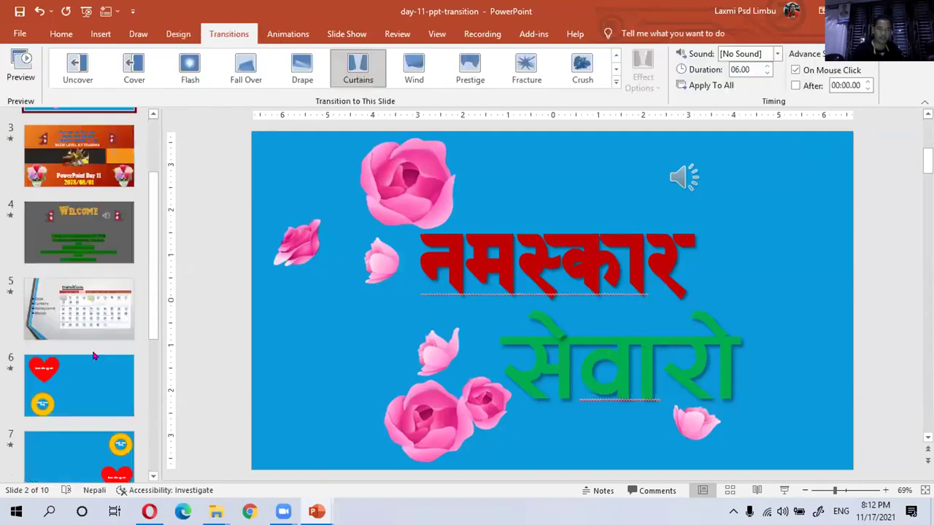
scroll(104, 288, "down", 1)
scroll(104, 289, "down", 1)
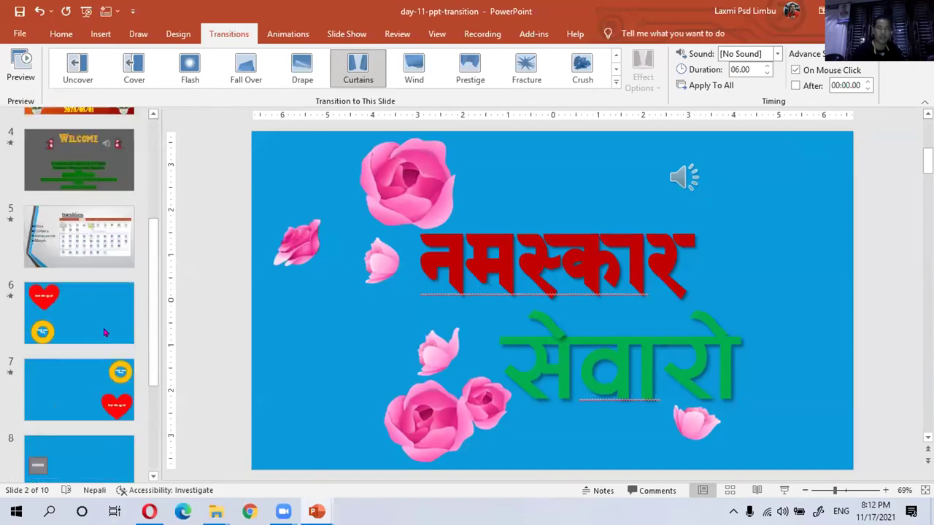
scroll(106, 328, "down", 2)
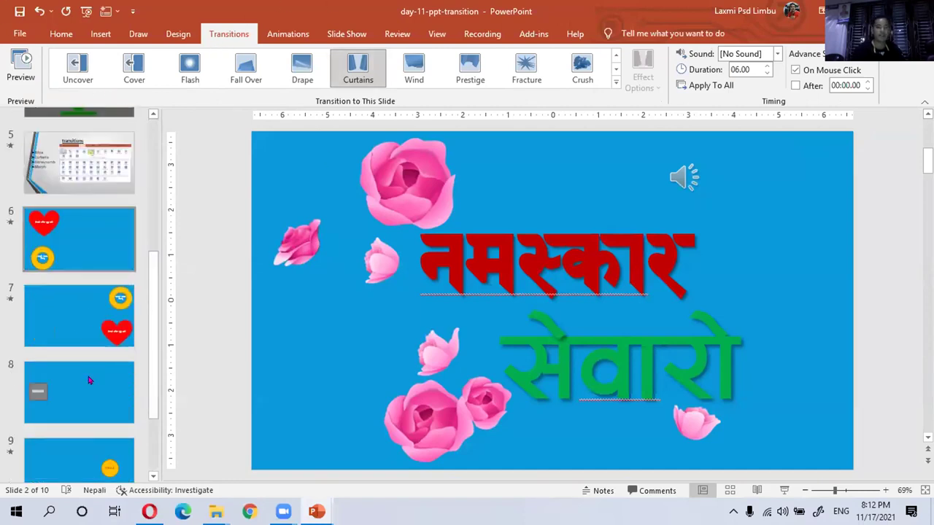
left_click(69, 260)
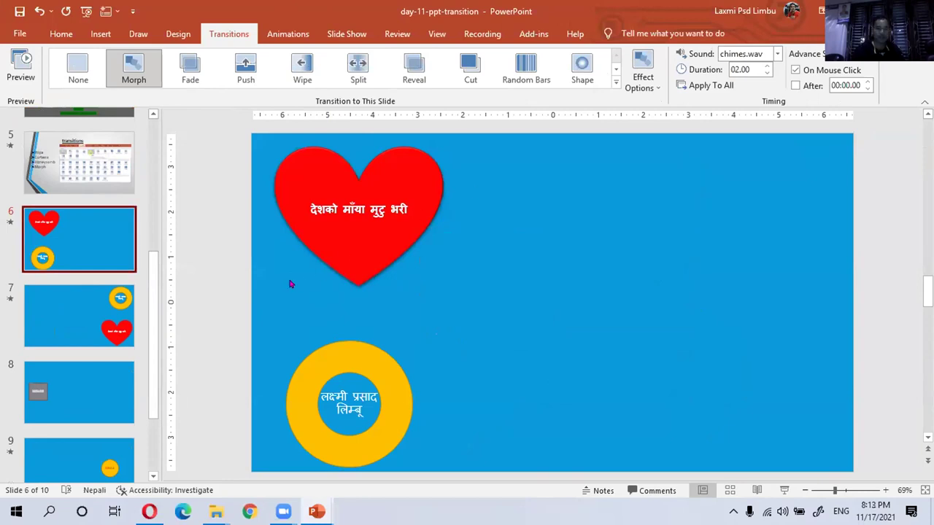
Step: Switch to the Presentation2 window and open its orange slide 2 with the Curtains transition
key("super+d")
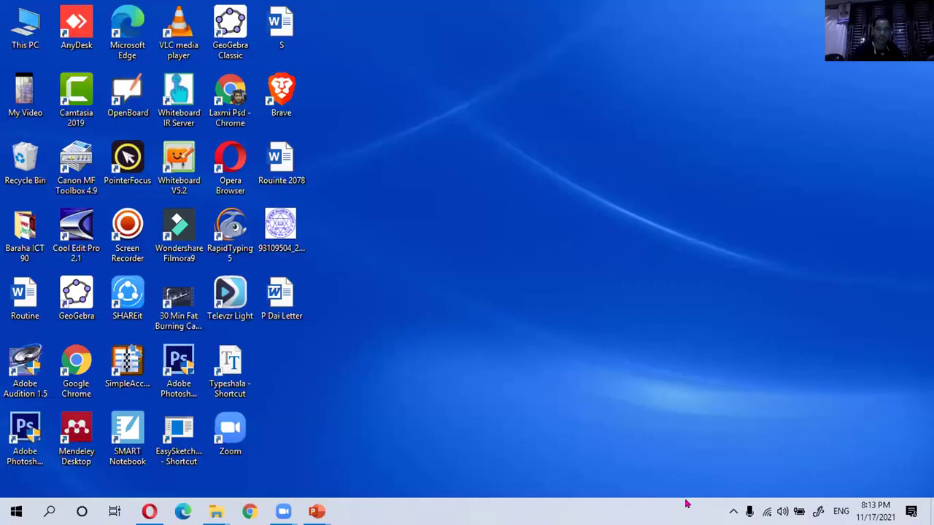
mouse_move(316, 510)
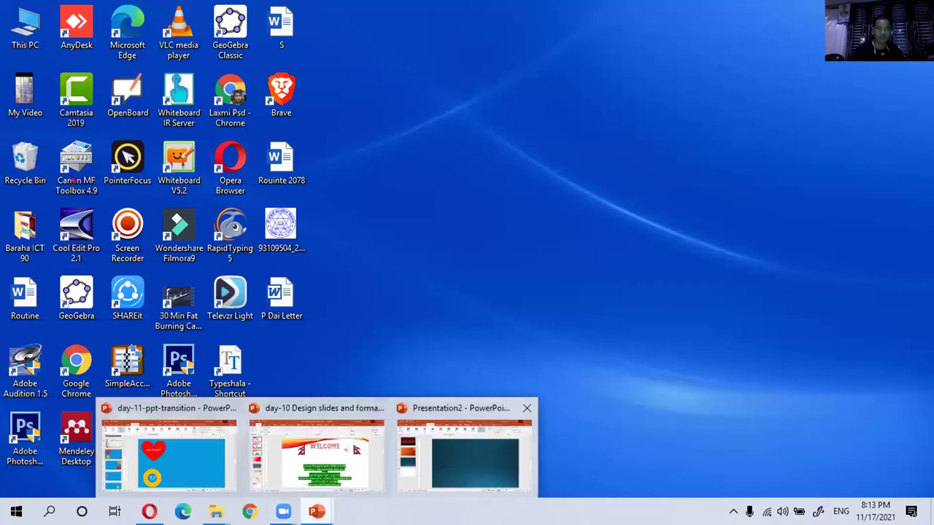
left_click(463, 452)
left_click(92, 230)
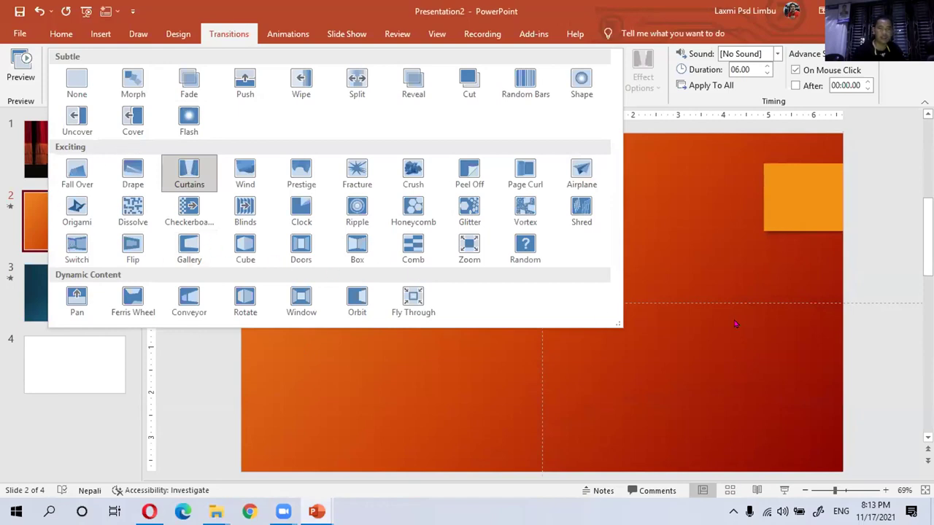
key("Escape")
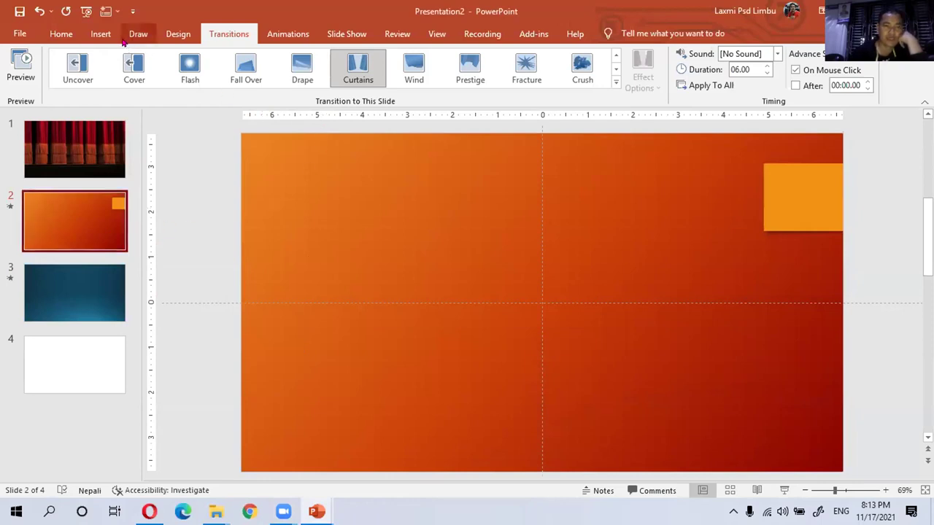
Step: Draw a heart shape near the top-left of slide 2
left_click(101, 33)
left_click(219, 76)
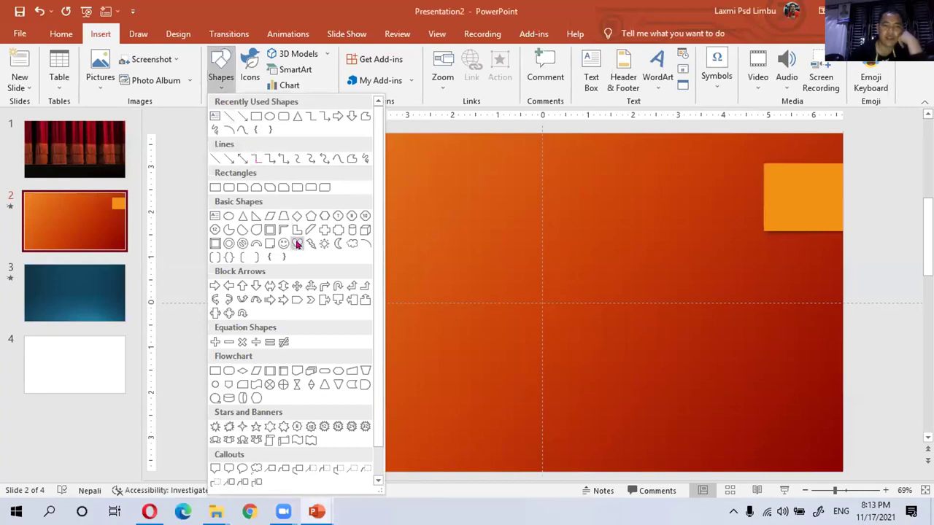
left_click(297, 244)
left_click_drag(320, 191, 454, 310)
left_click_drag(382, 271, 357, 256)
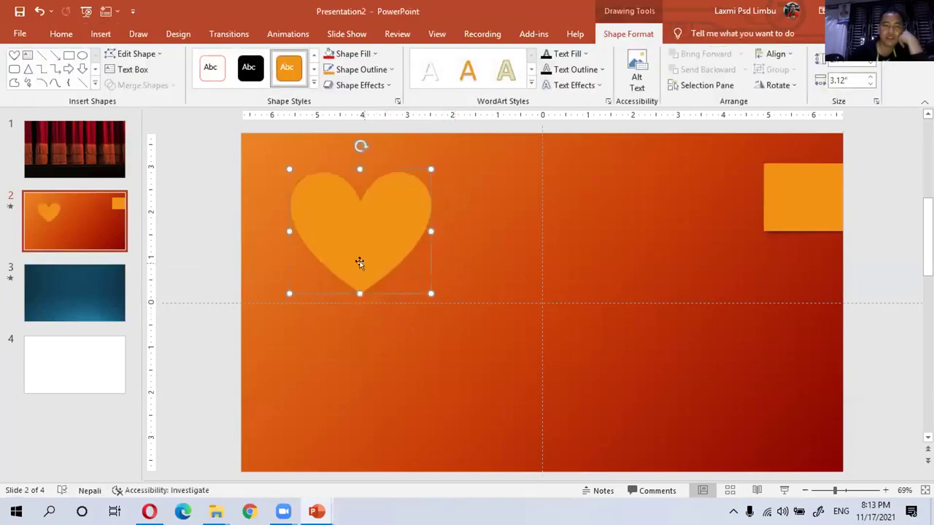
Step: Fill the heart red and apply the first Preset shape effect
left_click(346, 59)
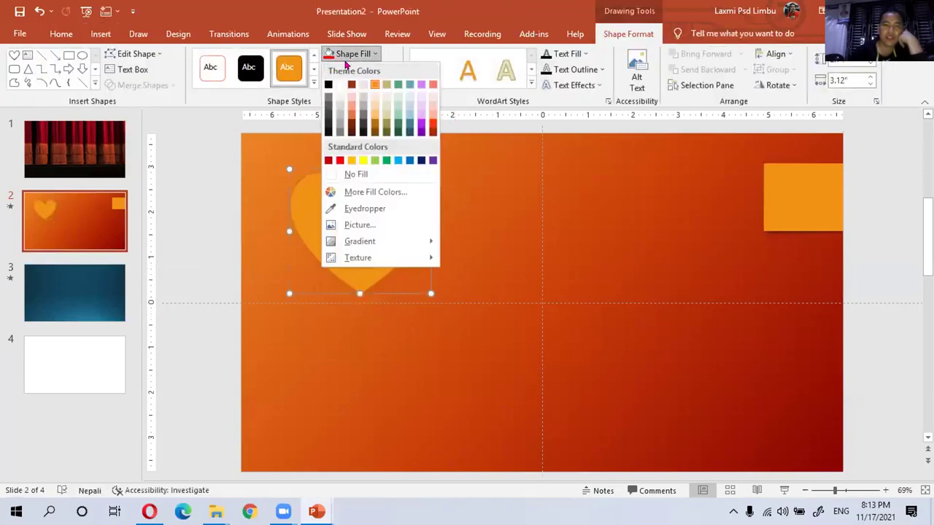
left_click(337, 161)
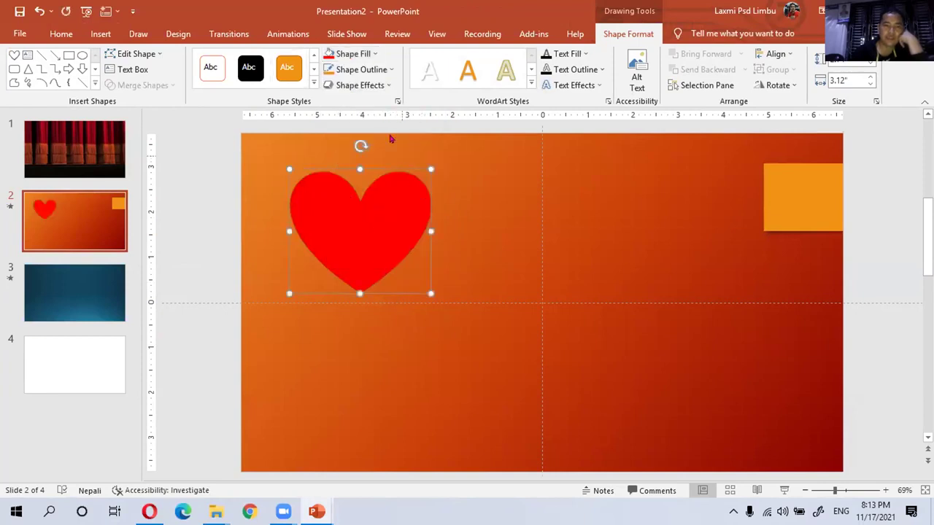
left_click(383, 87)
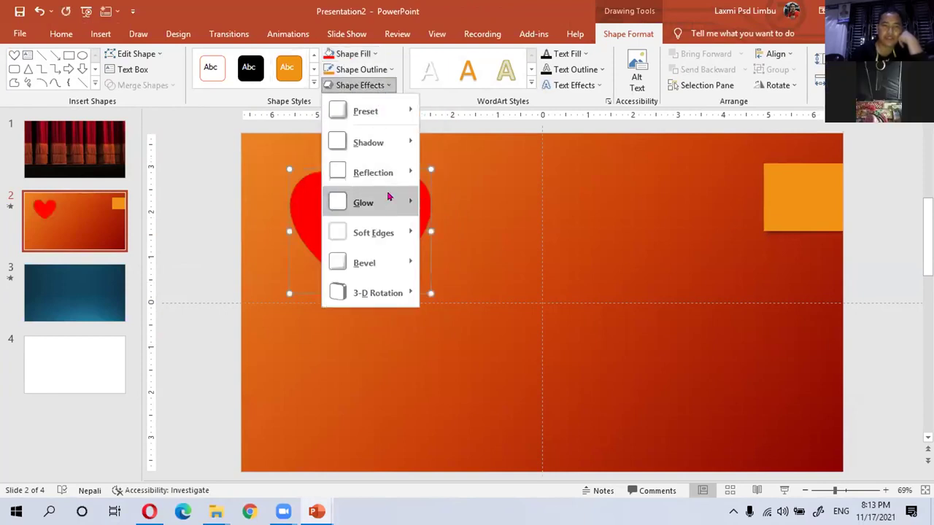
mouse_move(385, 261)
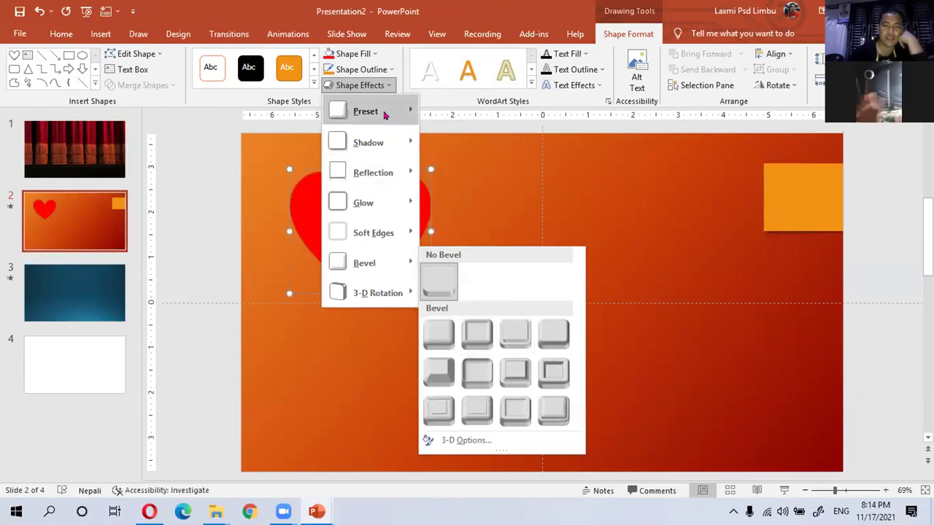
mouse_move(385, 113)
left_click(516, 256)
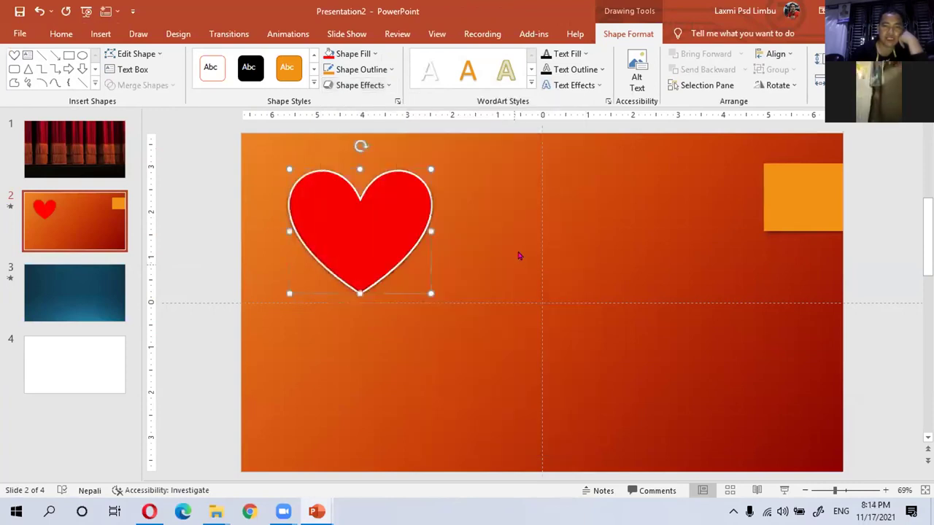
Step: Nudge the heart into its final top-left position
left_click(437, 264)
left_click(368, 235)
left_click_drag(368, 235, 374, 238)
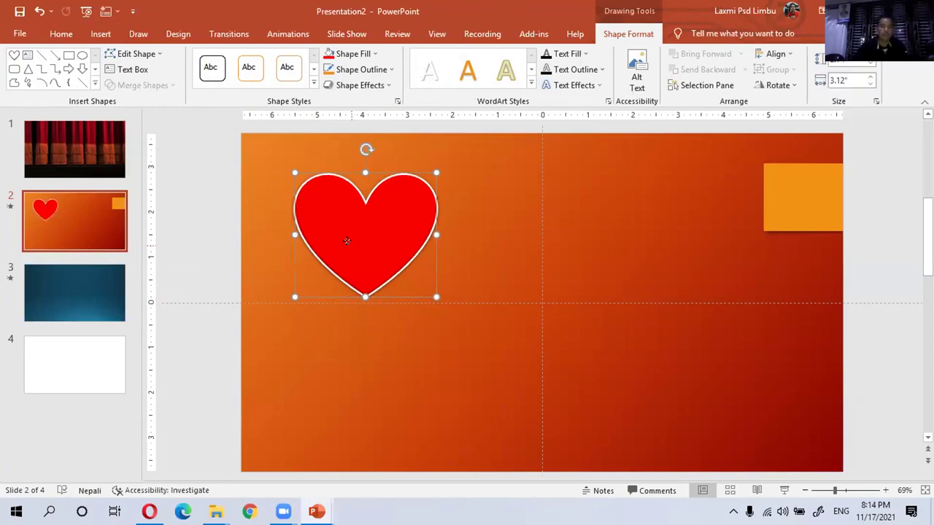
left_click_drag(347, 240, 336, 227)
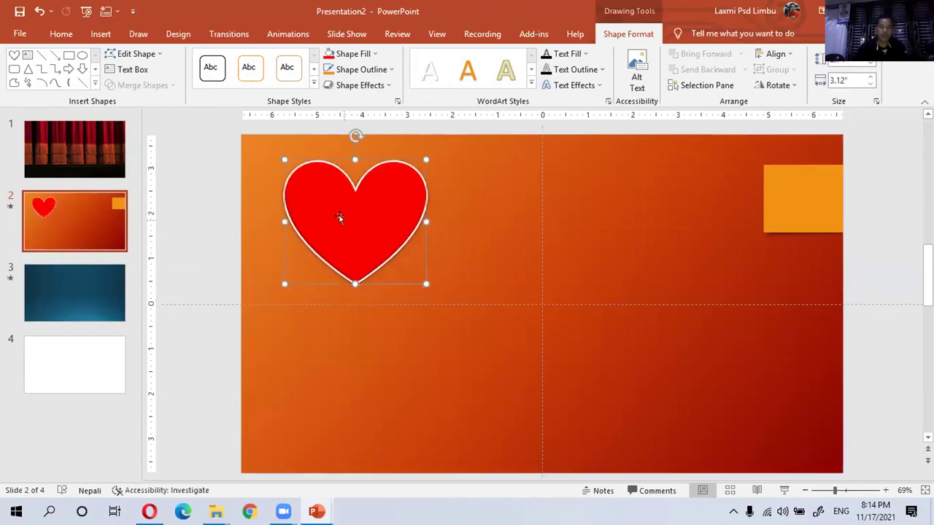
right_click(342, 222)
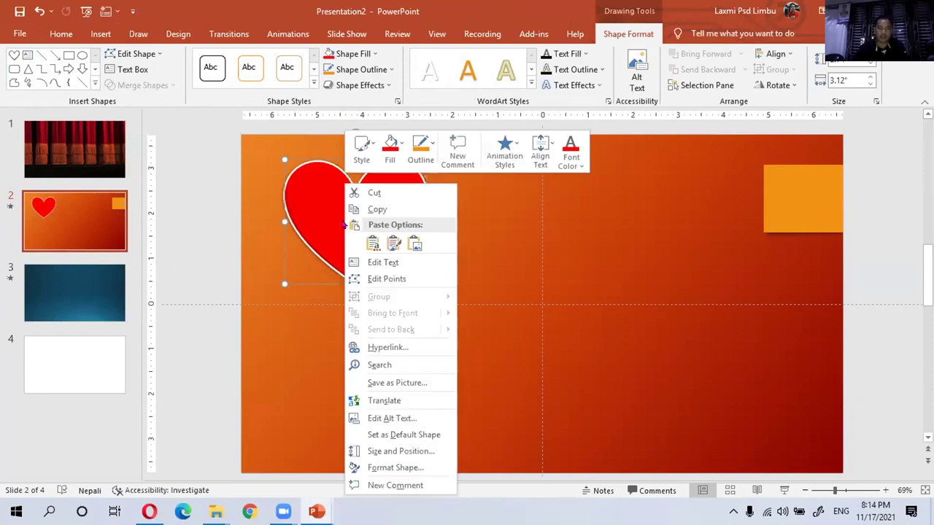
left_click(384, 263)
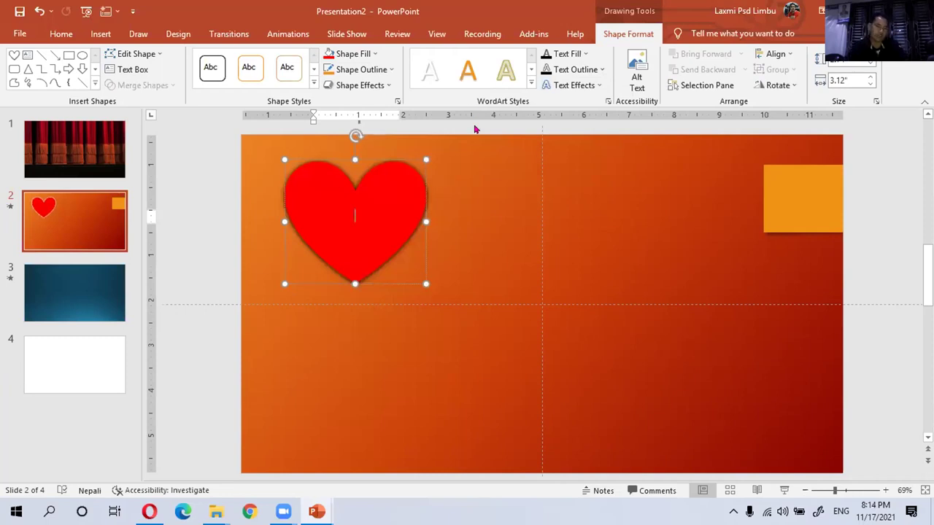
type("Love of Nepal")
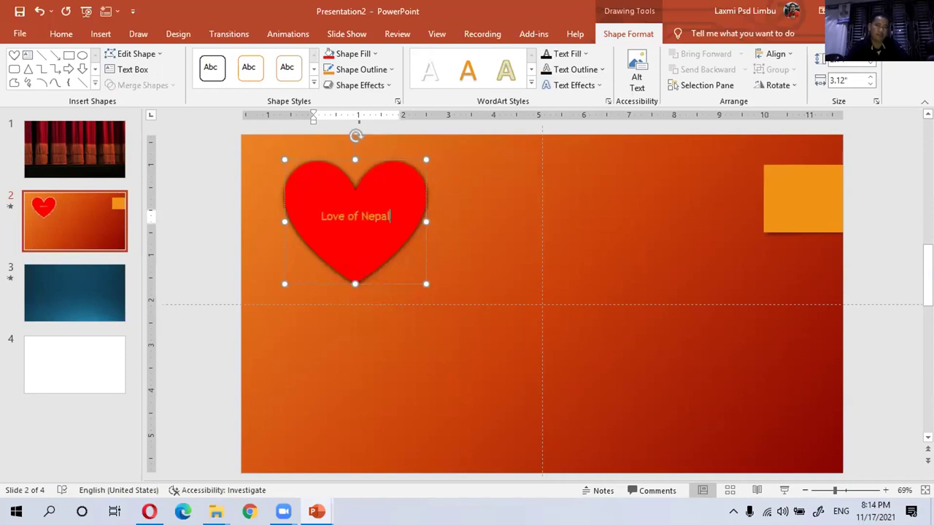
left_click(303, 351)
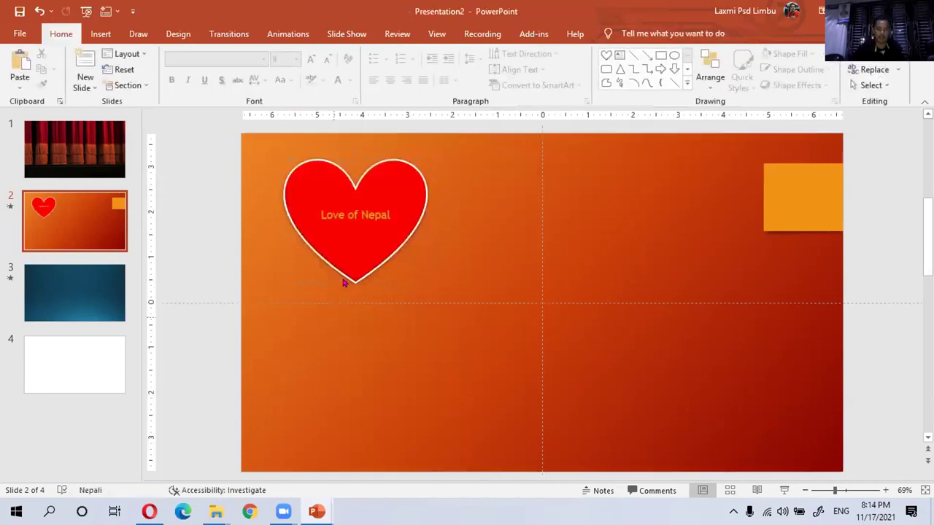
left_click_drag(386, 212, 299, 213)
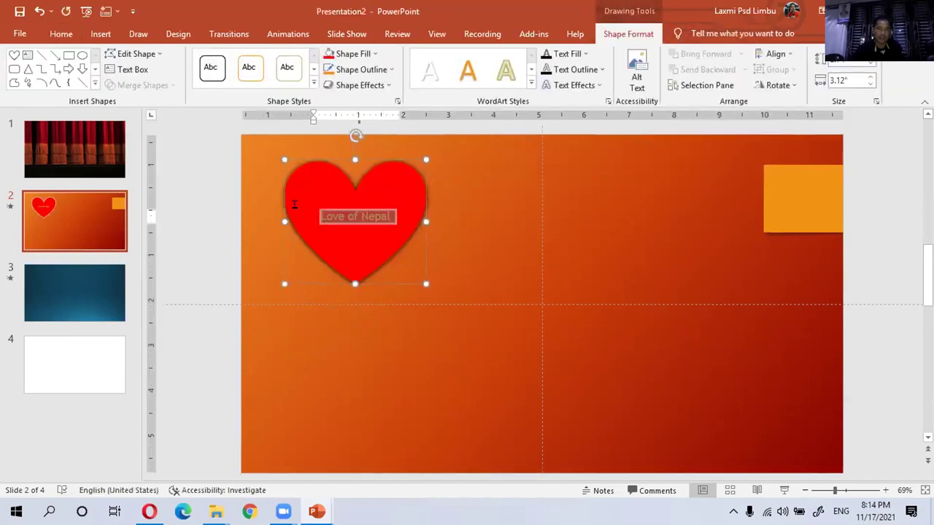
left_click(354, 54)
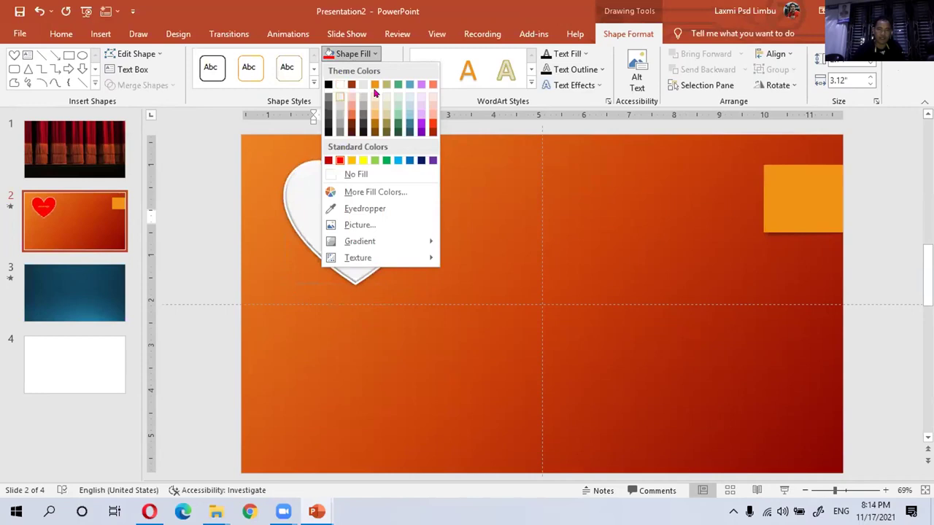
left_click(340, 160)
left_click(584, 54)
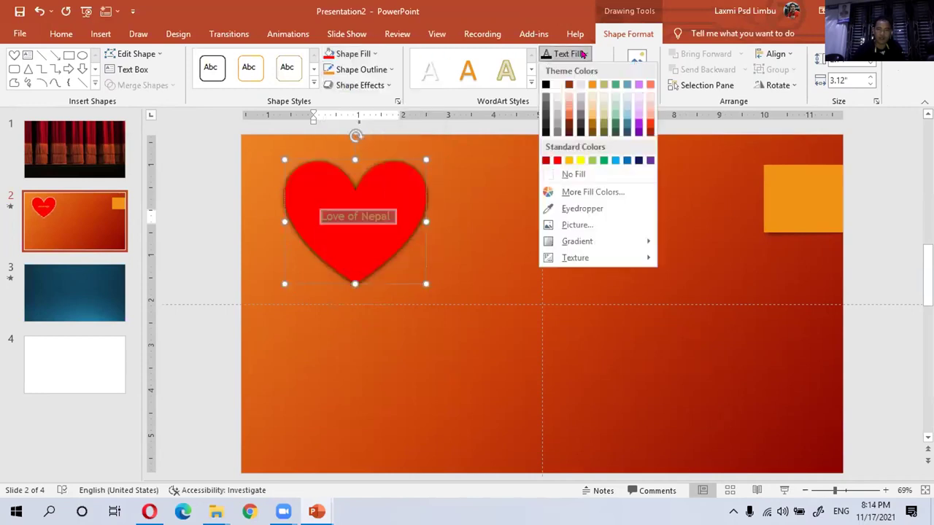
left_click(554, 85)
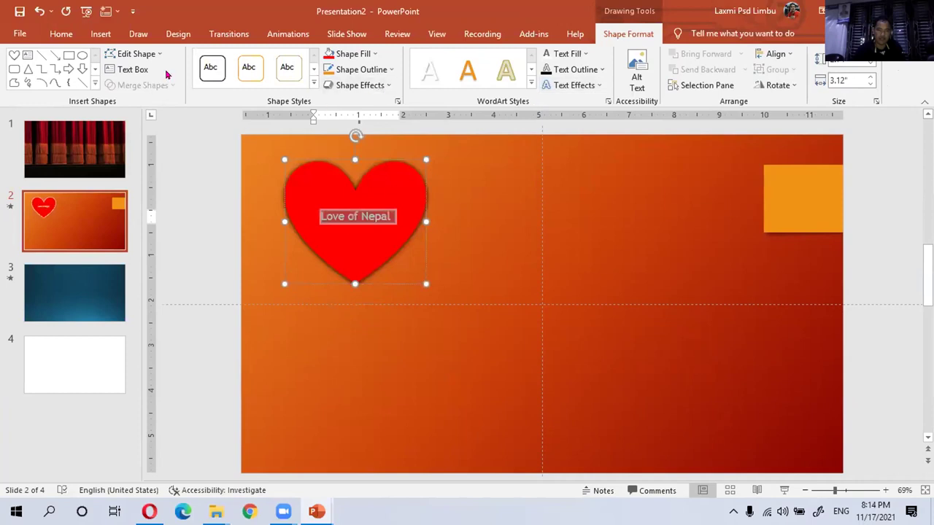
left_click(61, 33)
left_click(172, 81)
left_click(467, 268)
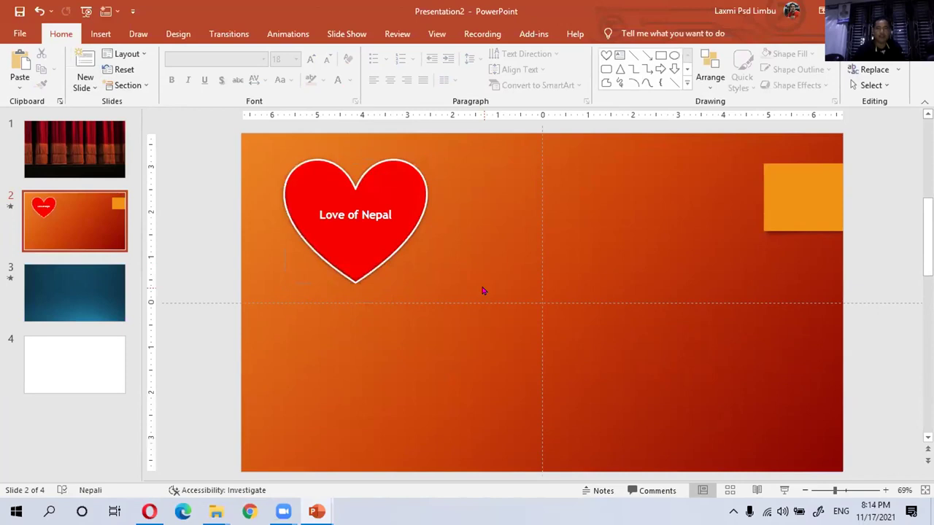
left_click(387, 239)
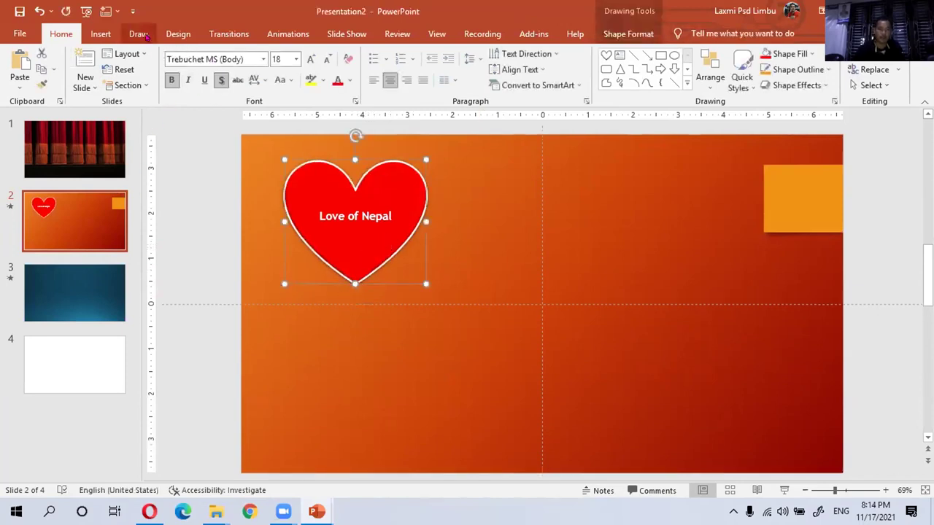
Step: Return to slide 2 and open the Insert Shapes gallery
left_click(94, 37)
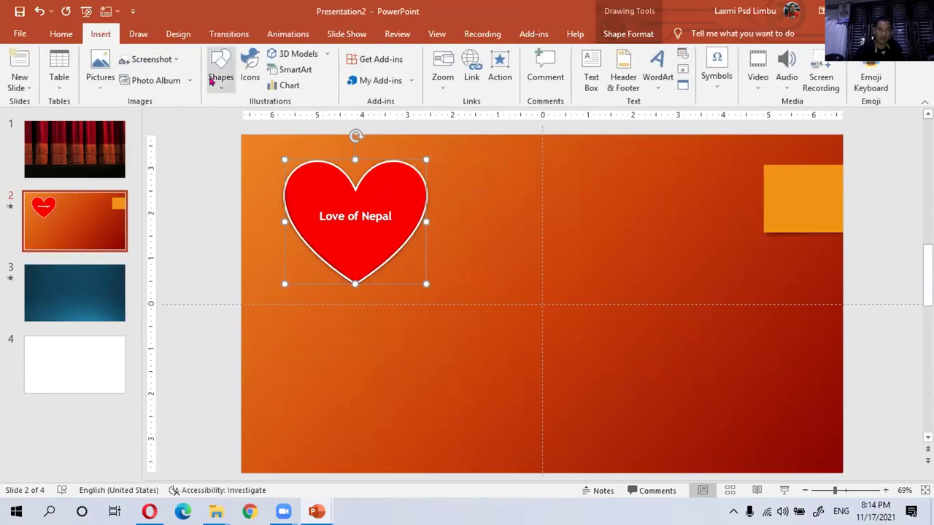
left_click(212, 78)
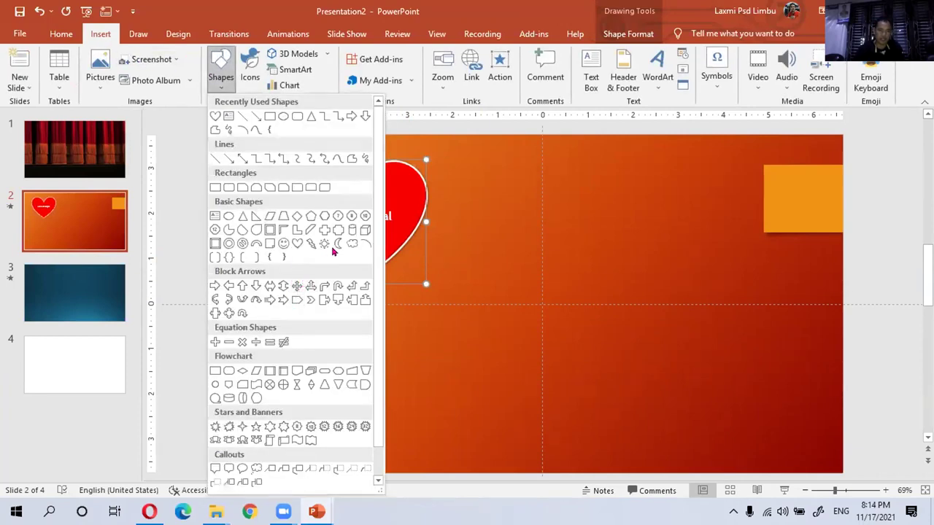
left_click(259, 242)
scroll(310, 266, "down", 2)
scroll(164, 247, "up", 1)
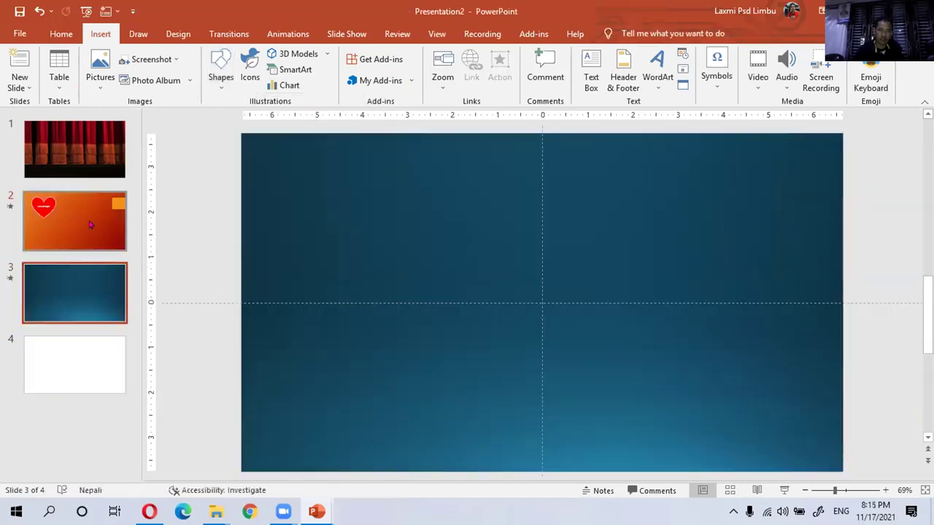
left_click(80, 222)
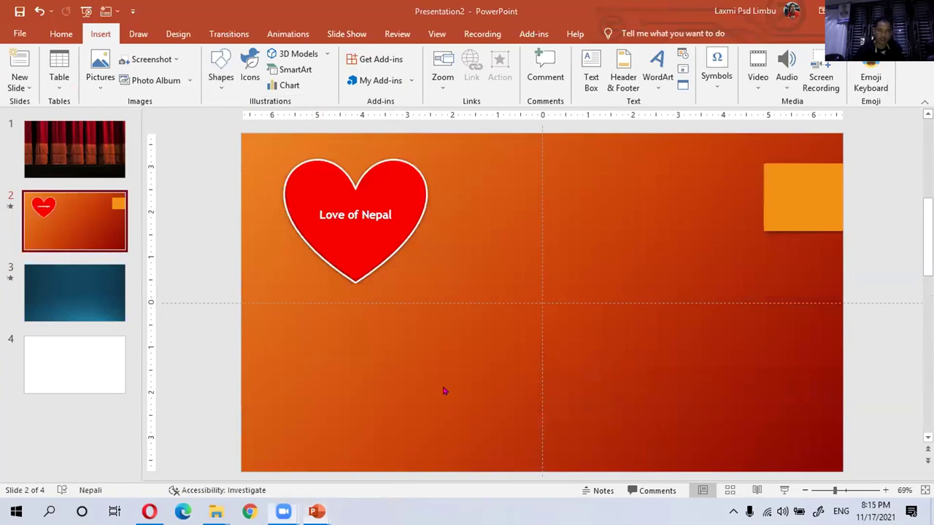
scroll(301, 338, "up", 1)
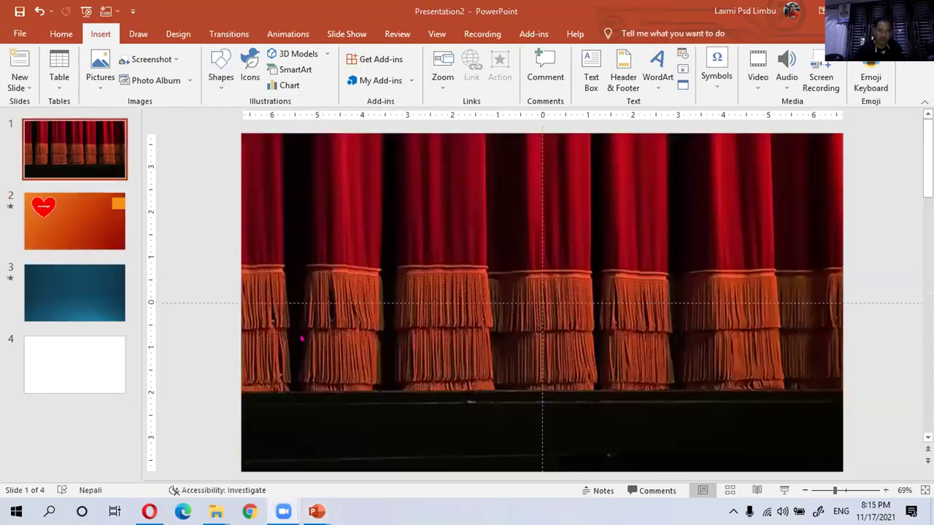
left_click(78, 237)
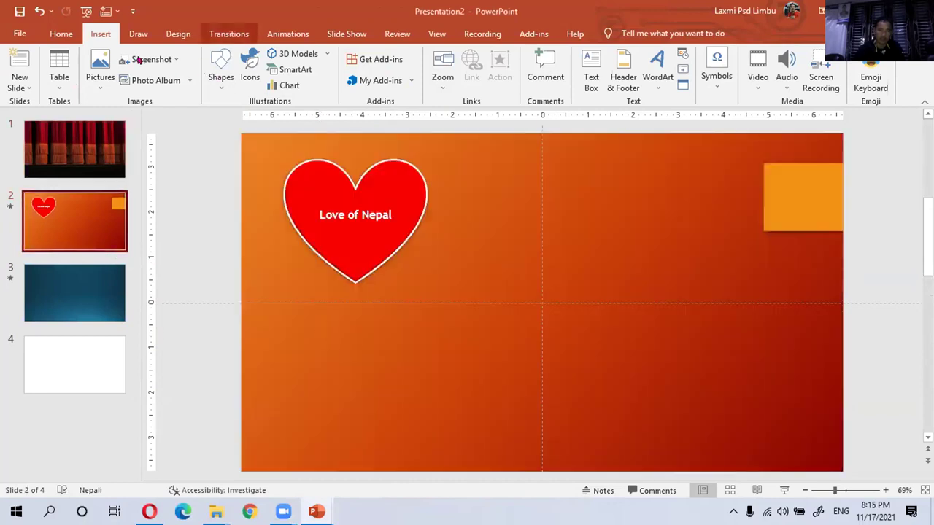
left_click(221, 73)
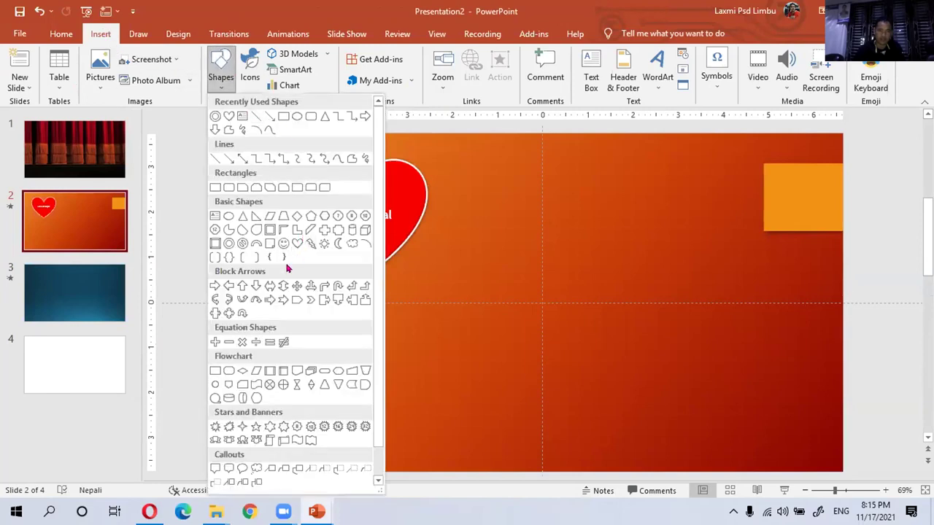
Step: Draw a donut shape below the heart and fill it green
left_click(230, 243)
left_click_drag(302, 329, 420, 434)
left_click_drag(375, 358, 356, 344)
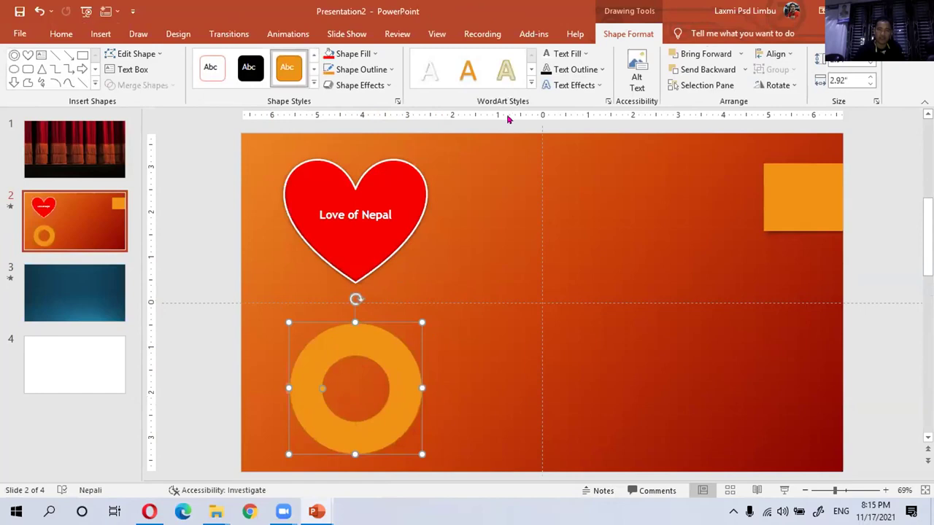
left_click(373, 54)
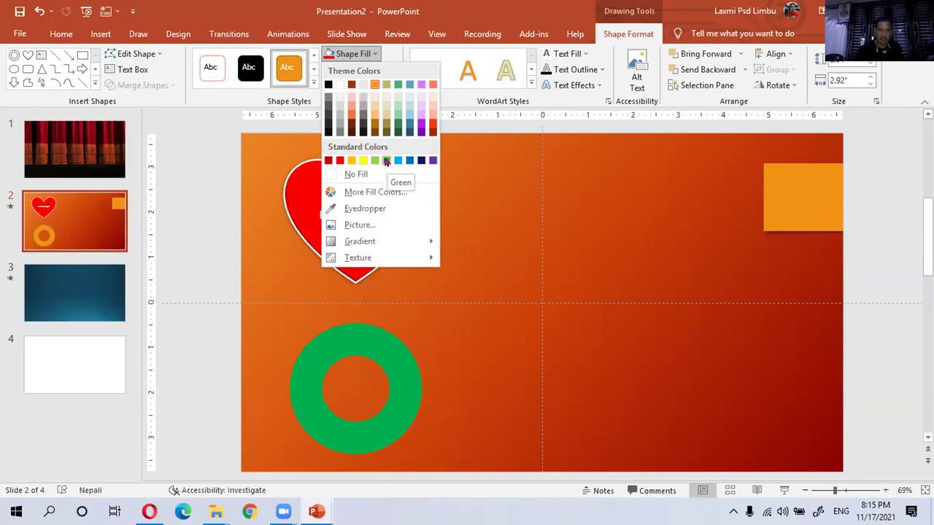
left_click(385, 162)
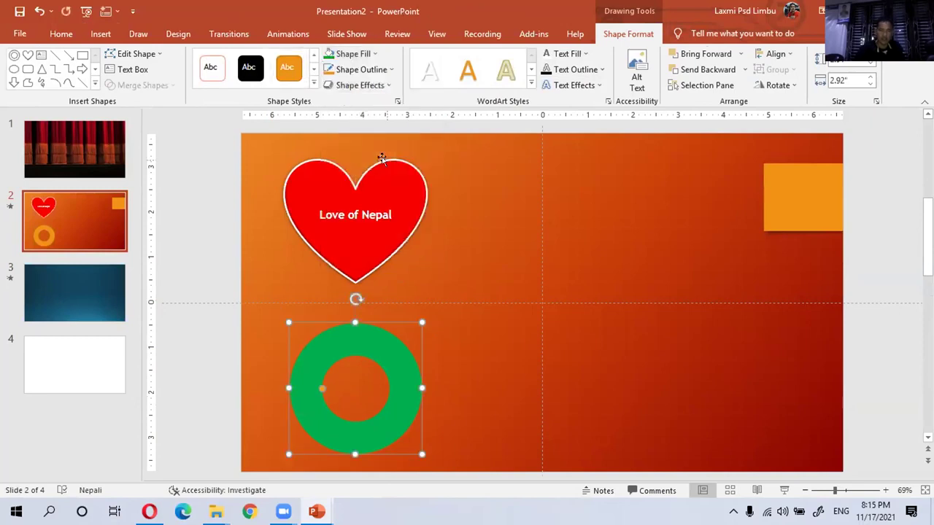
left_click(374, 56)
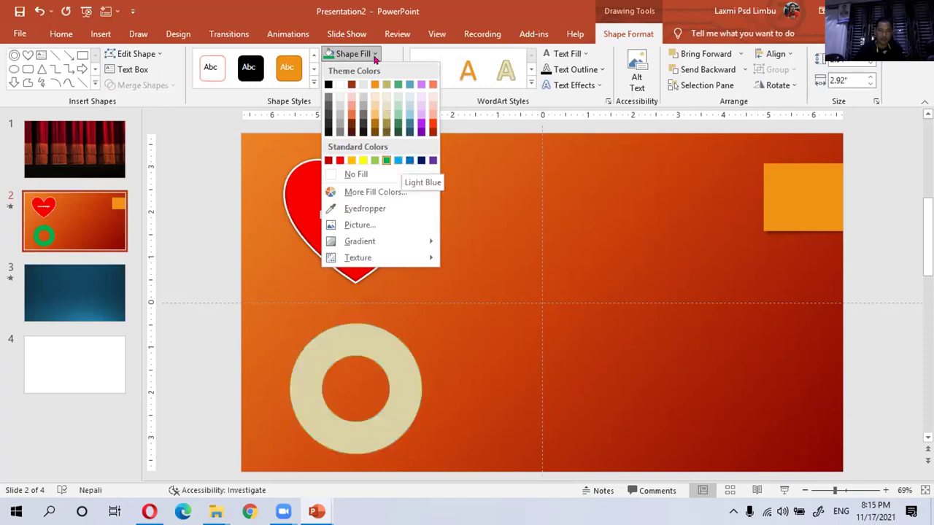
Step: Give the green donut a theme-colour outline
left_click(253, 100)
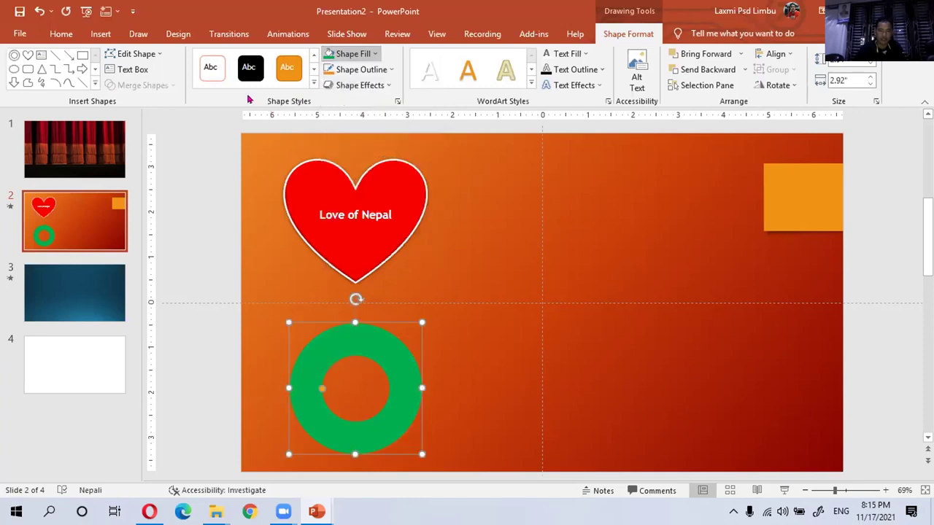
left_click(390, 70)
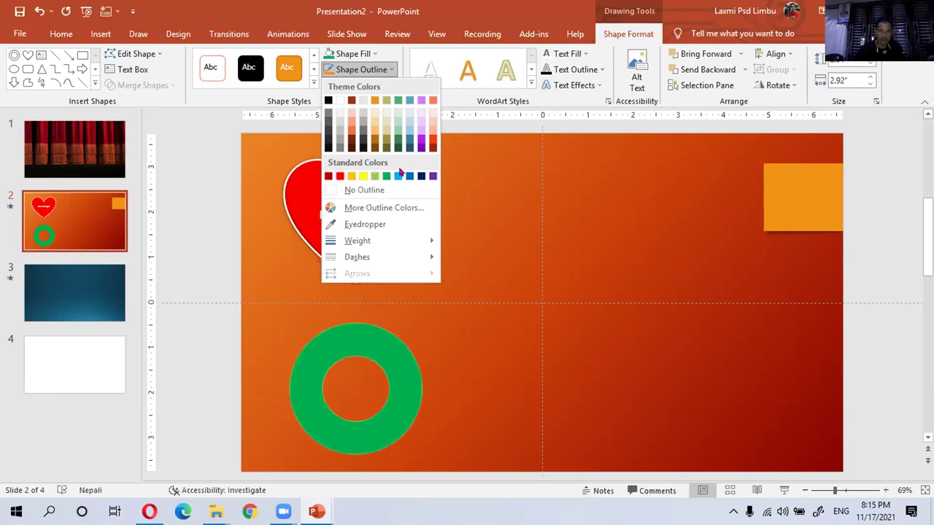
left_click(421, 103)
left_click(488, 422)
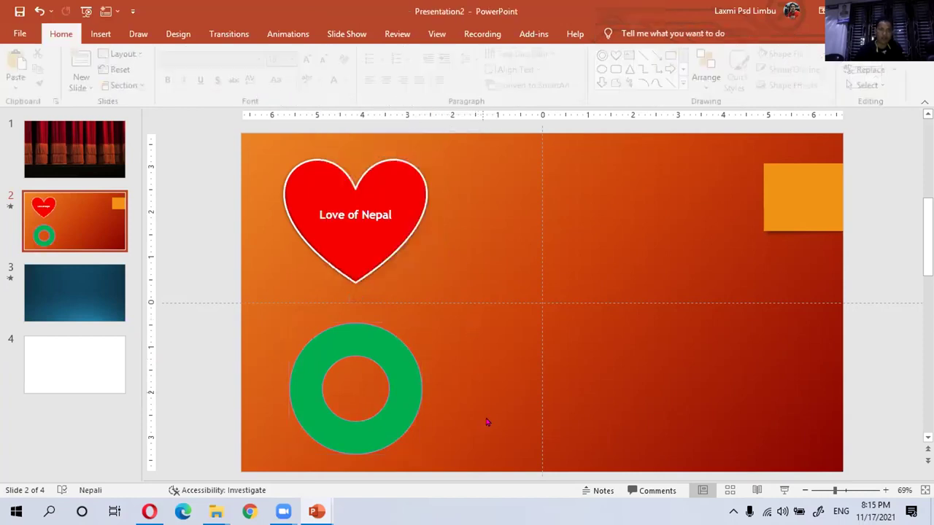
Step: Switch the selection between donut and heart, ending with the heart selected
right_click(327, 352)
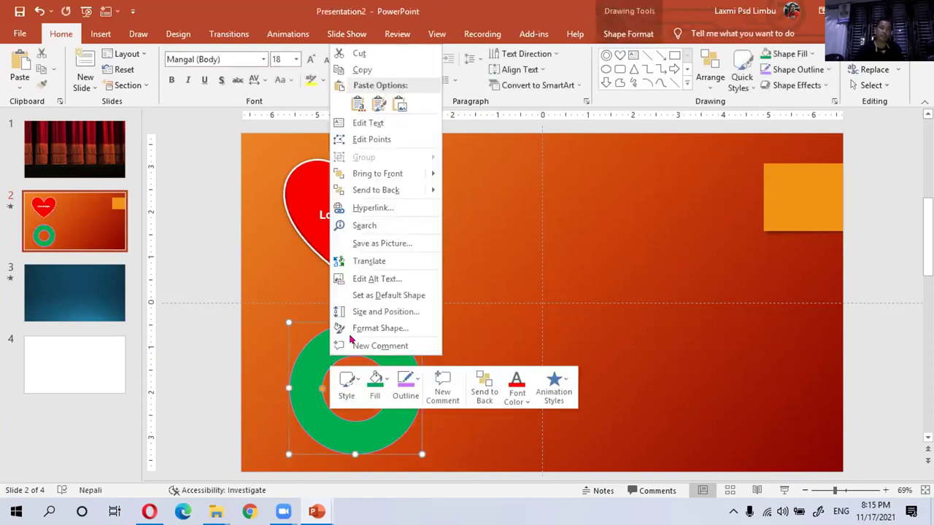
left_click(531, 238)
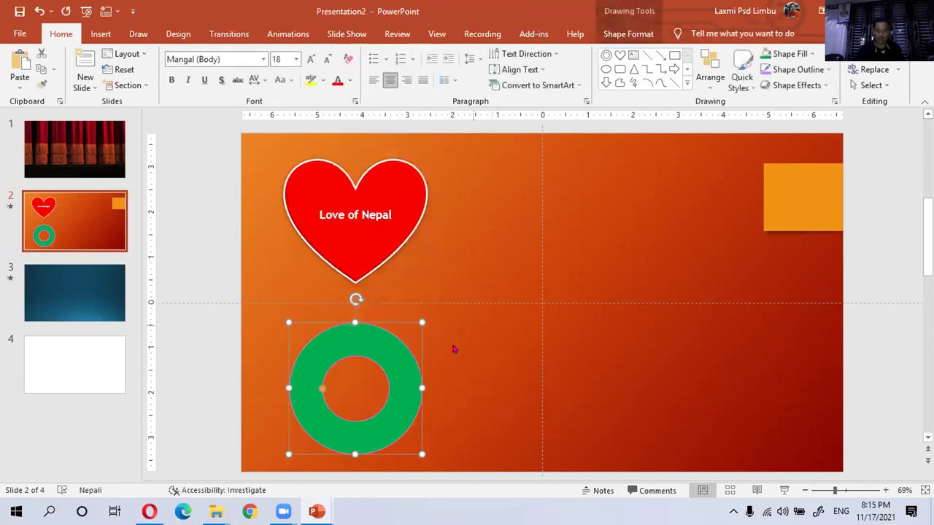
left_click(340, 240)
left_click(357, 381)
left_click(329, 344)
left_click(332, 245)
left_click(333, 355)
left_click(333, 250)
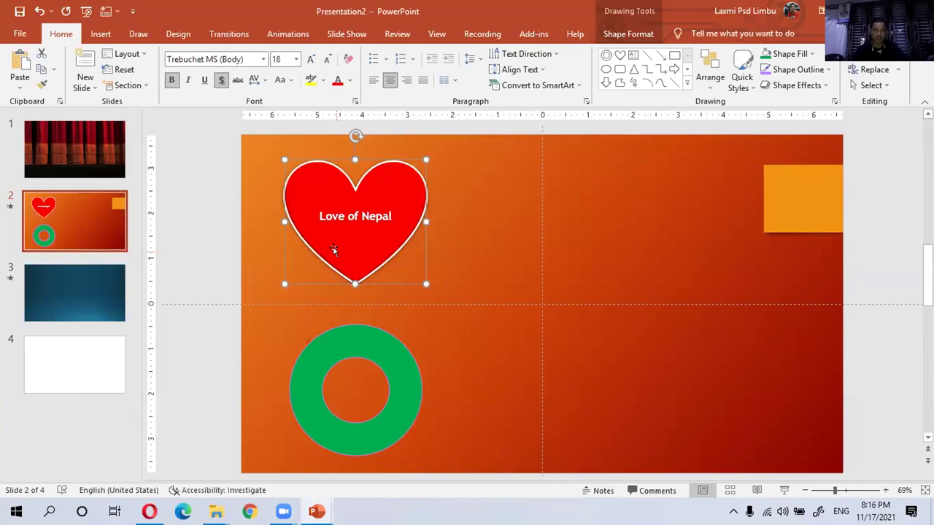
Step: Copy the heart and paste it onto slide 3 using Use Destination Theme
right_click(332, 251)
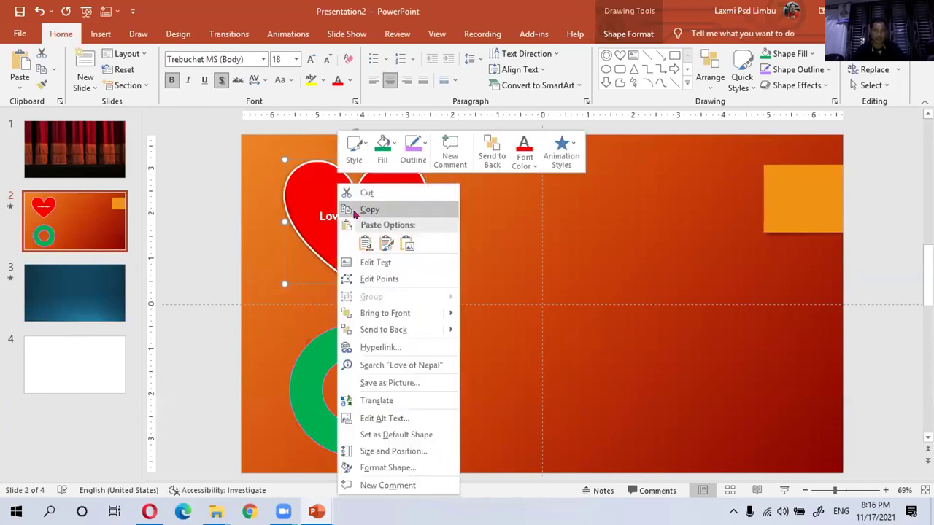
left_click(370, 210)
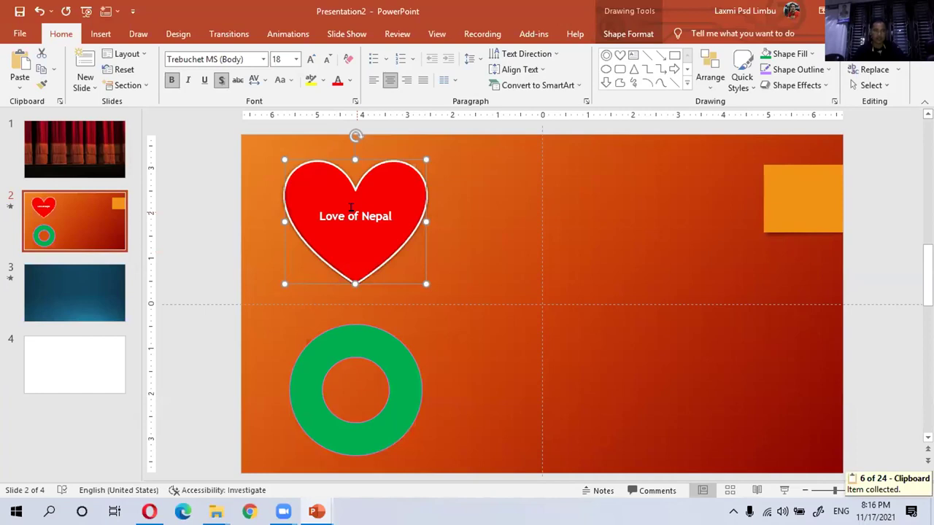
left_click(44, 292)
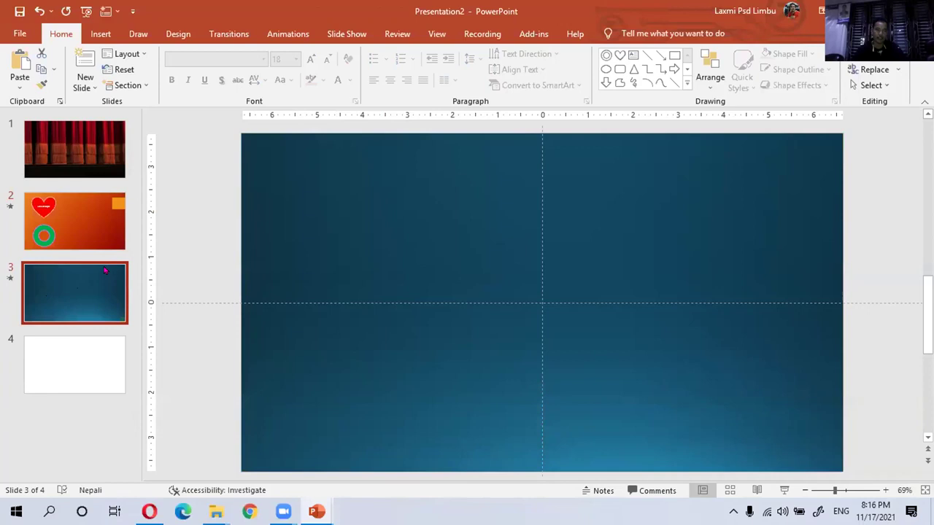
right_click(299, 153)
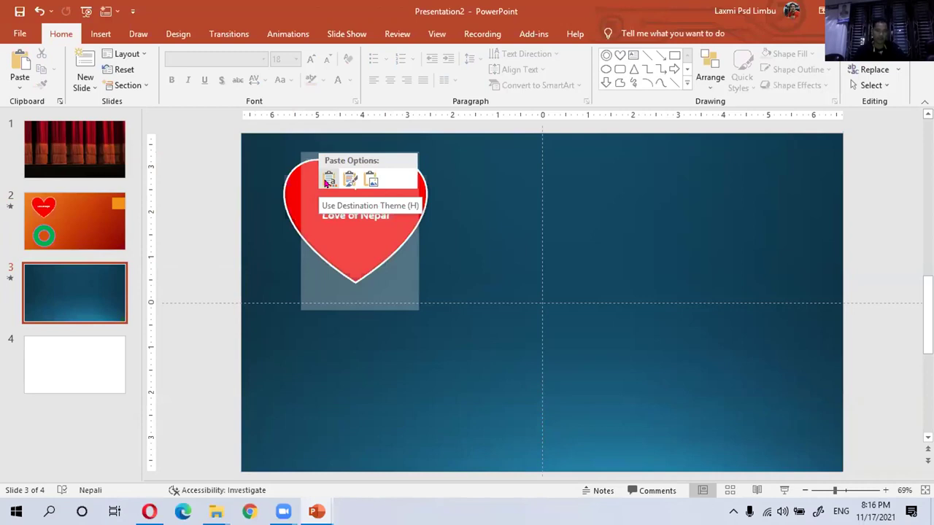
left_click(326, 182)
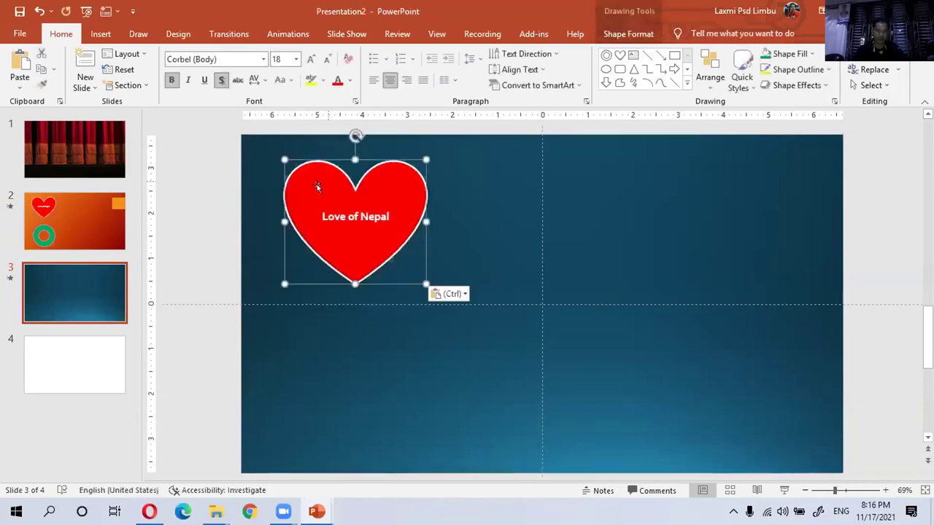
Step: Compare slides 2 and 3, ending back on slide 2
left_click(56, 205)
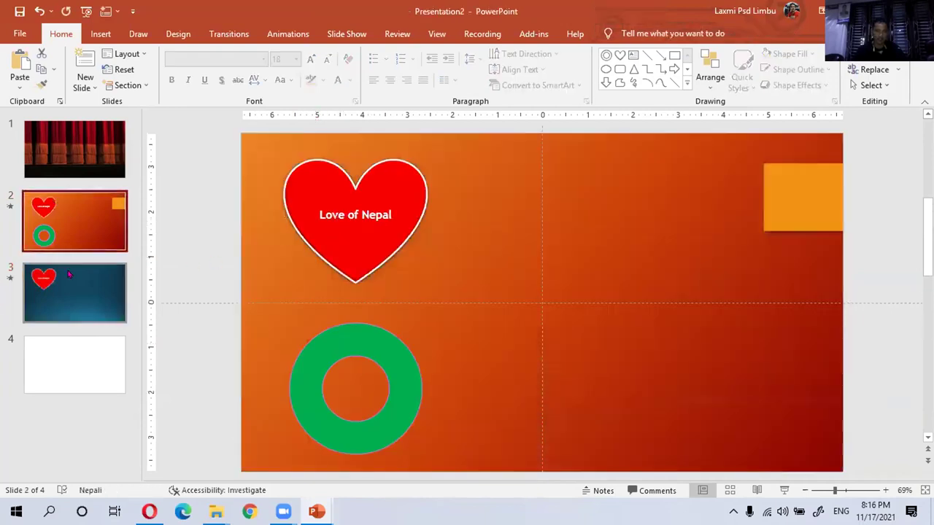
left_click(51, 292)
left_click(46, 210)
left_click(48, 287)
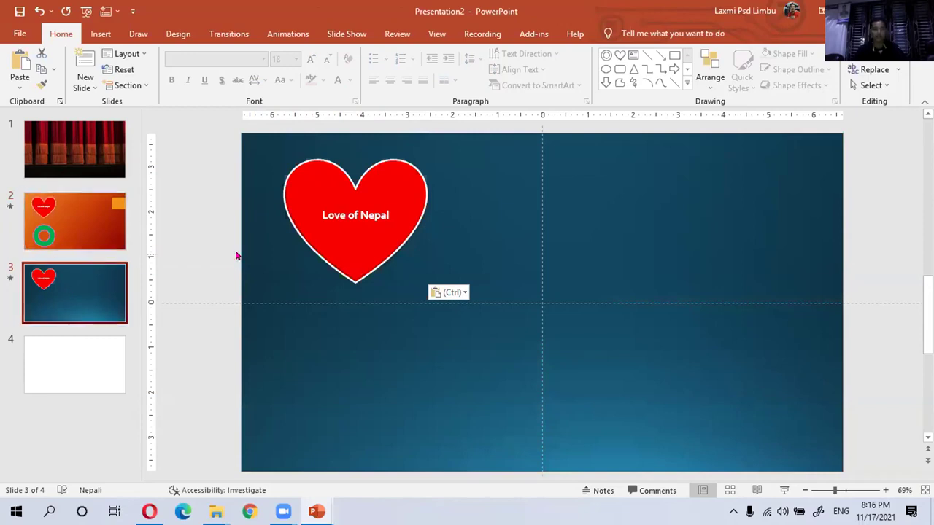
left_click(34, 235)
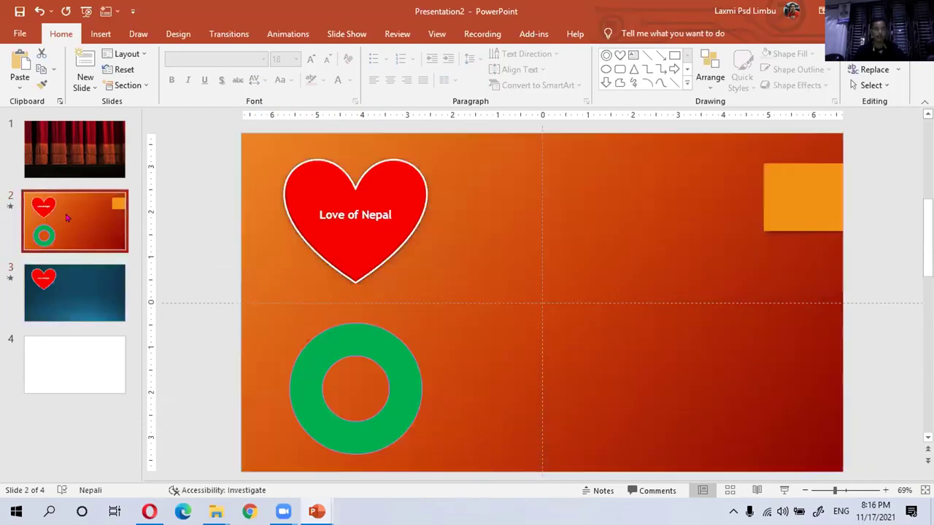
Step: Copy the green ring and paste it onto slide 3 with Use Destination Theme
left_click(325, 348)
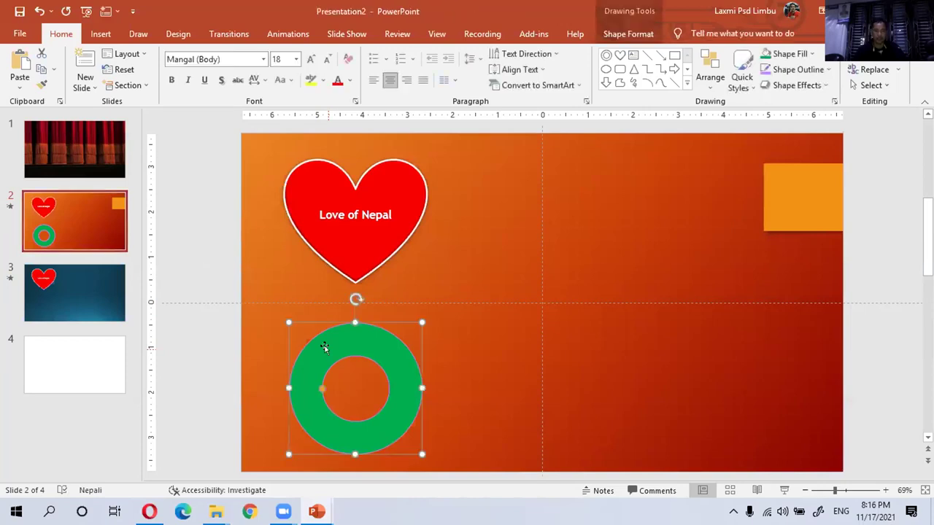
right_click(325, 348)
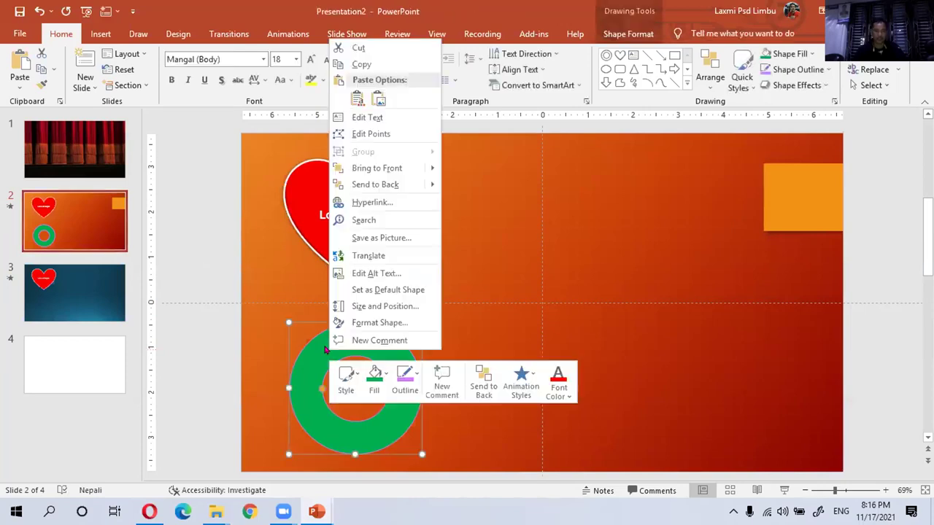
left_click(359, 64)
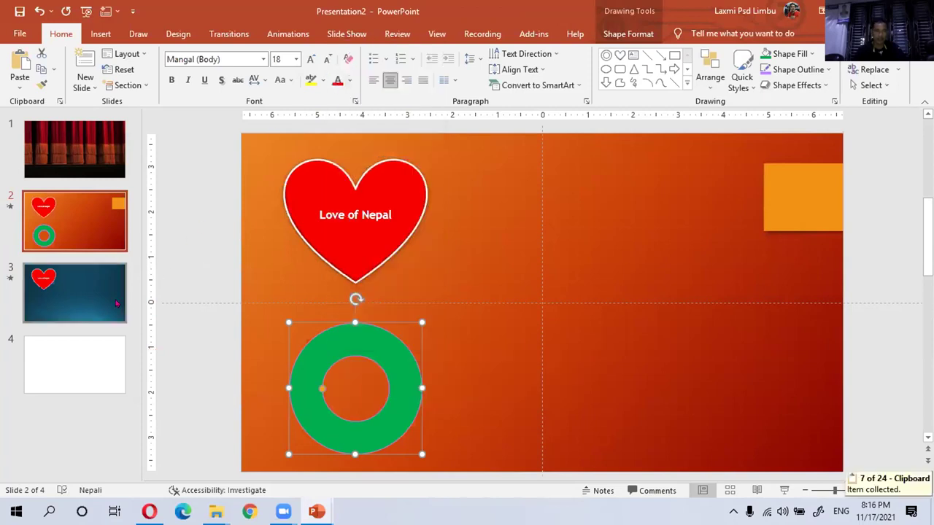
left_click(81, 301)
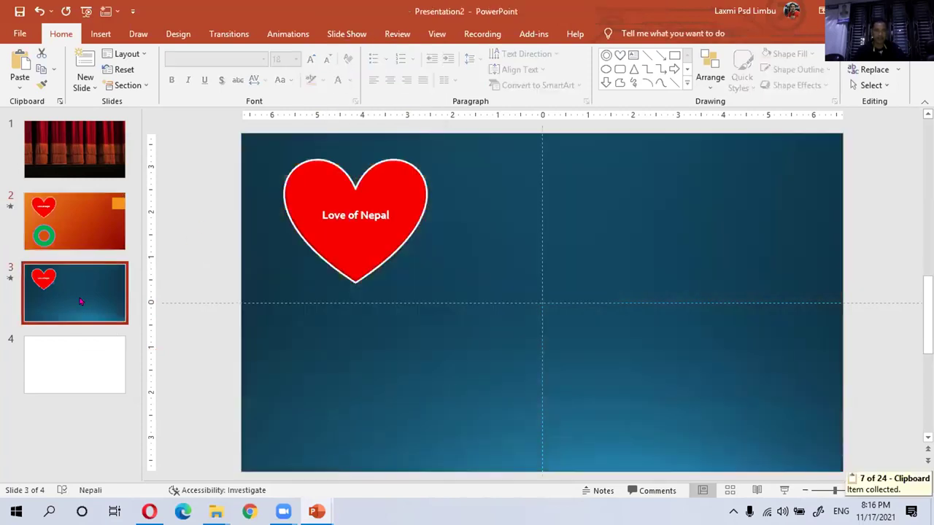
right_click(314, 315)
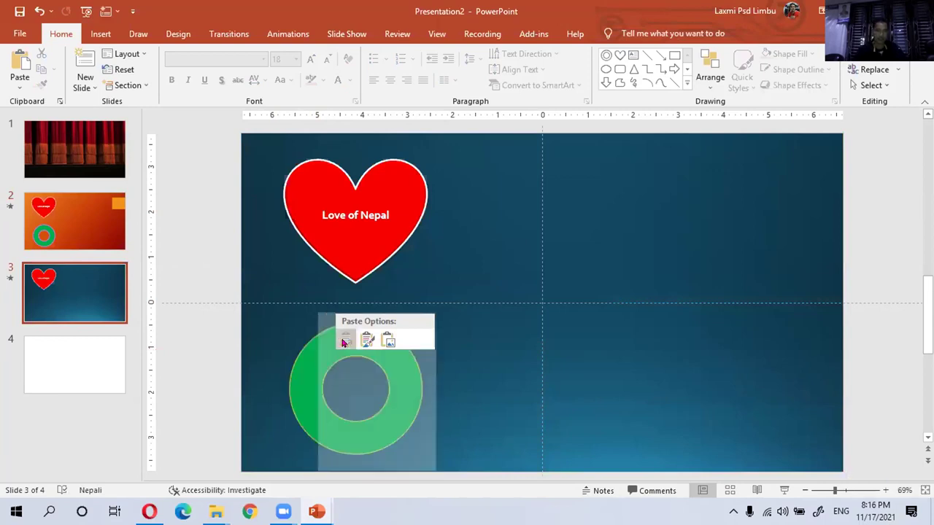
left_click(345, 340)
left_click(67, 238)
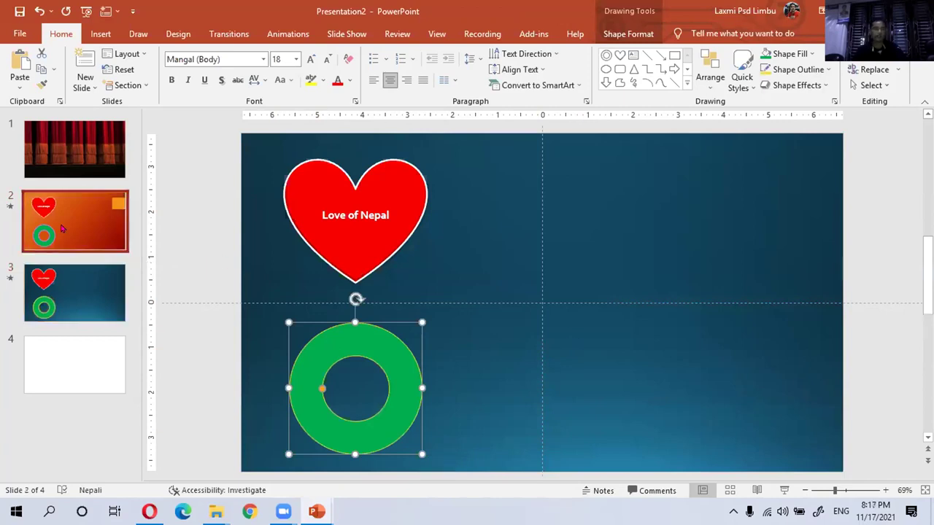
left_click(72, 292)
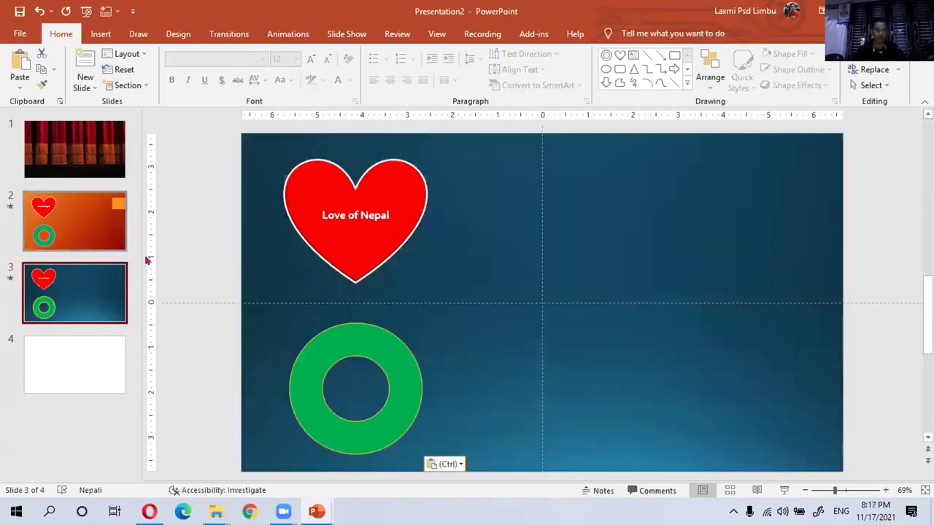
Step: Move the heart to slide 3's bottom-right corner and the green ring to its top-right corner
mouse_move(352, 251)
left_mouse_down()
mouse_move(457, 278)
mouse_move(754, 436)
left_mouse_up()
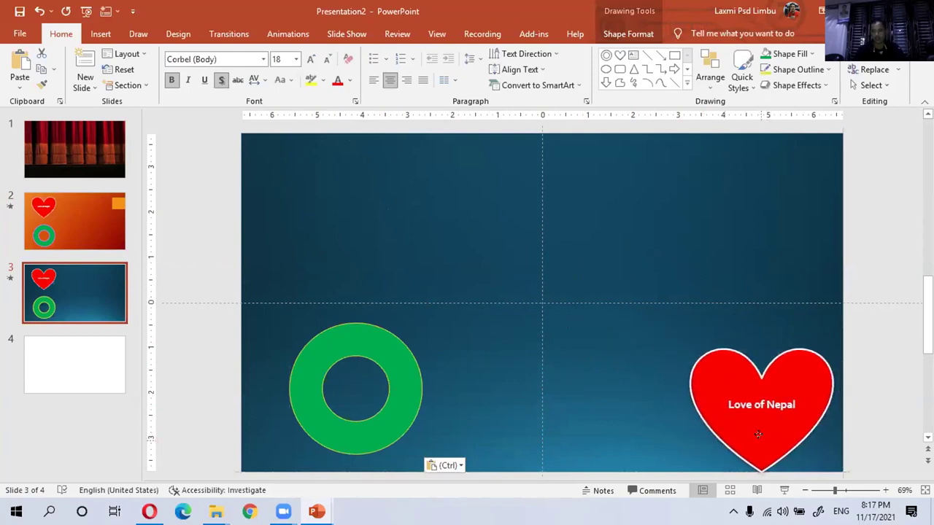
left_click_drag(754, 436, 760, 434)
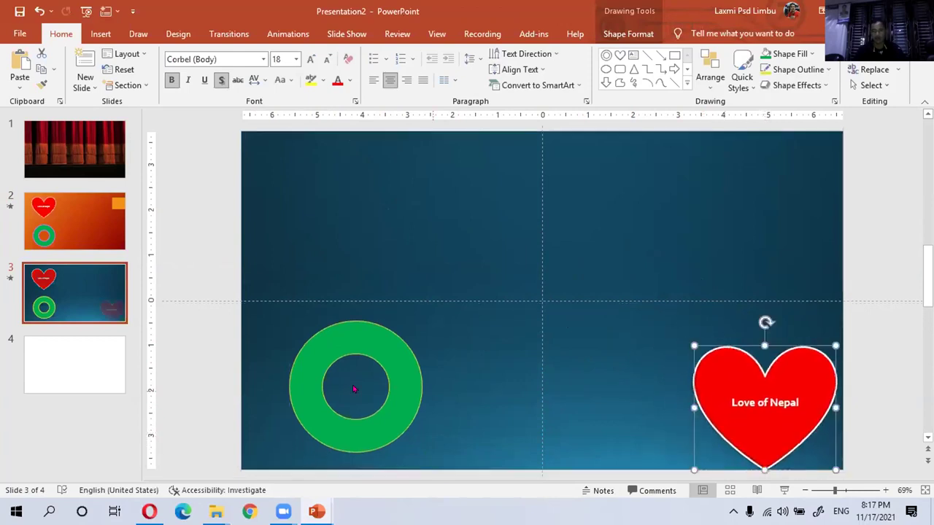
left_click_drag(394, 396, 806, 214)
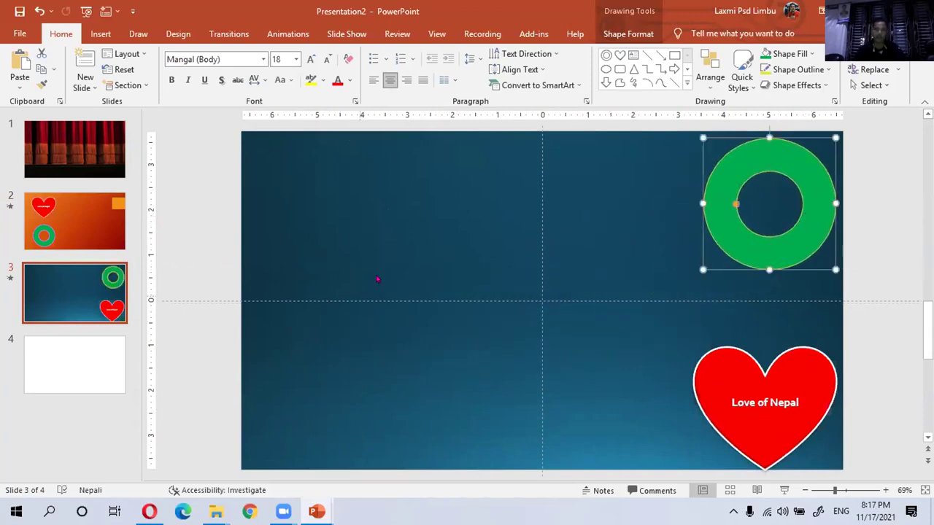
left_click(63, 228)
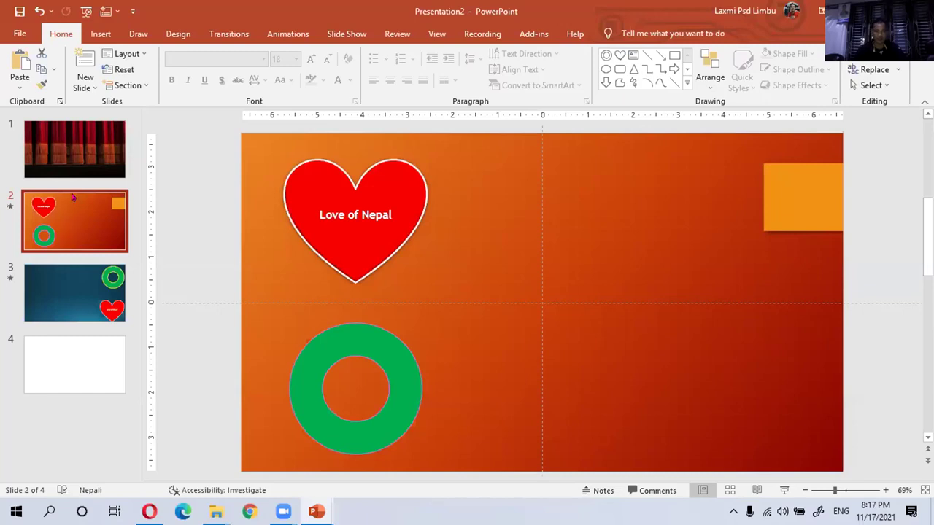
left_click(67, 279)
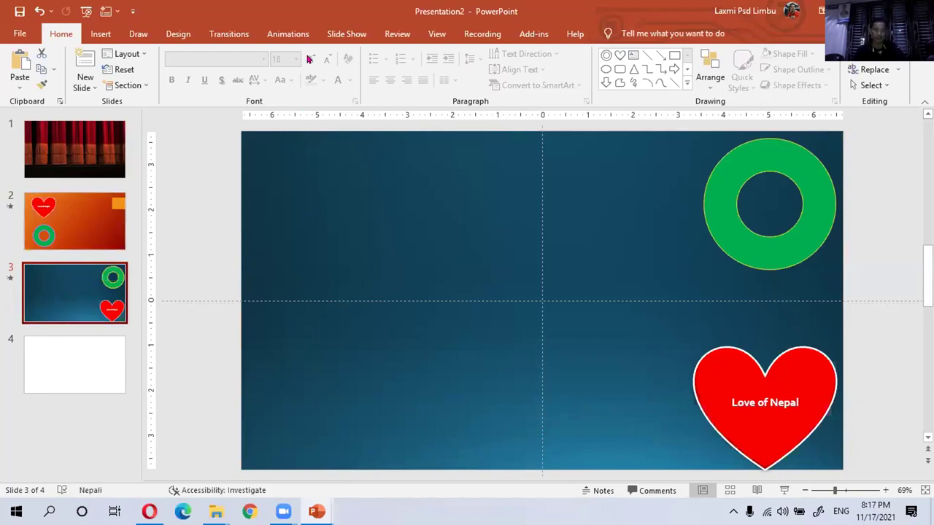
Step: Apply the Morph transition (02.00 seconds) to slide 3 from the expanded transitions gallery
left_click(249, 37)
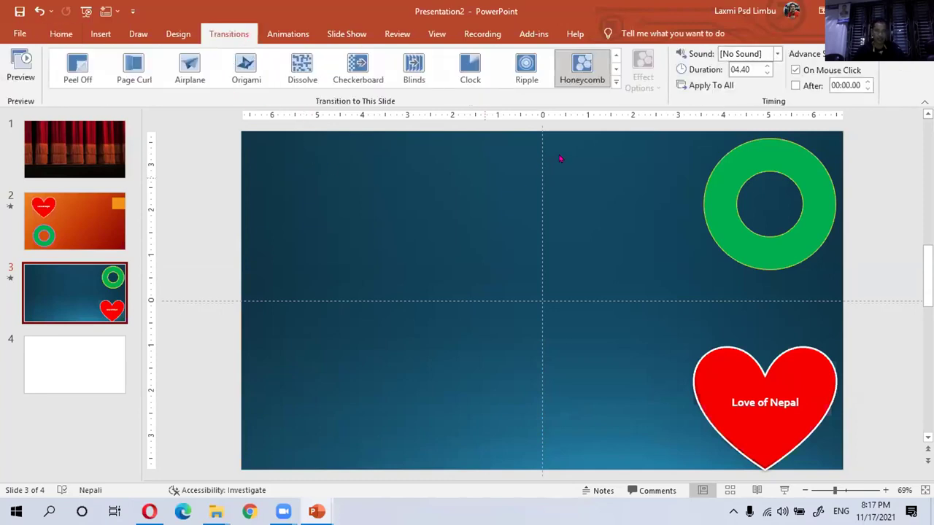
left_click(616, 82)
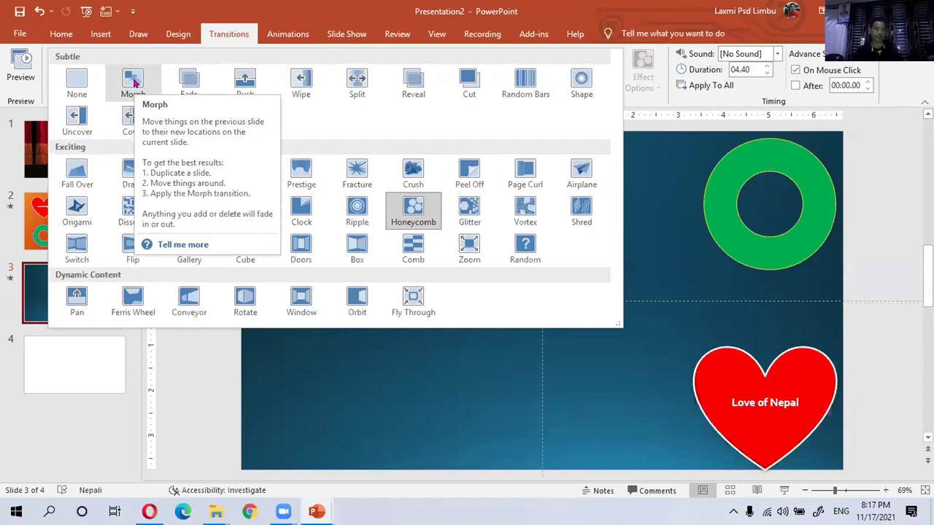
left_click(133, 78)
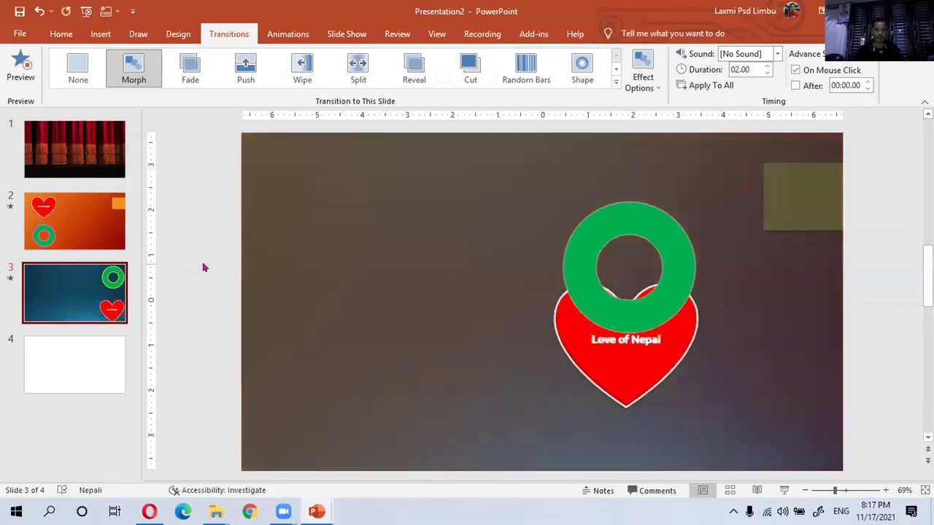
left_click(80, 146)
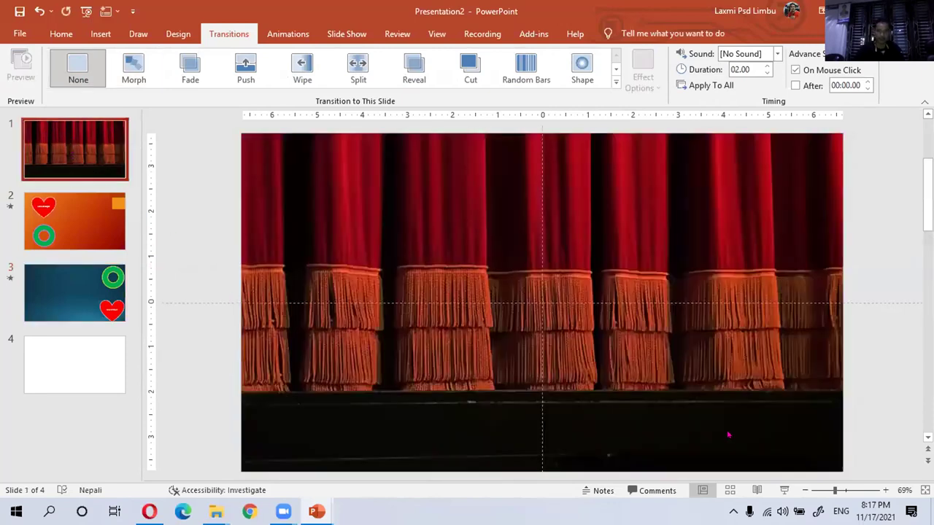
Step: Run the slide show from the beginning and advance through it to watch the heart and ring morph
left_click(781, 490)
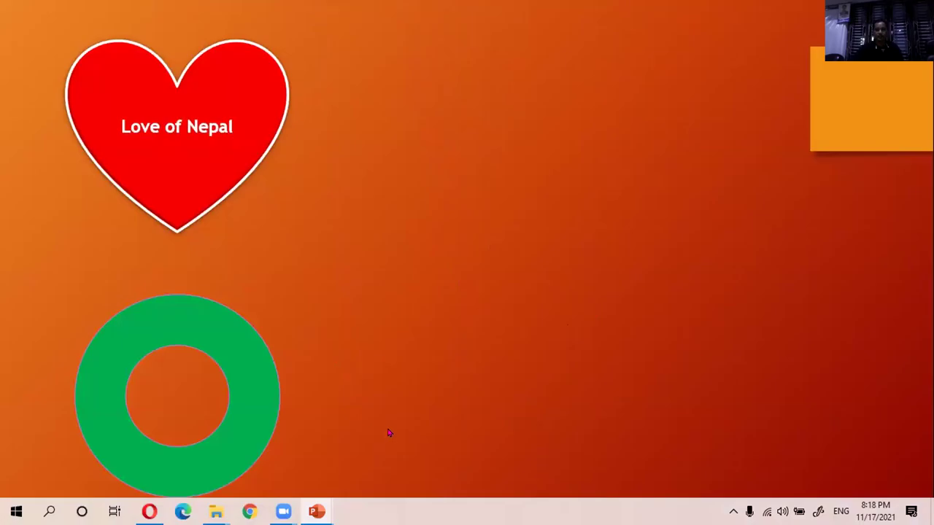
left_click(389, 433)
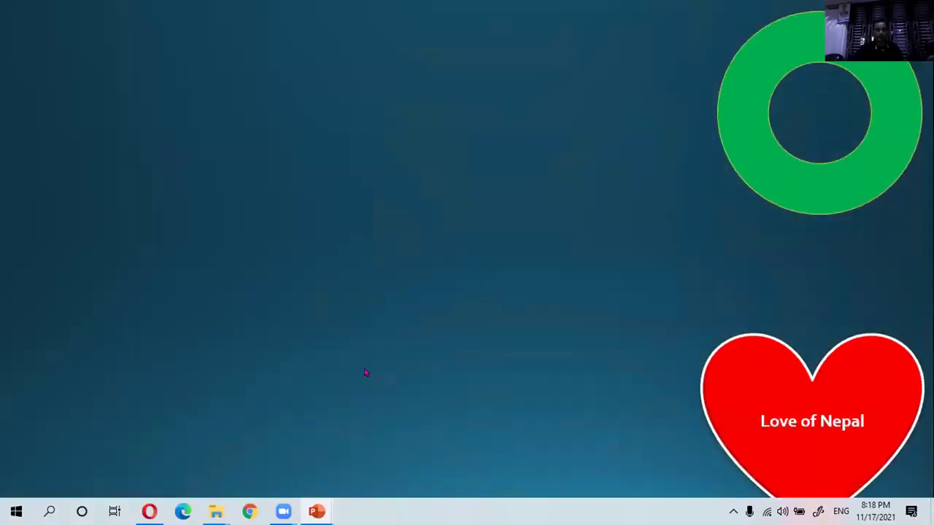
left_click(367, 399)
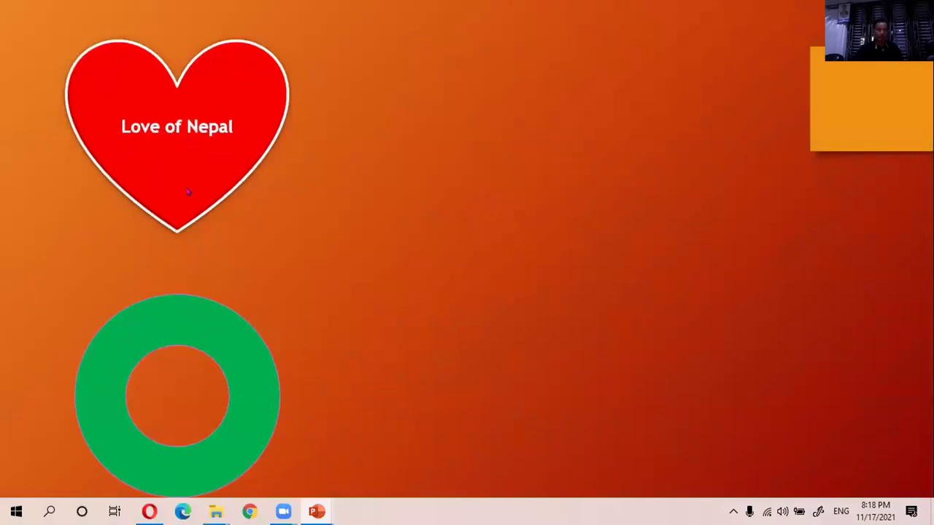
left_click(472, 212)
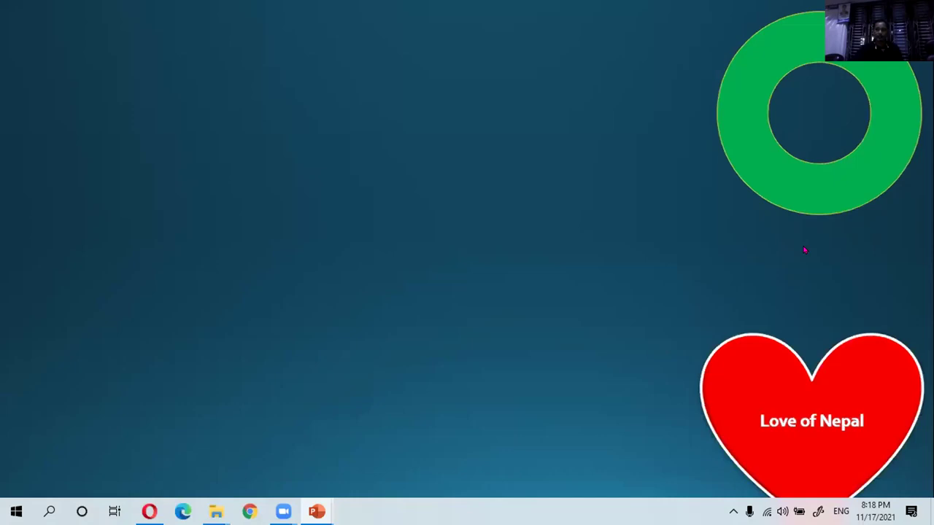
left_click(606, 193)
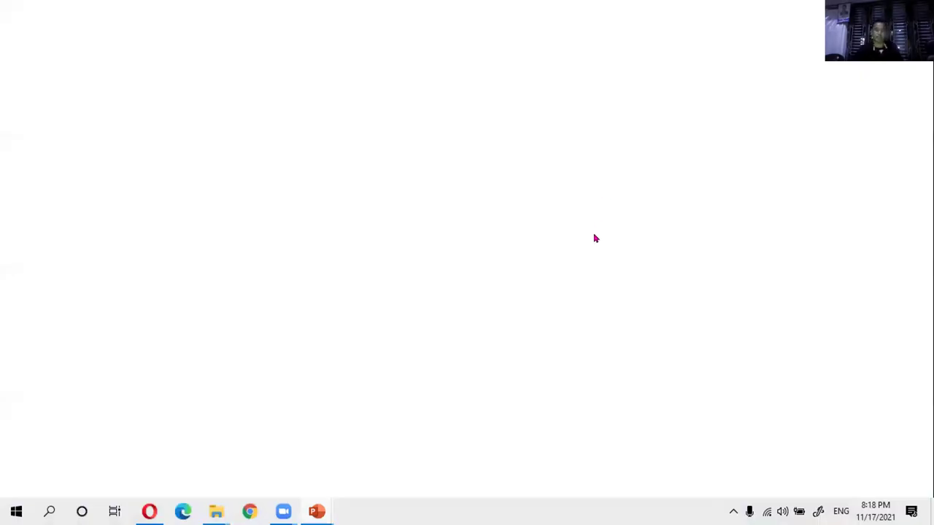
Step: Exit the show, check the heart and ring on slides 2 and 3, then open blank slide 4
key("Escape")
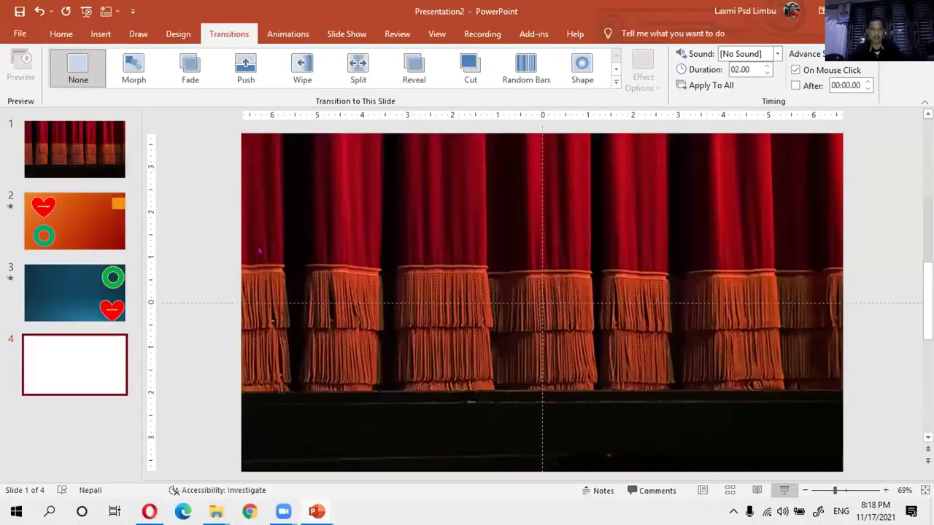
left_click(51, 211)
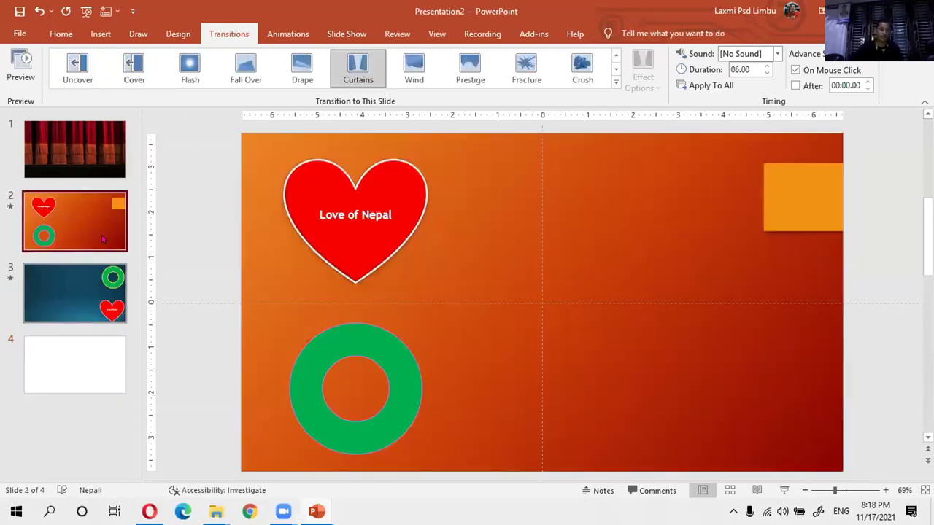
left_click(91, 299)
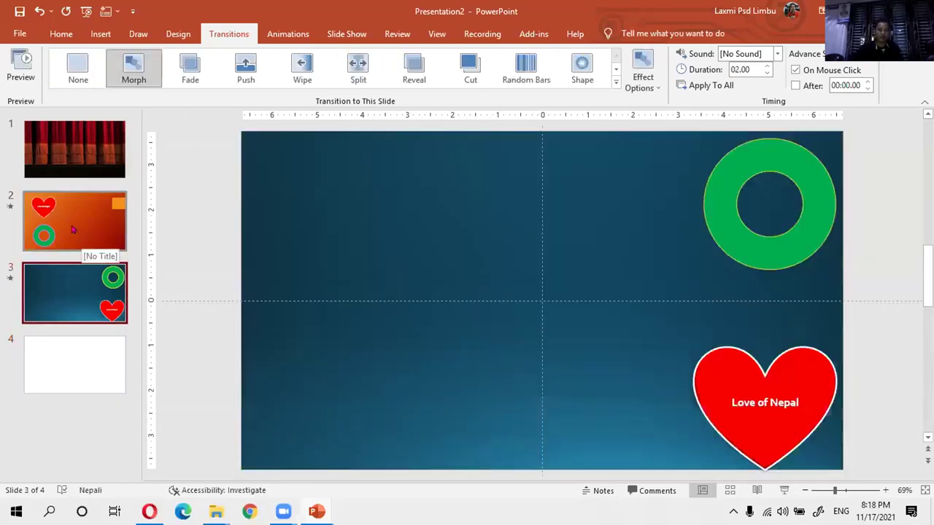
left_click(73, 228)
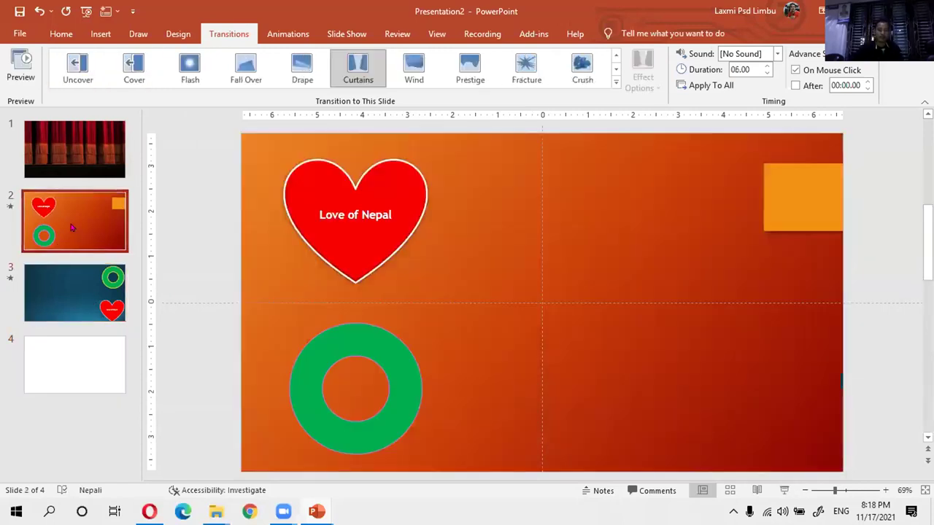
left_click(305, 232)
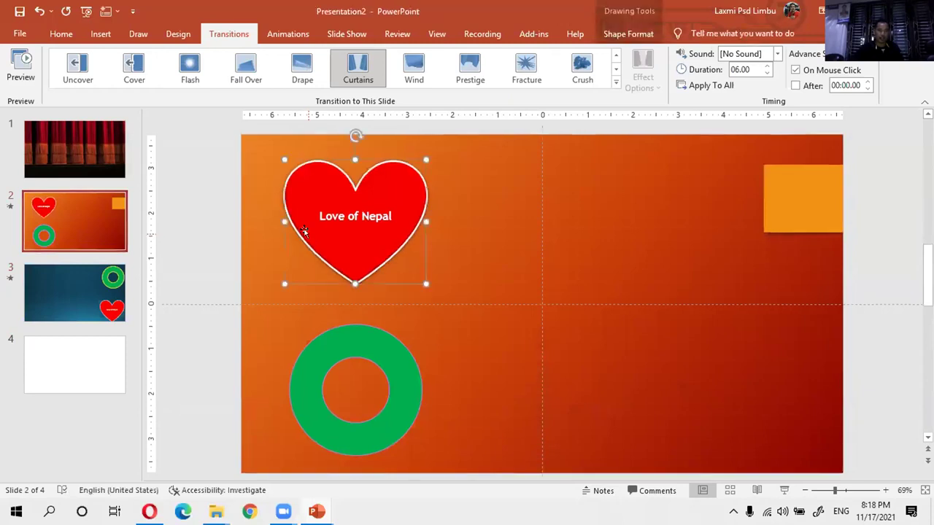
left_click(300, 388)
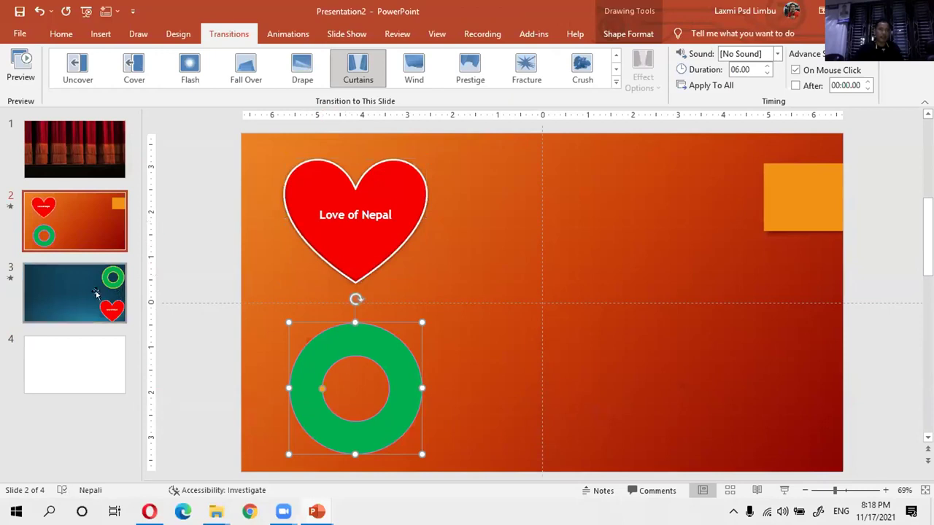
key("Page_Down")
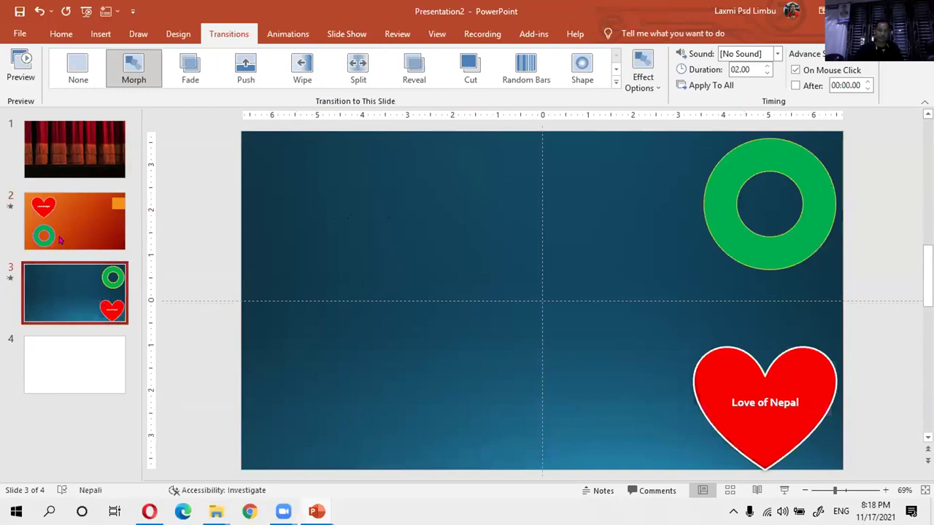
left_click(62, 356)
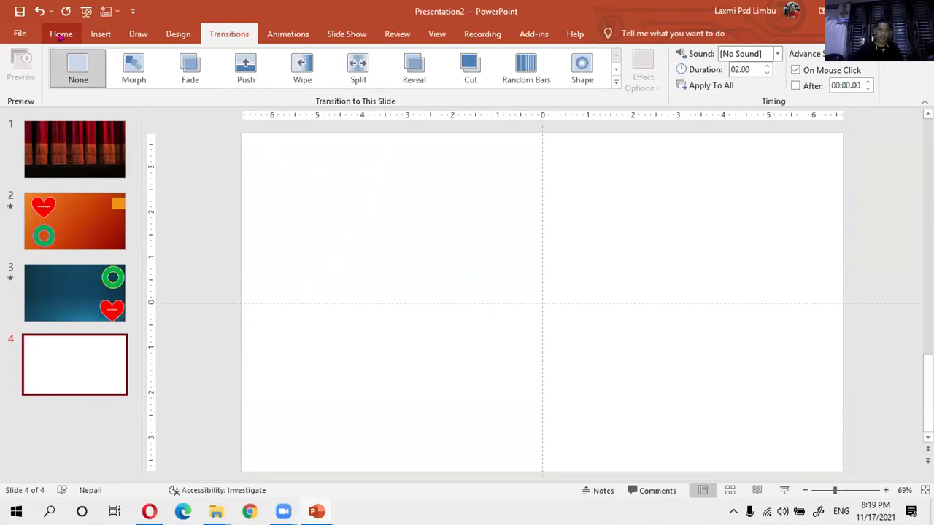
Step: Draw a circle with the Oval shape just left of centre on slide 4
left_click(96, 33)
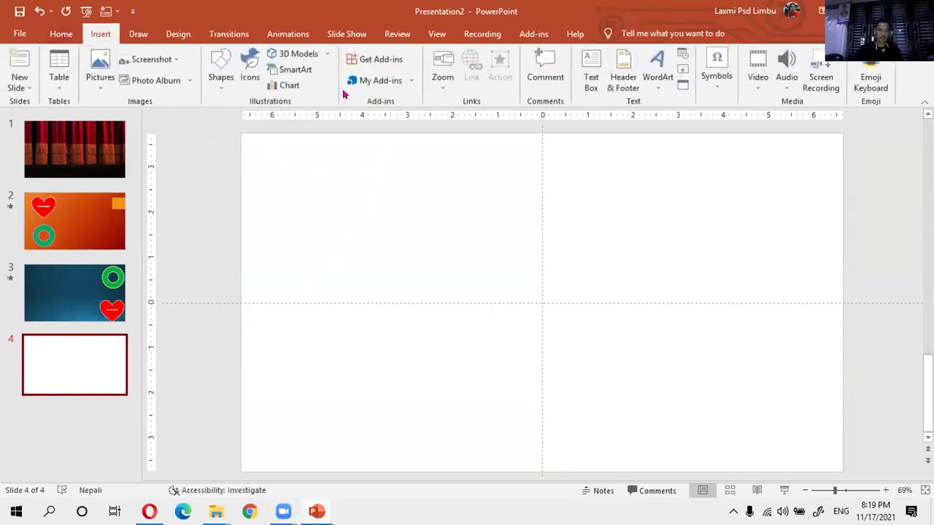
left_click(137, 35)
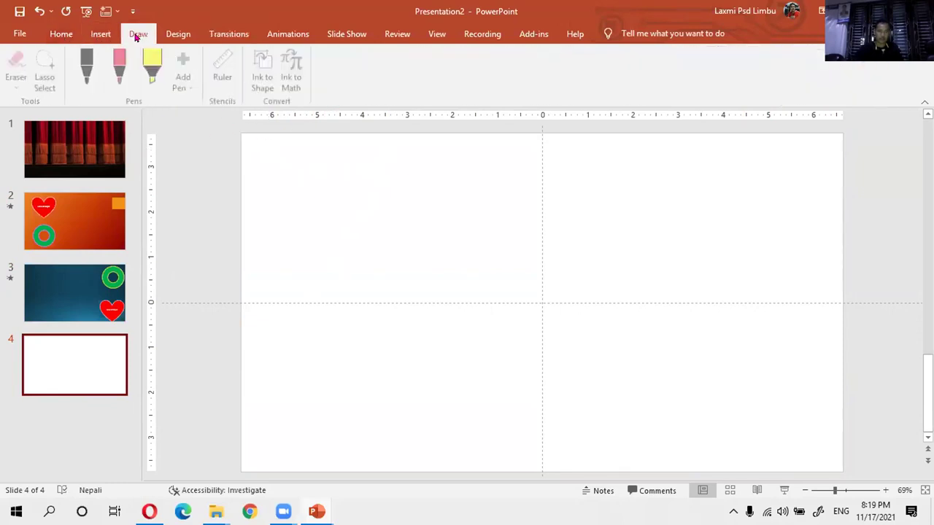
left_click(161, 33)
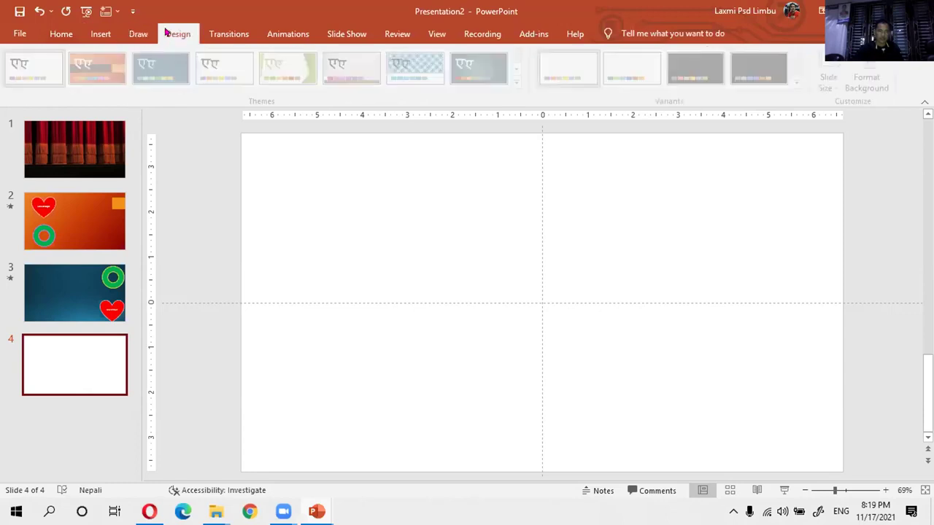
left_click(100, 34)
left_click(221, 73)
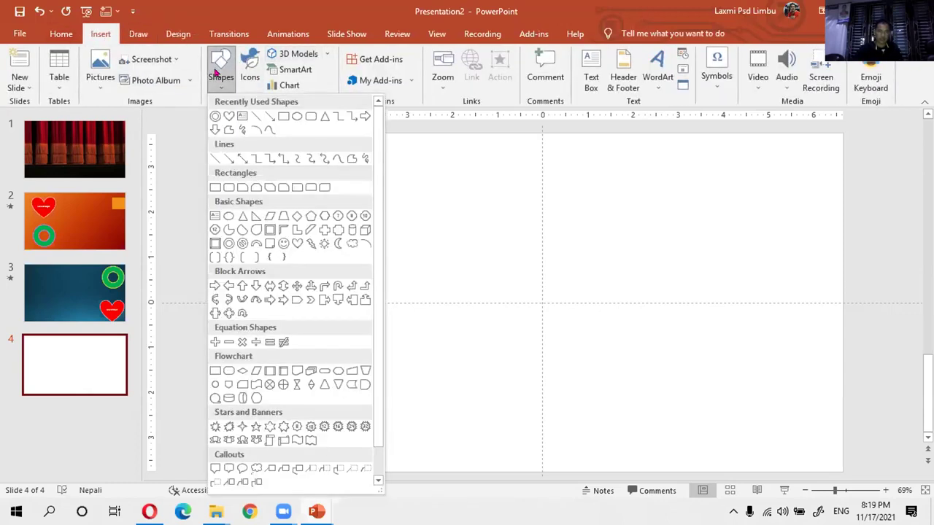
left_click(291, 116)
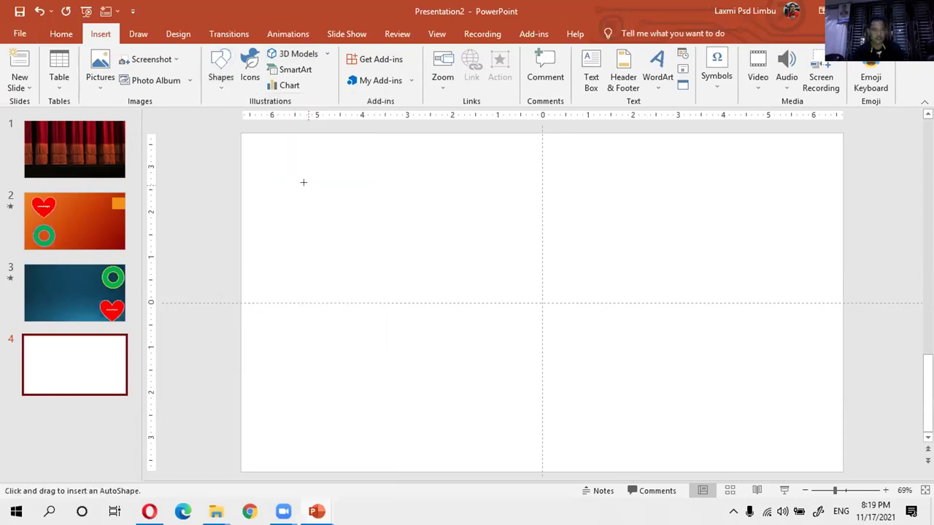
left_click_drag(326, 228, 390, 351)
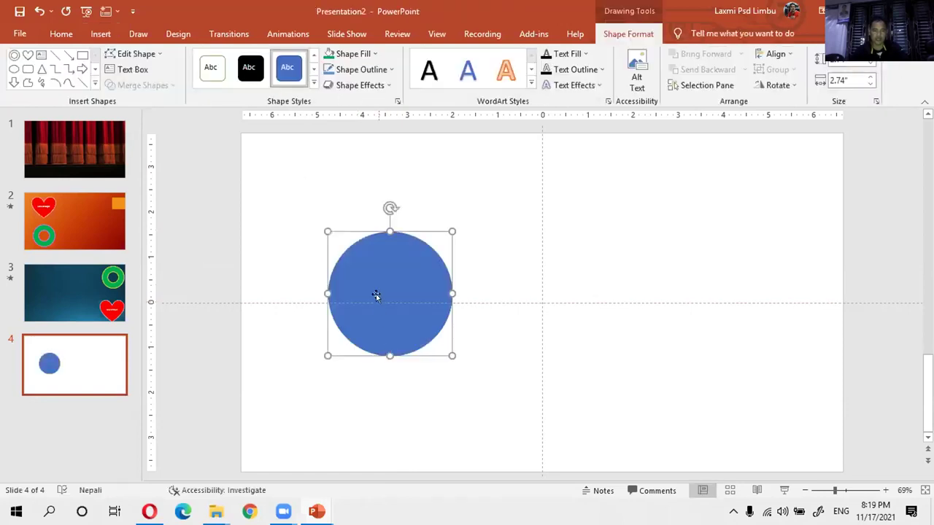
left_click_drag(375, 296, 347, 293)
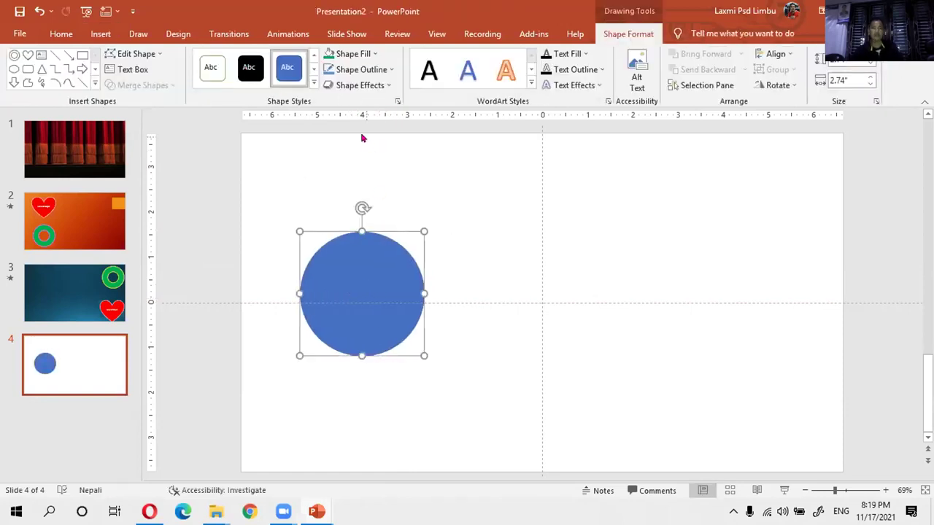
Step: Fill the circle with Yellow from Standard Colors
left_click(368, 58)
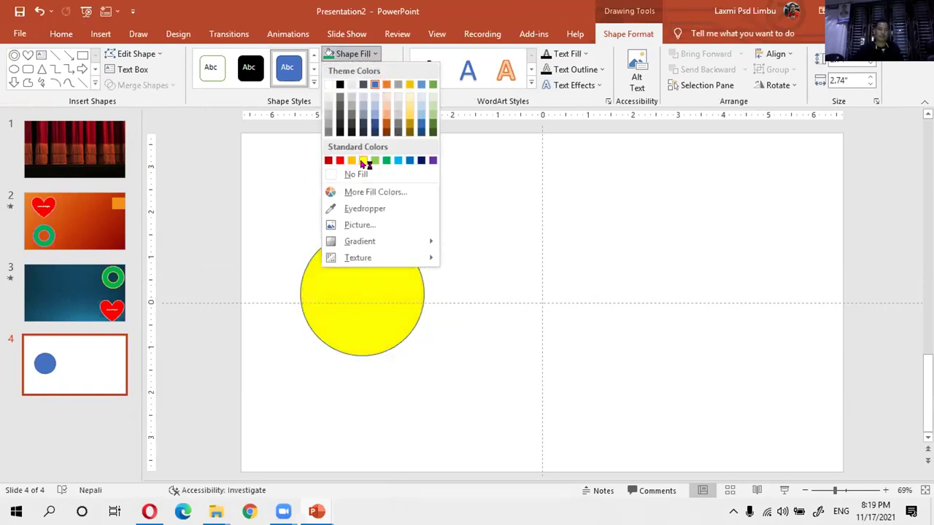
left_click(362, 161)
left_click(525, 281)
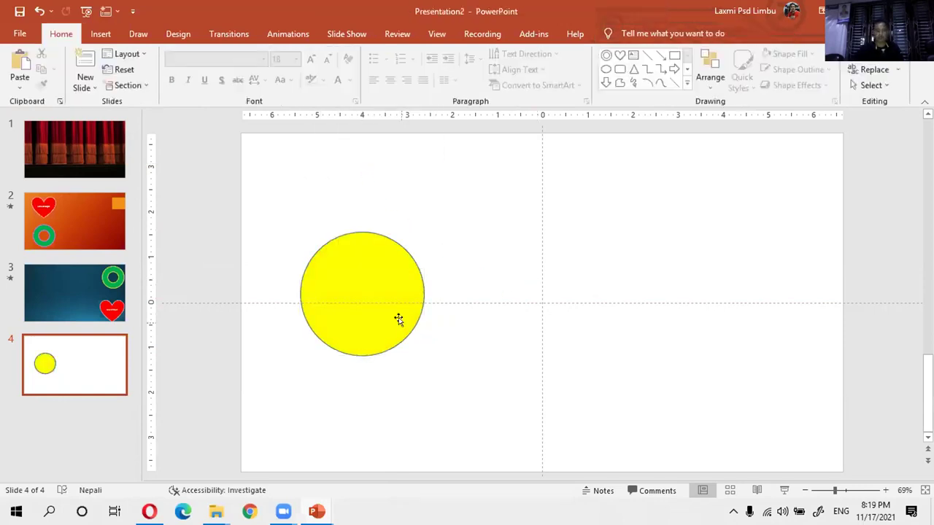
Step: Add a new slide 5 and paste a copy of slide 4's yellow circle onto it
left_click(83, 61)
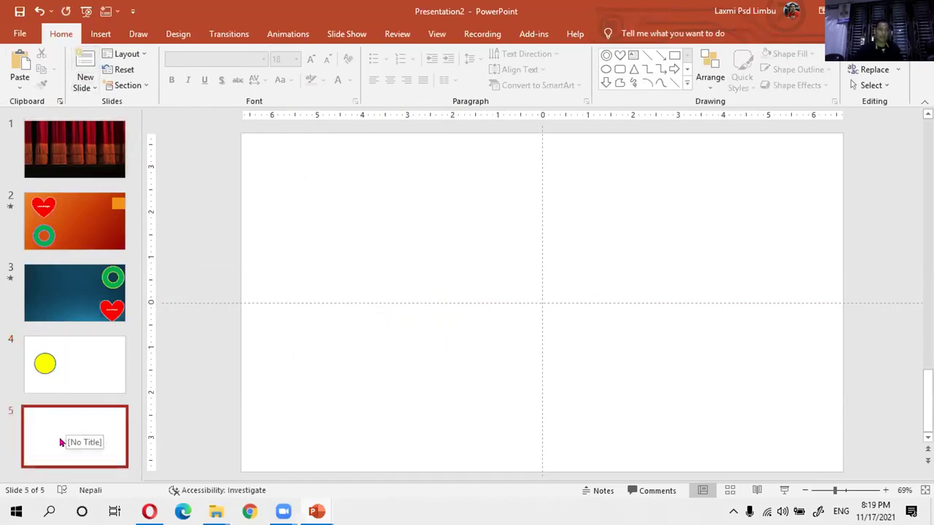
left_click(58, 365)
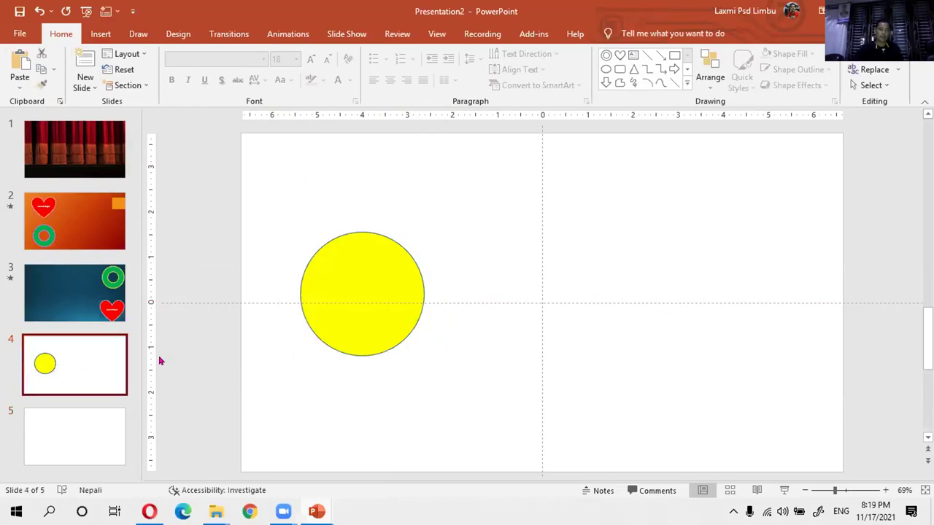
left_click(339, 304)
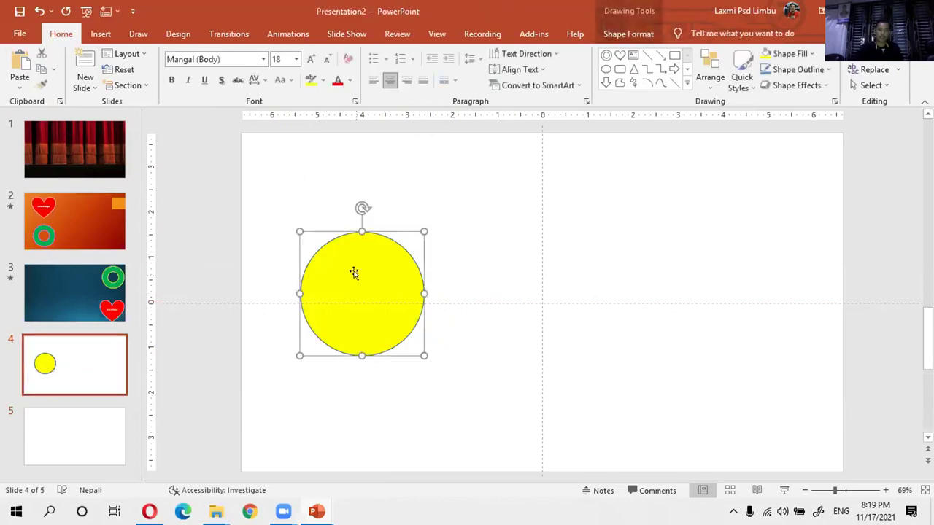
right_click(355, 272)
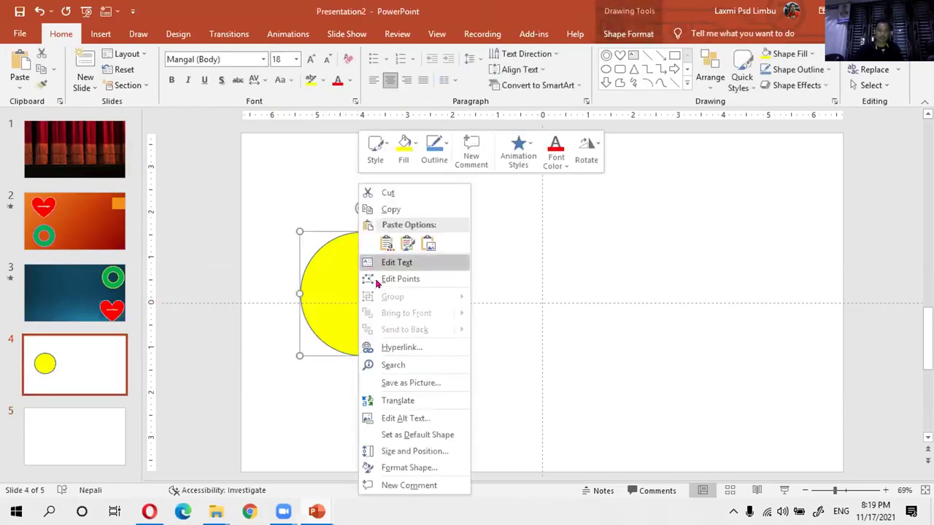
left_click(387, 212)
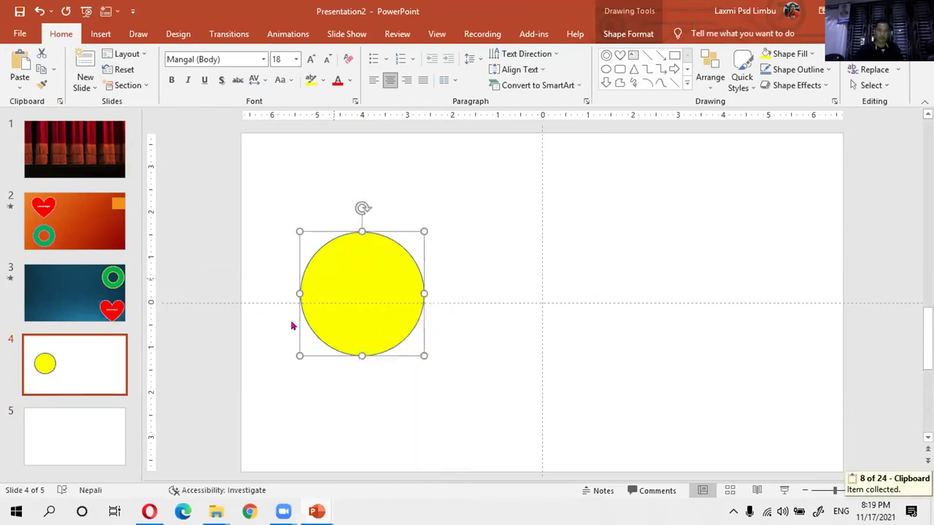
left_click(84, 426)
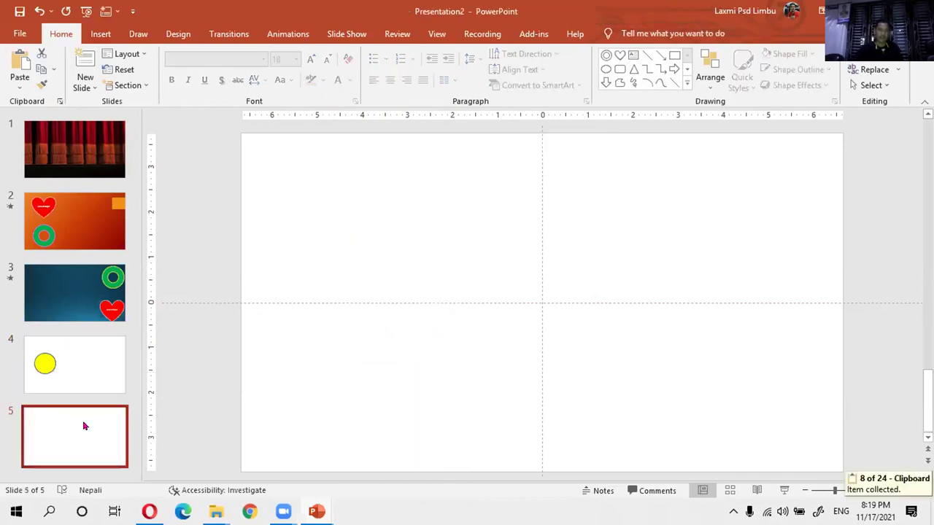
right_click(321, 238)
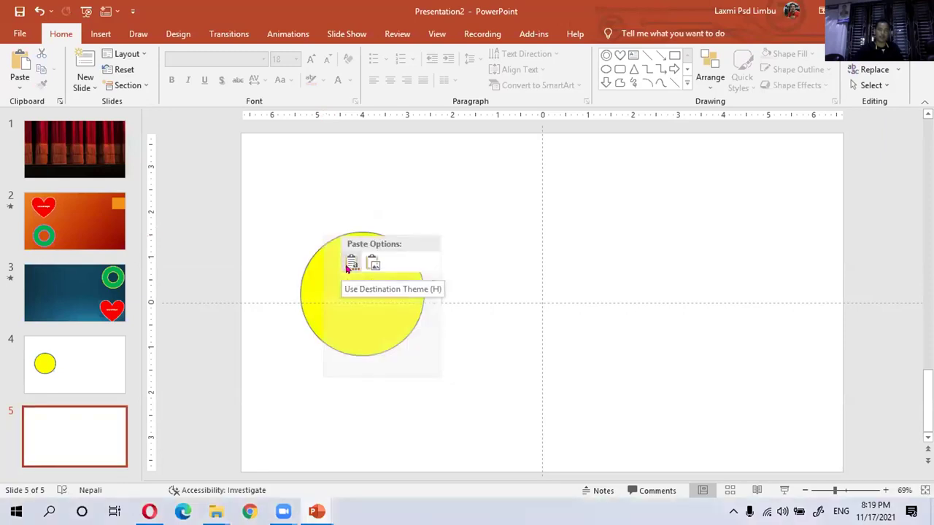
left_click(351, 263)
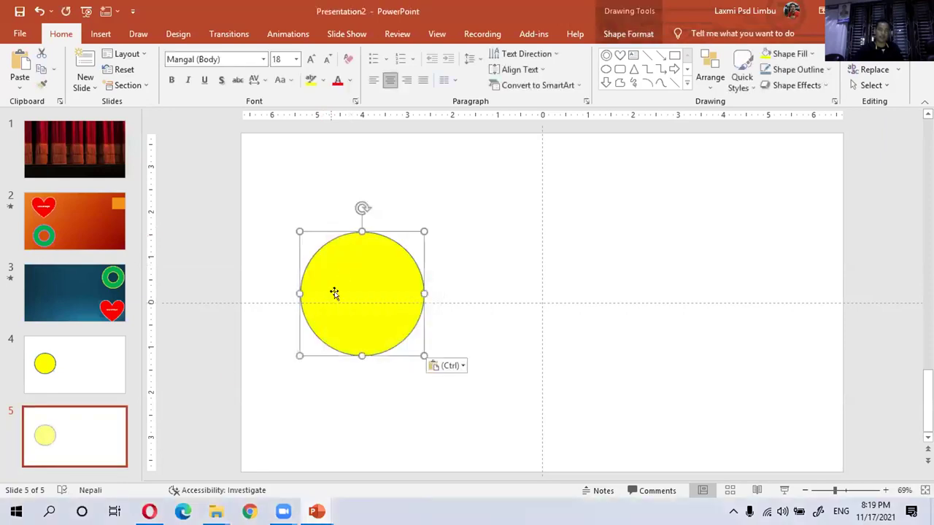
Step: Move the pasted circle to the right side of slide 5, comparing it against slide 4
left_click(65, 369)
left_click(61, 379)
left_click(55, 436)
left_click(44, 379)
left_click(40, 431)
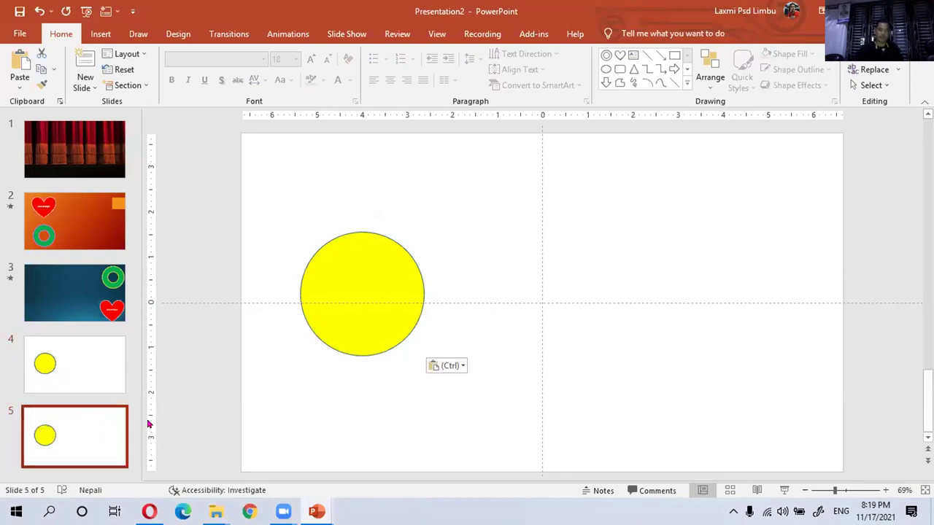
left_click(338, 321)
left_click_drag(338, 321, 729, 314)
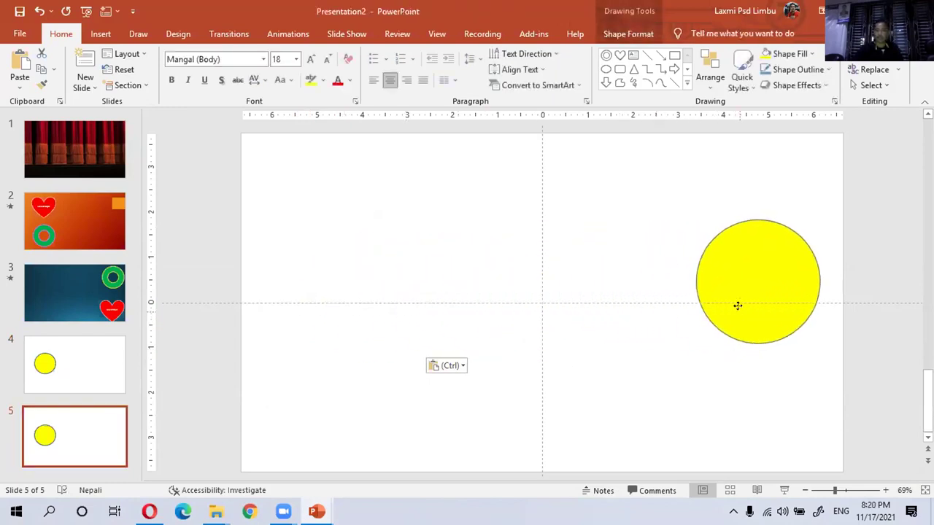
left_click_drag(729, 315, 733, 307)
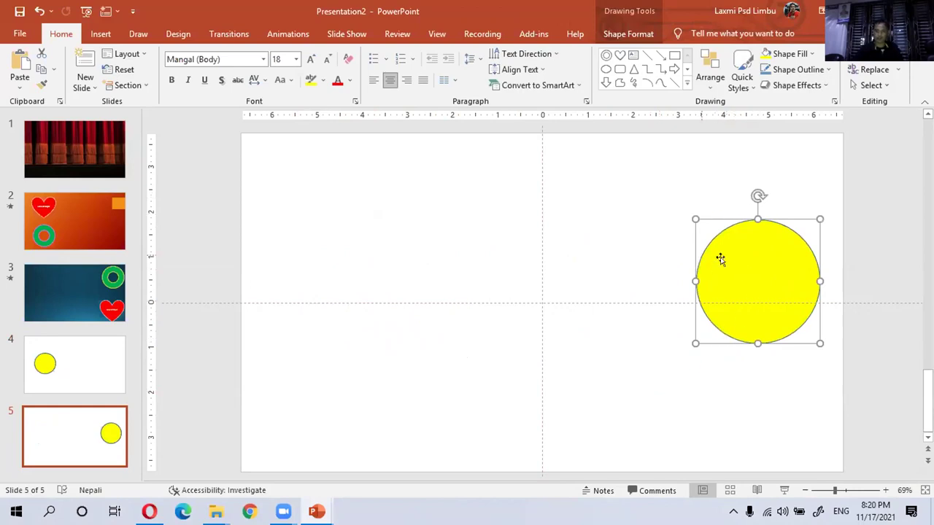
left_click(45, 369)
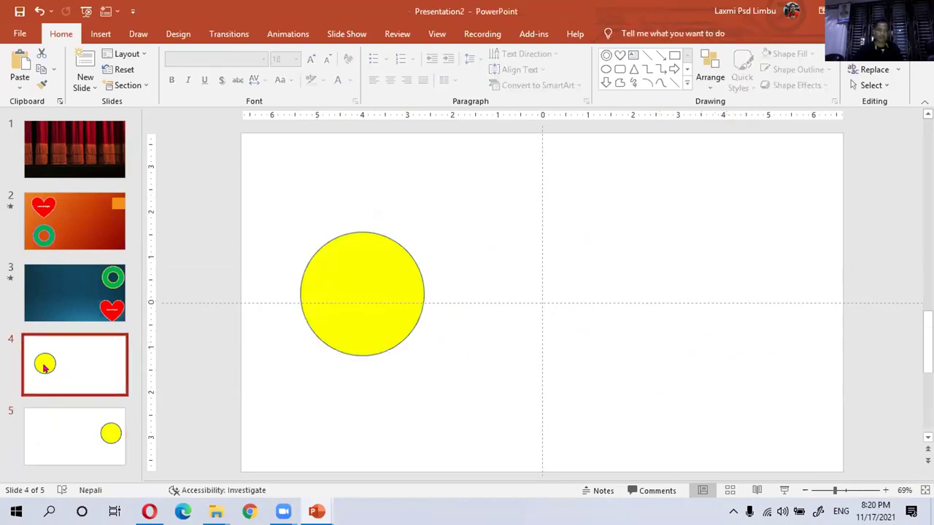
Step: Type the label 'Circle' inside slide 4's yellow circle
left_click(103, 434)
left_click(56, 365)
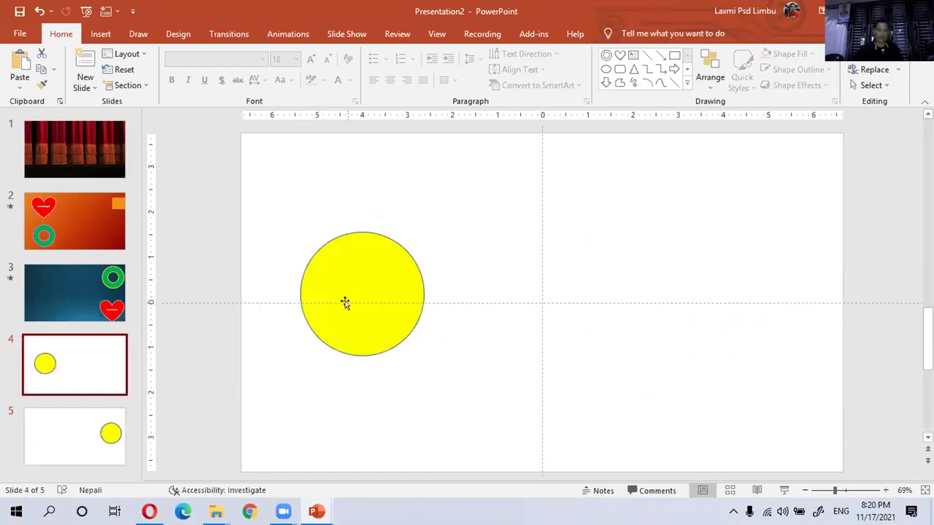
right_click(346, 273)
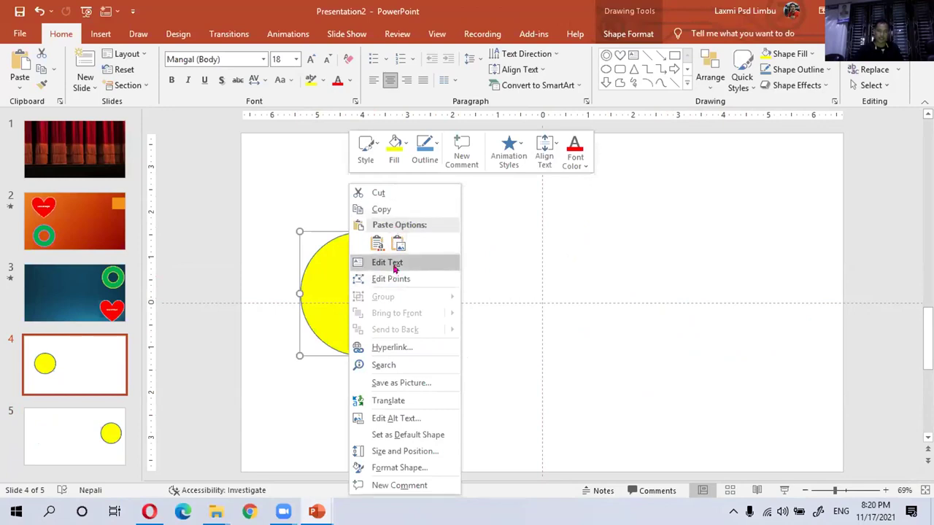
key("Return")
key("alt+shift")
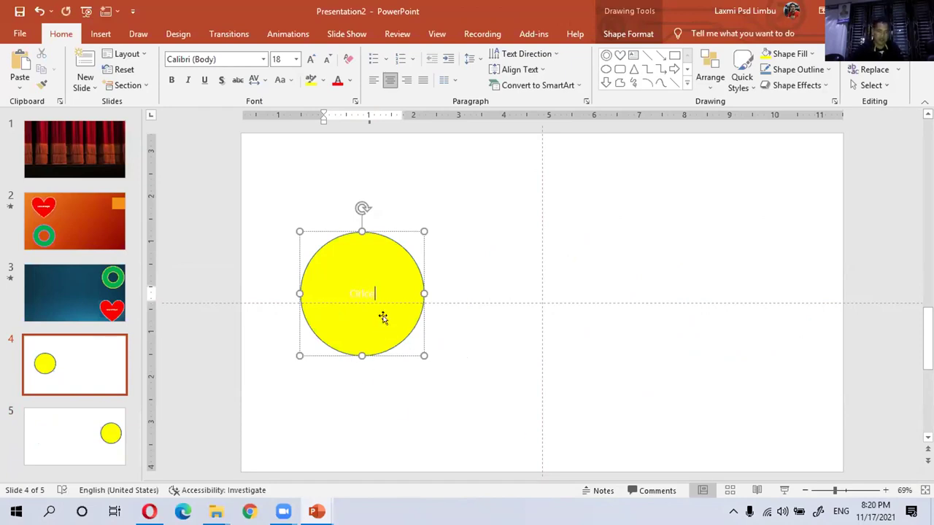
key("BackSpace")
key("BackSpace")
key("BackSpace")
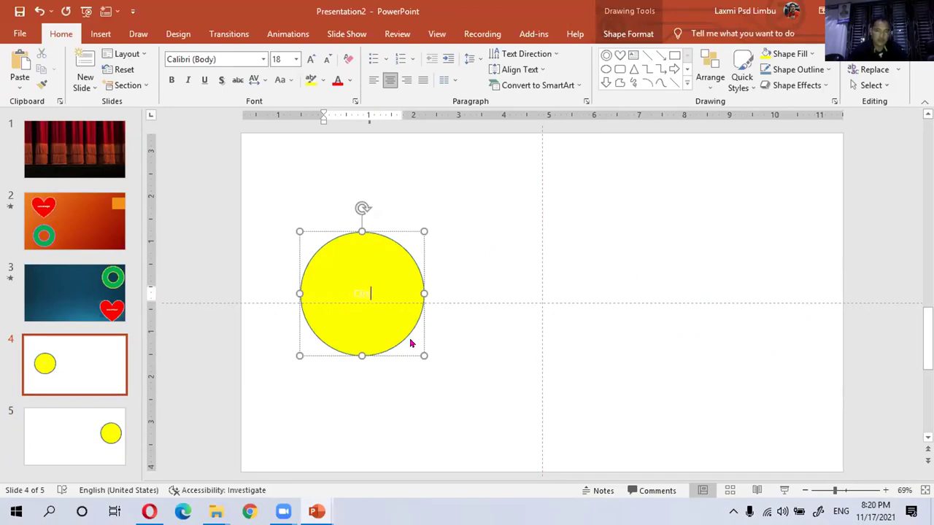
Step: Format the 'Circle' text as bold, red and 36 point
double_click(370, 289)
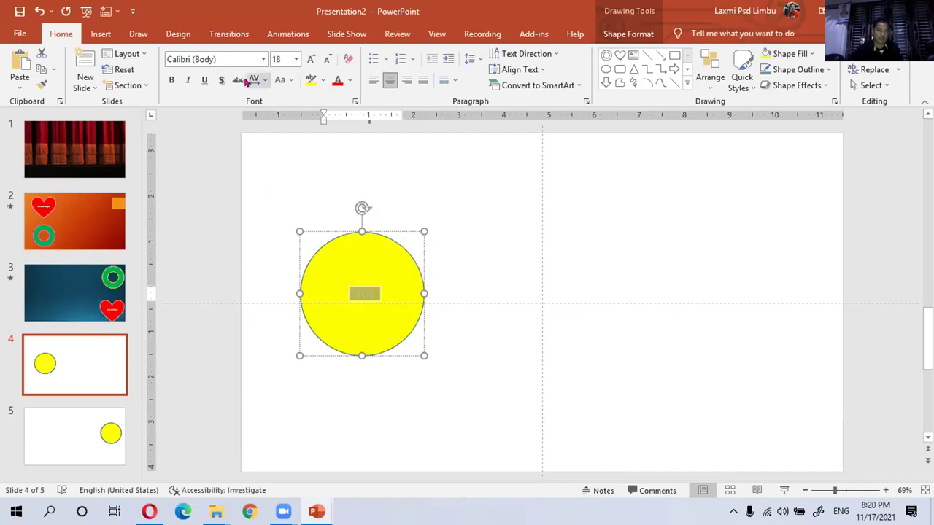
left_click(172, 80)
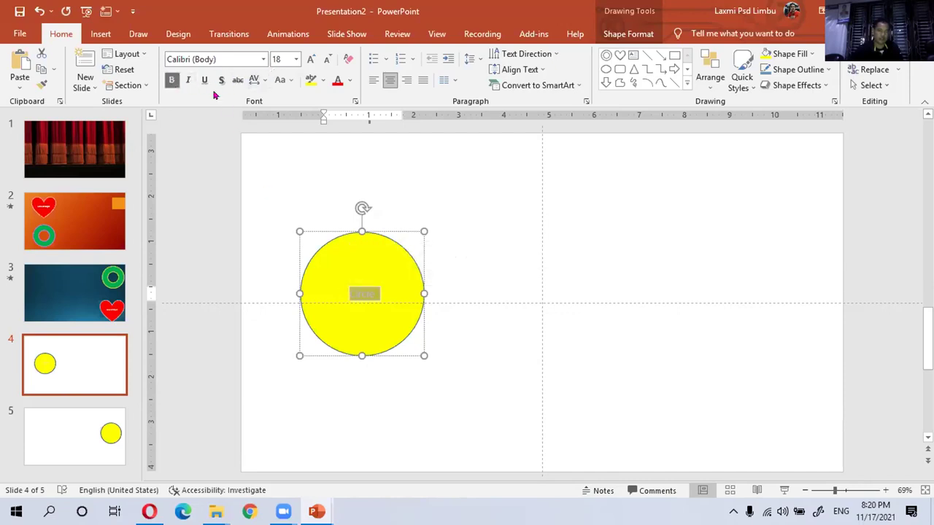
left_click(336, 82)
key("ctrl+shift+greater")
key("ctrl+shift+greater")
key("ctrl+shift+greater")
key("ctrl+shift+greater")
key("ctrl+shift+greater")
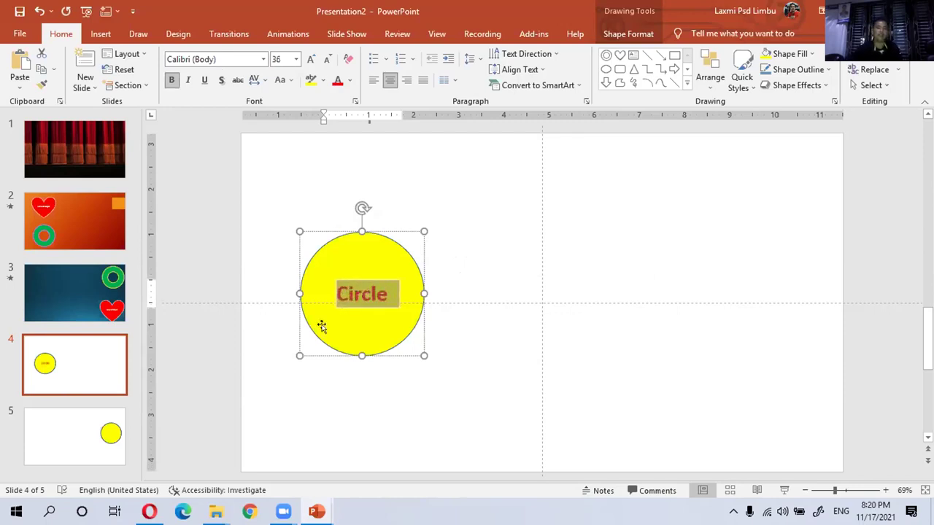
left_click(481, 329)
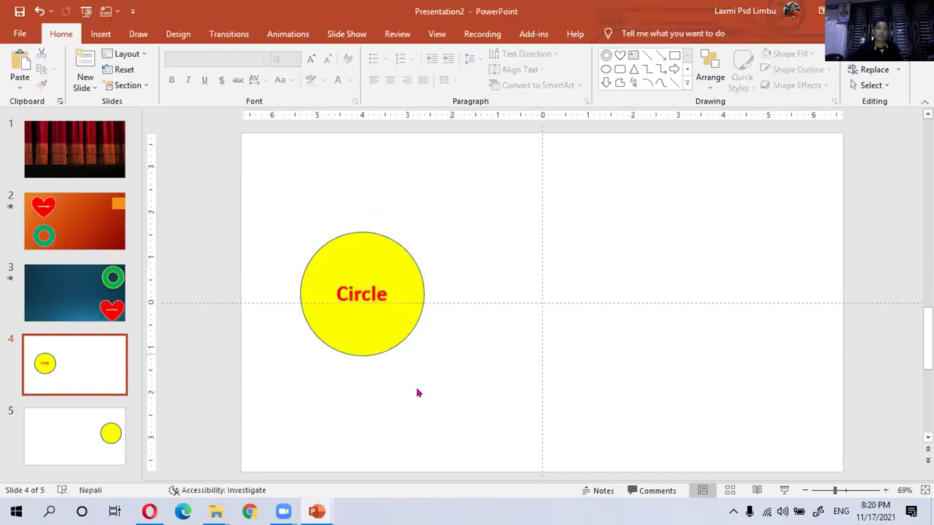
left_click(114, 434)
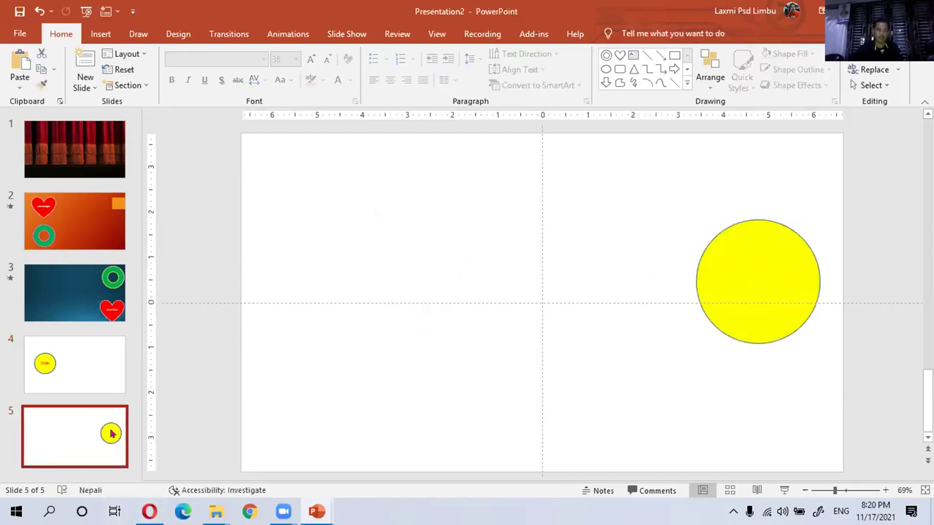
left_click(706, 321)
Step: Delete slide 5's plain circle, paste in slide 4's labelled circle with Use Destination Theme, and nudge it right
key("Delete")
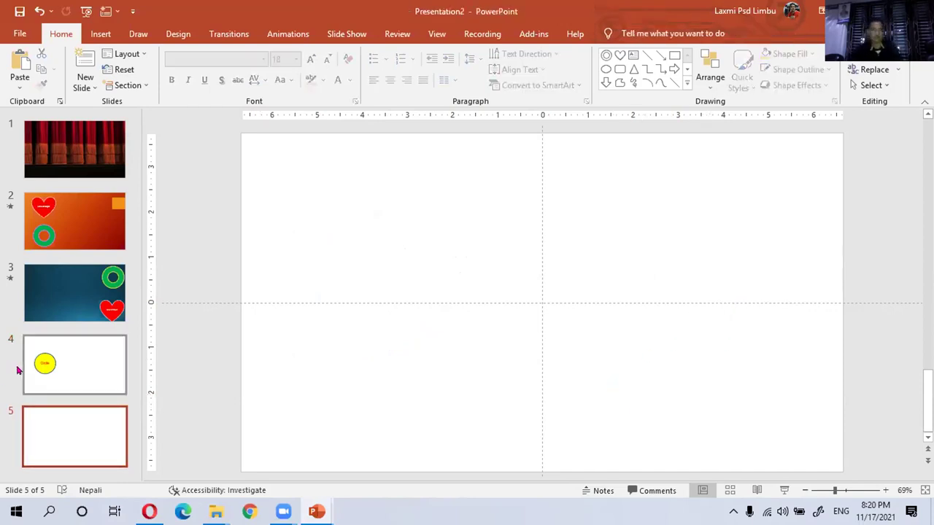
left_click(59, 369)
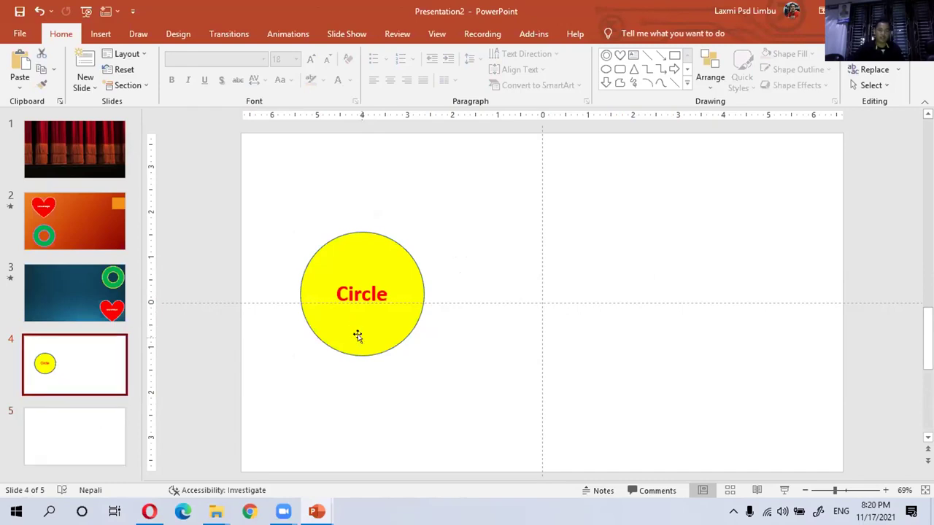
right_click(359, 338)
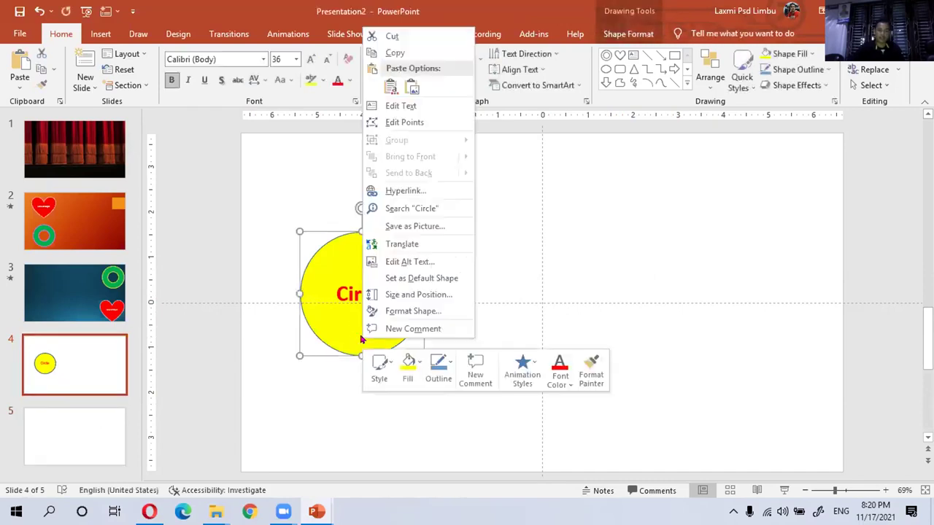
left_click(395, 54)
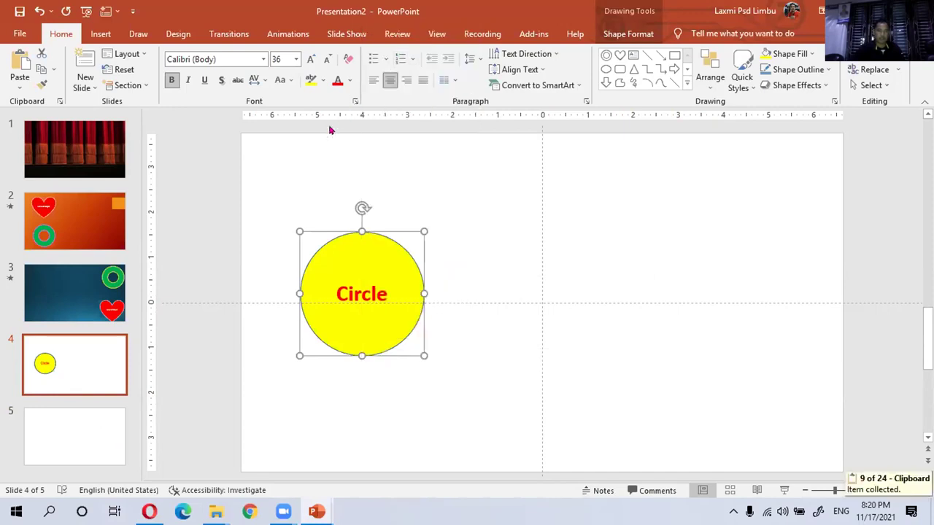
left_click(80, 433)
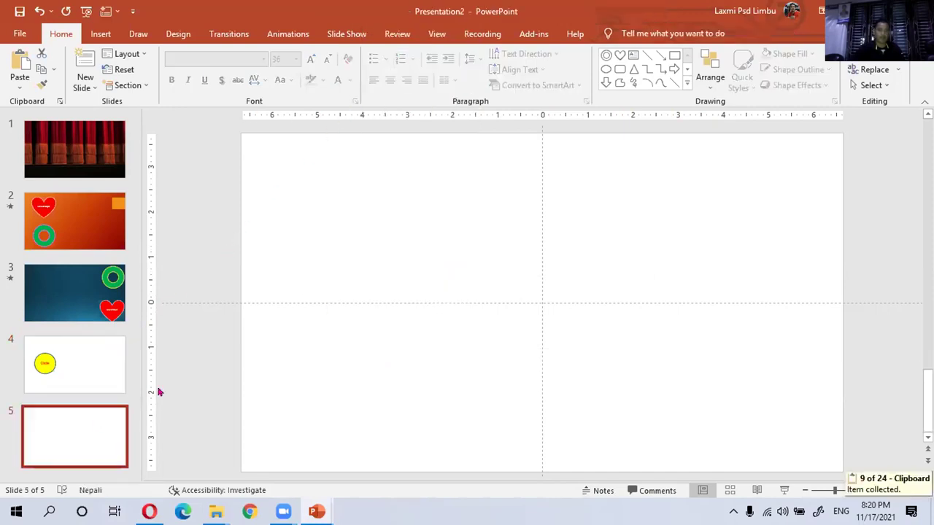
right_click(323, 214)
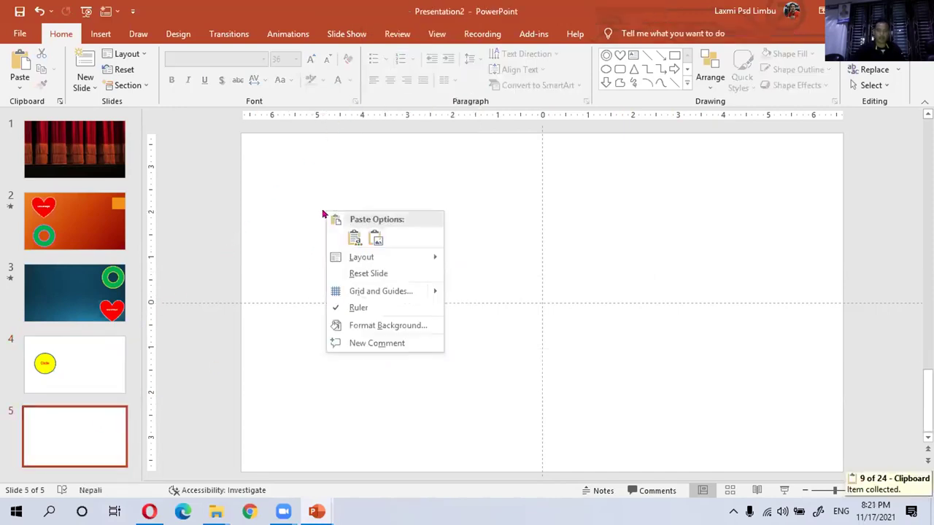
left_click(353, 237)
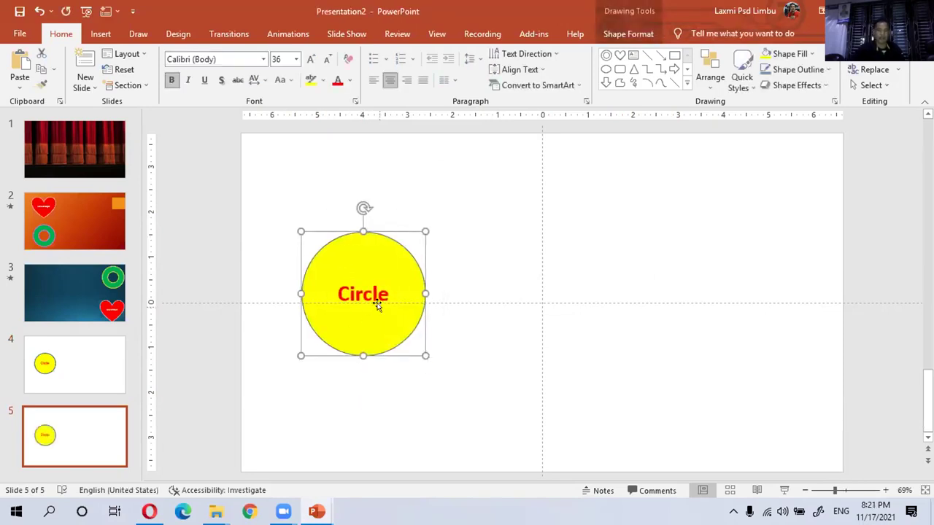
key("Right")
key("Right")
key("Right")
key("Right")
key("Right")
key("Right")
key("Right")
key("Right")
key("Right")
key("Right")
key("Right")
key("Right")
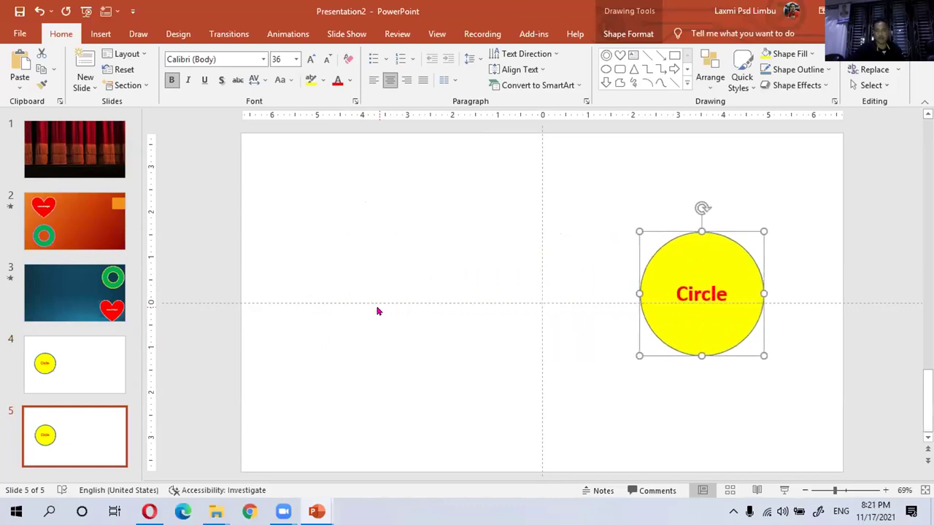
key("Right")
key("Right")
key("Right")
key("Right")
key("Right")
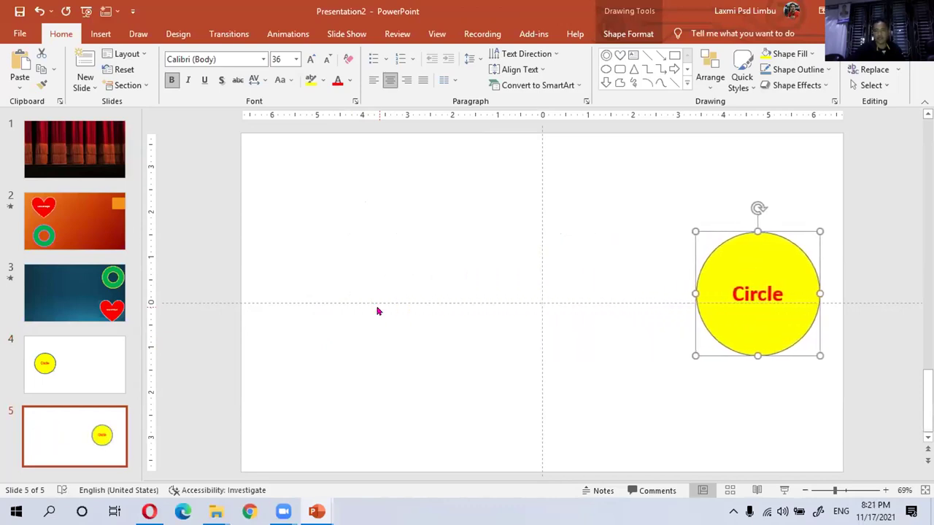
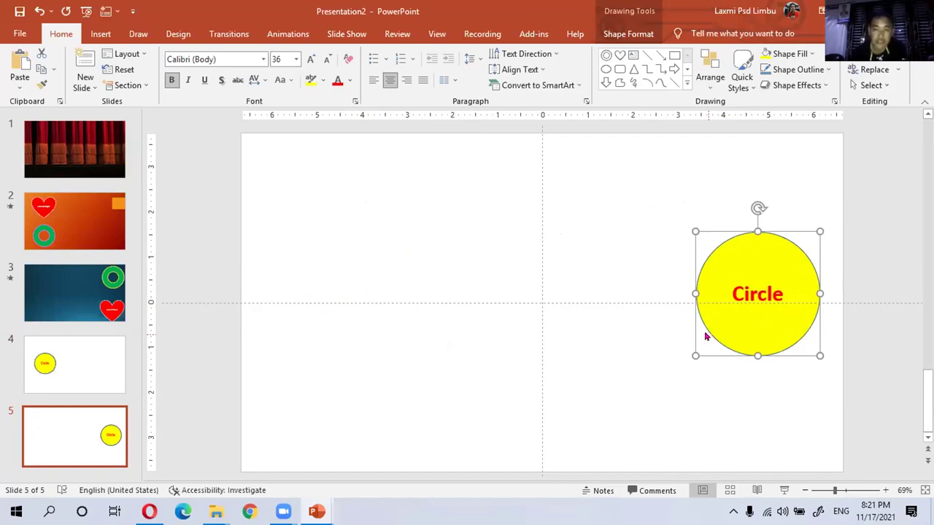
Step: Change the yellow 'Circle' shape on slide 5 into a Rectangle using Edit Shape
left_click(617, 36)
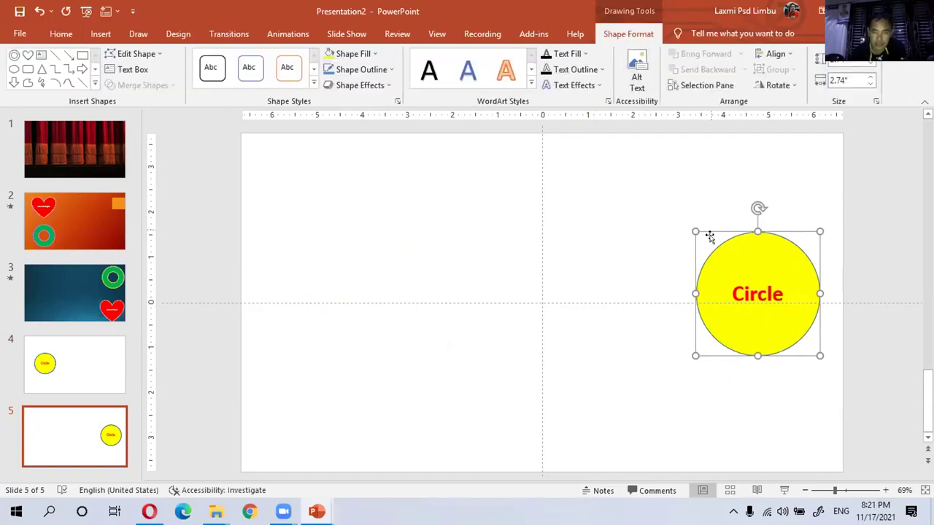
left_click(565, 323)
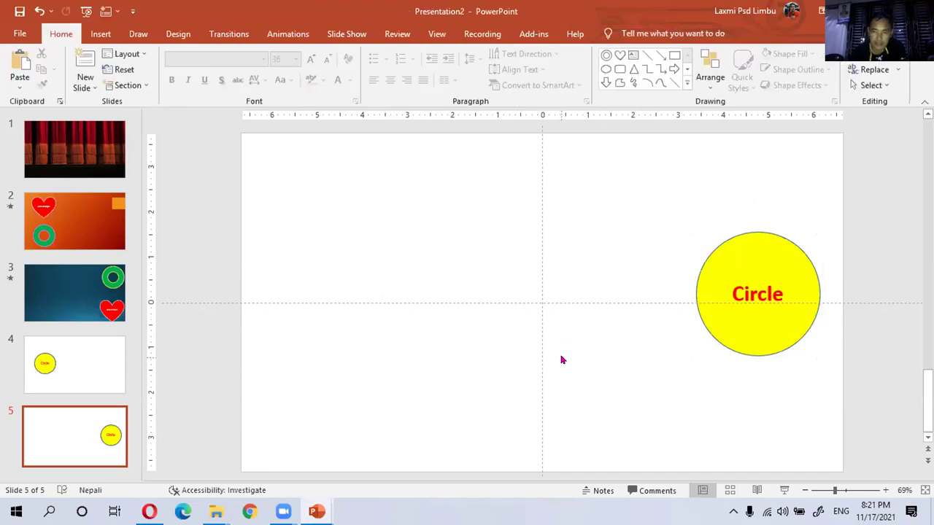
left_click(704, 323)
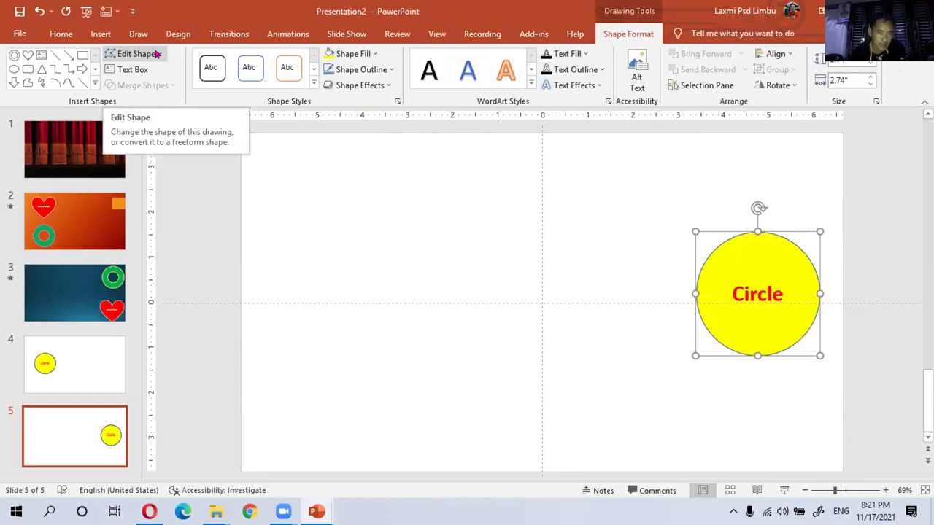
left_click(156, 55)
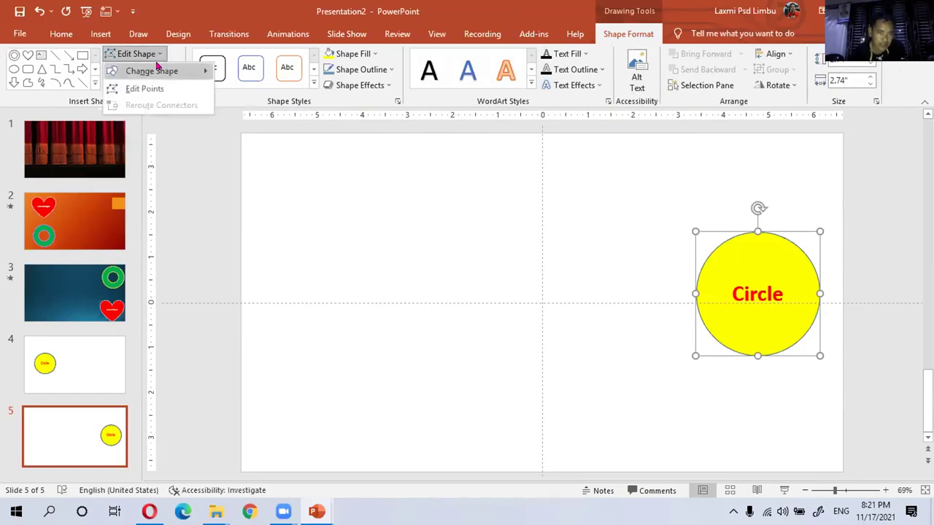
mouse_move(157, 67)
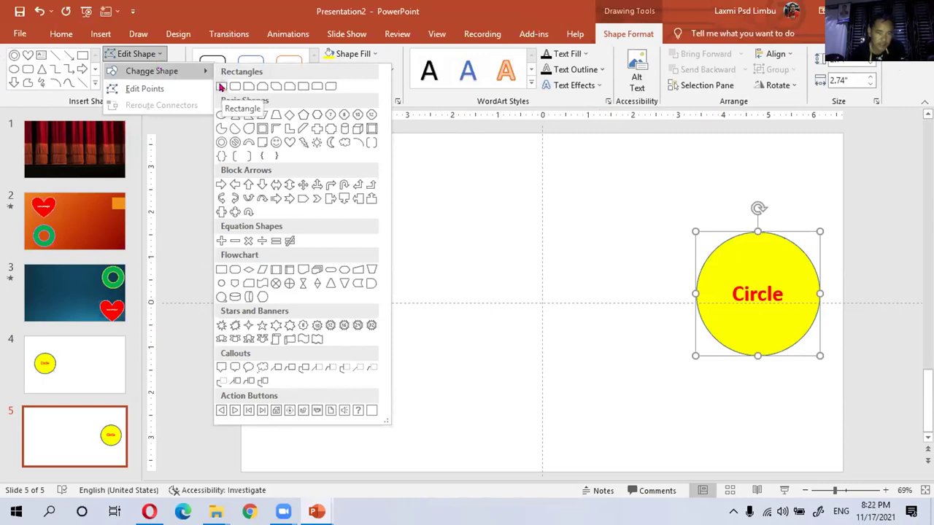
left_click(222, 86)
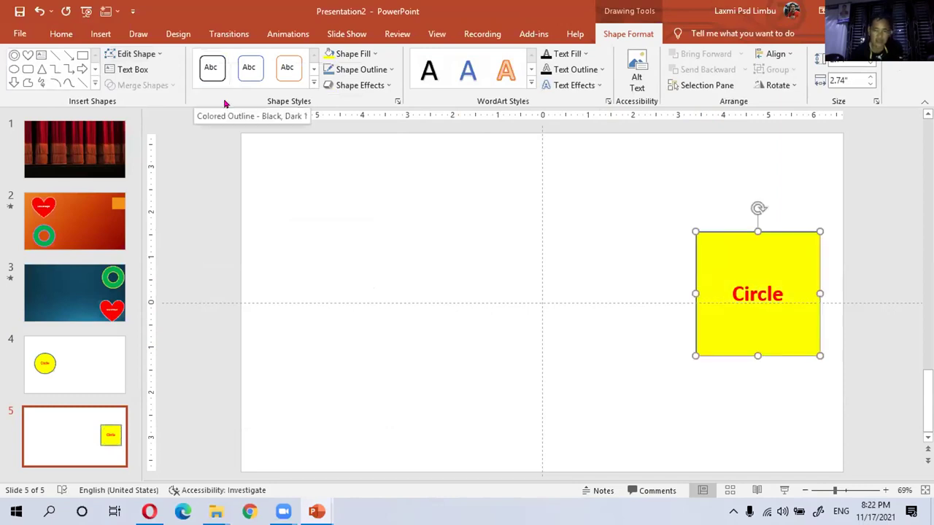
Step: Replace the shape's label 'Circle' with 'Square'
left_click(728, 289)
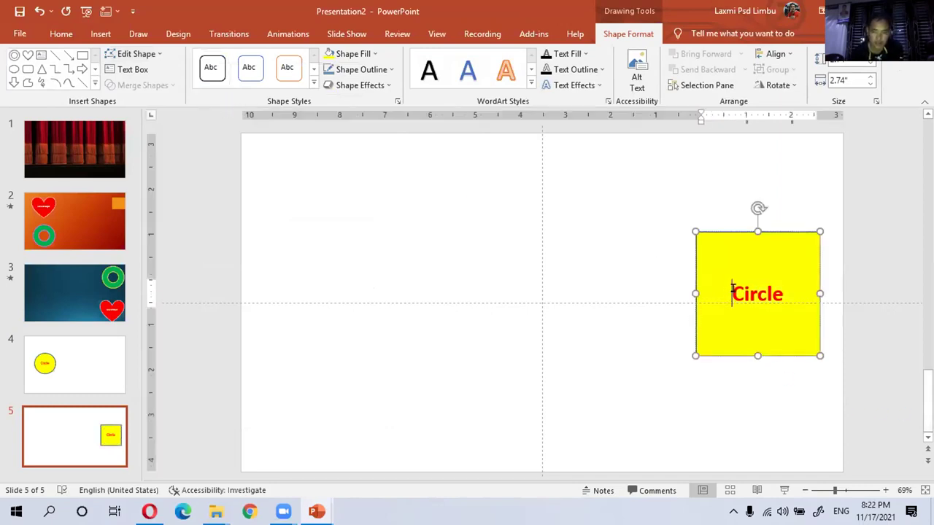
double_click(760, 294)
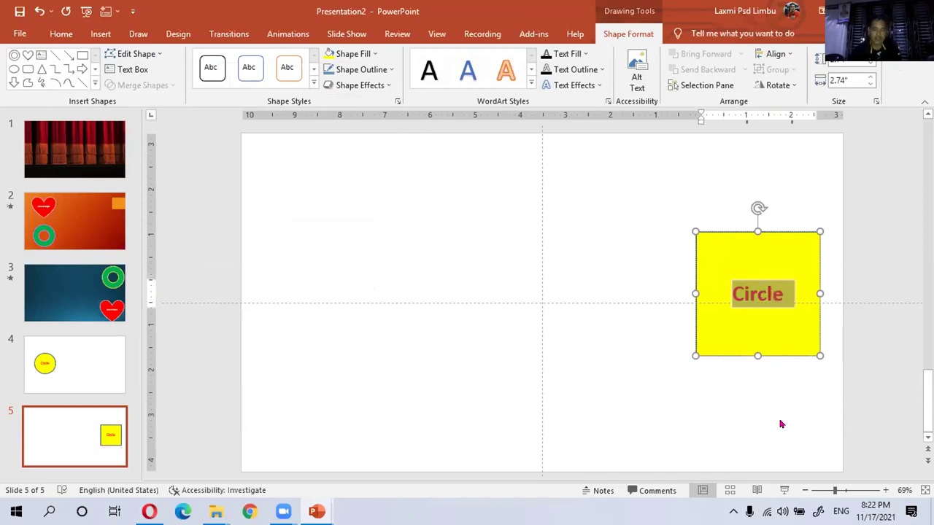
type("Sqa")
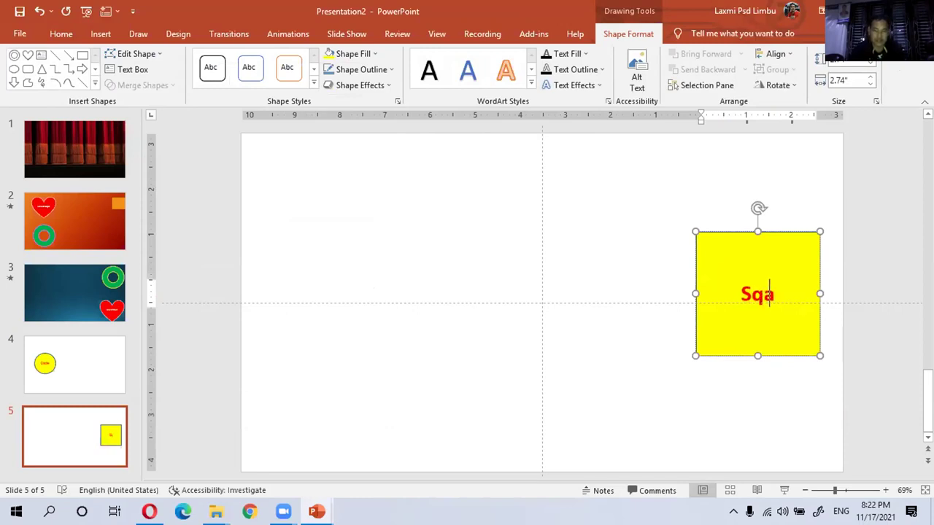
key("BackSpace")
type("uare")
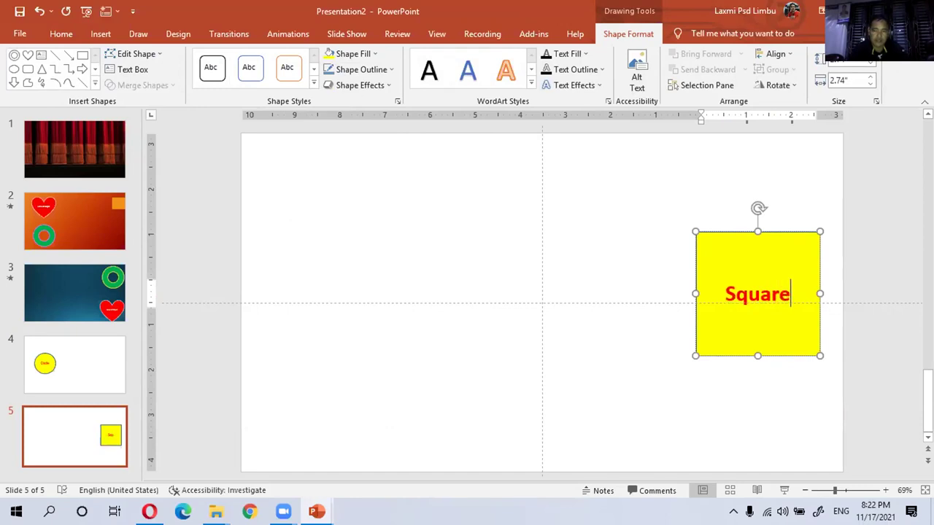
Step: Fill the Square shape with green and switch to slide 4
left_click(703, 352)
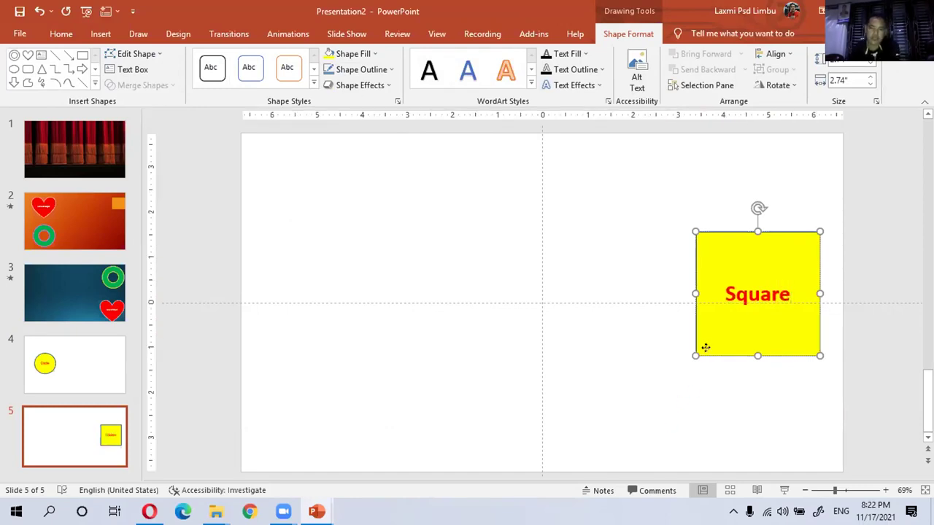
left_click(353, 54)
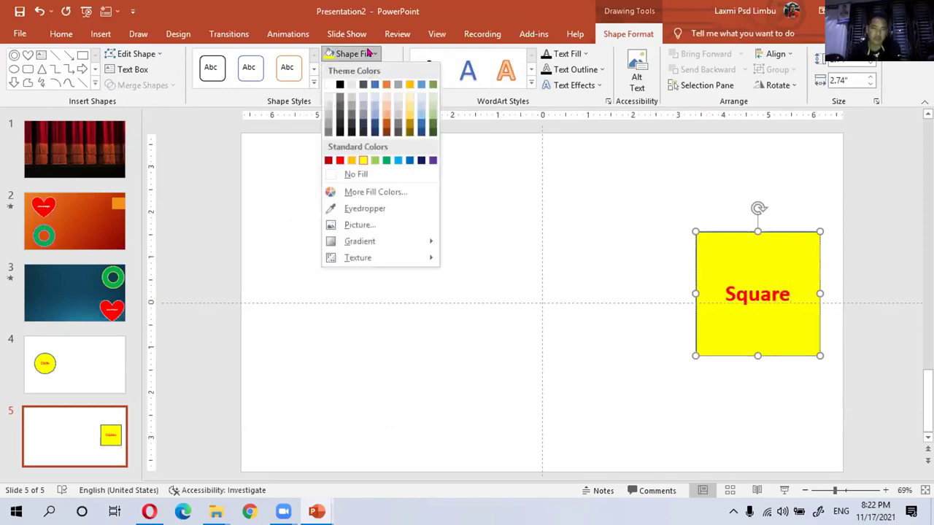
left_click(385, 160)
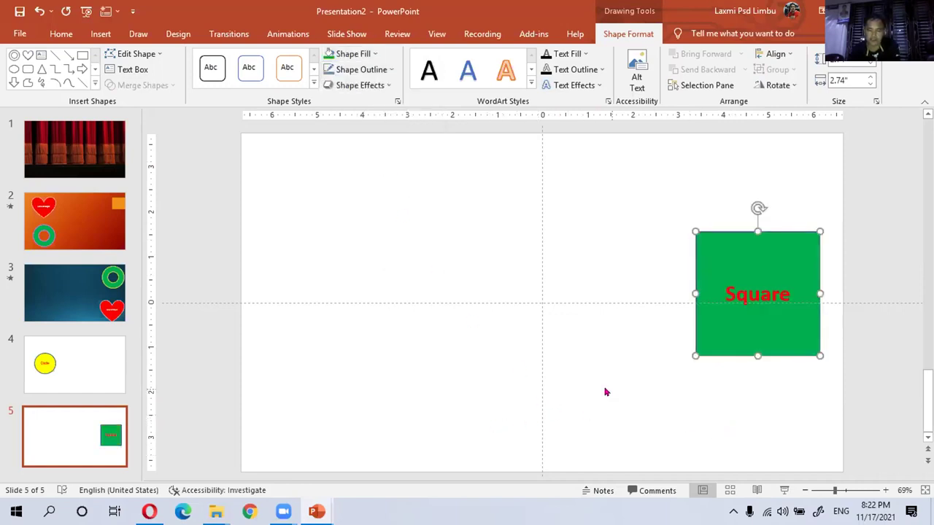
left_click(40, 362)
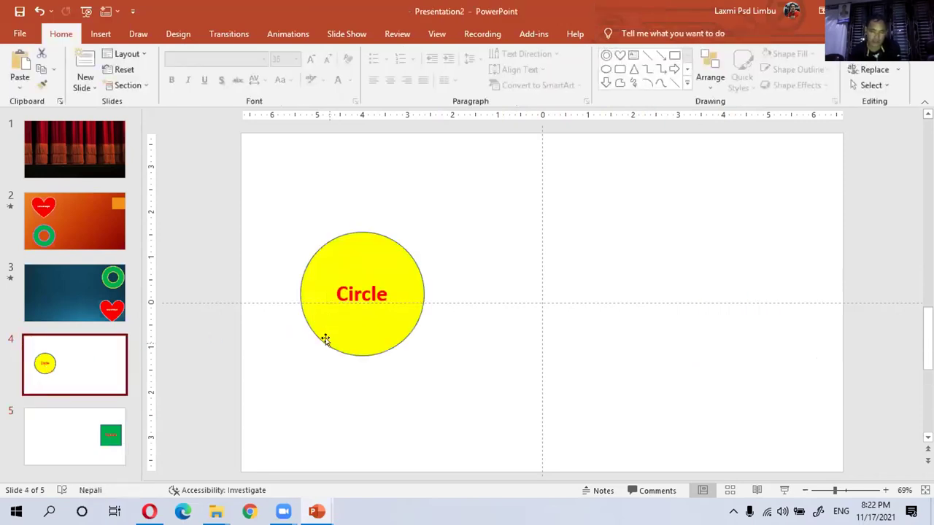
Step: Select the yellow circle on slide 4 and look over its right-click menu
left_click(328, 338)
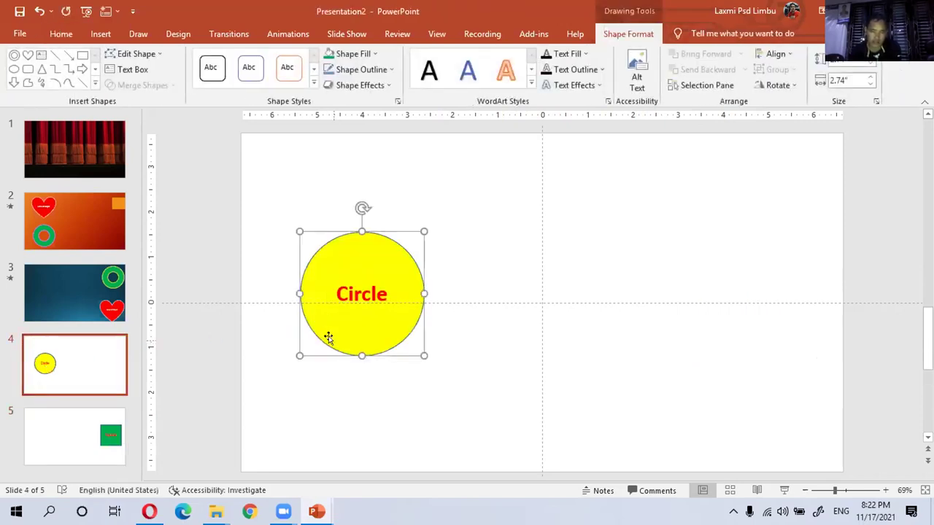
right_click(328, 338)
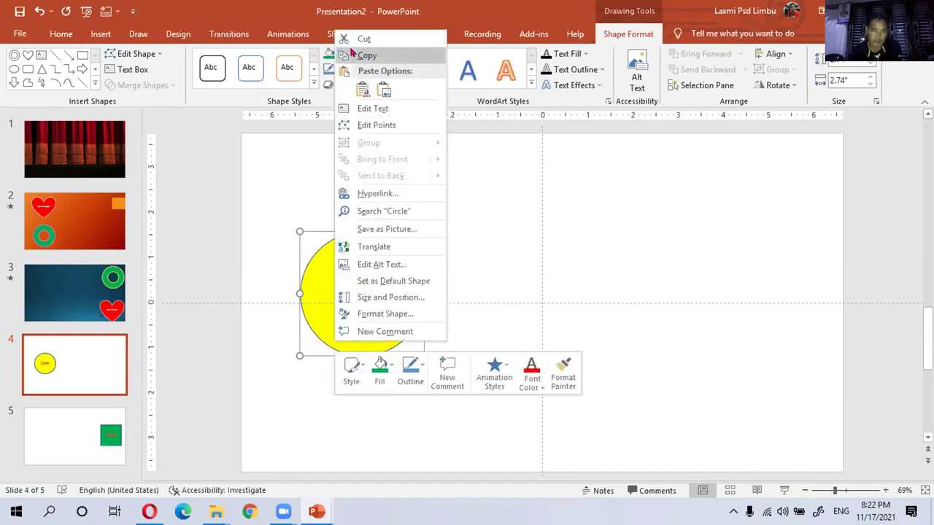
left_click(50, 447)
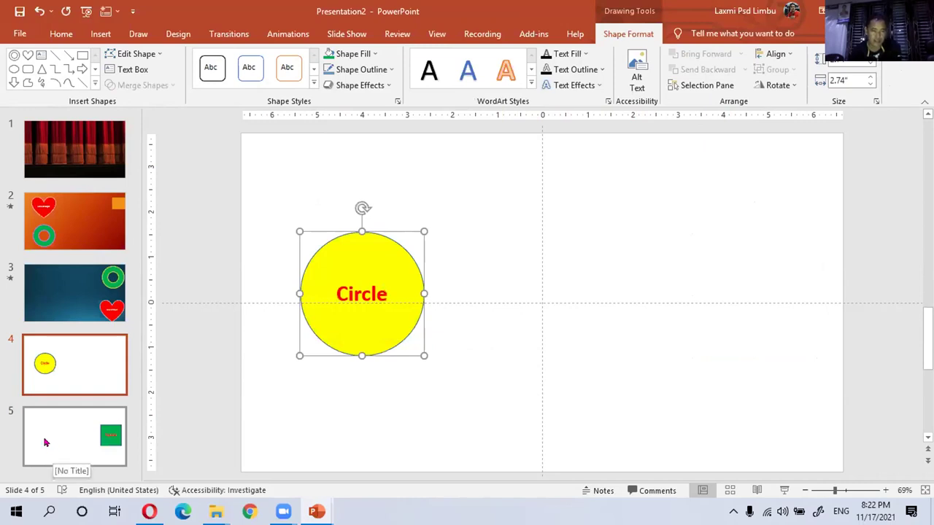
Step: Check the green Square's Edit Shape options on slide 5 without changes, then return to slide 4
left_click(45, 442)
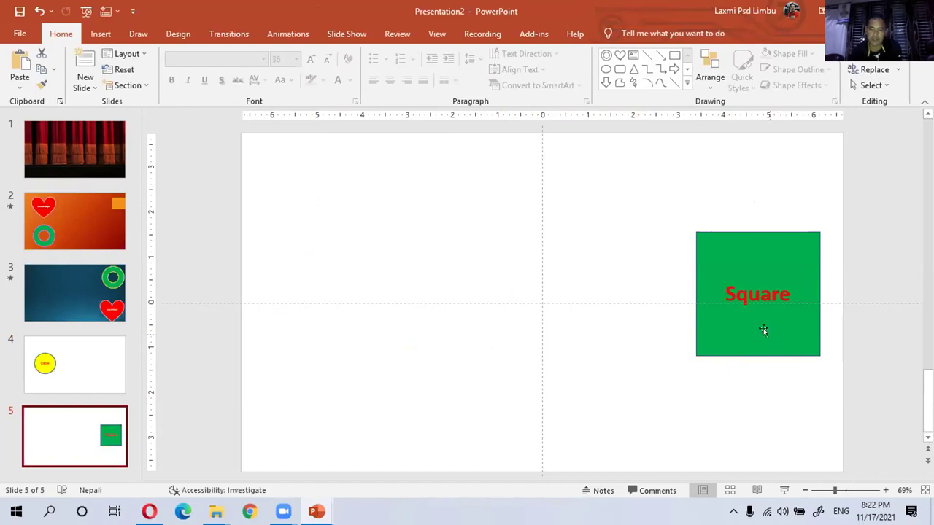
double_click(738, 258)
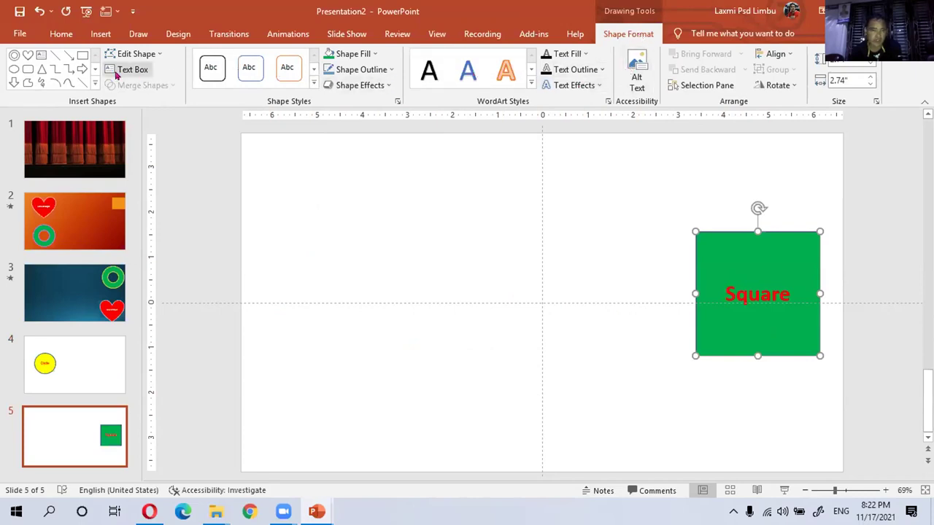
left_click(136, 54)
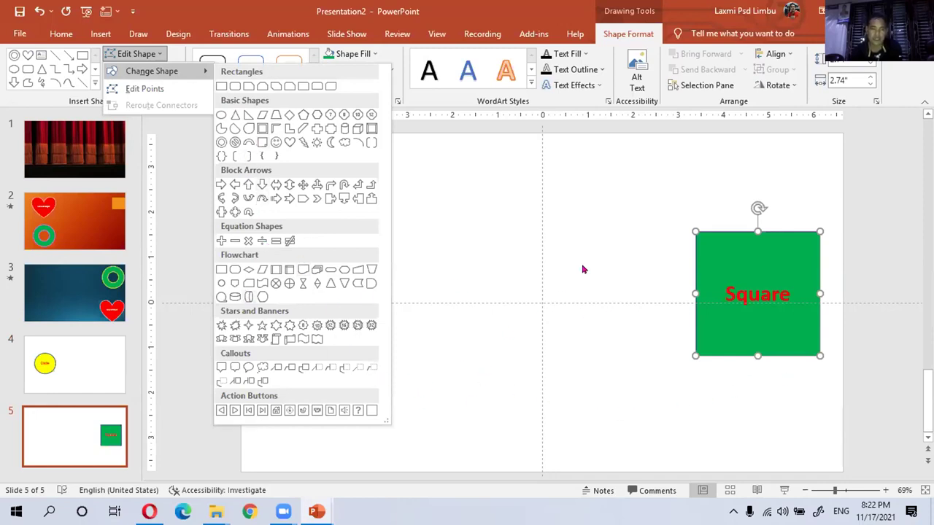
key("Escape")
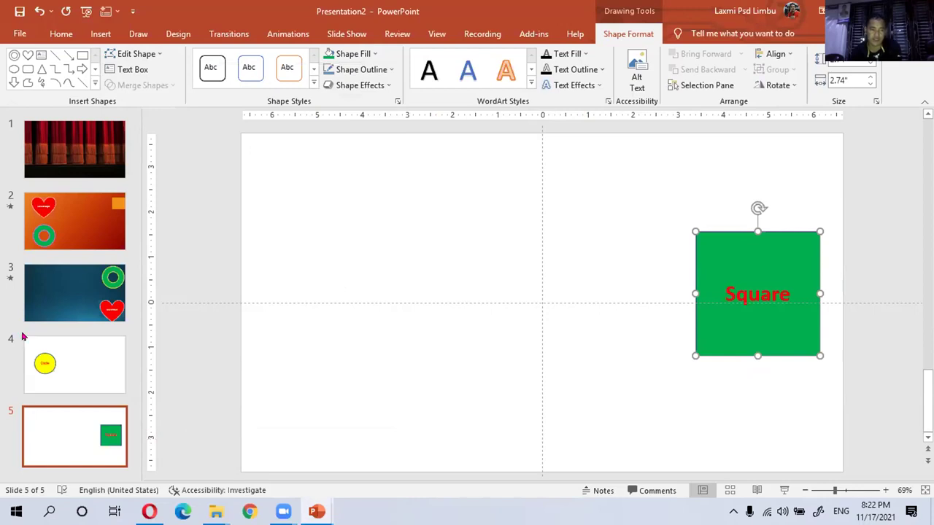
left_click(63, 360)
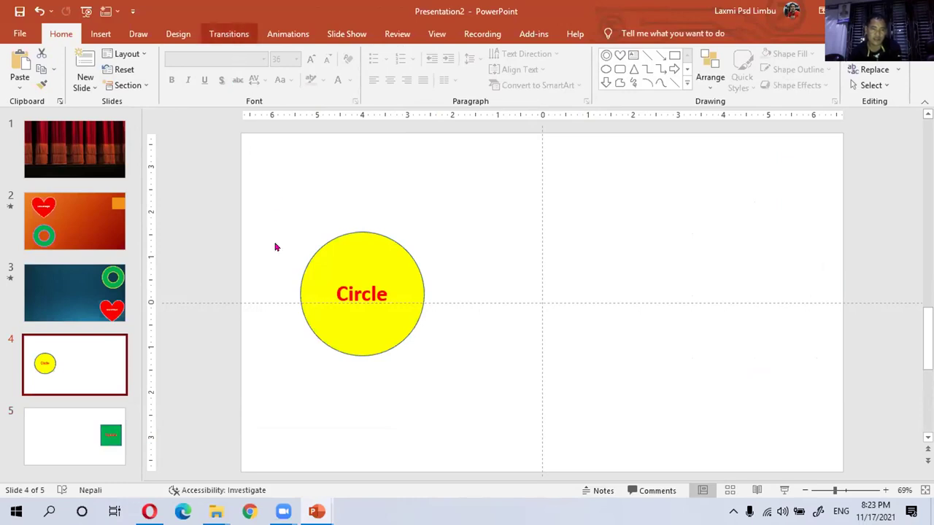
Step: Apply the Glitter transition to slide 4 from the full gallery, then move to slide 5
left_click(232, 36)
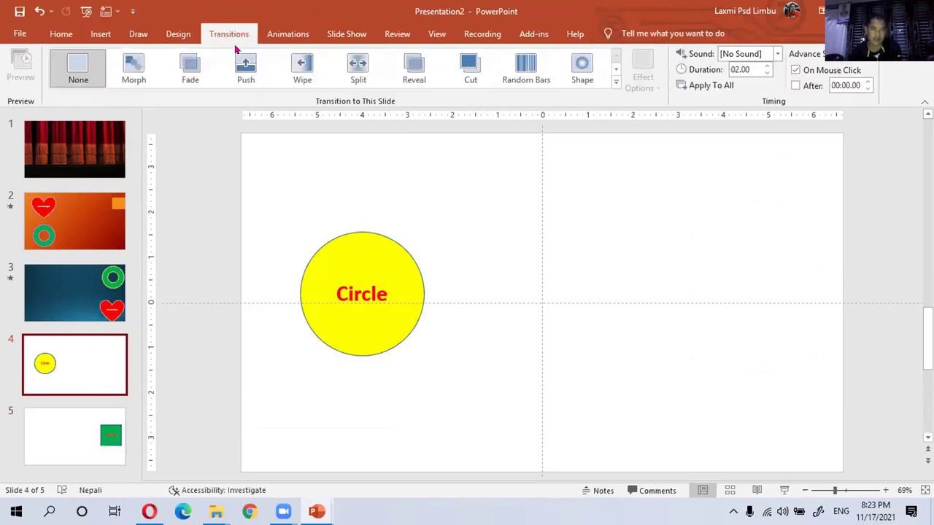
left_click(616, 85)
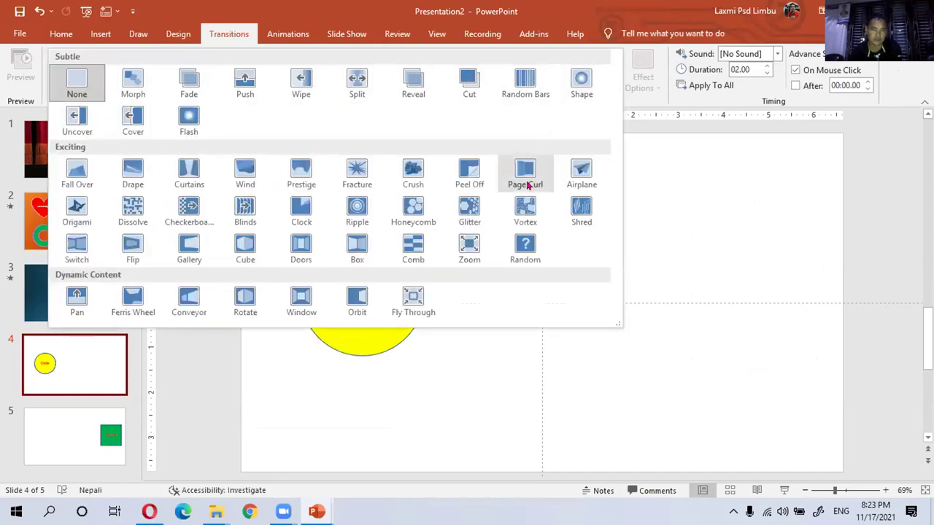
left_click(470, 213)
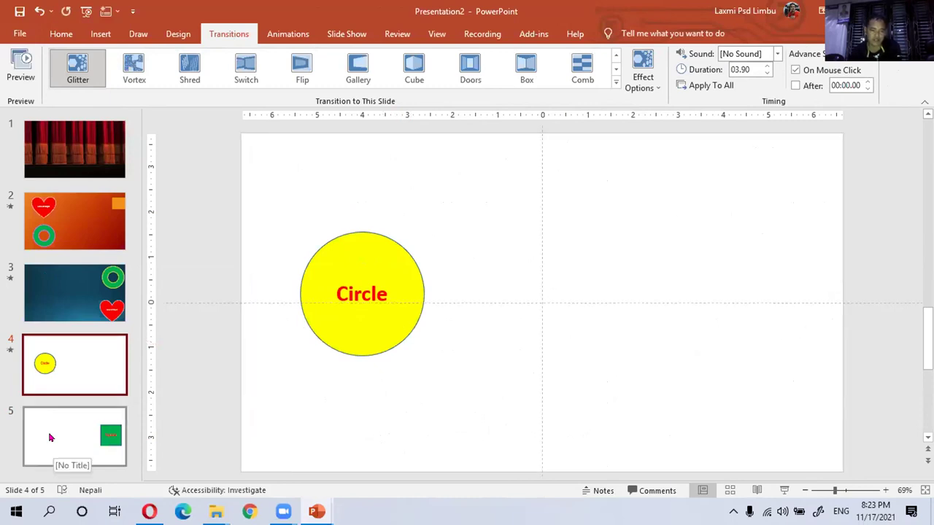
left_click(50, 438)
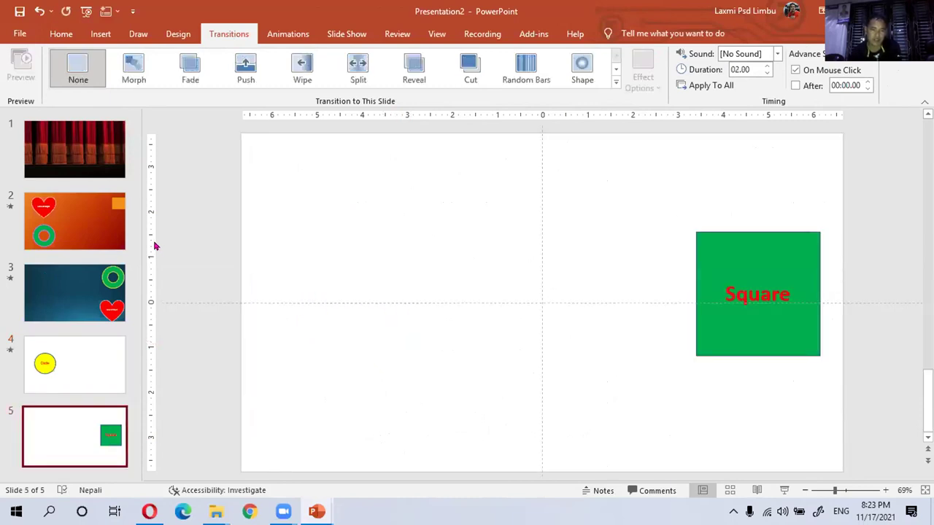
Step: Apply the Morph transition to slide 5, then select slide 1
left_click(133, 69)
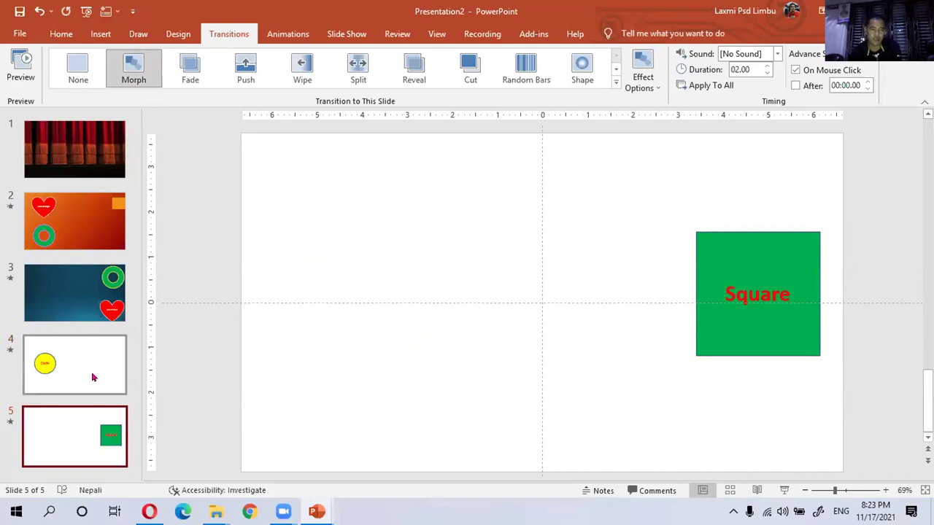
left_click(58, 158)
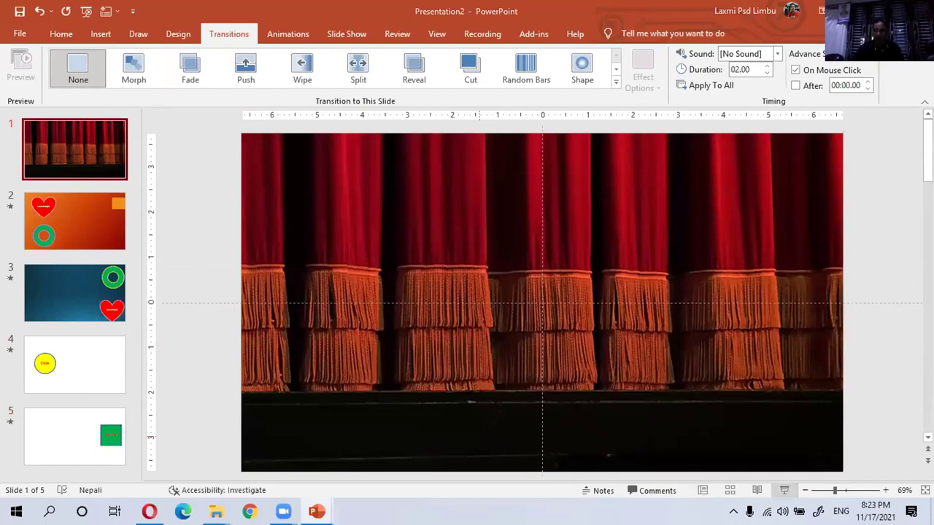
Step: Start the slide show from slide 1 and advance through to the green Square slide
left_click(785, 490)
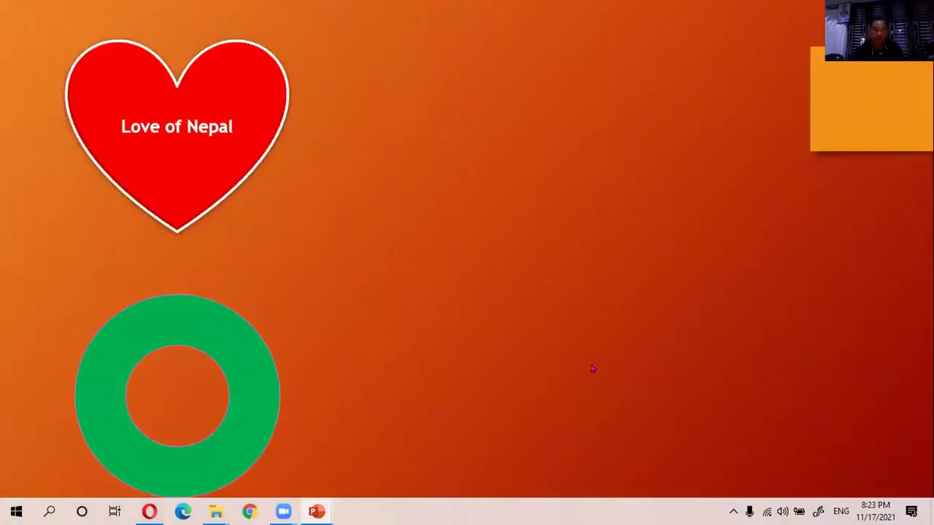
left_click(464, 234)
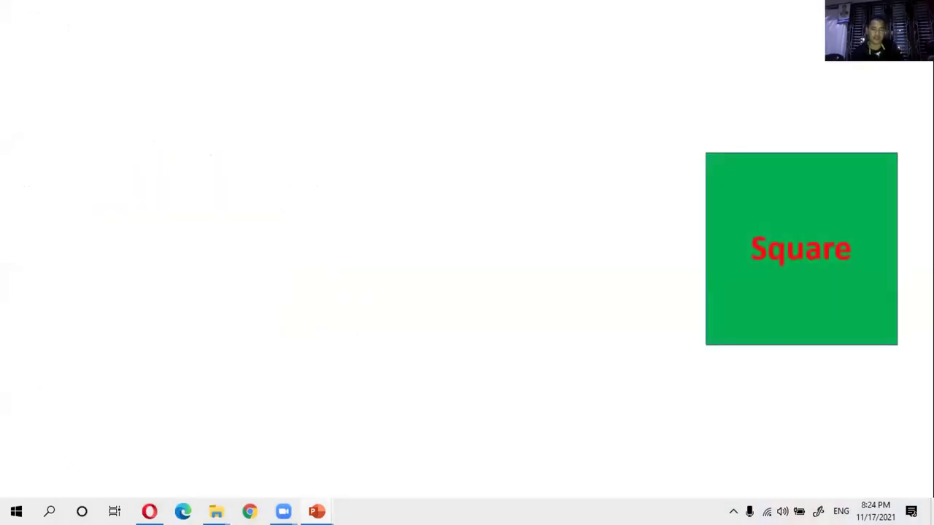
Step: End the show, flip between slides 4 and 5 to watch the Morph, then open slide 3
key("Escape")
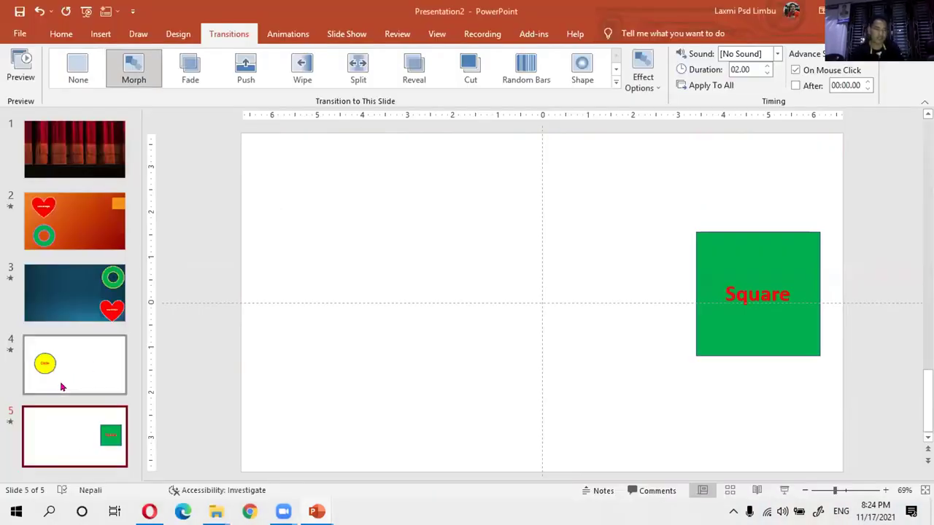
left_click(62, 387)
left_click(50, 443)
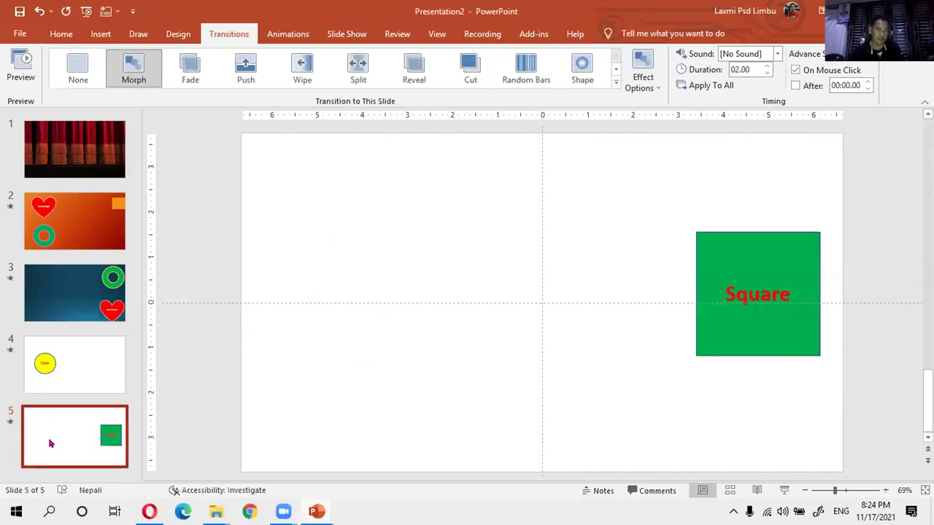
left_click(67, 362)
left_click(68, 427)
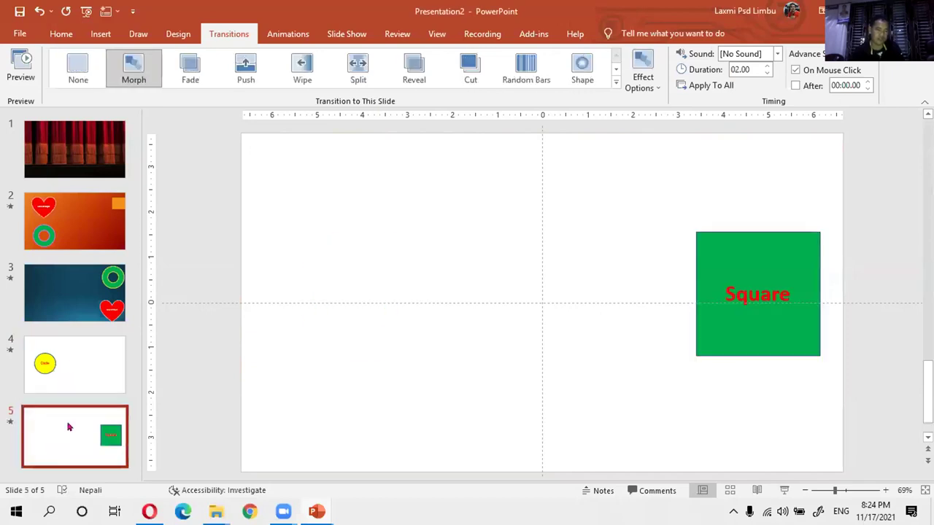
left_click(73, 389)
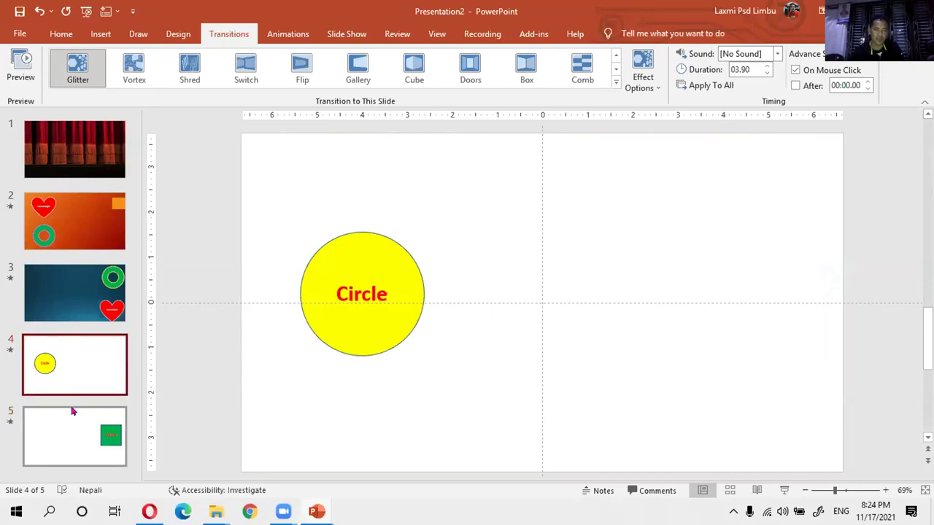
left_click(72, 221)
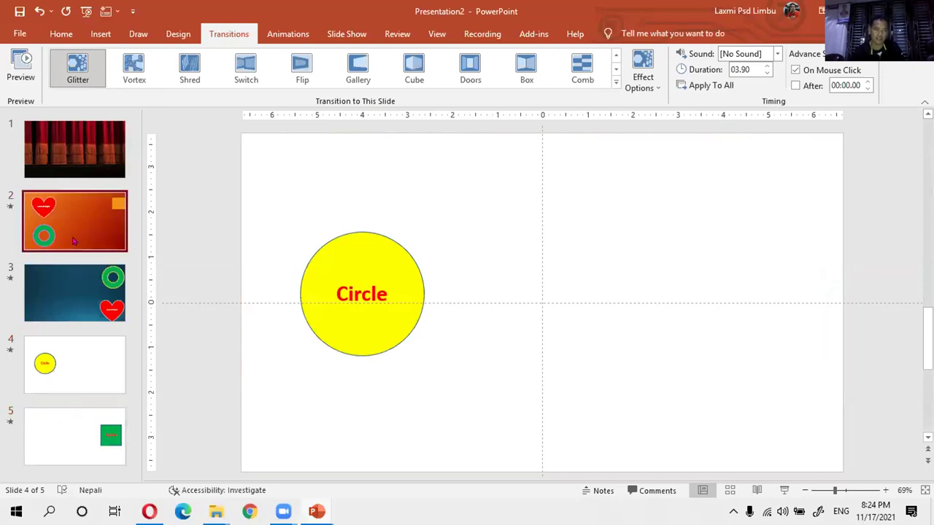
left_click(69, 281)
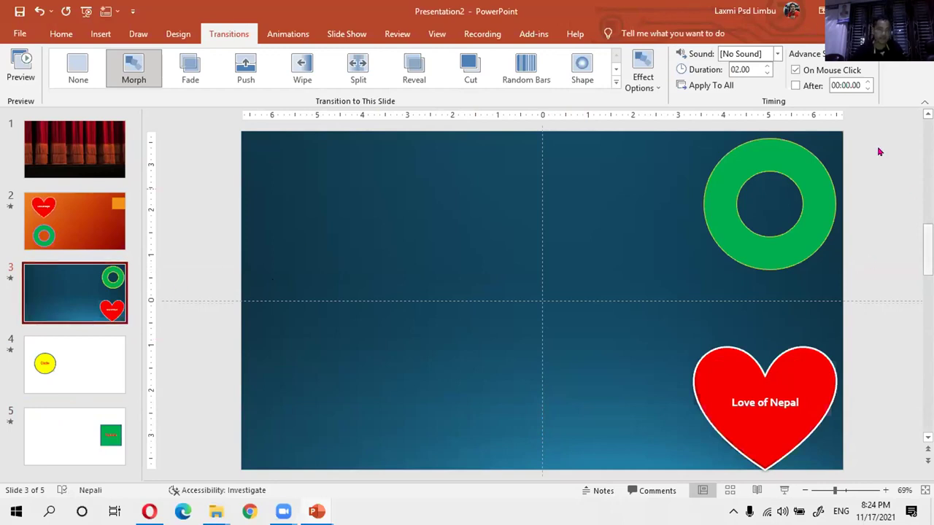
Step: Switch to the 'day-10 Design slides' presentation and browse its first two slides
key("super+d")
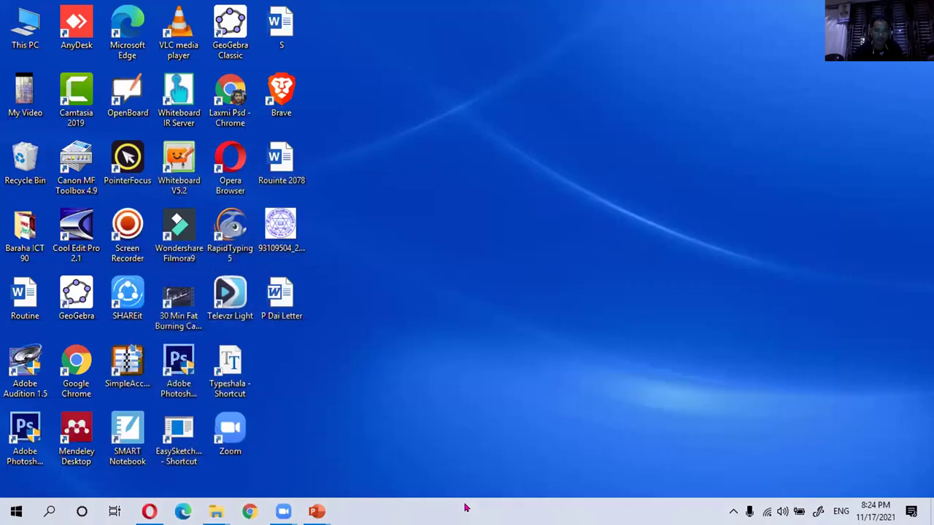
mouse_move(316, 511)
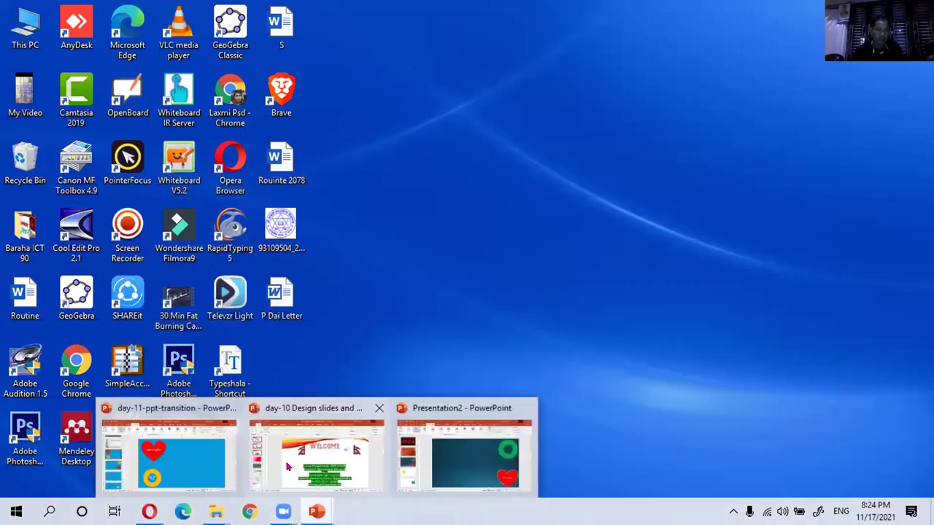
left_click(287, 466)
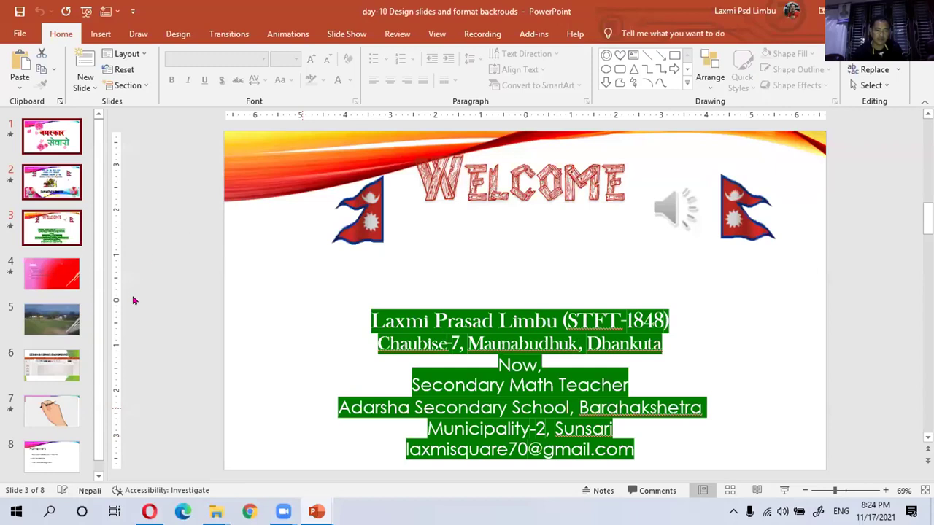
left_click(33, 143)
left_click(36, 180)
scroll(50, 251, "down", 1)
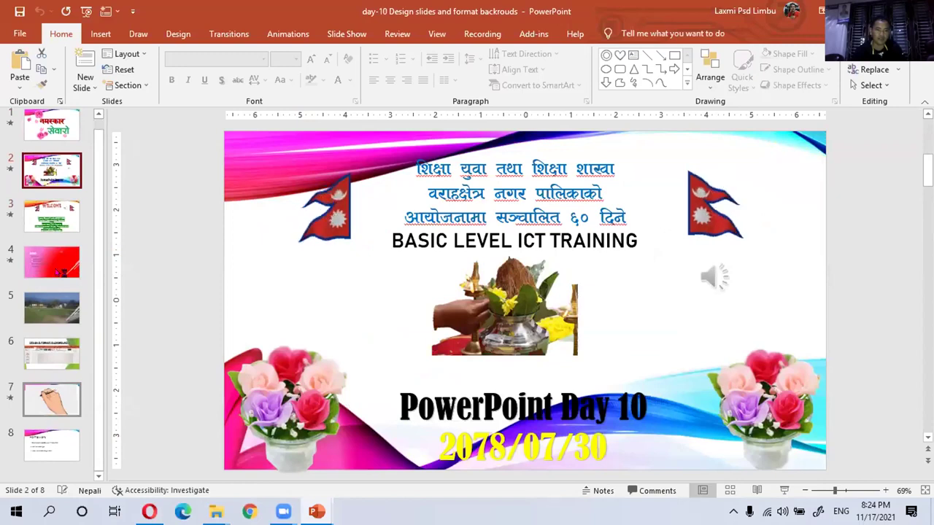
scroll(51, 143, "up", 1)
left_click(51, 142)
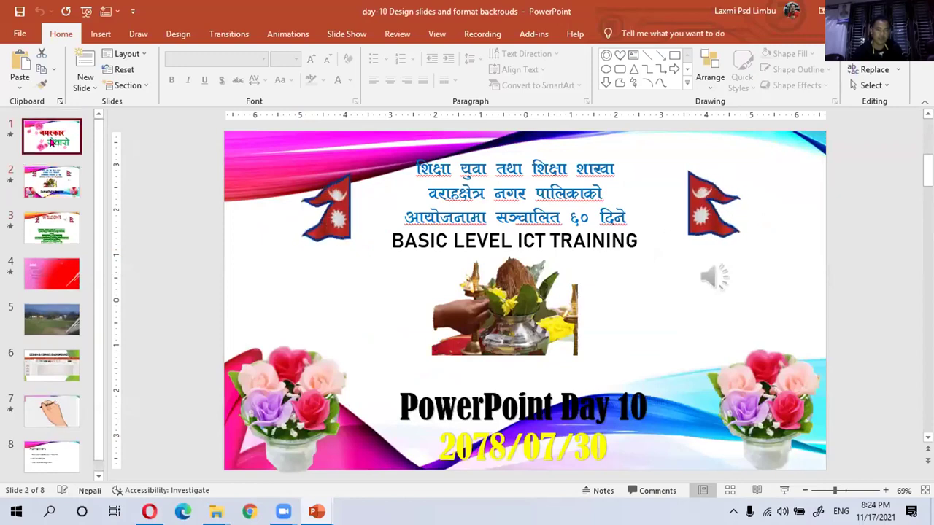
Step: Apply Curtains to slide 2 and Crush to the WELCOME slide, then open the AUDIO slide
left_click(57, 191)
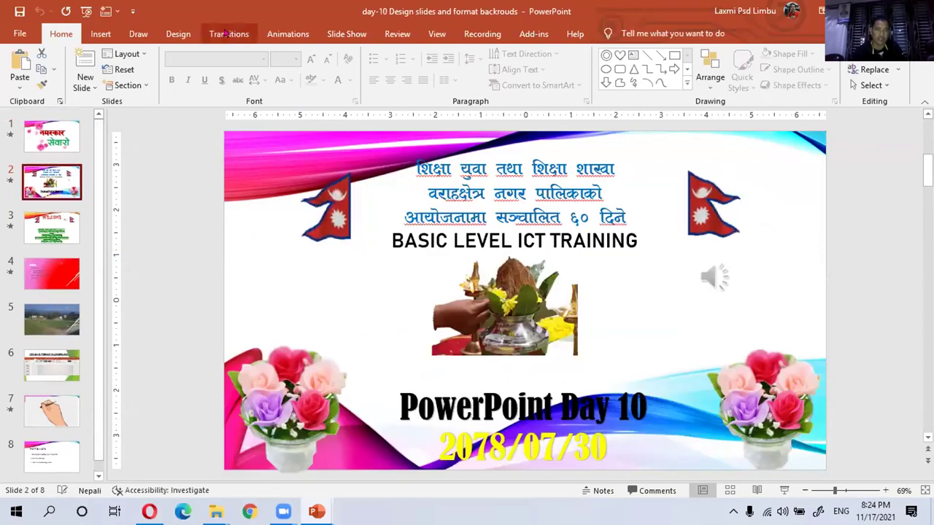
left_click(364, 83)
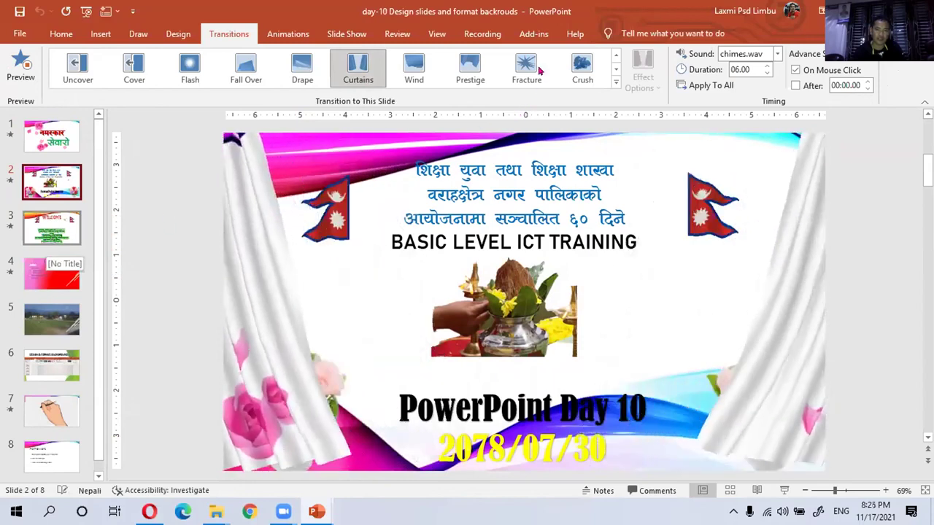
key("Down")
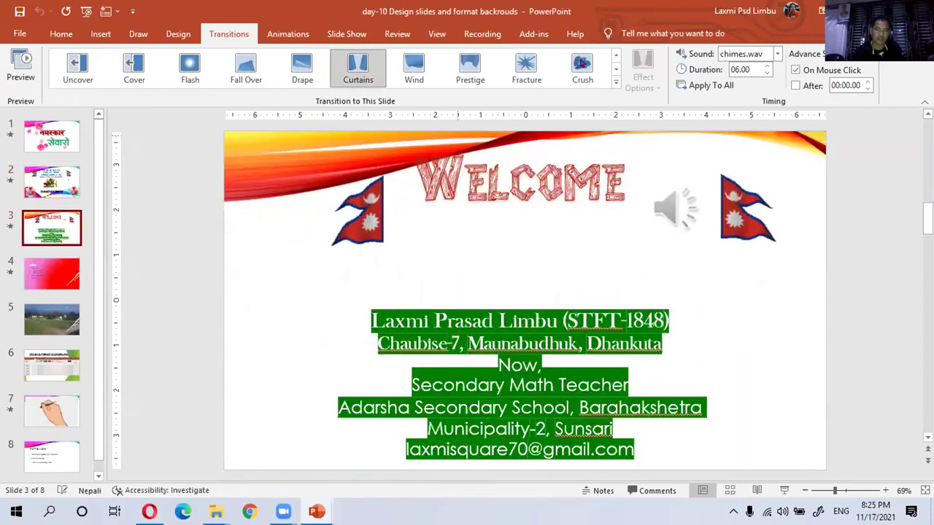
left_click(582, 63)
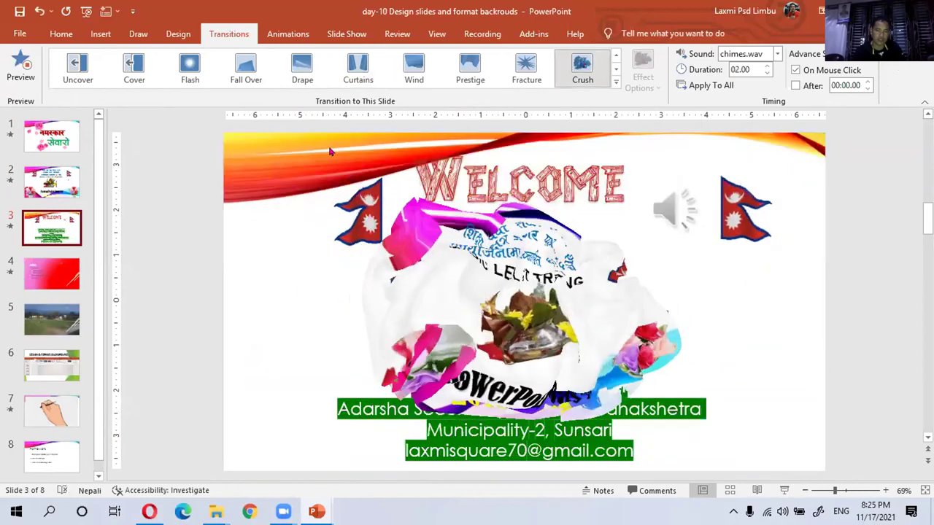
left_click(26, 278)
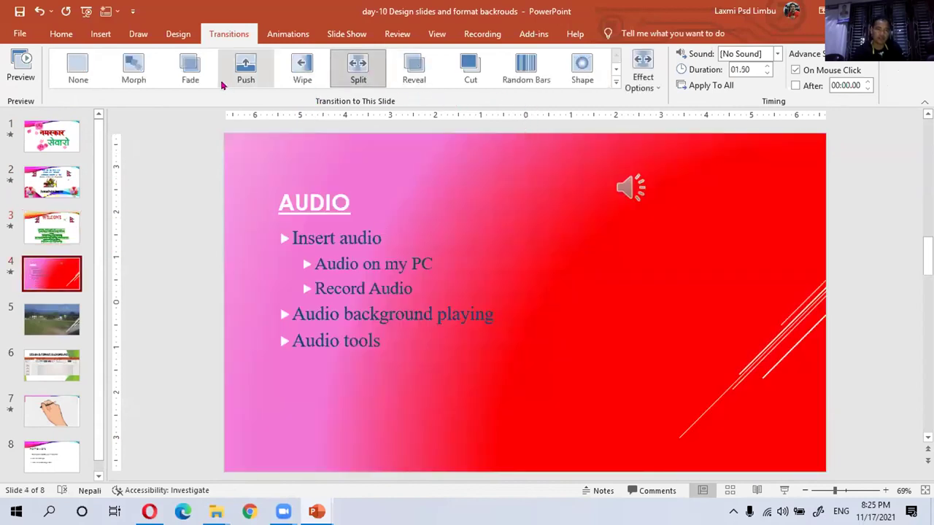
Step: Try Conveyor and Window, settle on Rotate for the AUDIO slide, then open slide 5
left_click(615, 85)
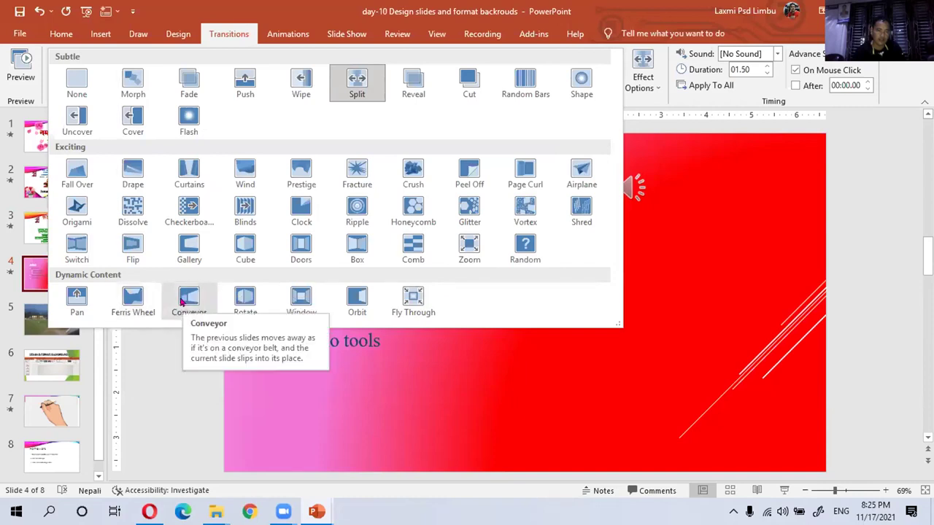
left_click(182, 301)
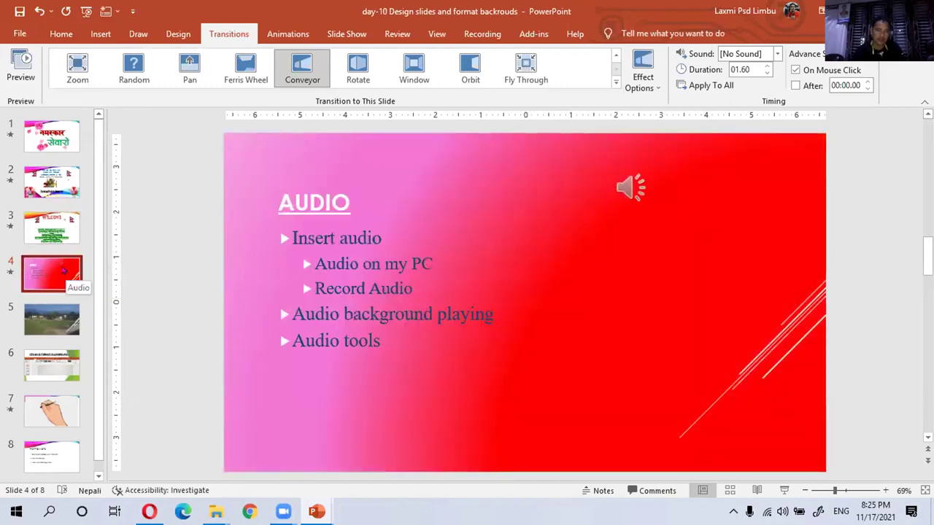
left_click(421, 70)
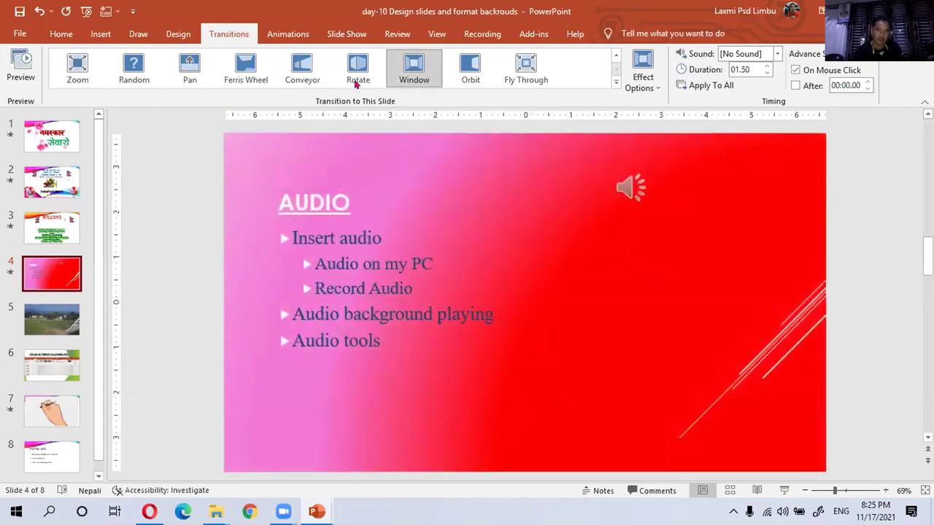
left_click(357, 73)
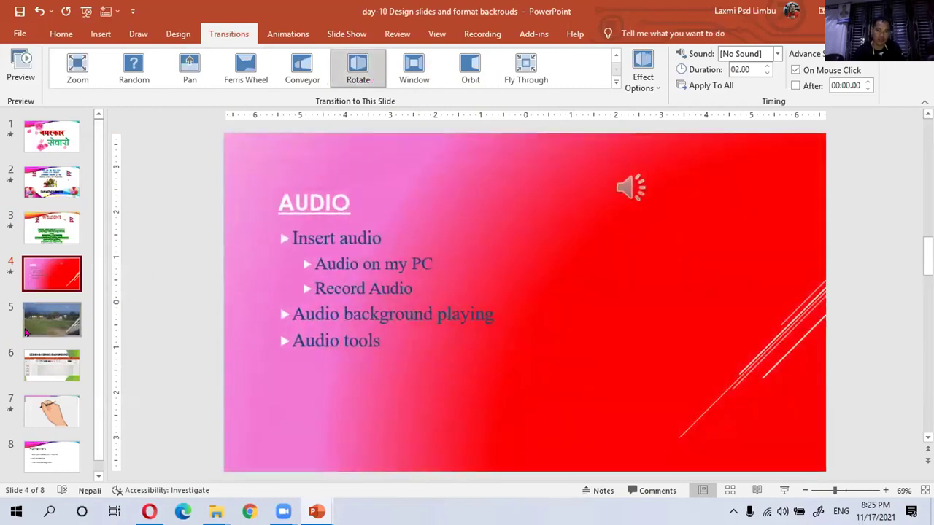
left_click(29, 332)
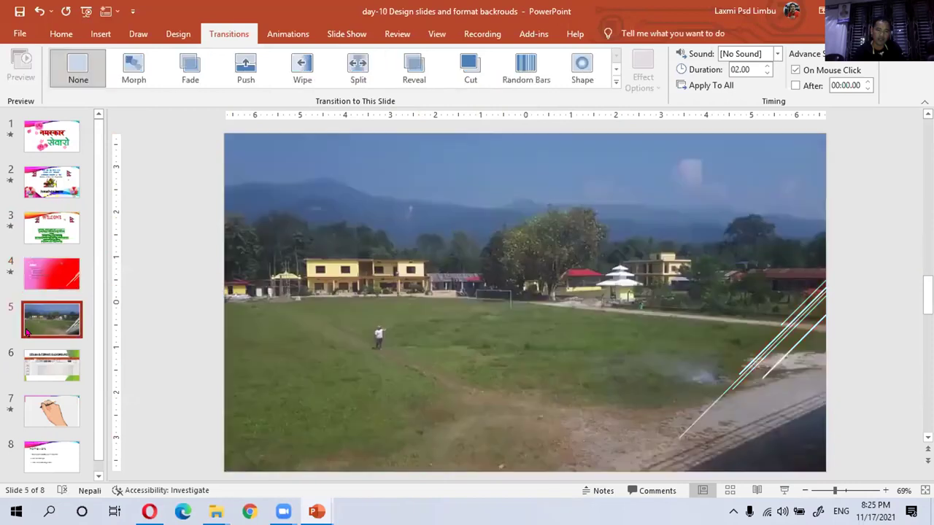
Step: Apply the Origami transition to slide 5, the landscape photo slide, then go to slide 6
left_click(616, 82)
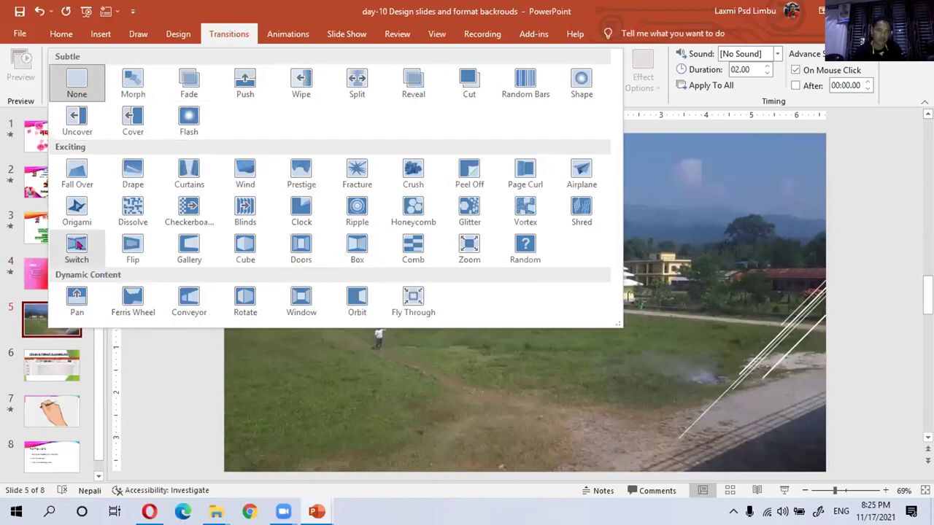
left_click(76, 211)
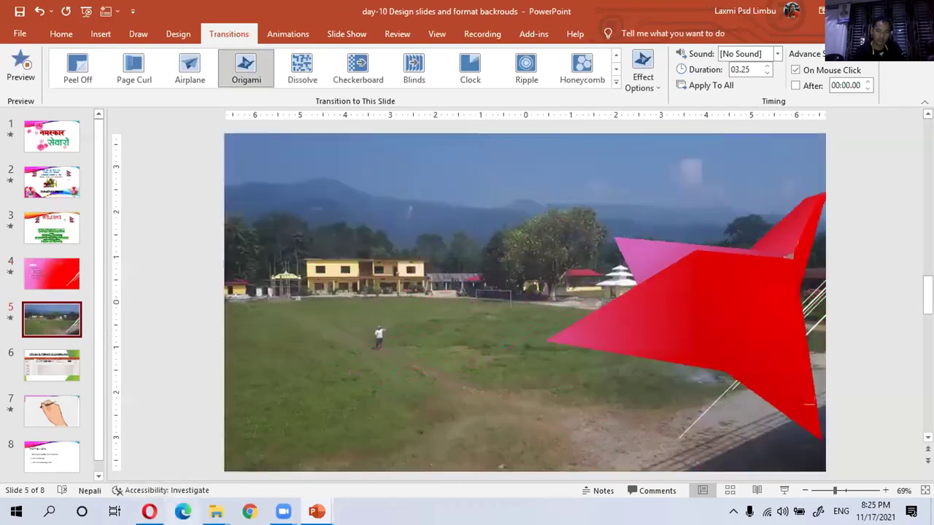
left_click(30, 370)
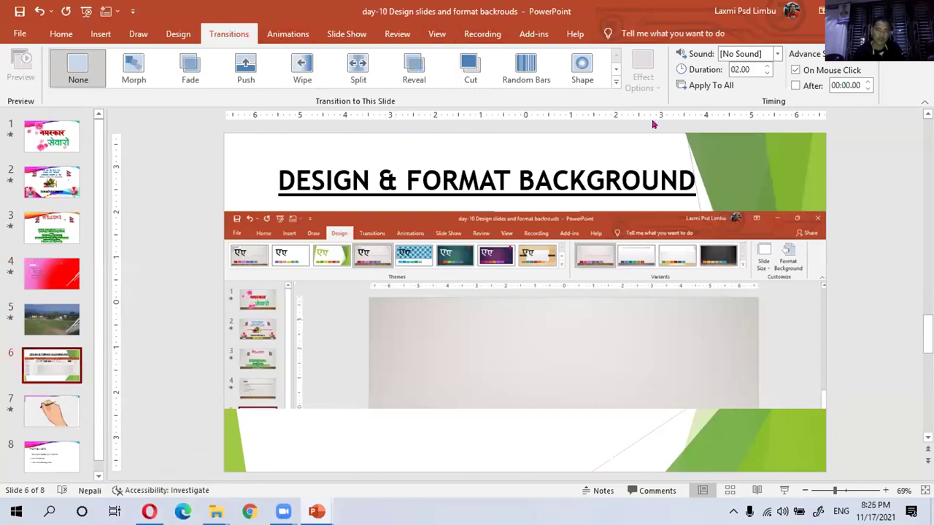
Step: Preview Shape, Random Bars, Cut, Reveal, Split, Wipe, Push and Fade on slide 6, then apply Clock
left_click(608, 85)
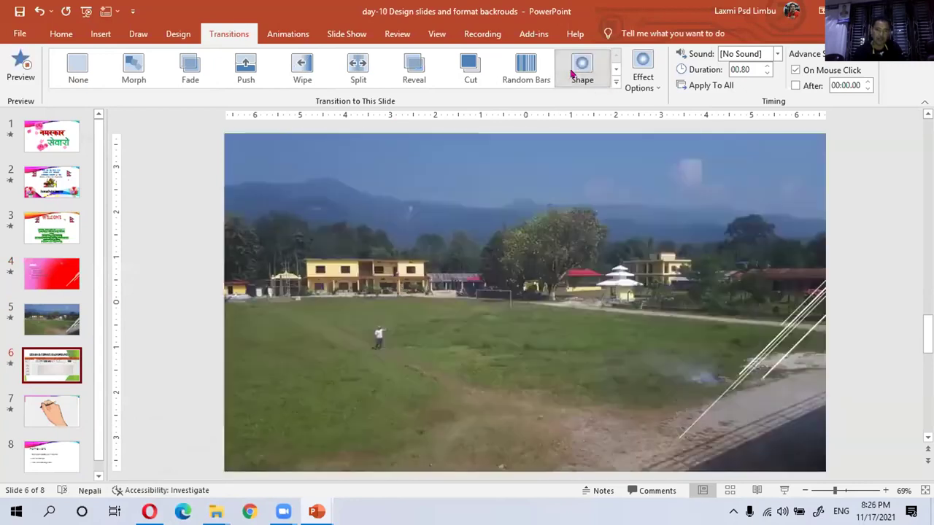
left_click(529, 69)
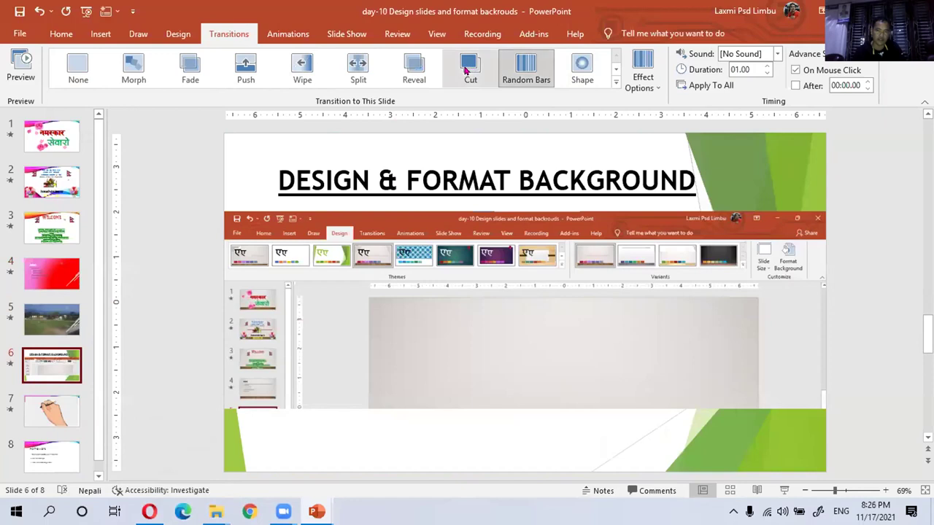
left_click(467, 68)
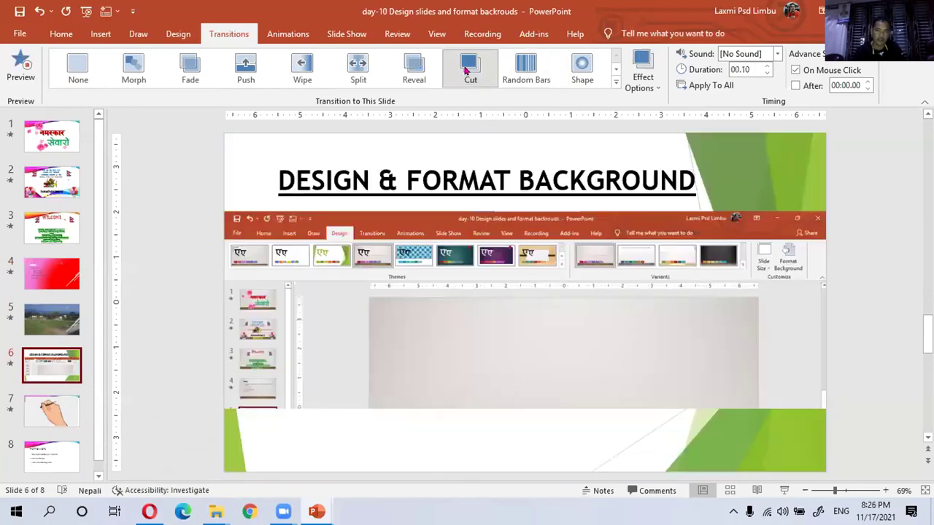
left_click(413, 69)
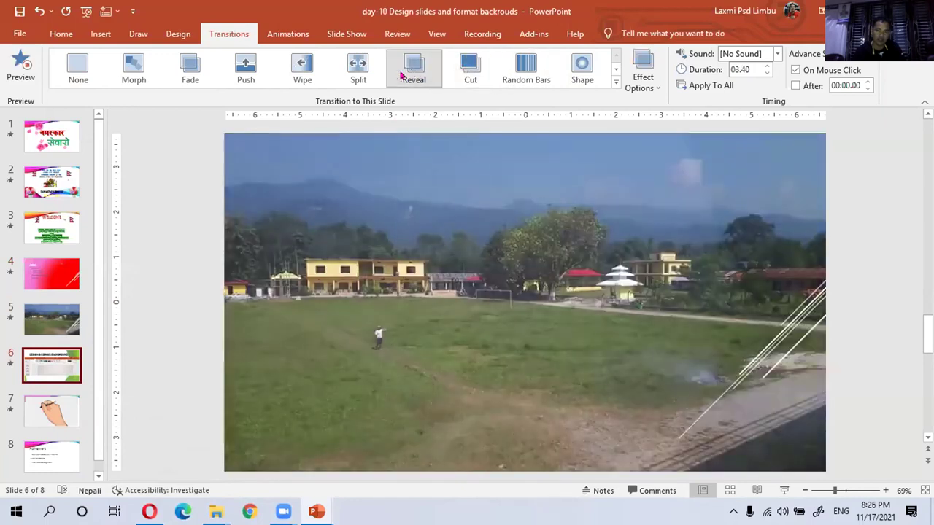
left_click(354, 70)
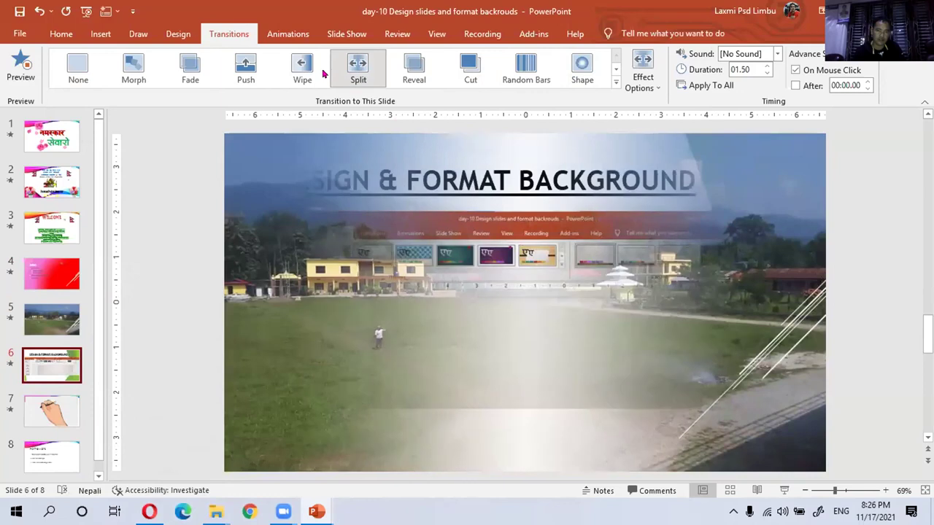
left_click(301, 69)
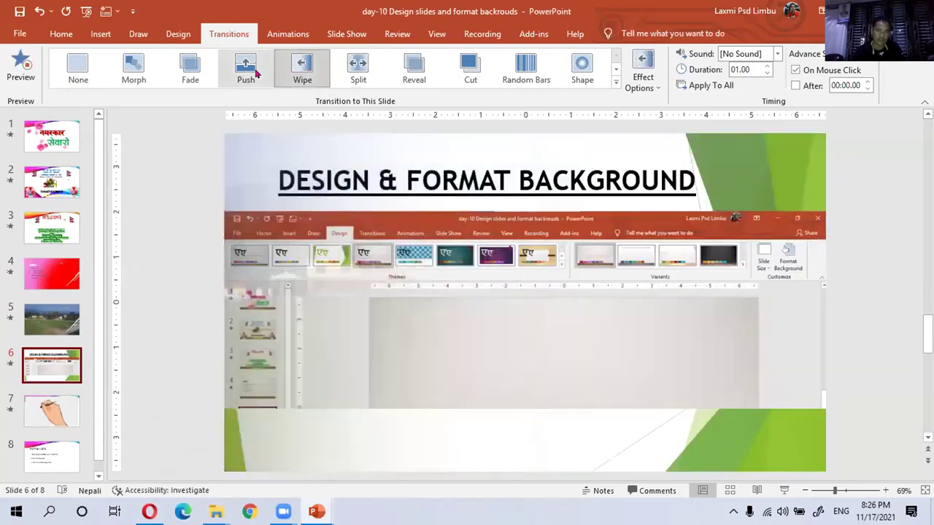
left_click(248, 71)
left_click(209, 75)
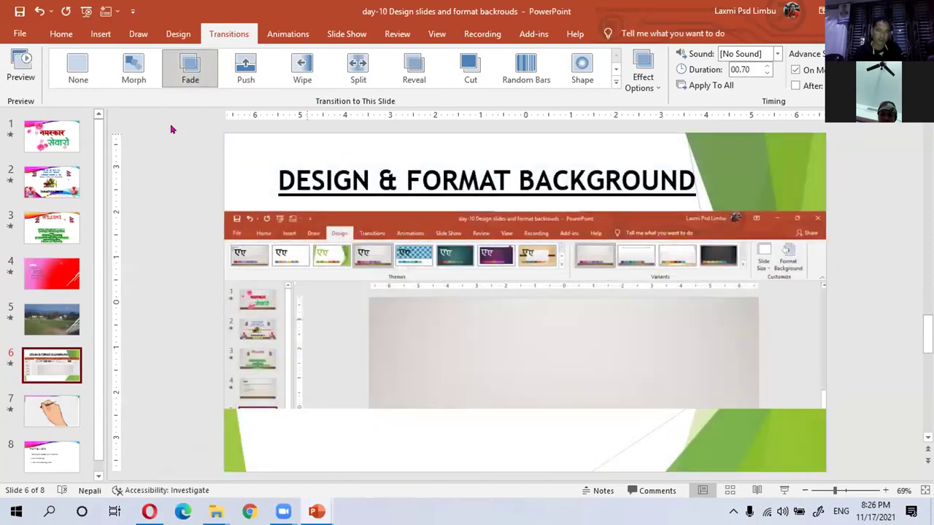
left_click(616, 82)
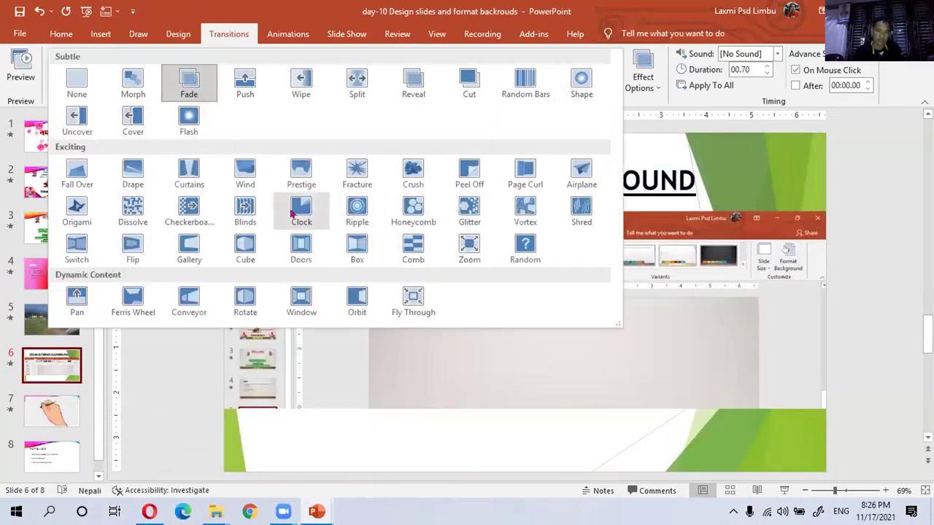
left_click(321, 222)
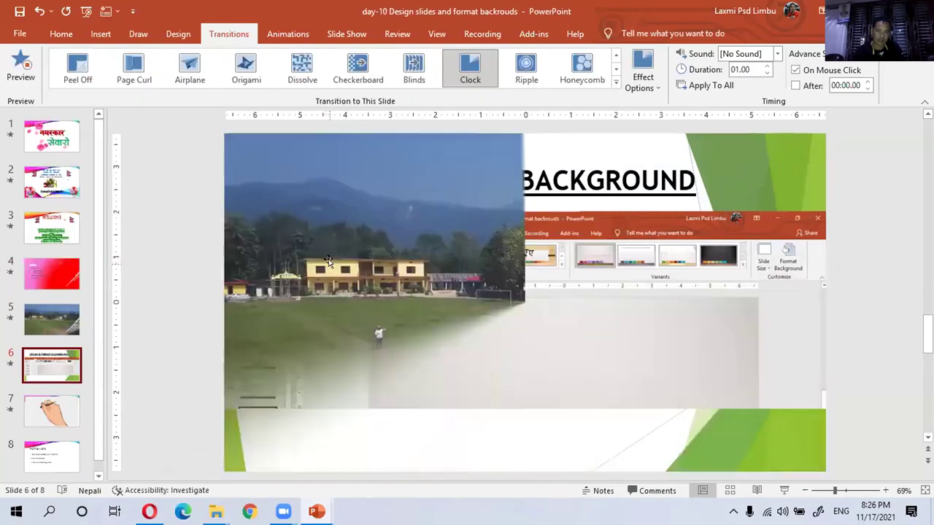
left_click(38, 410)
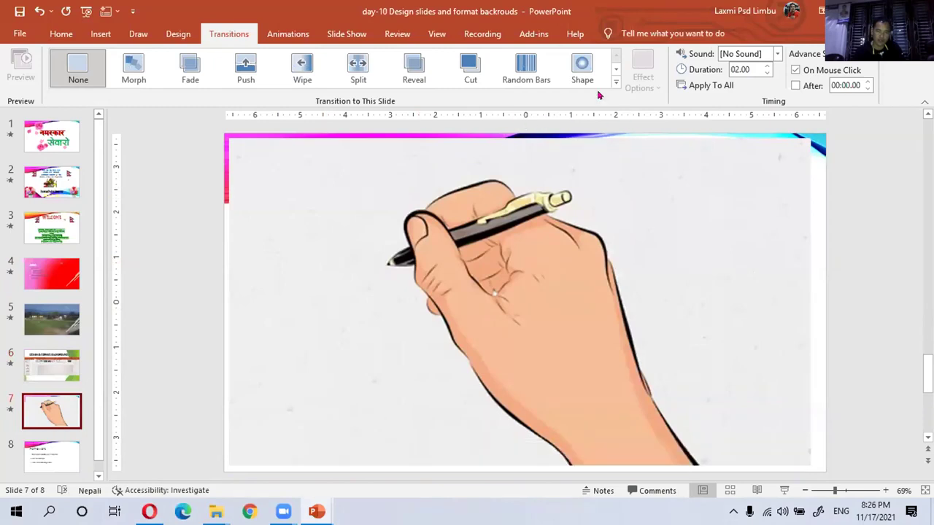
Step: Give slide 7 the Drape transition, go to the Homework slide, and close the lesson deck
left_click(615, 82)
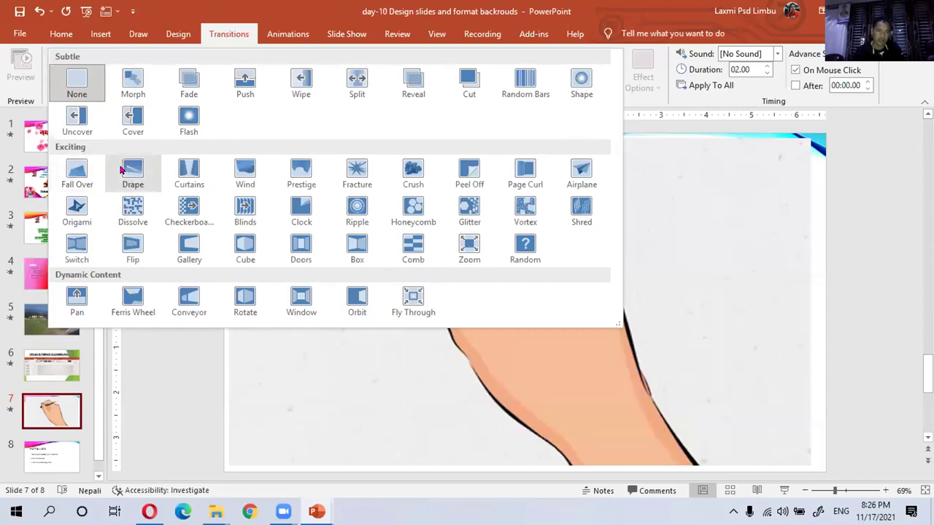
left_click(122, 169)
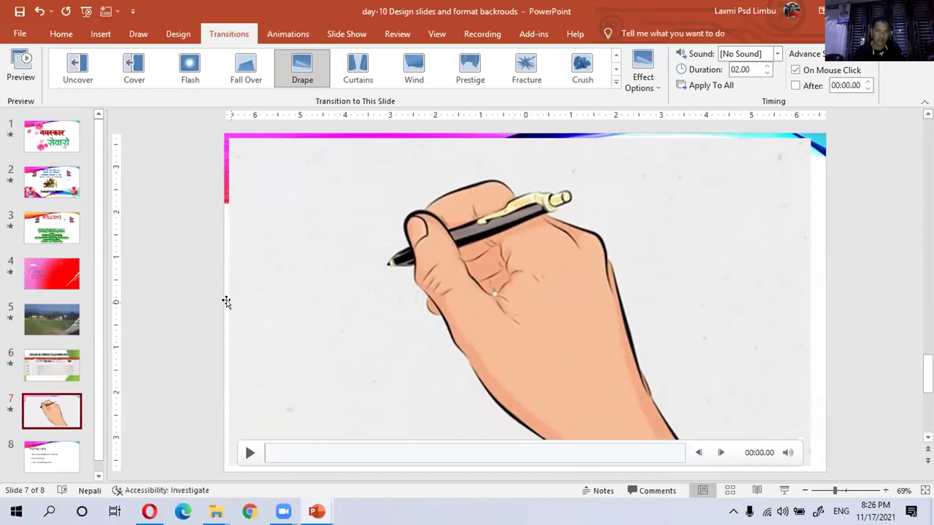
left_click(73, 448)
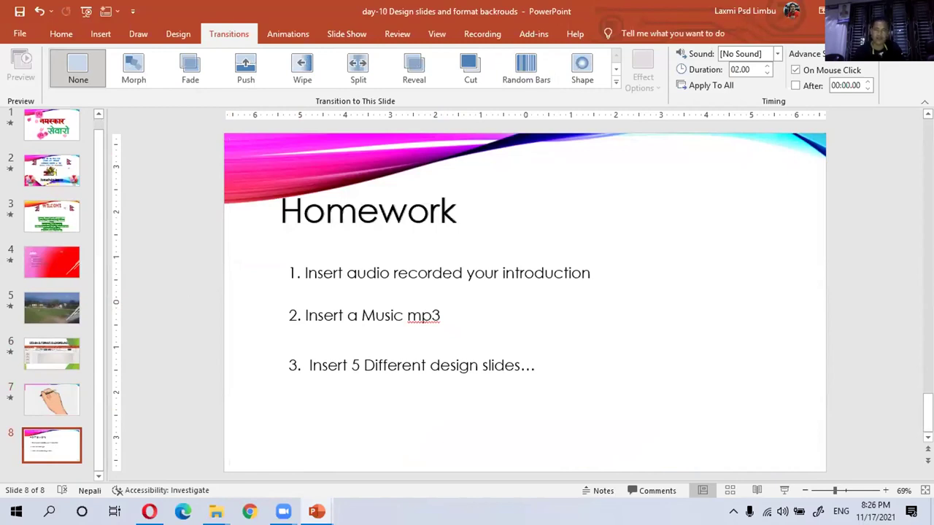
key("alt+F4")
Step: Save the day-10 lesson deck's changes as it closes
left_click(446, 290)
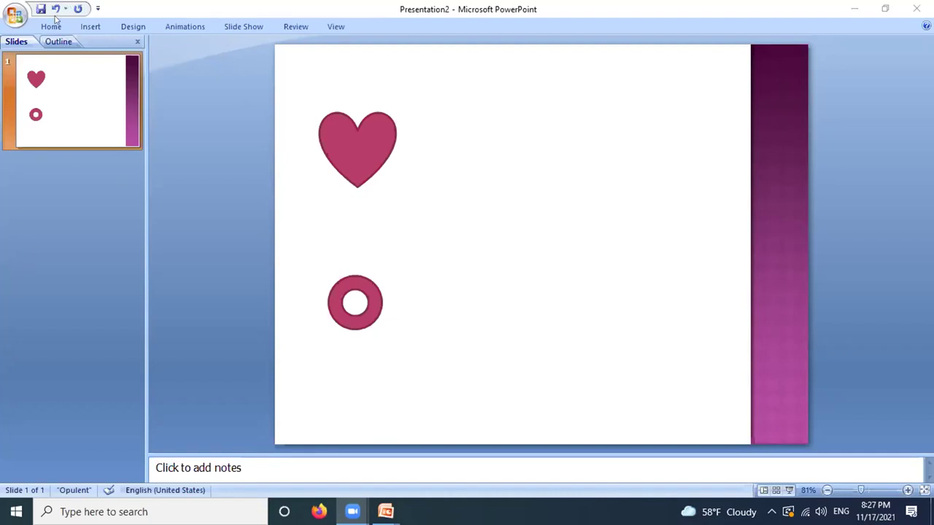
Step: Add a Blank-layout slide to Presentation2 after the heart-and-ring slide
left_click(51, 21)
left_click(50, 27)
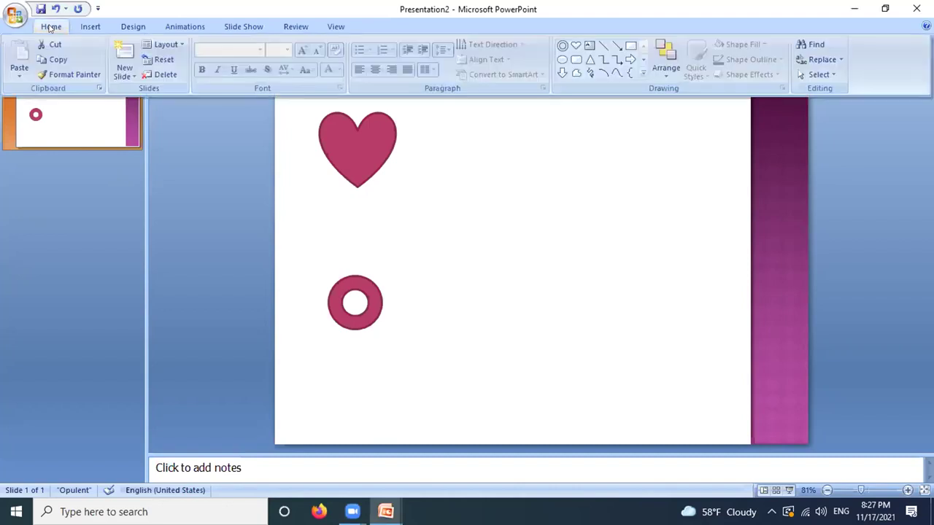
left_click(116, 70)
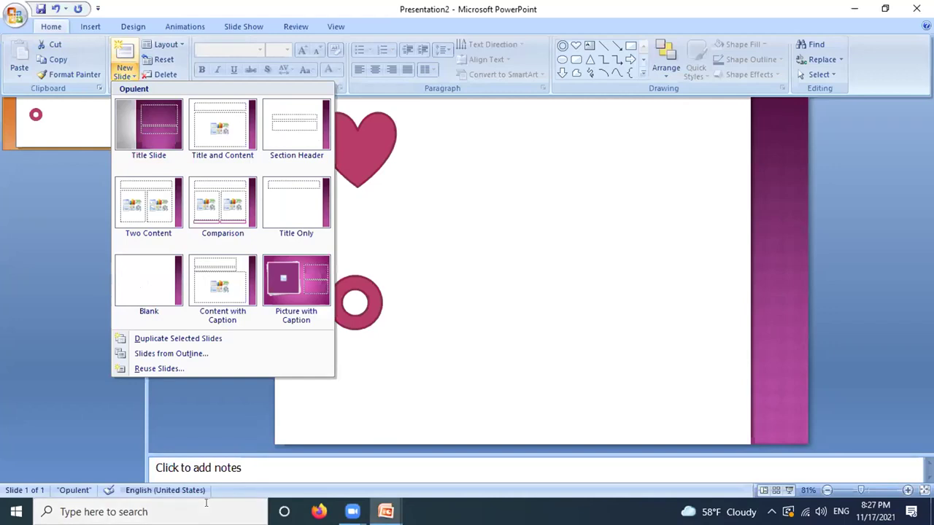
key("Escape")
key("Escape")
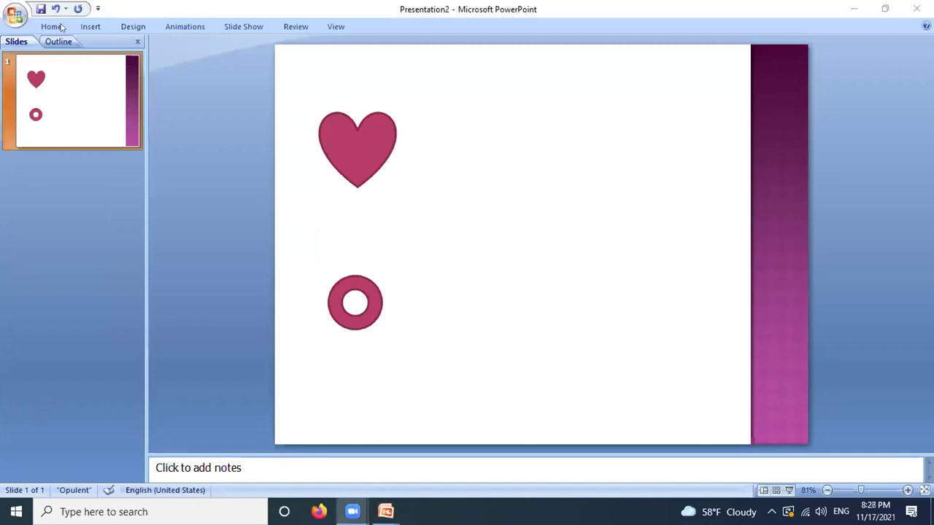
left_click(45, 20)
left_click(48, 26)
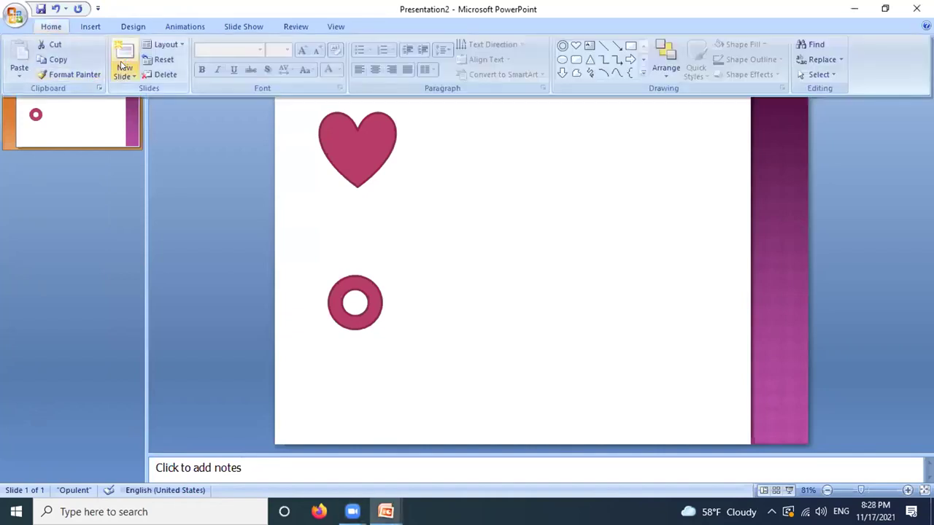
left_click(123, 71)
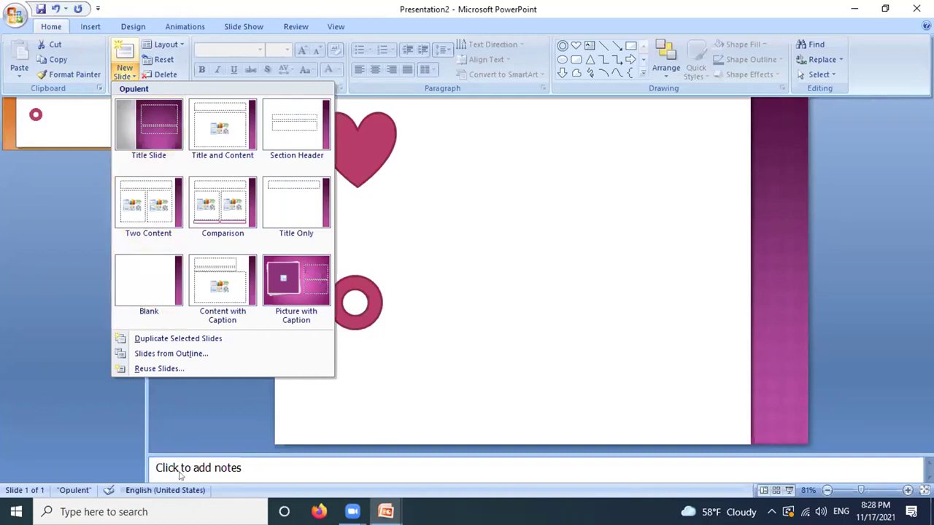
key("ctrl+F1")
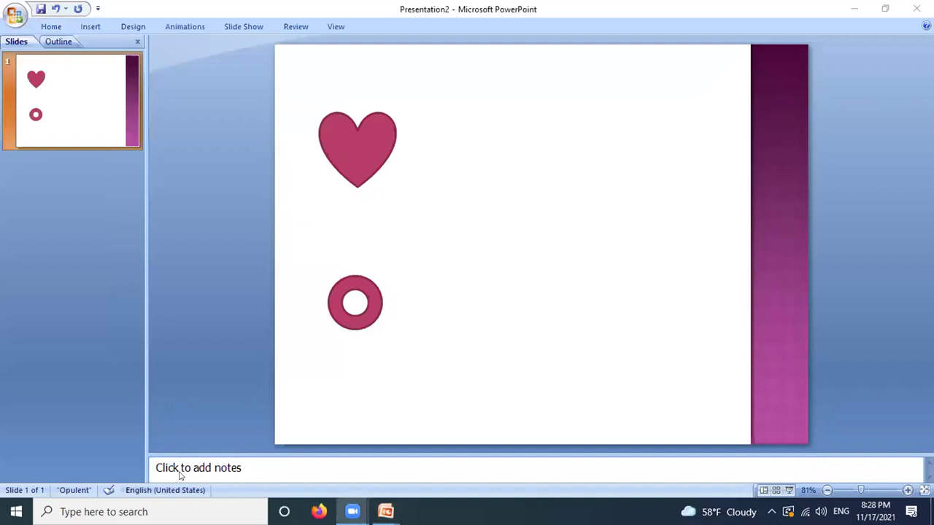
left_click(58, 27)
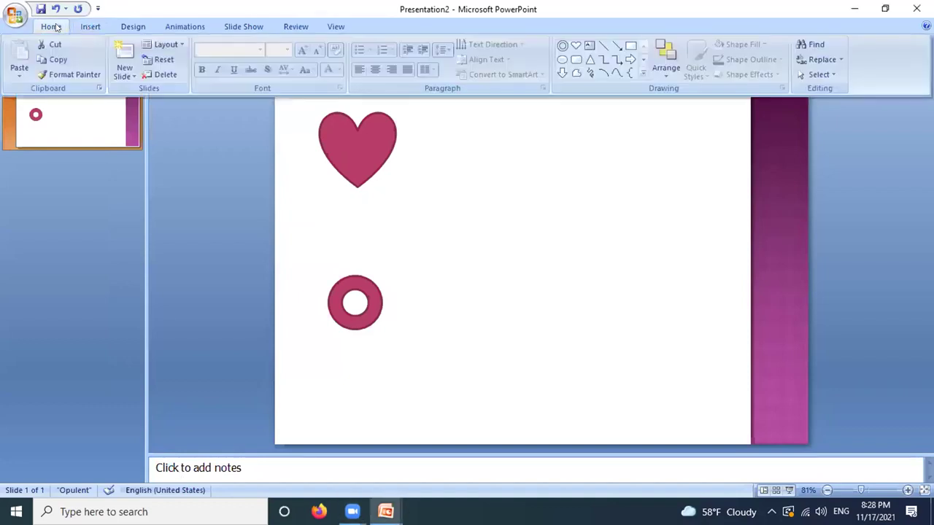
left_click(124, 67)
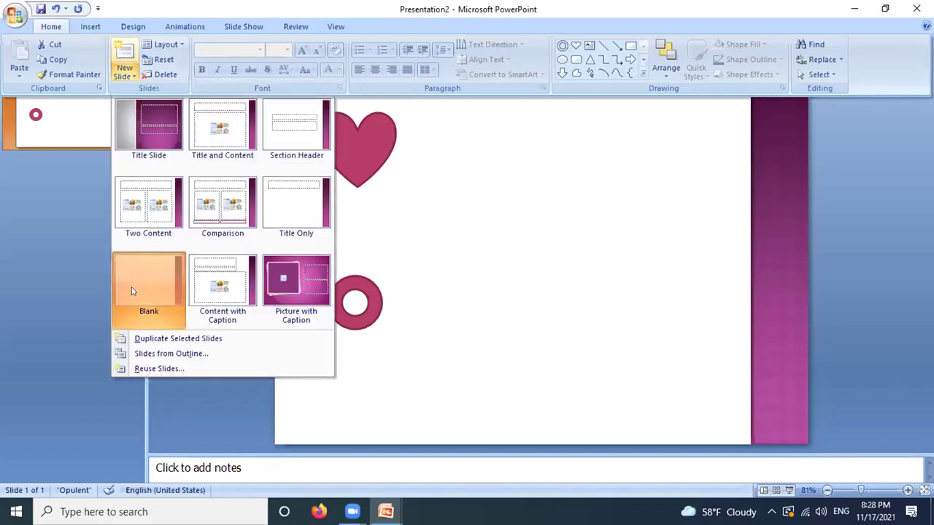
left_click(132, 292)
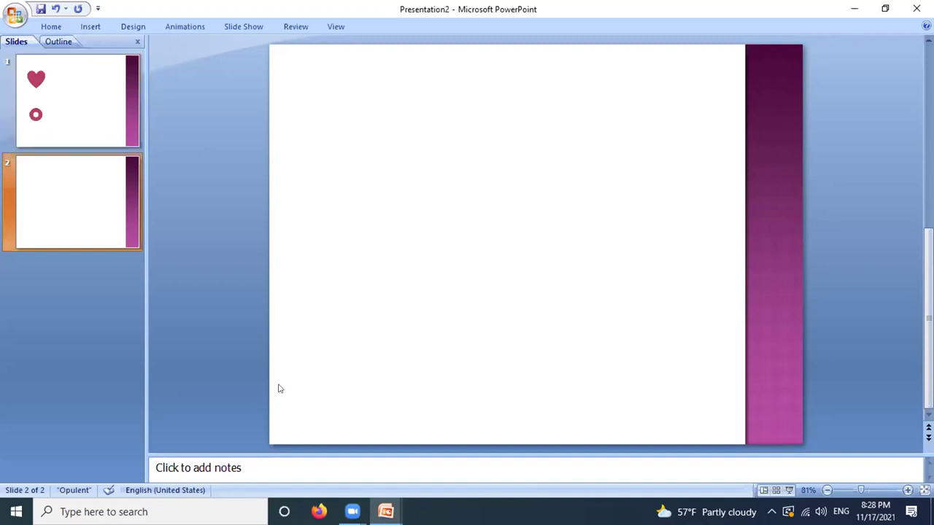
left_click(48, 117)
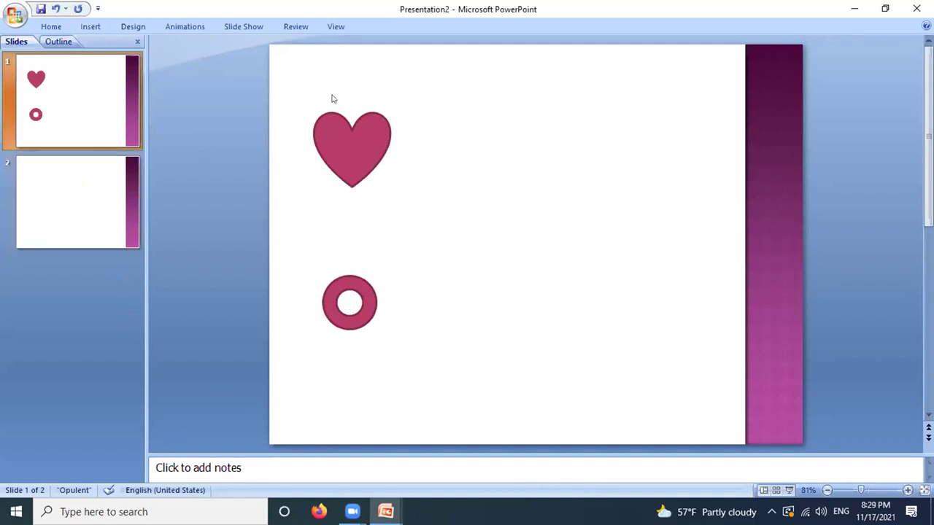
left_click(338, 151)
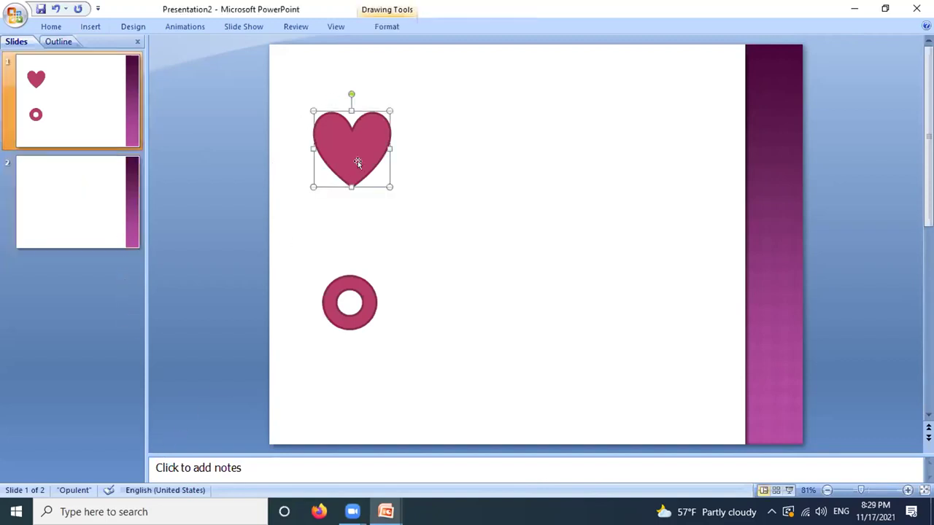
left_click_drag(370, 146, 340, 148)
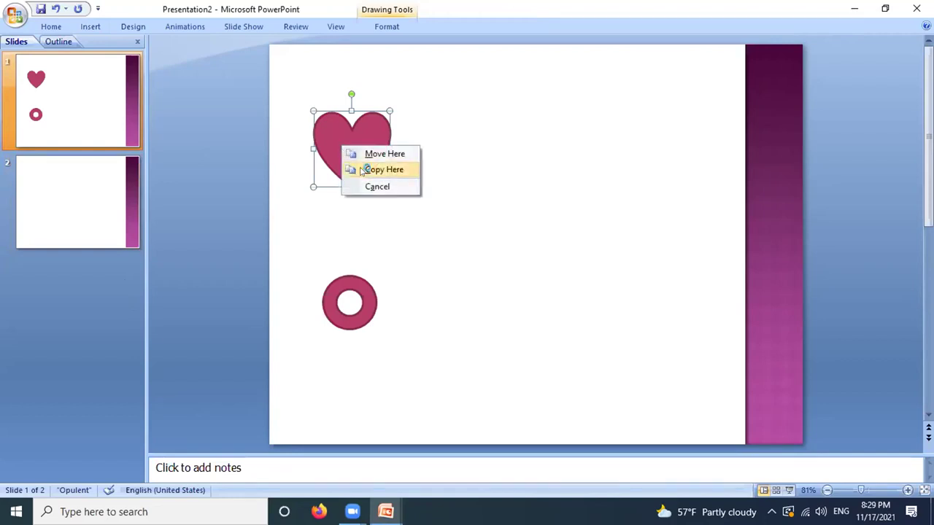
left_click(356, 169)
key("ctrl+d")
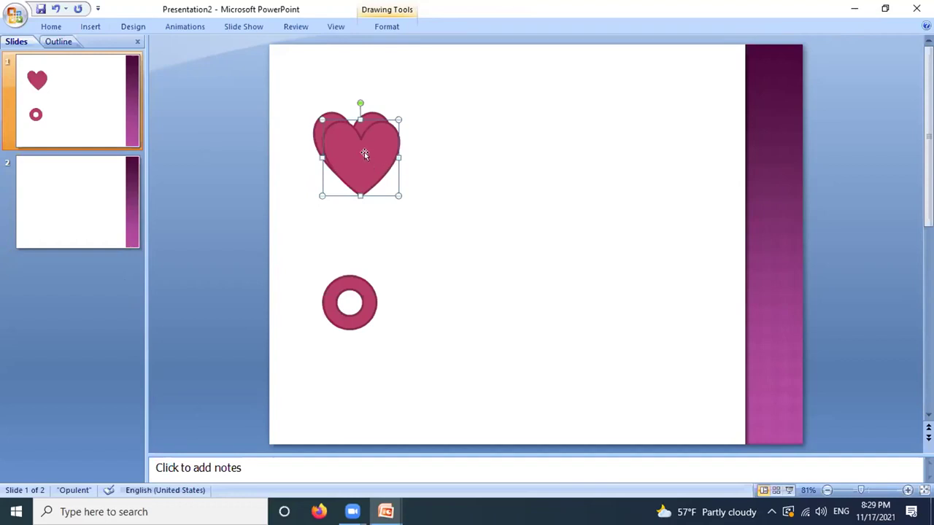
key("Delete")
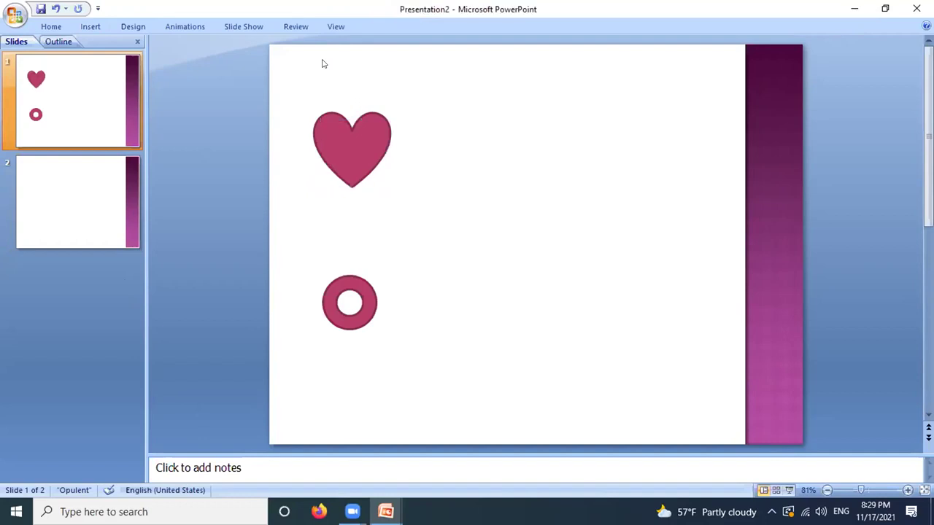
left_click_drag(334, 141, 339, 147)
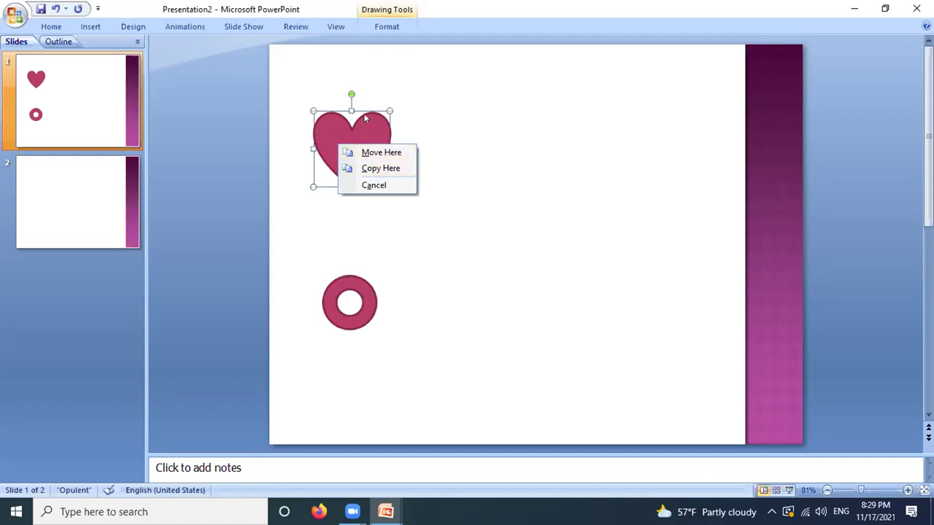
left_click(406, 127)
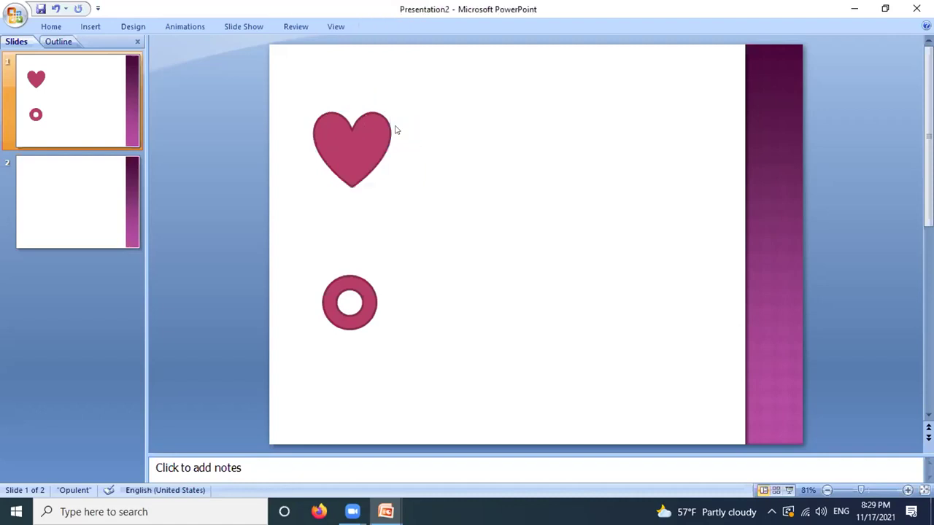
right_click(328, 149)
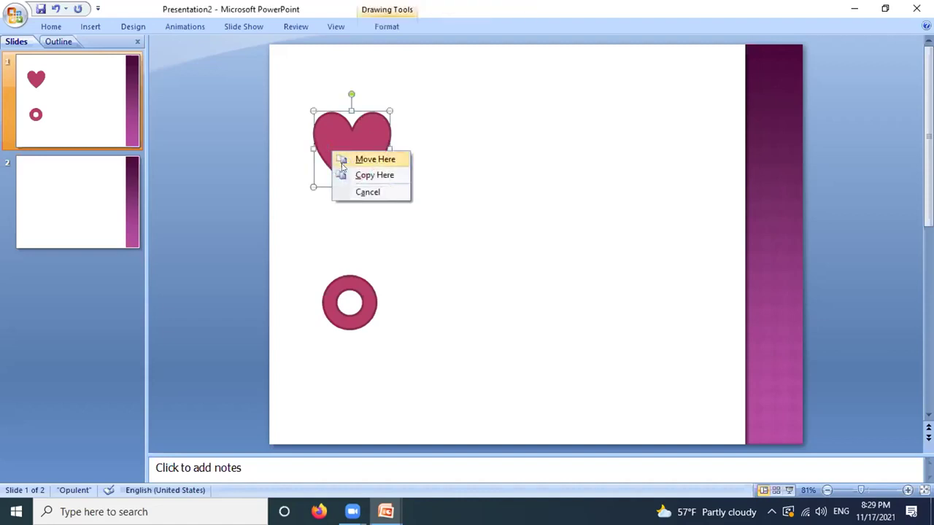
right_click(422, 137)
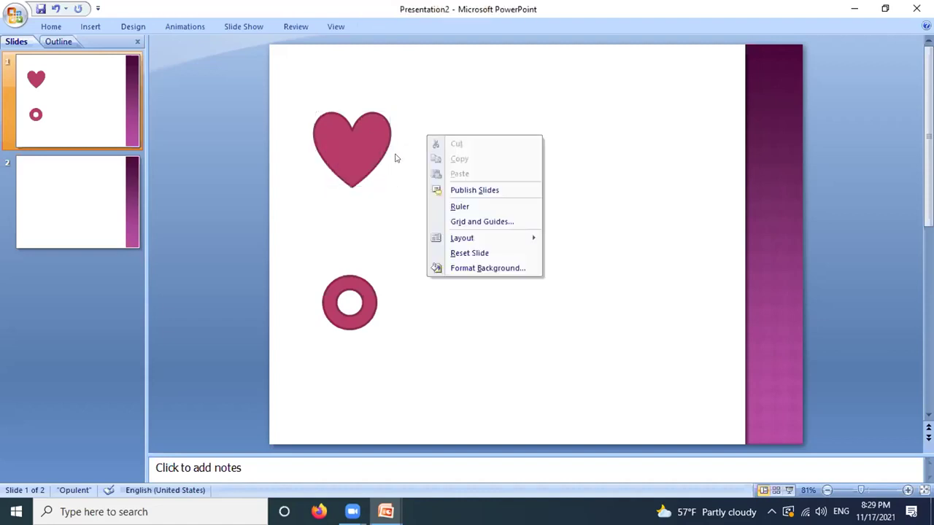
left_click(569, 173)
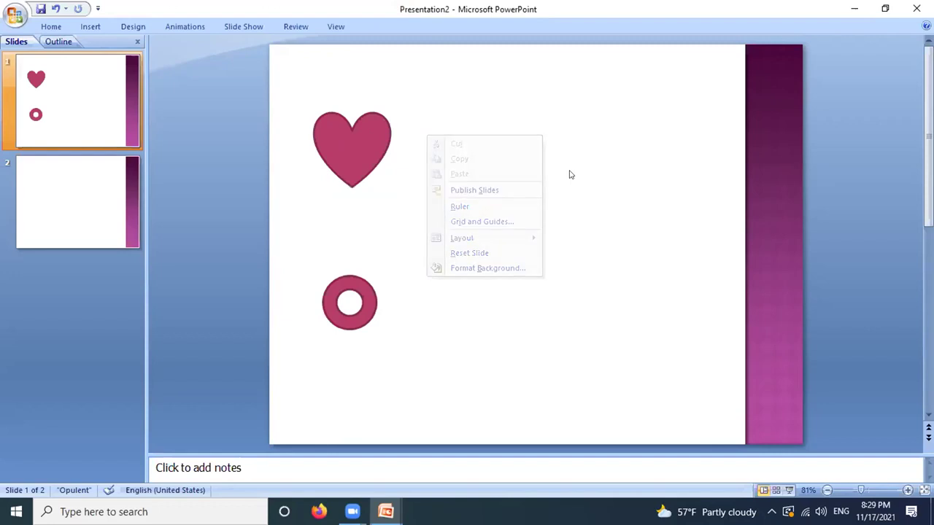
left_click(348, 142)
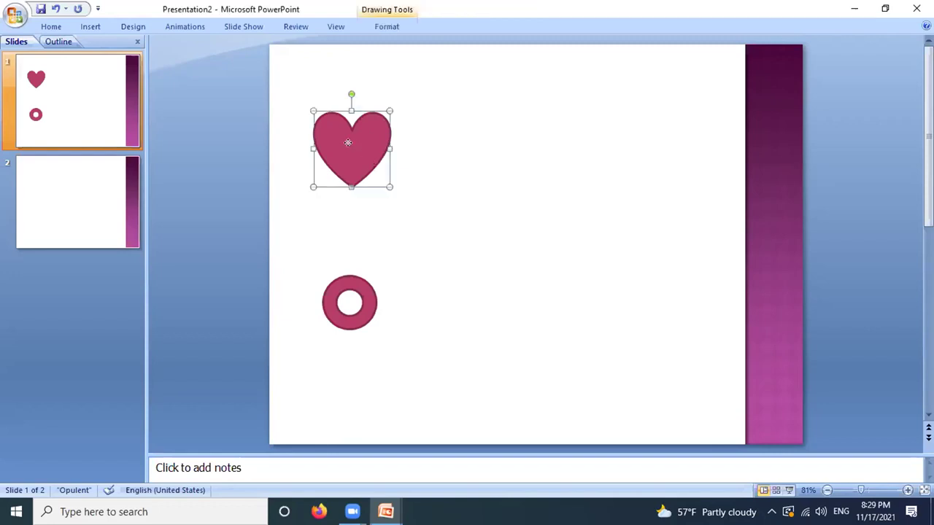
right_click(350, 150)
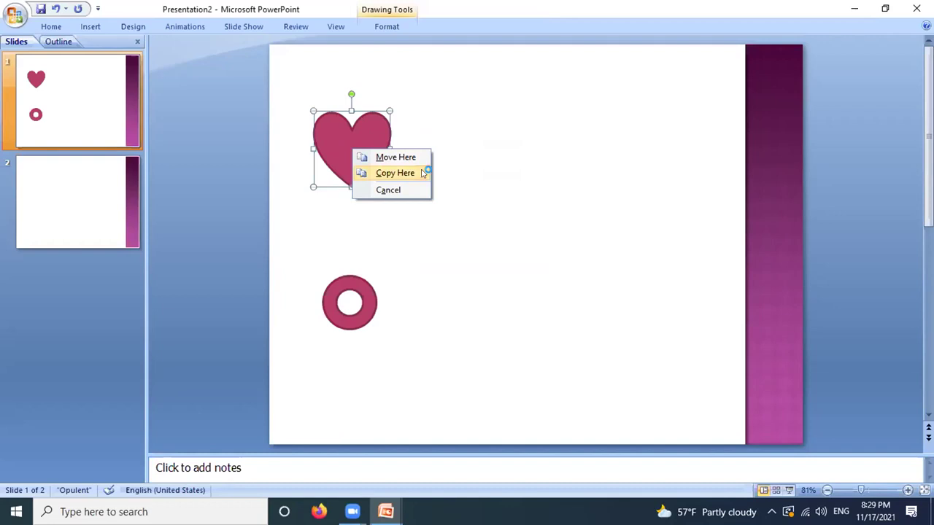
left_click(454, 145)
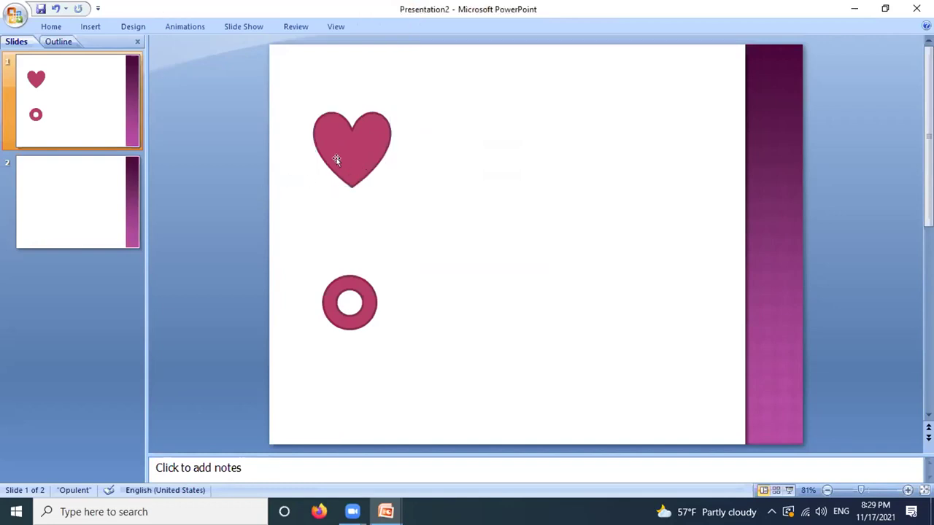
right_click(337, 150)
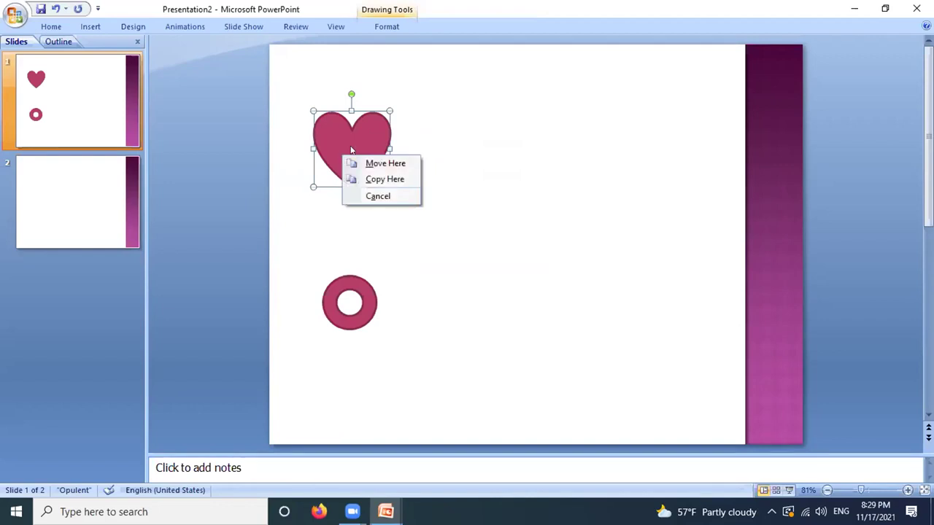
right_click(493, 145)
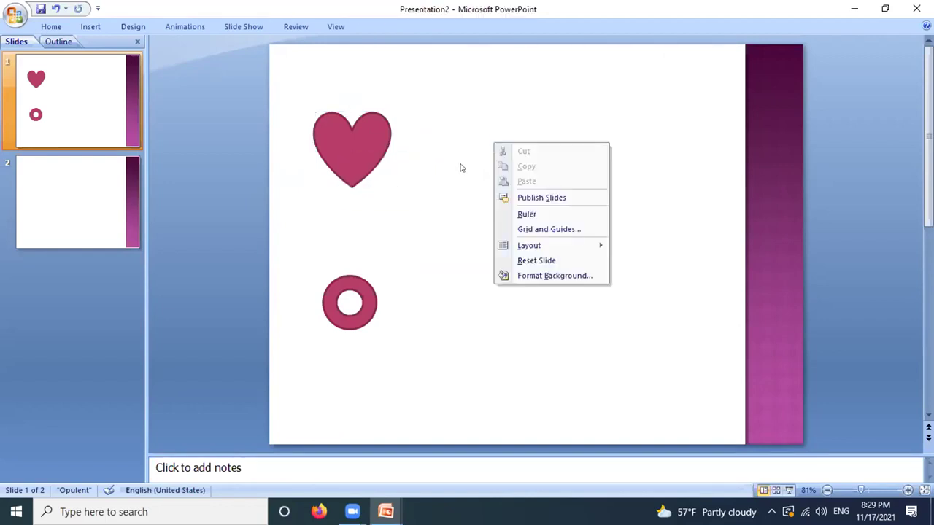
right_click(540, 92)
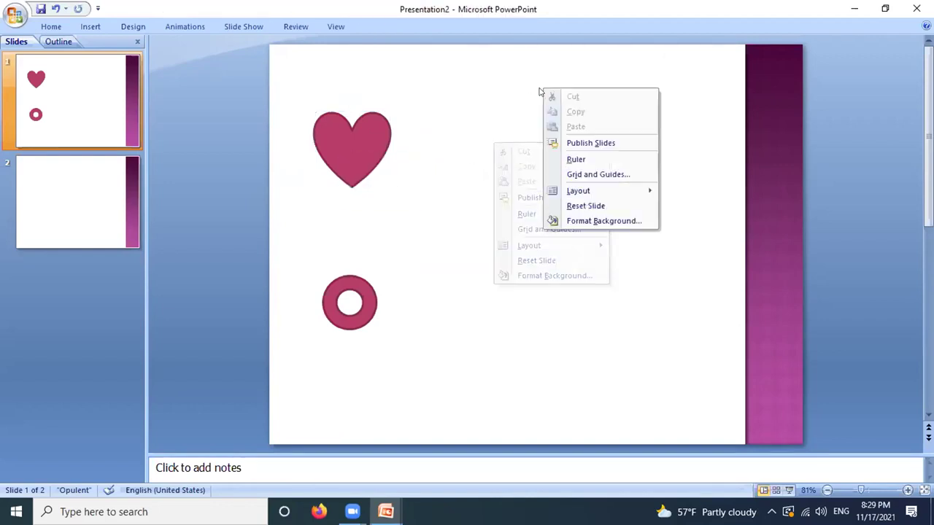
left_click(499, 117)
right_click(358, 142)
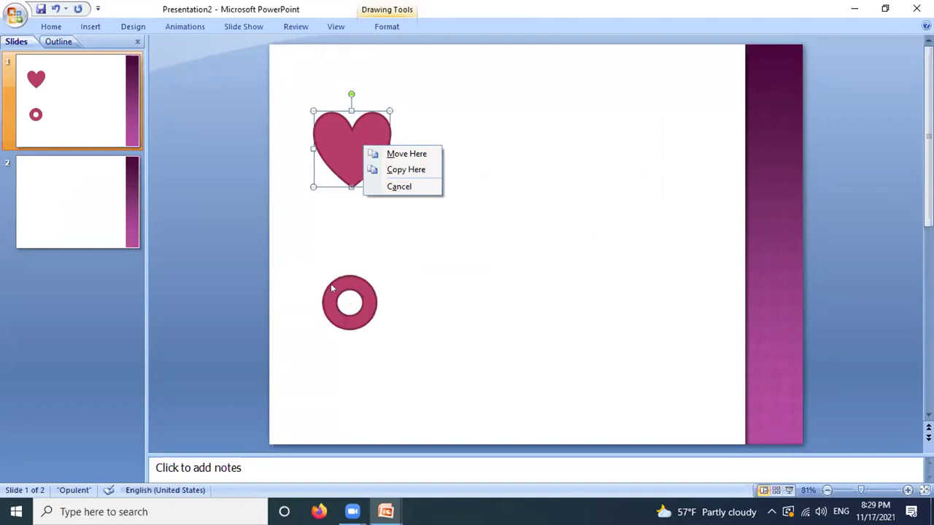
left_click(351, 136)
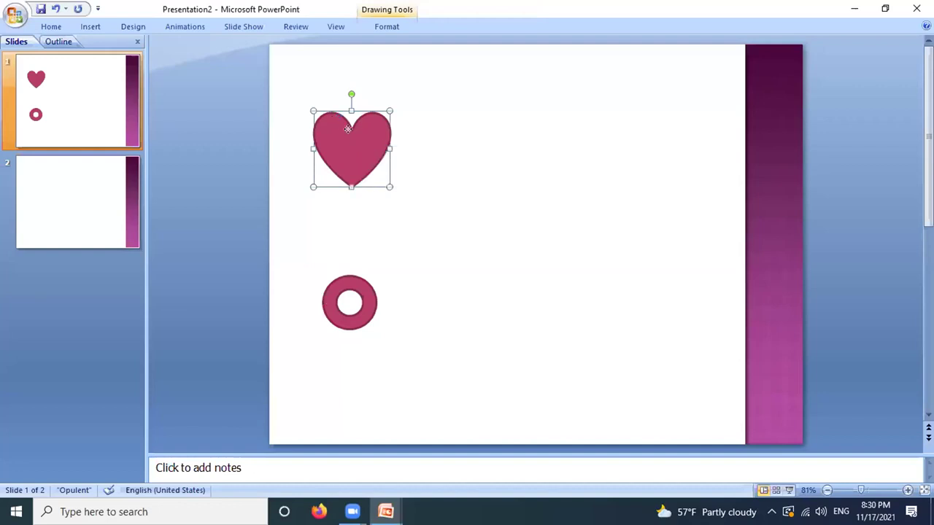
right_click(340, 131)
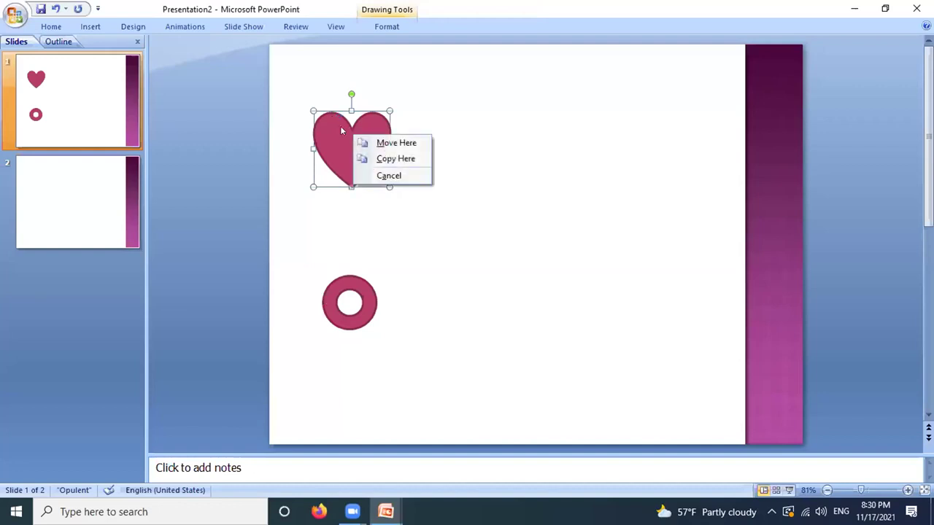
left_click(332, 163)
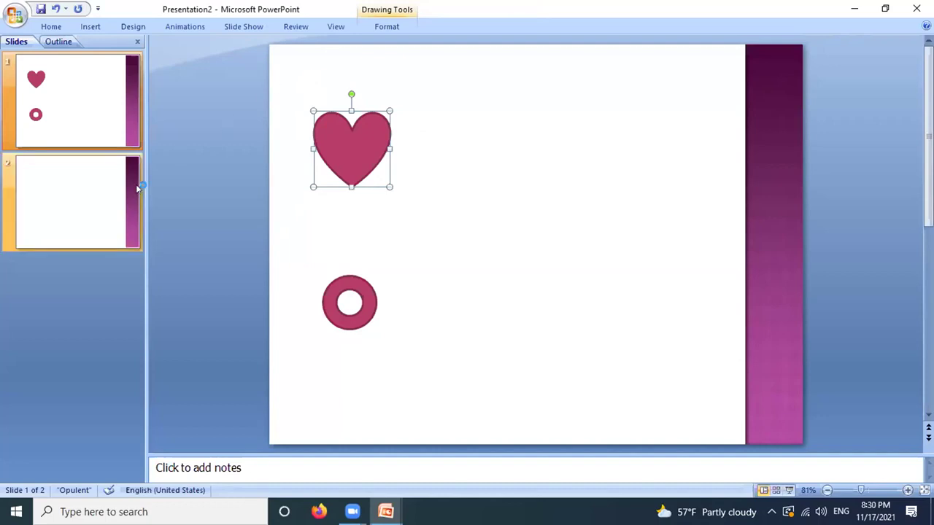
Step: Paste the copied heart onto slide 2 and delete the extra copies, leaving one
left_click(89, 197)
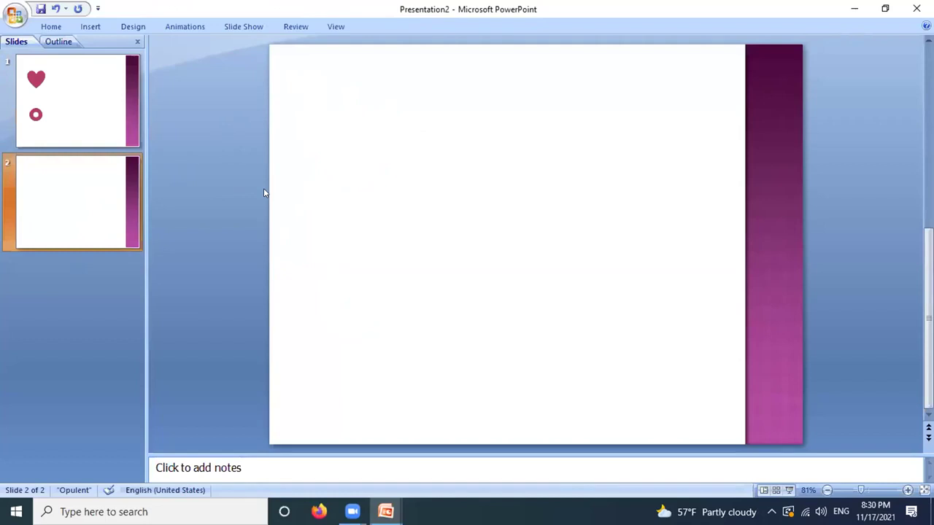
key("ctrl+v")
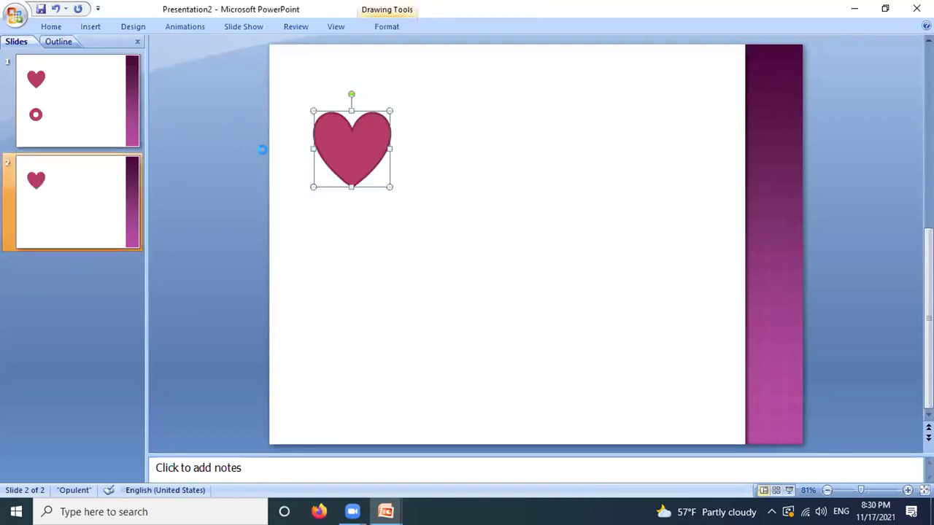
key("ctrl+v")
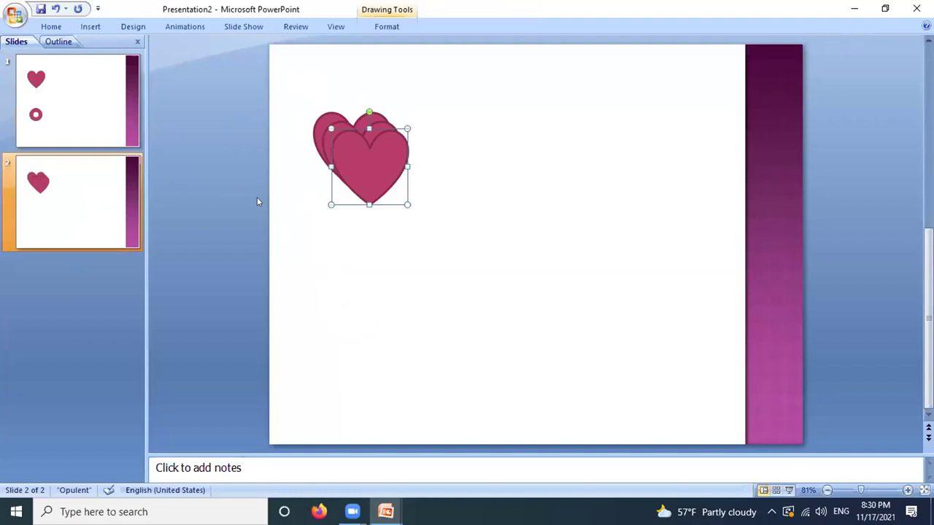
key("Delete")
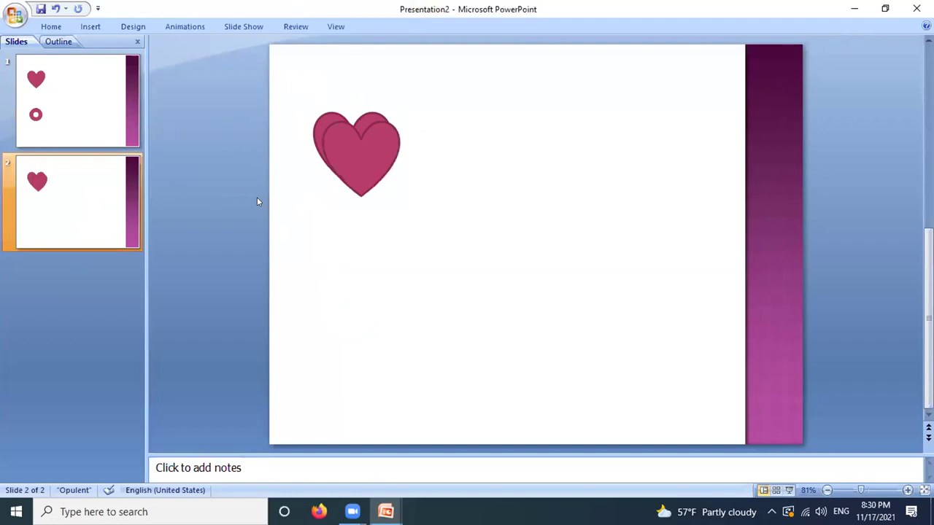
left_click(349, 143)
key("Delete")
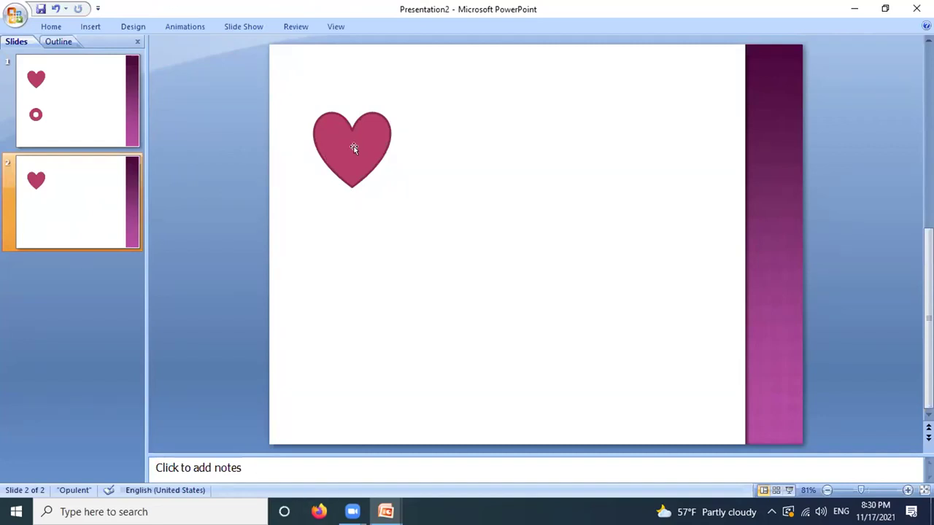
Step: Move slide 2's heart to the bottom-right corner, then return to slide 1
mouse_move(353, 149)
left_mouse_down()
mouse_move(528, 142)
mouse_move(652, 116)
mouse_move(676, 359)
left_mouse_up()
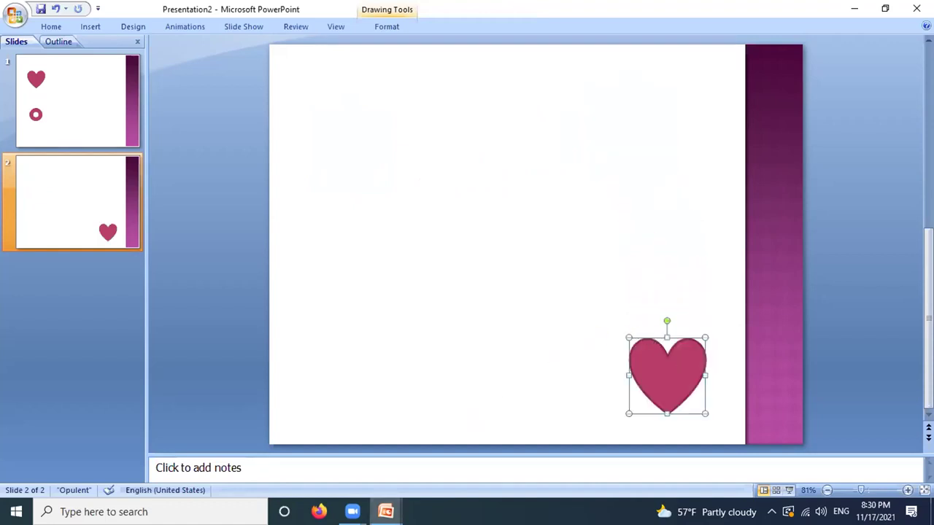
left_click(35, 115)
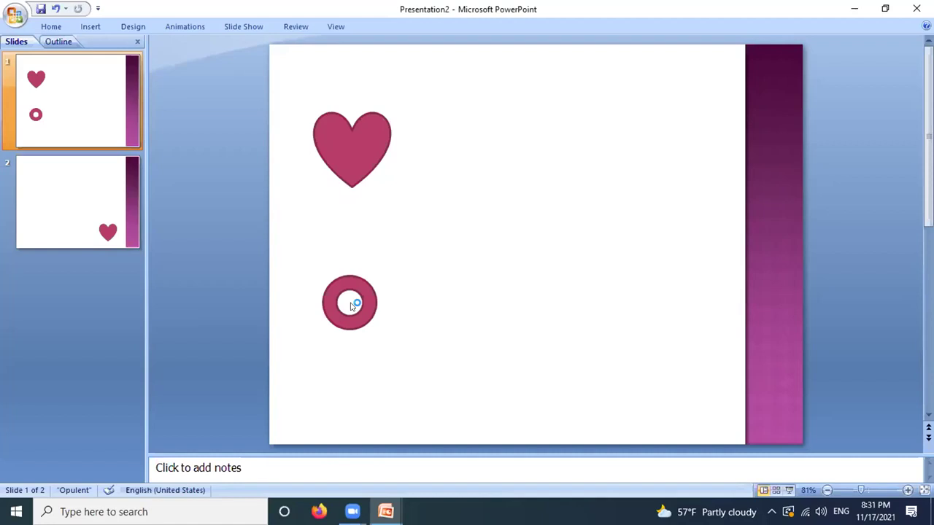
Step: Copy the ring from slide 1 onto slide 2 and move it to the top-right corner
left_click(358, 301)
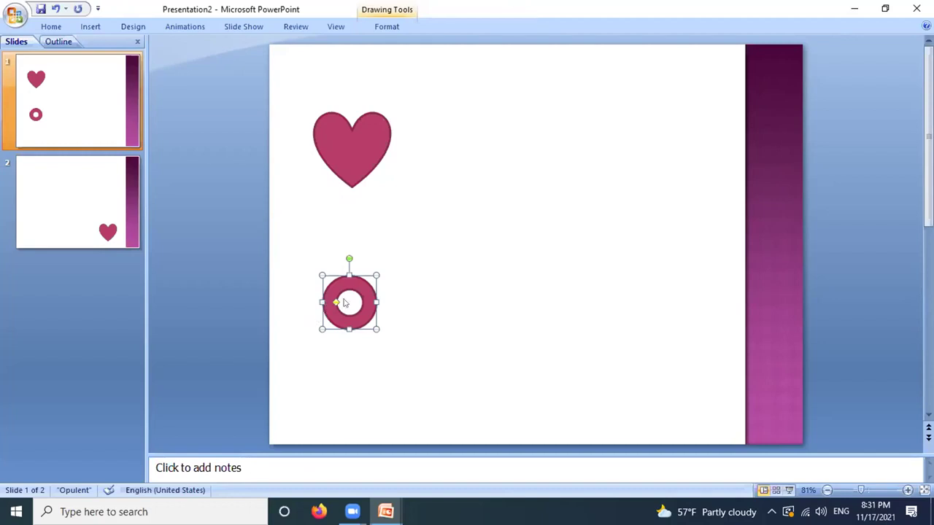
key("Escape")
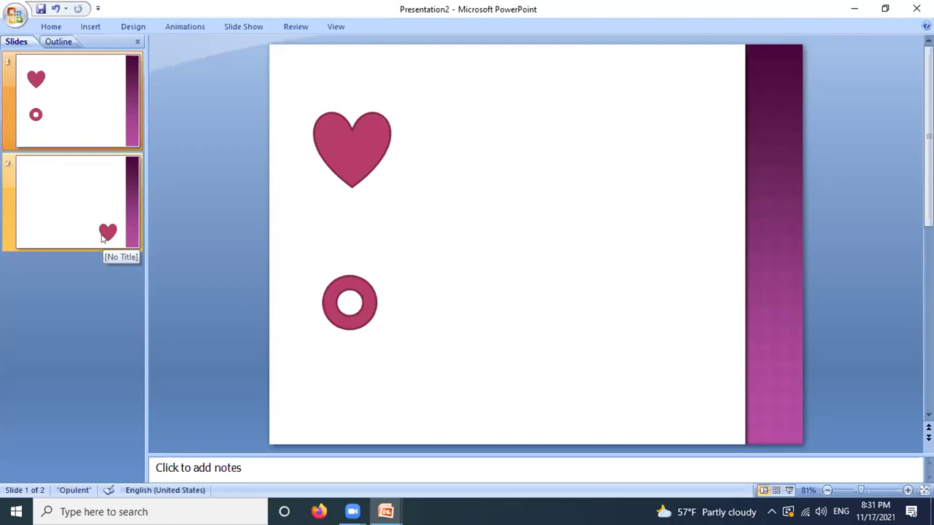
left_click(62, 182)
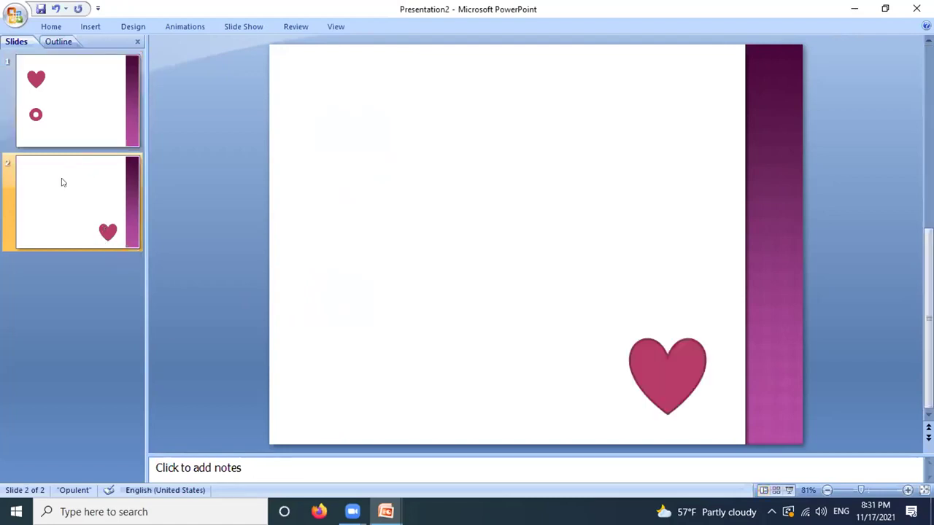
key("ctrl+v")
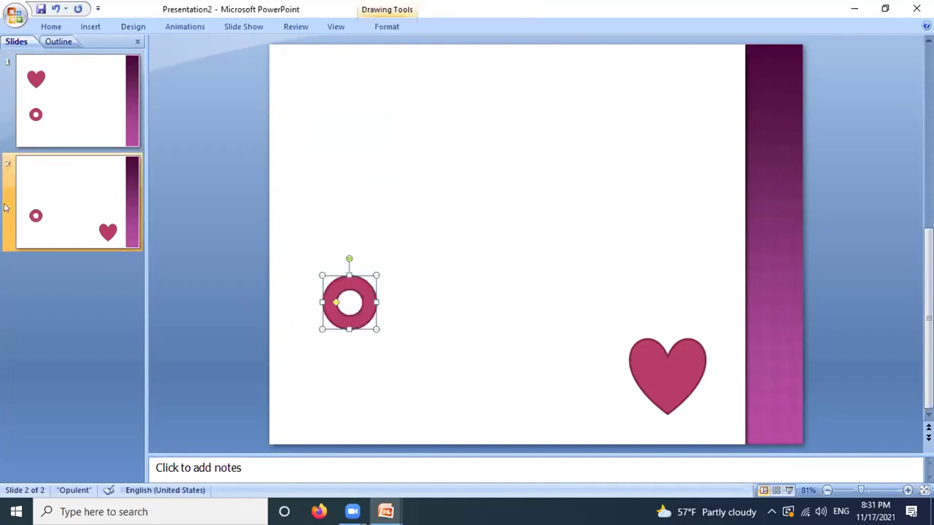
left_click(350, 299)
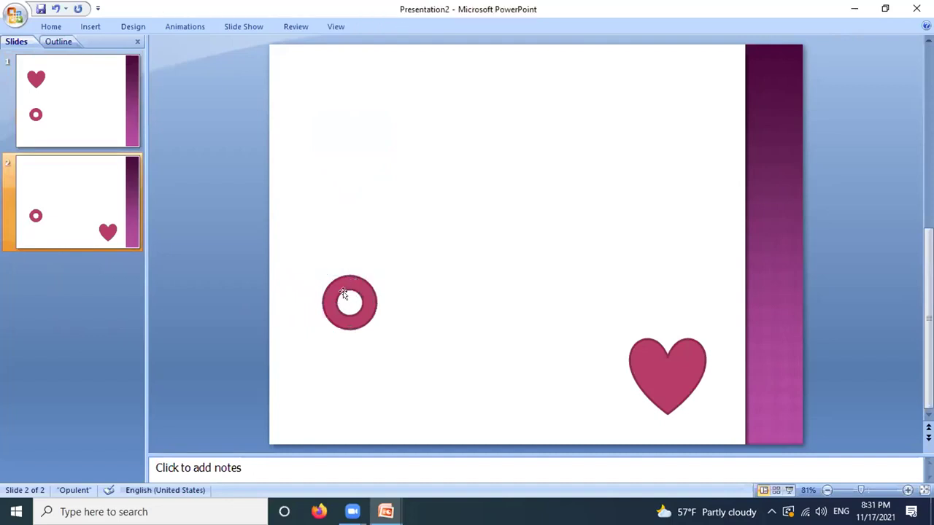
left_click(357, 289)
mouse_move(357, 288)
left_mouse_down()
mouse_move(630, 151)
mouse_move(678, 115)
left_mouse_up()
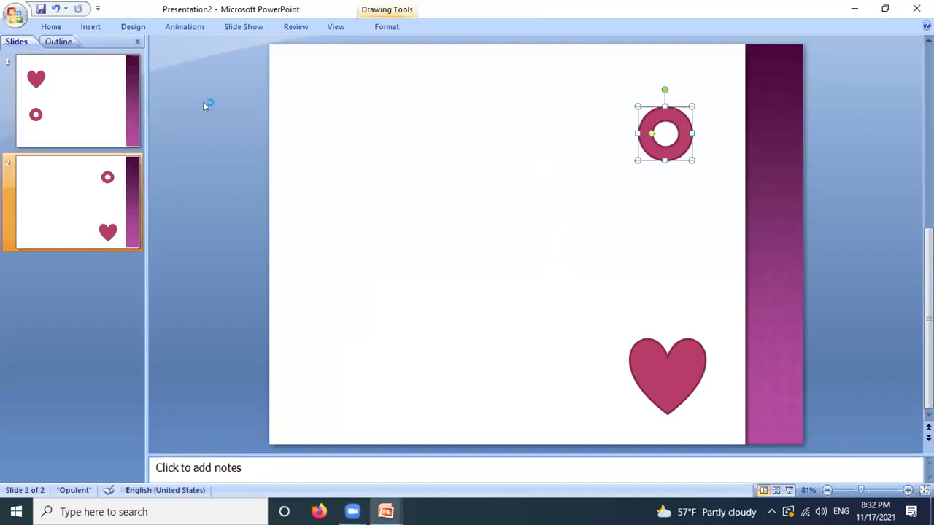
Step: Apply a Wipes-style transition to slide 2 from the full transition gallery
left_click(189, 27)
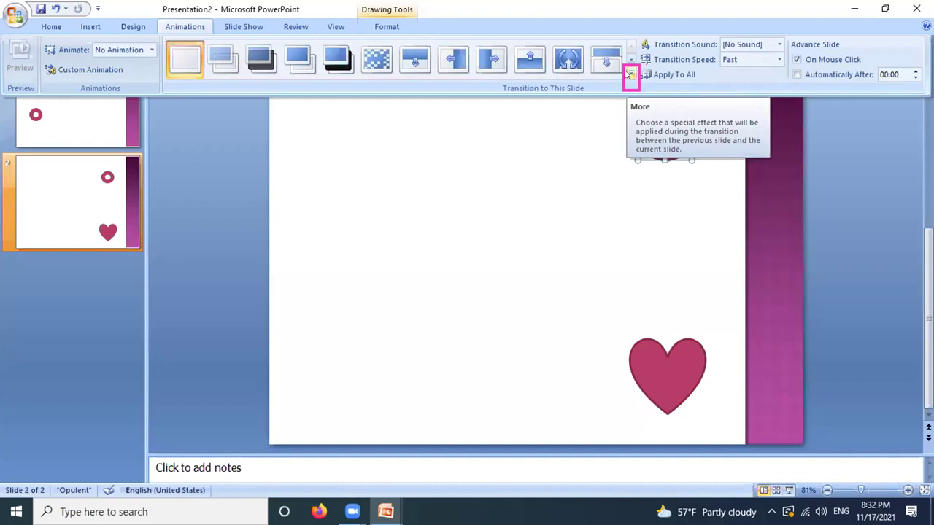
left_click(630, 73)
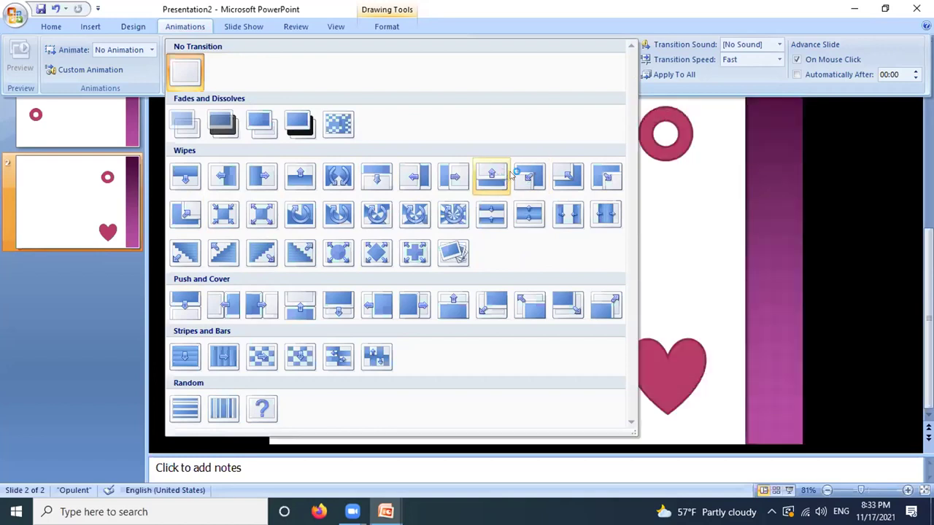
left_click(521, 180)
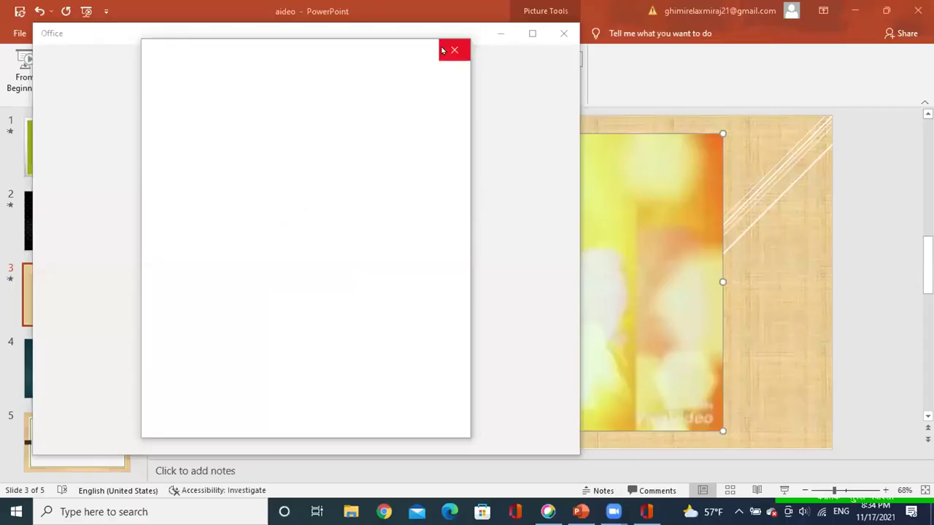
Step: Close the Office pop-ups and create a new blank presentation, selecting its title placeholder
left_click(442, 50)
left_click(563, 33)
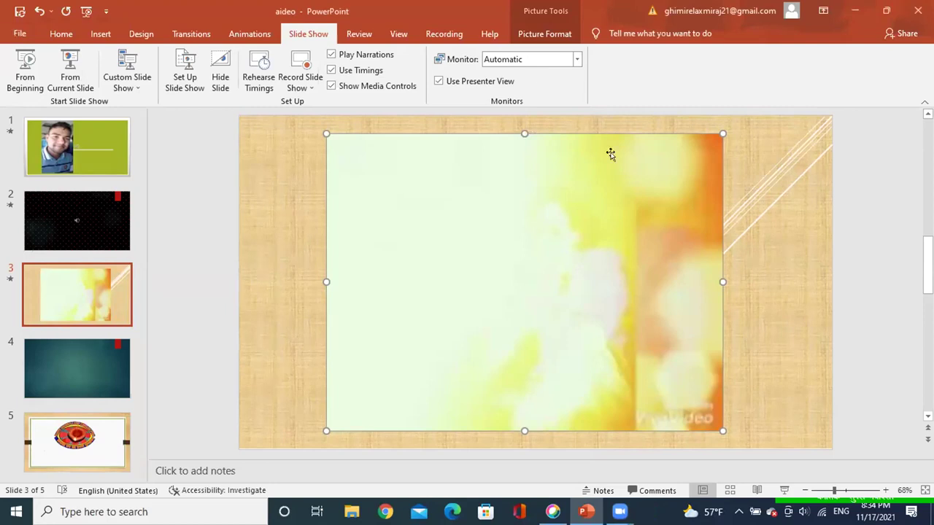
left_click(16, 32)
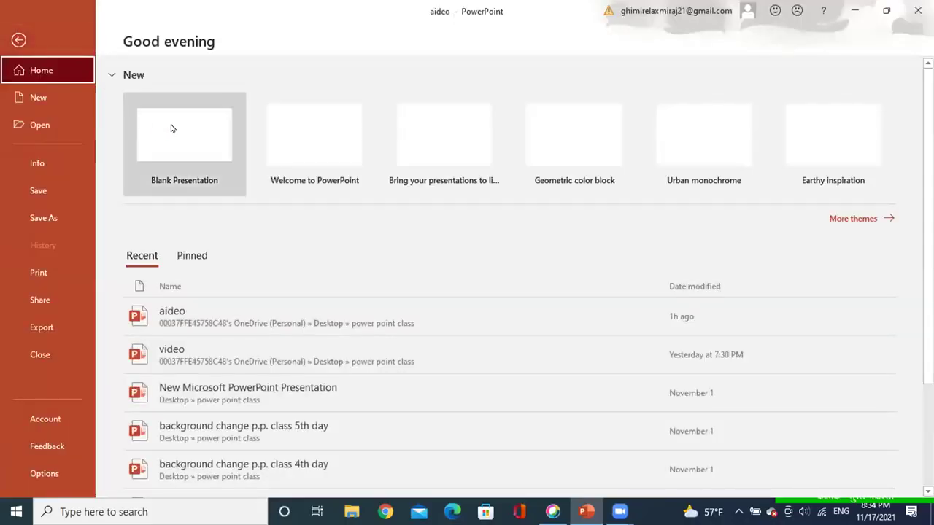
left_click(172, 128)
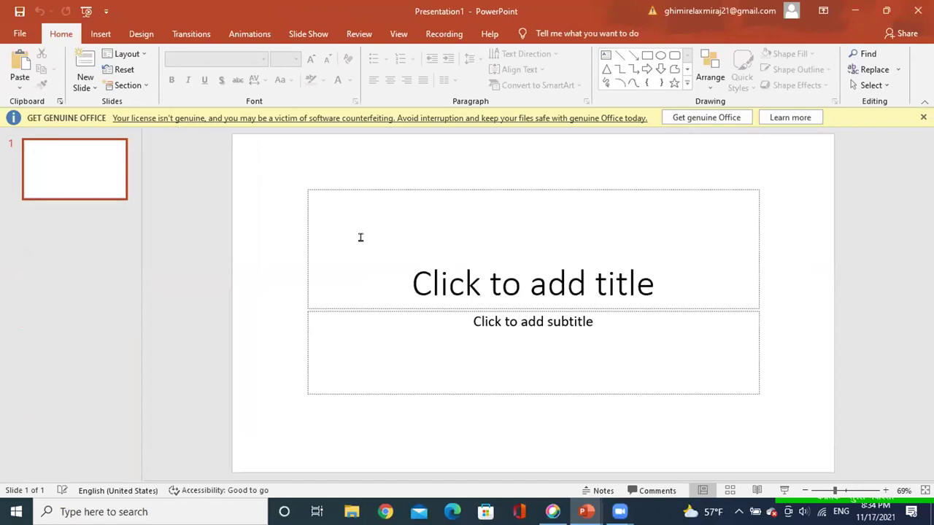
left_click(303, 230)
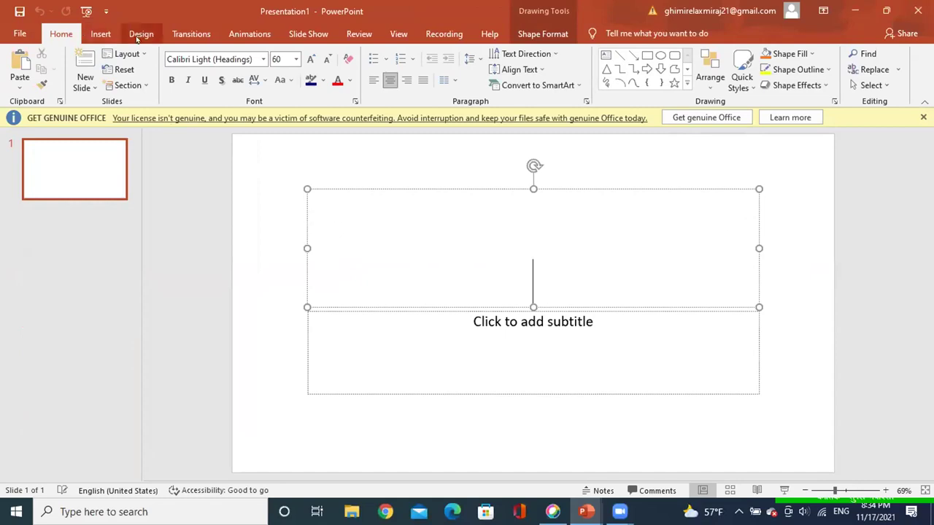
Step: Switch slide 1 to the Blank layout, add three more blank slides, and reselect slide 1
left_click(116, 54)
left_click(161, 239)
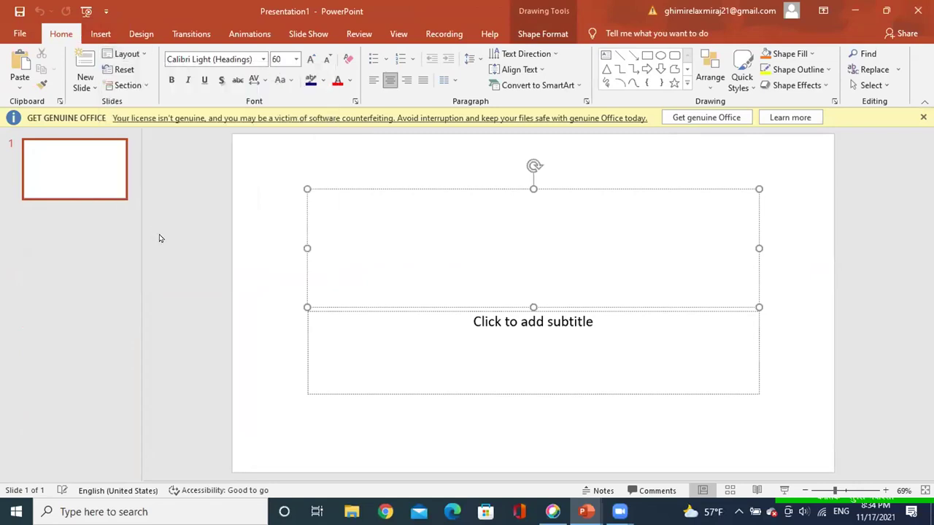
left_click(85, 60)
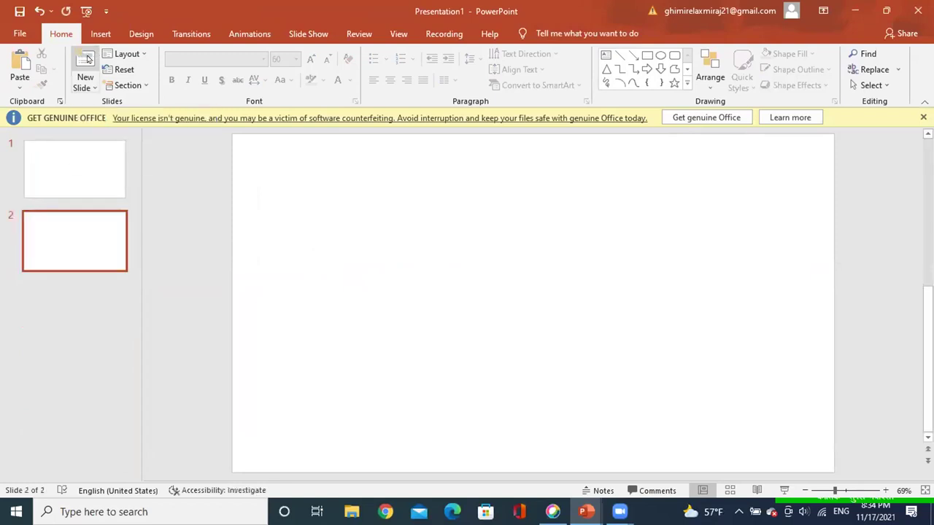
left_click(86, 60)
left_click(86, 59)
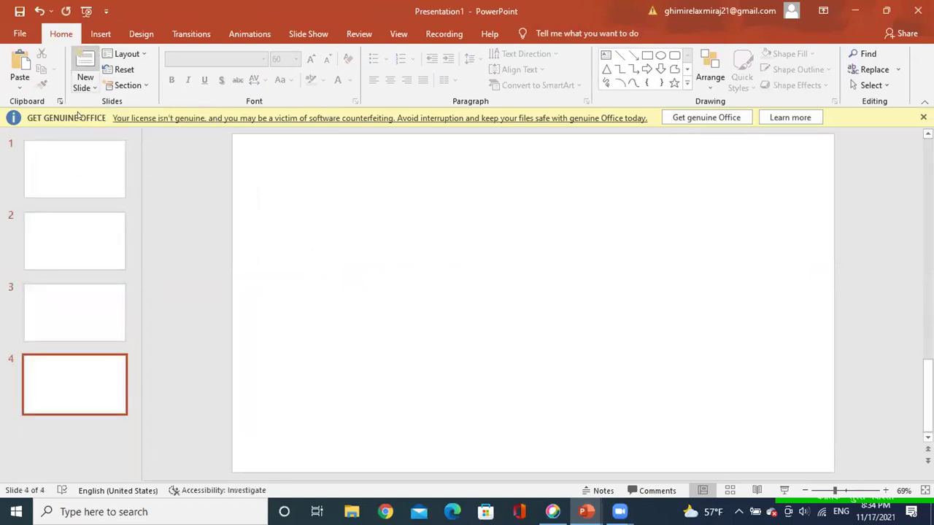
left_click(81, 172)
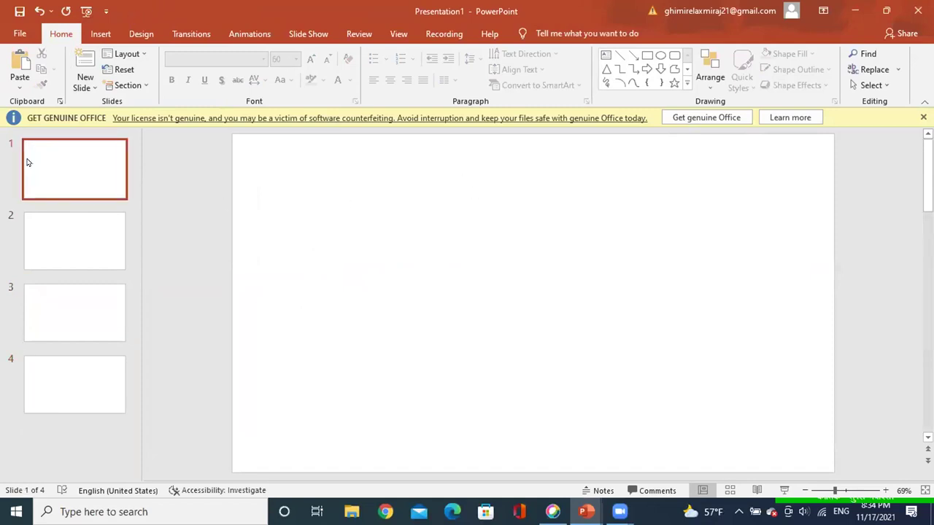
left_click(63, 160)
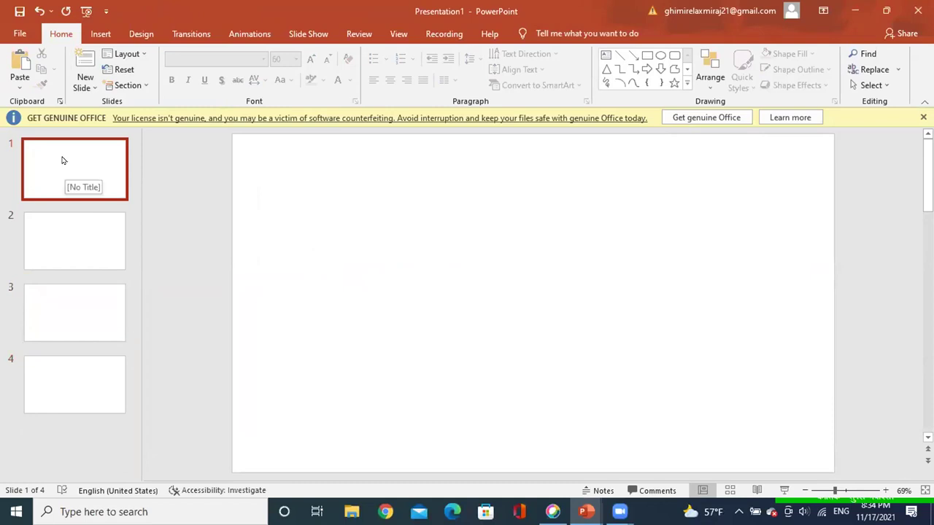
Step: Apply the Basis theme to slide 1 only
left_click(182, 37)
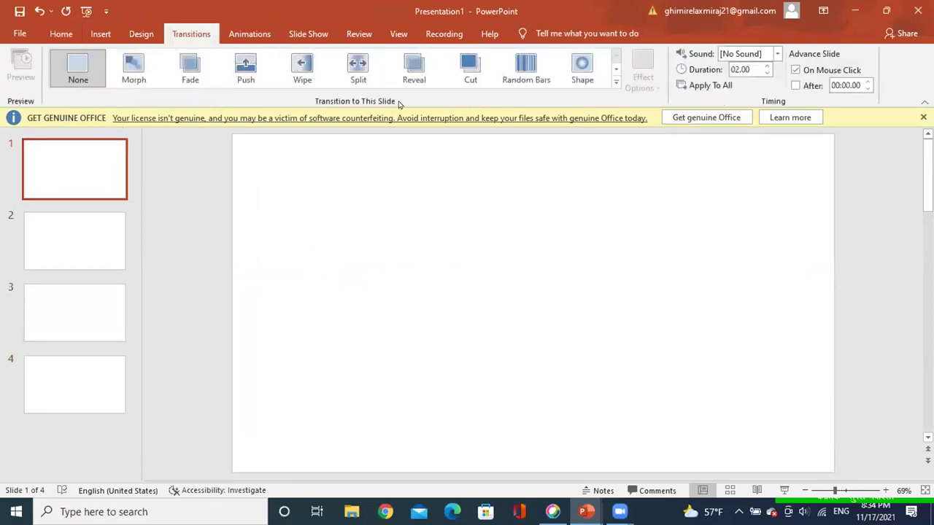
left_click(139, 32)
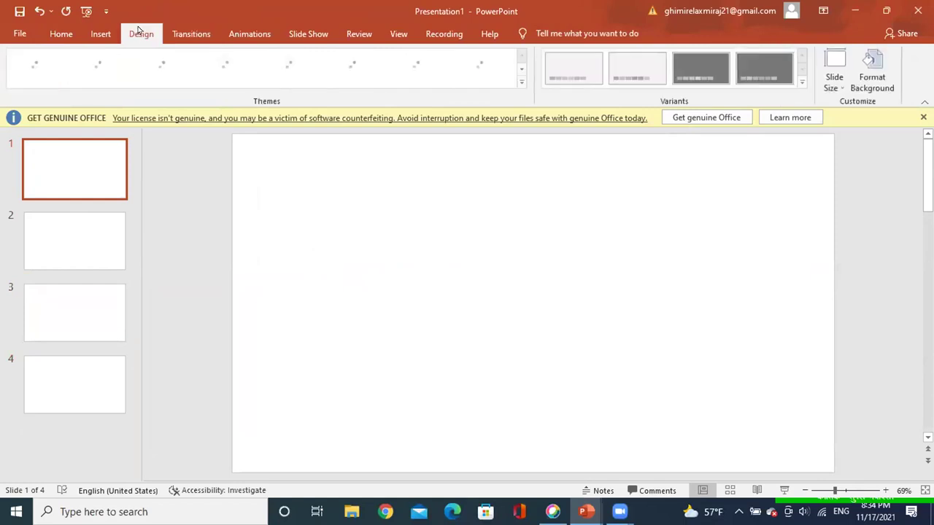
left_click(521, 85)
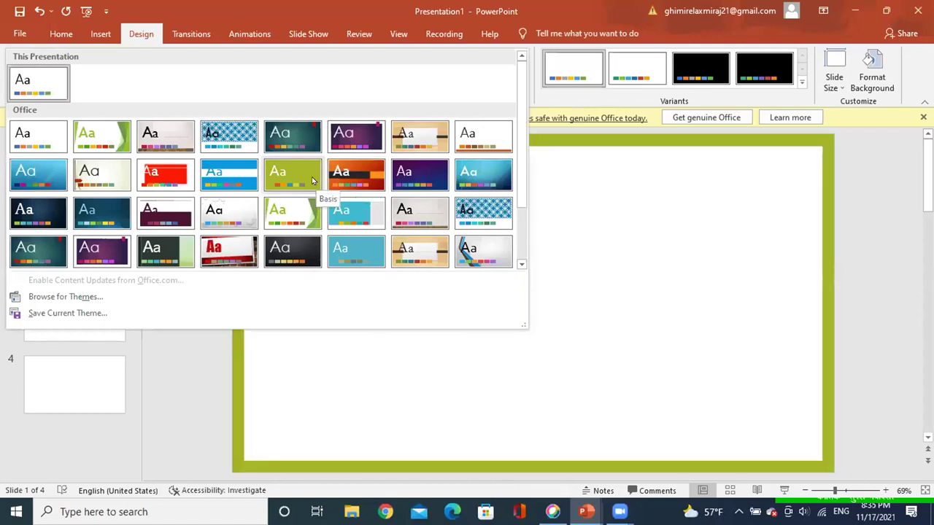
right_click(313, 180)
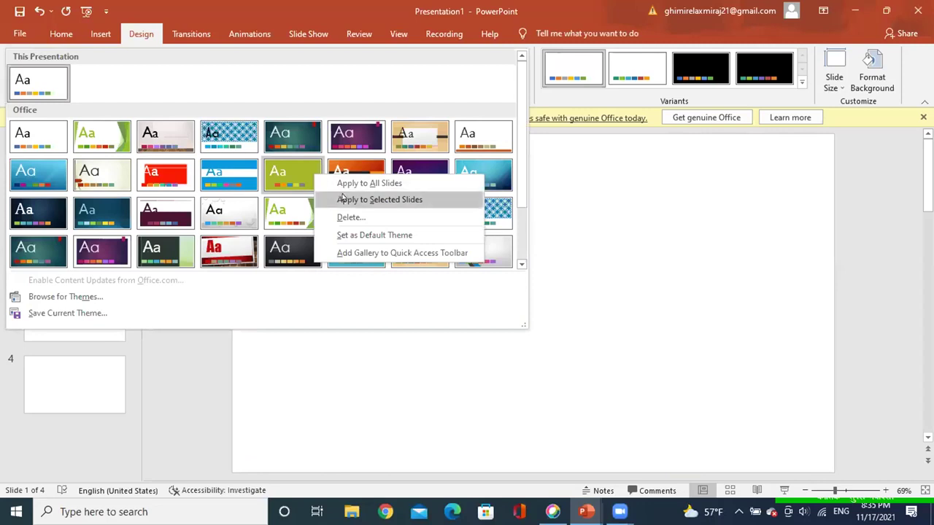
left_click(344, 201)
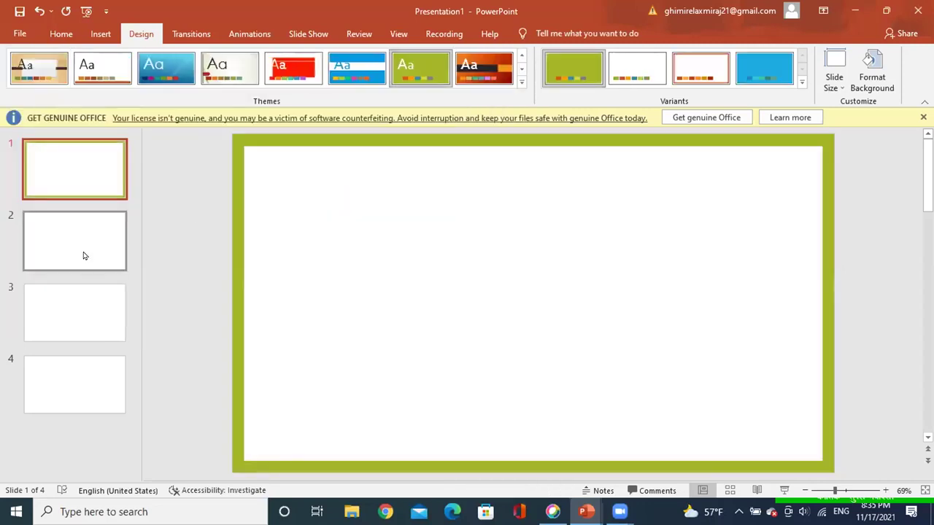
Step: Give slide 2 the purple Celestial theme
left_click(72, 256)
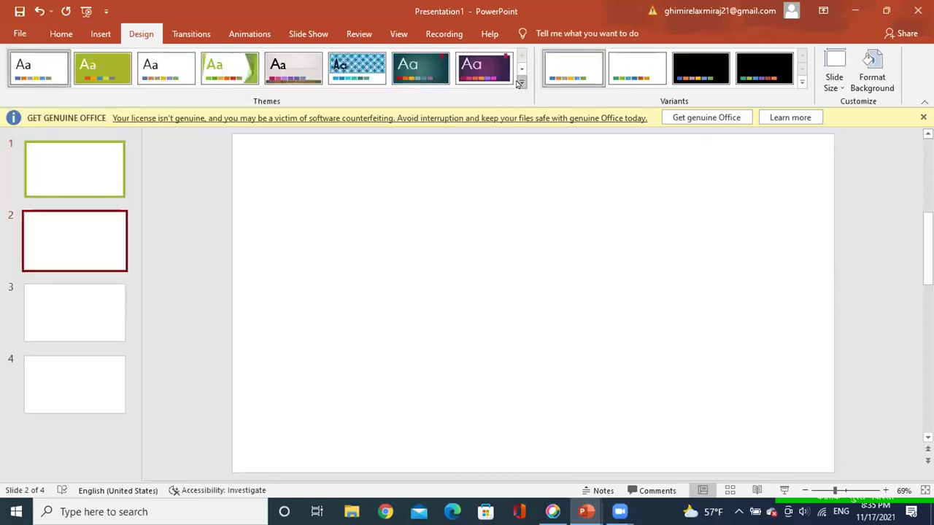
left_click(518, 83)
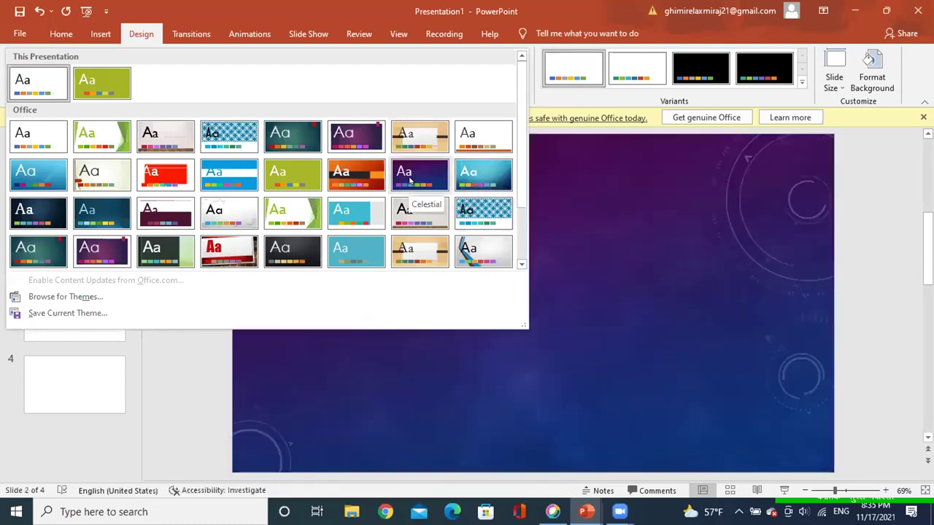
right_click(410, 182)
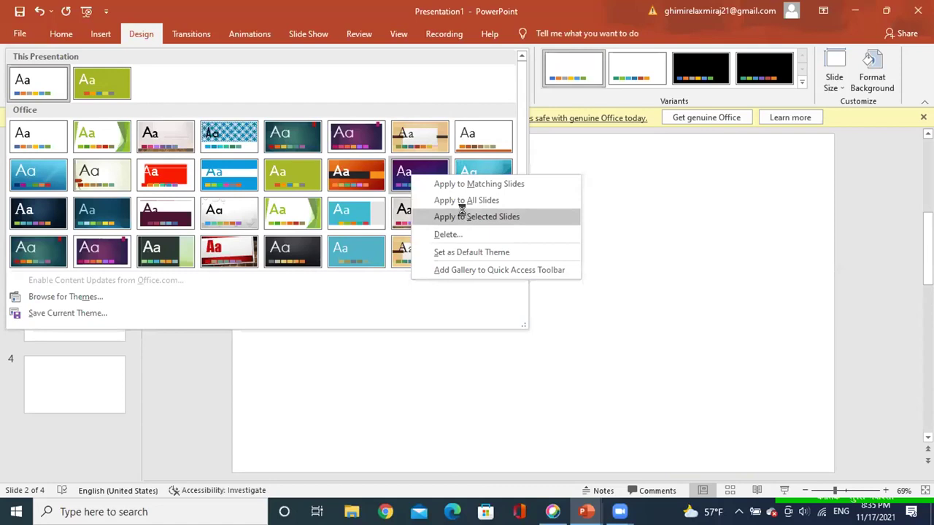
left_click(462, 213)
Step: Apply the grey blue-stripe theme to slide 3 only
left_click(57, 314)
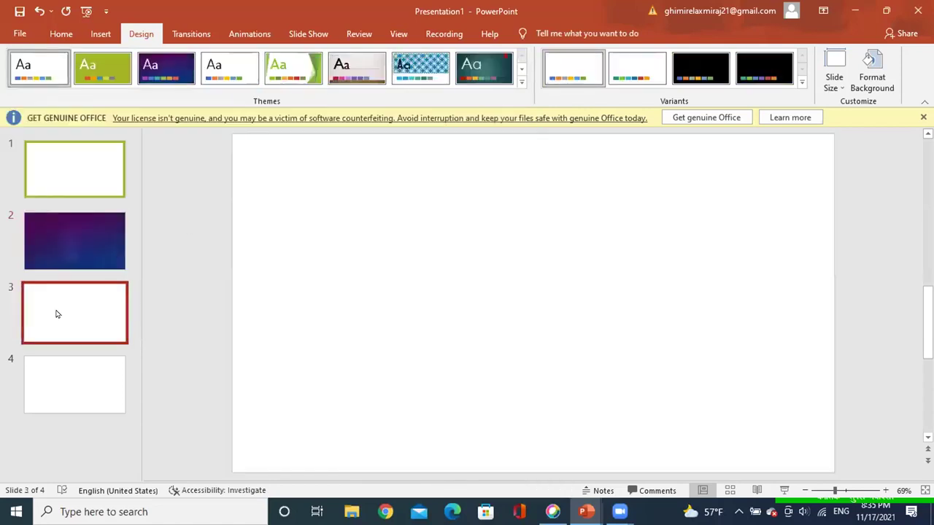
left_click(521, 82)
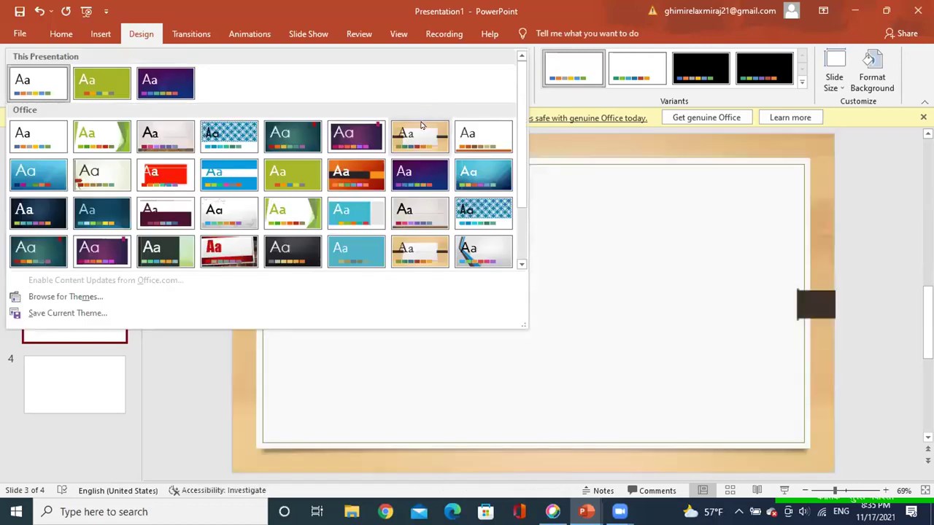
right_click(488, 257)
left_click(517, 295)
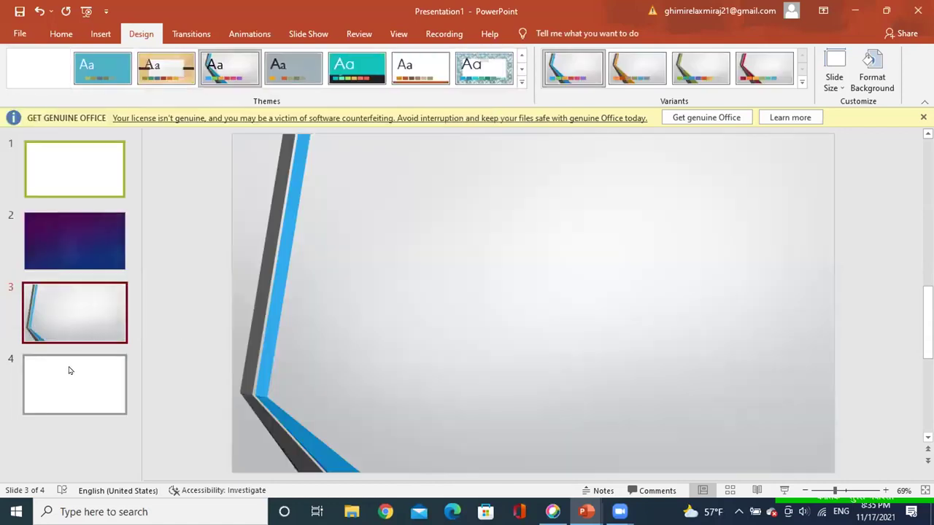
Step: Apply the dark Mesh theme to slide 4
left_click(68, 369)
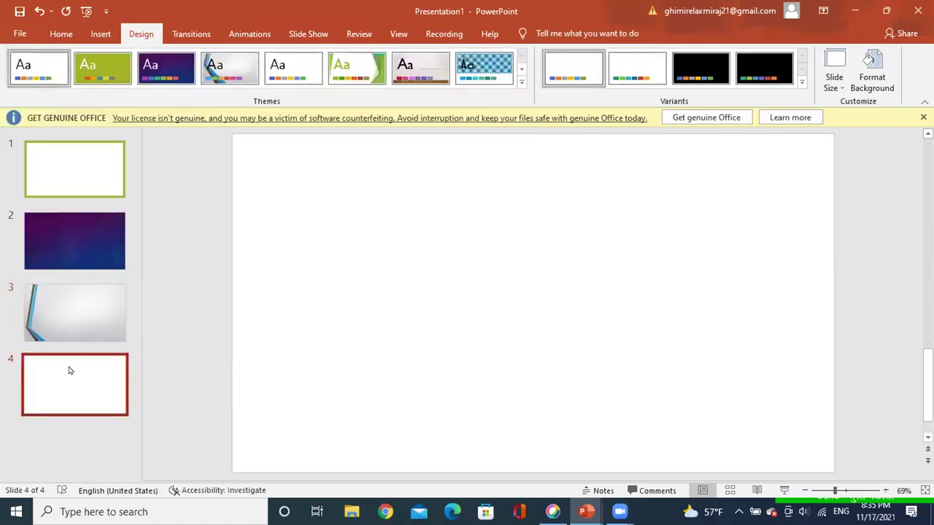
left_click(521, 82)
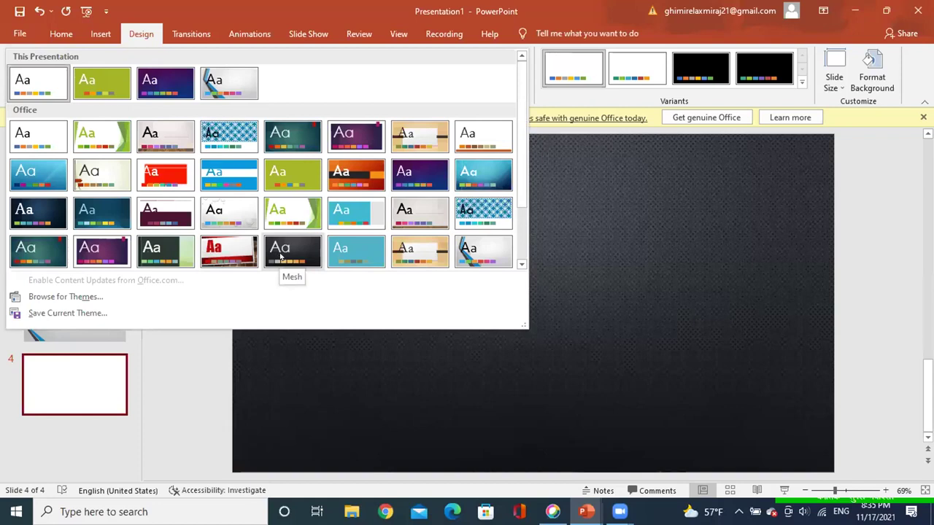
right_click(288, 250)
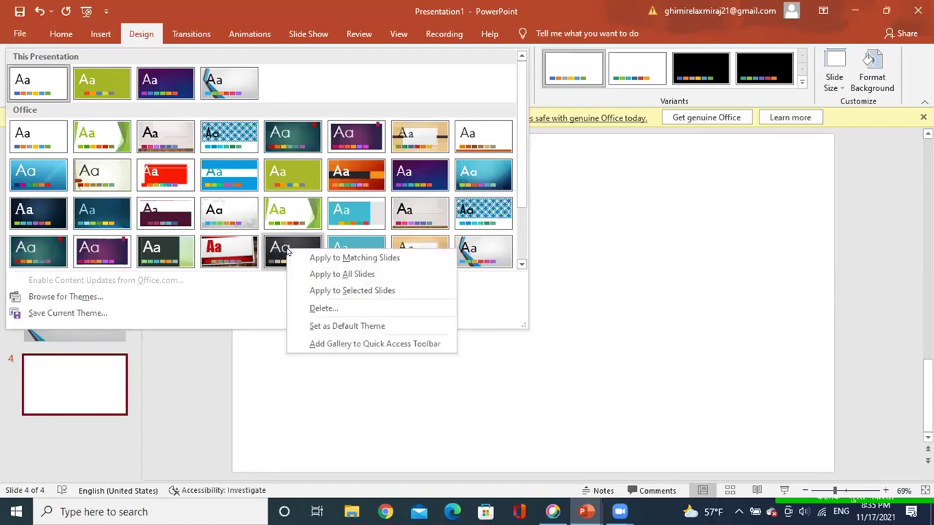
left_click(332, 284)
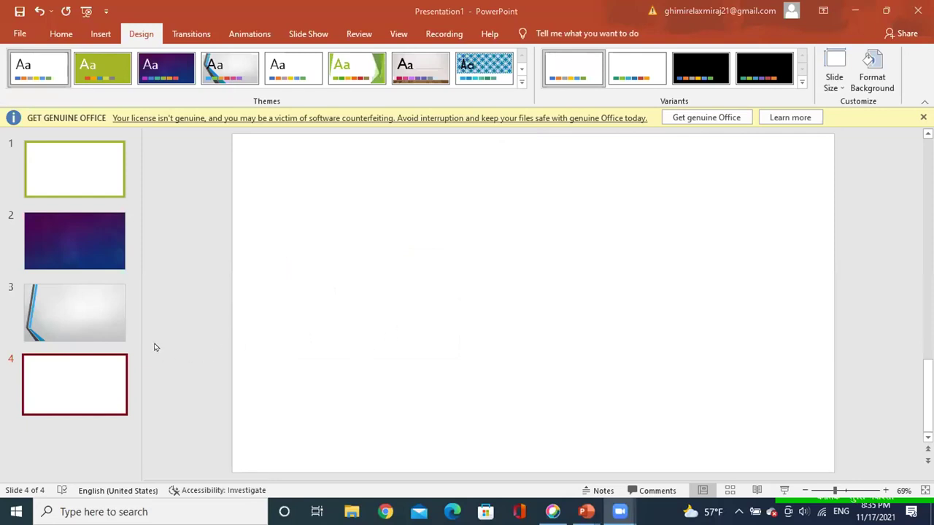
left_click(61, 378)
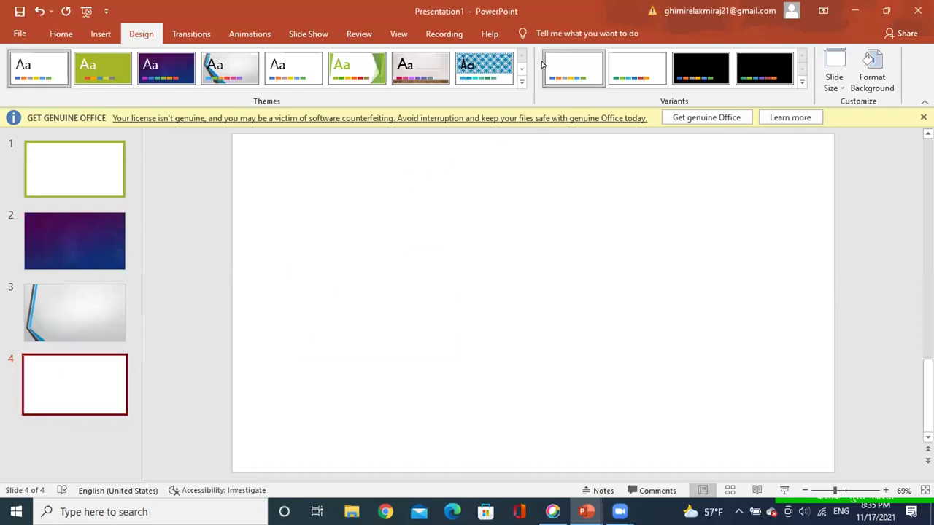
left_click(521, 83)
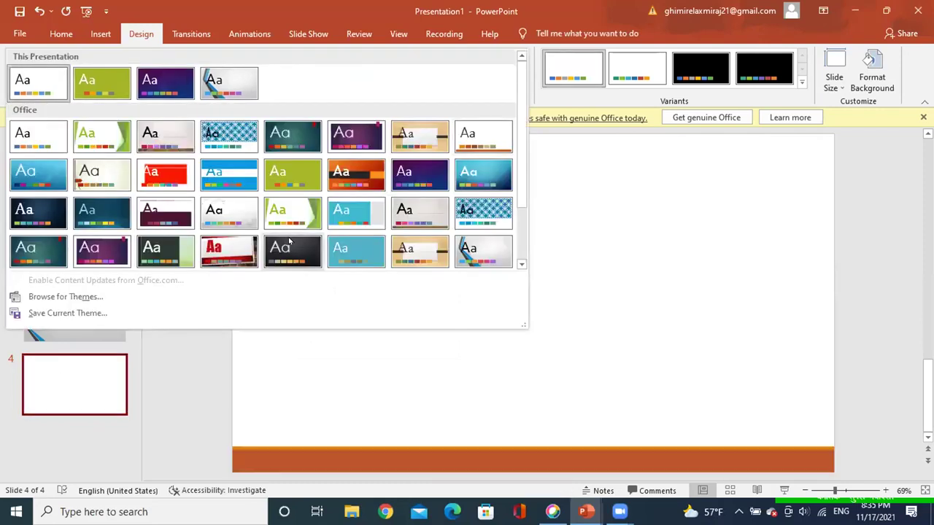
right_click(280, 250)
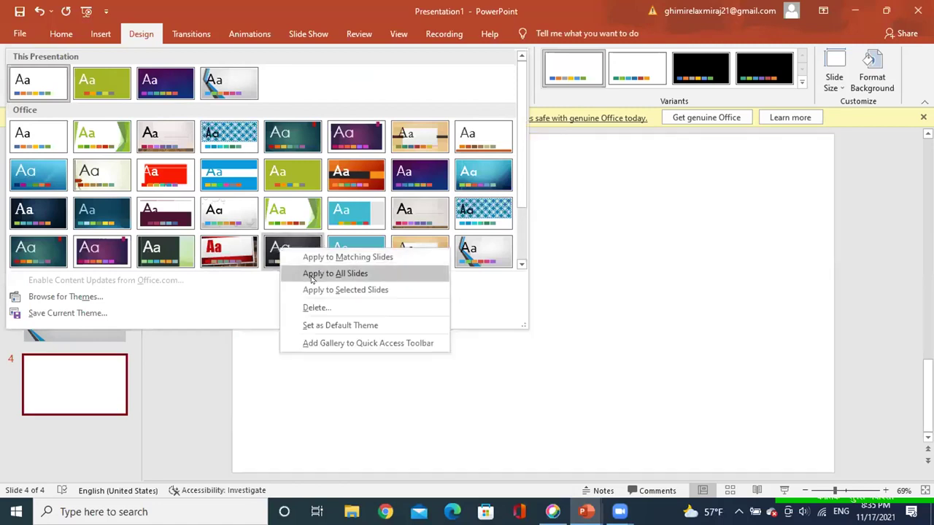
left_click(310, 290)
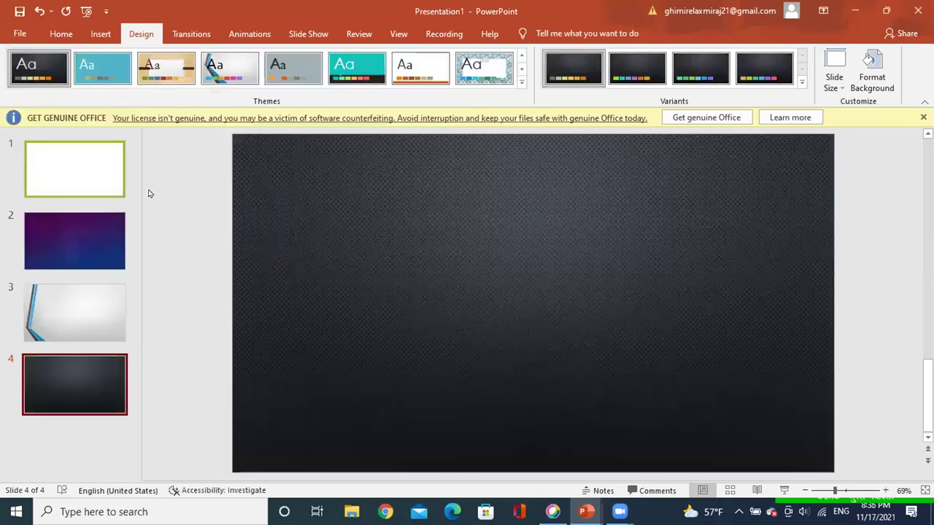
left_click(91, 172)
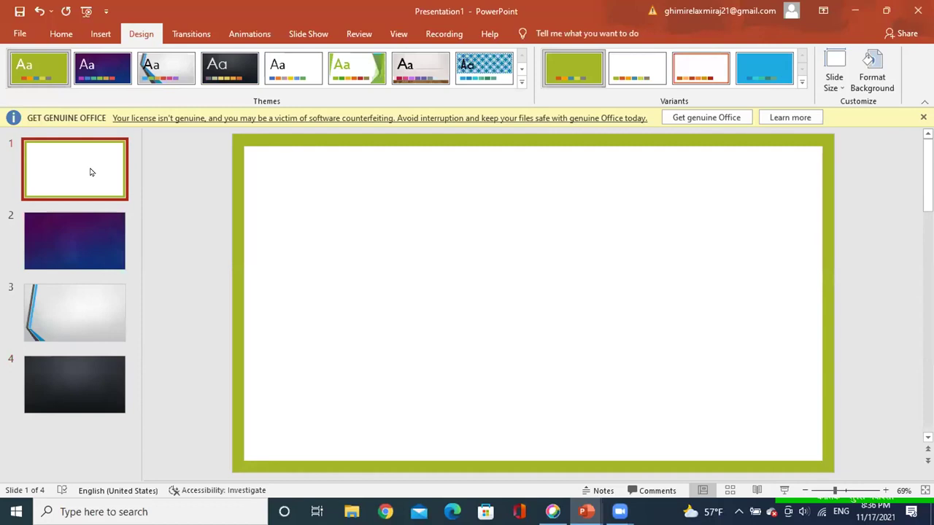
Step: Run an online picture search for 'curtains'
left_click(179, 32)
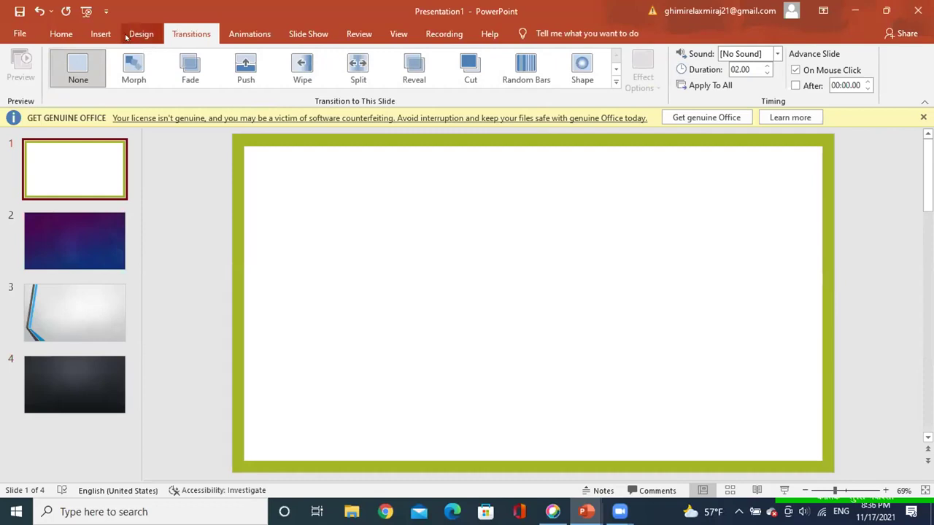
left_click(101, 34)
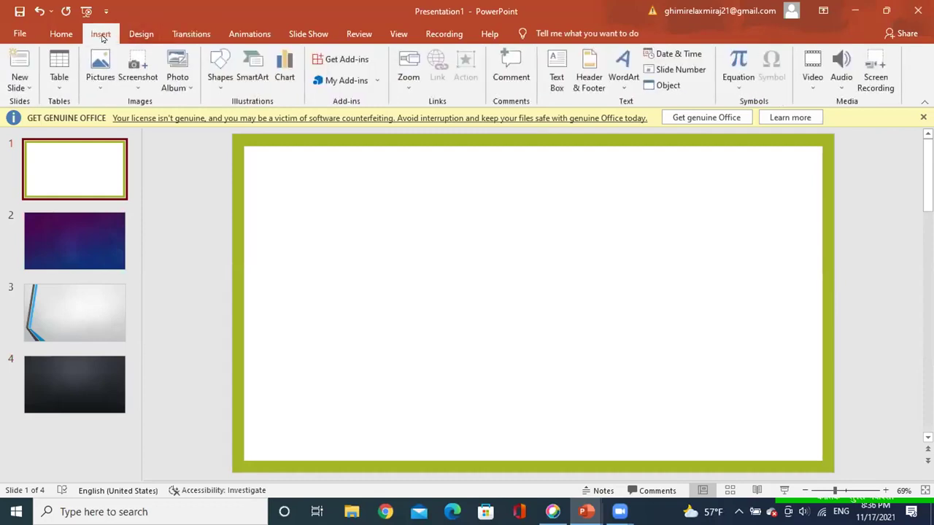
left_click(100, 91)
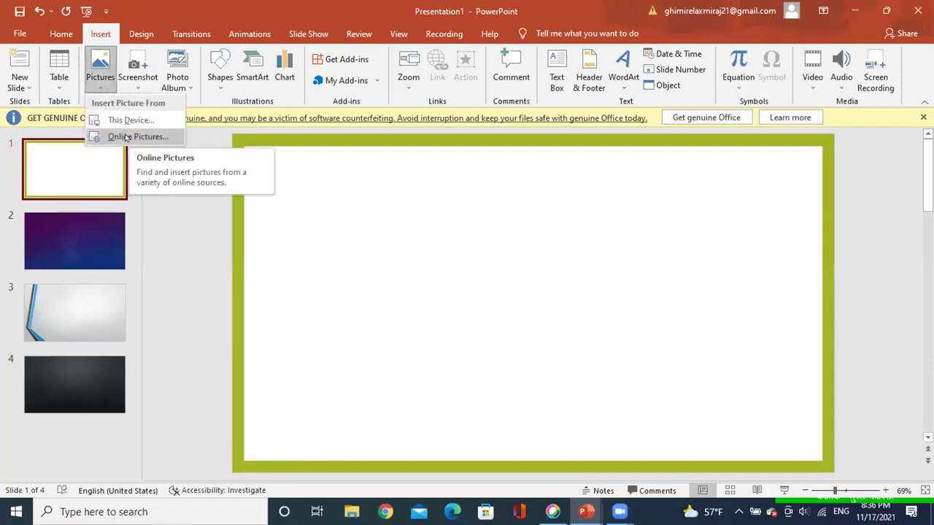
left_click(127, 138)
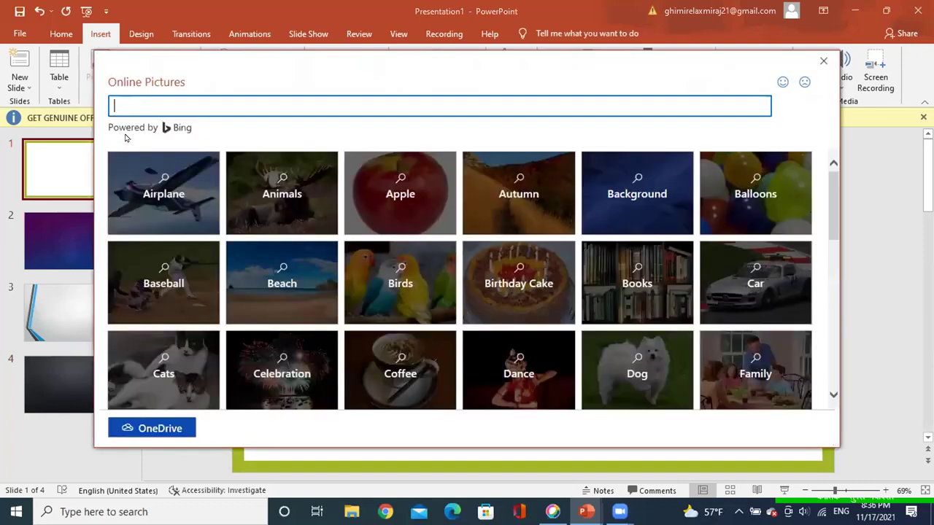
type("c")
type("urtain")
type("s")
key("Return")
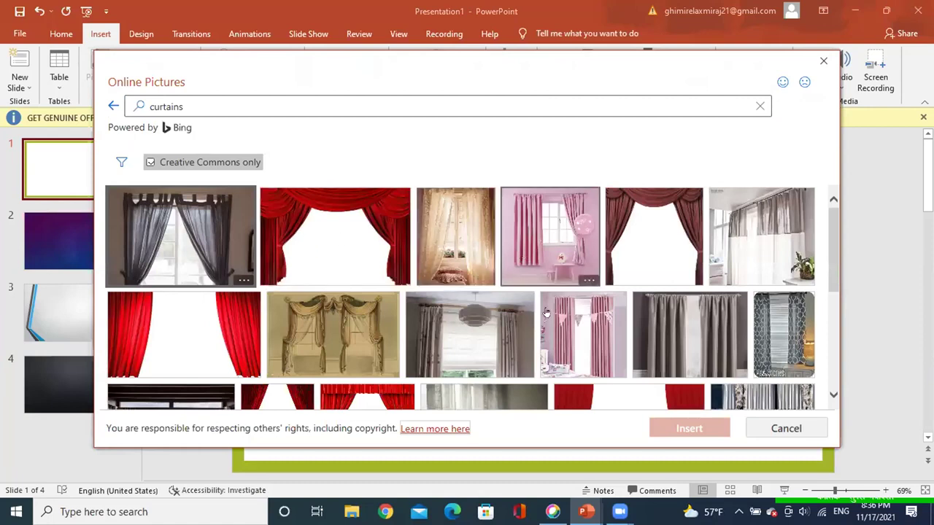
Step: Insert the green and the black curtain images onto slide 1
scroll(565, 347, "down", 1)
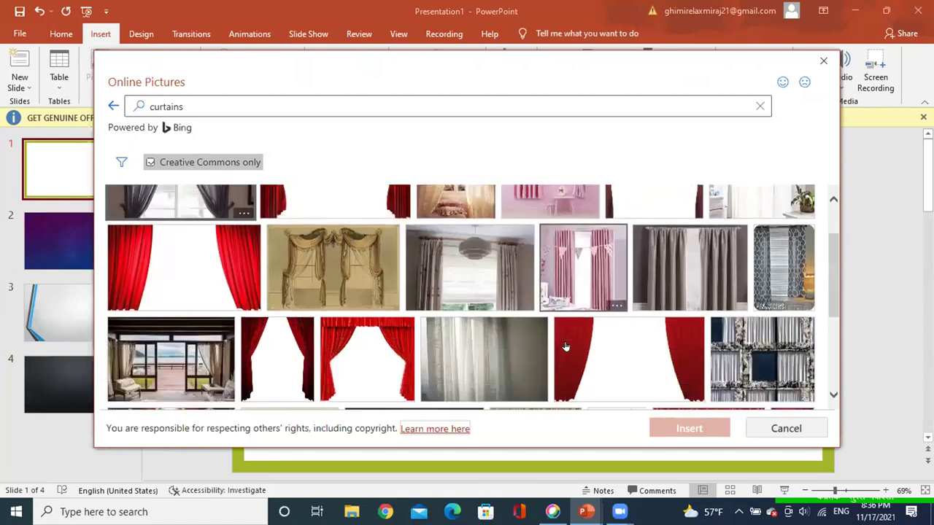
scroll(565, 346, "down", 1)
scroll(565, 347, "down", 1)
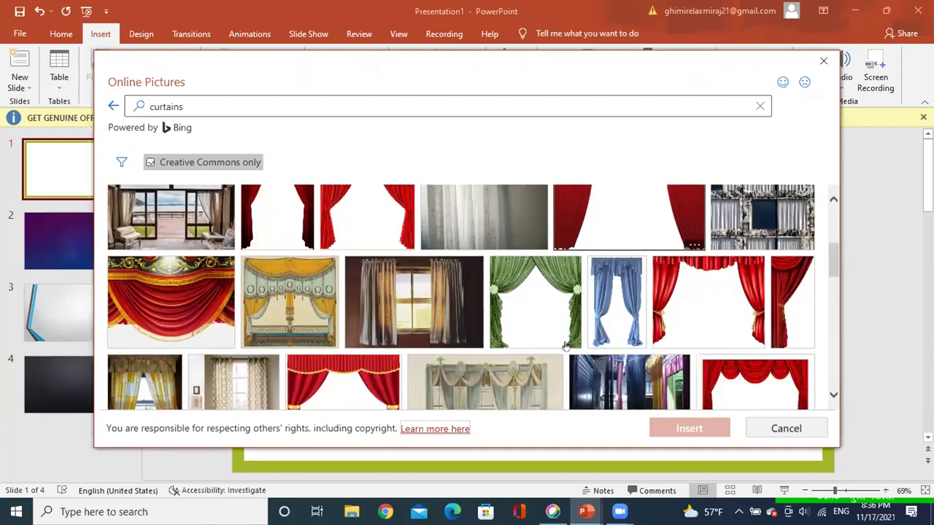
scroll(566, 347, "up", 2)
scroll(565, 346, "down", 1)
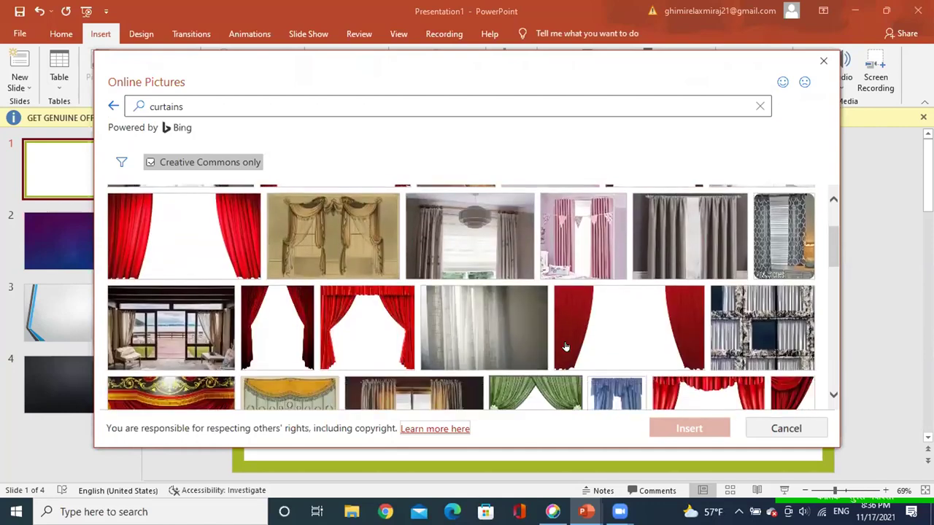
scroll(566, 347, "down", 1)
scroll(565, 347, "down", 2)
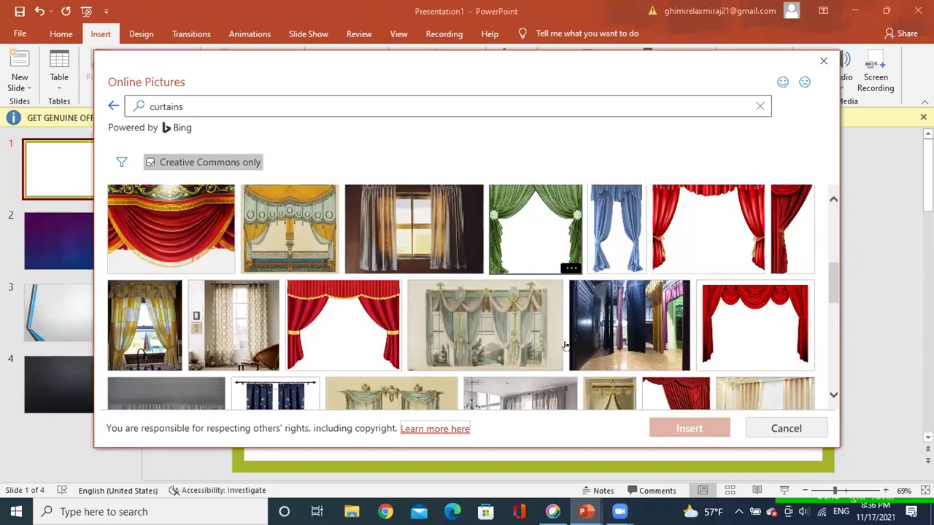
scroll(566, 347, "up", 1)
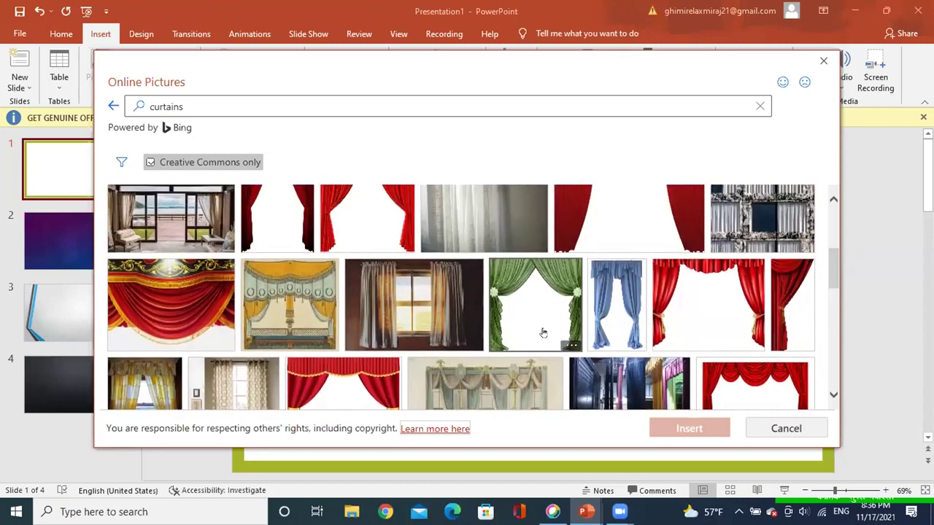
left_click(539, 324)
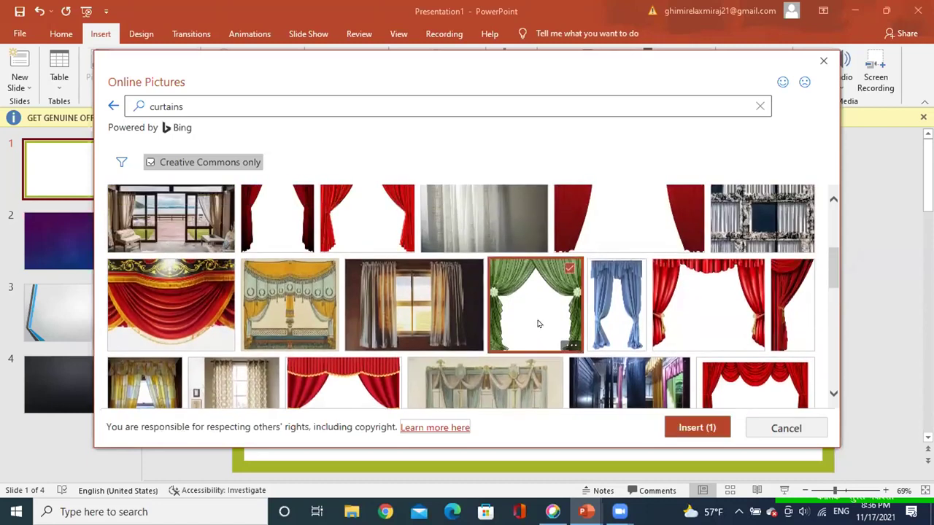
scroll(552, 328, "down", 3)
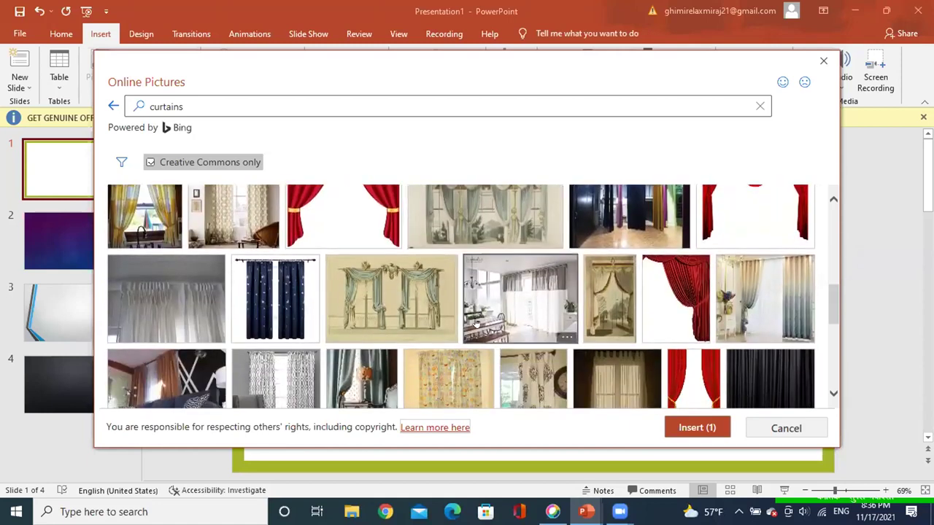
left_click(763, 392)
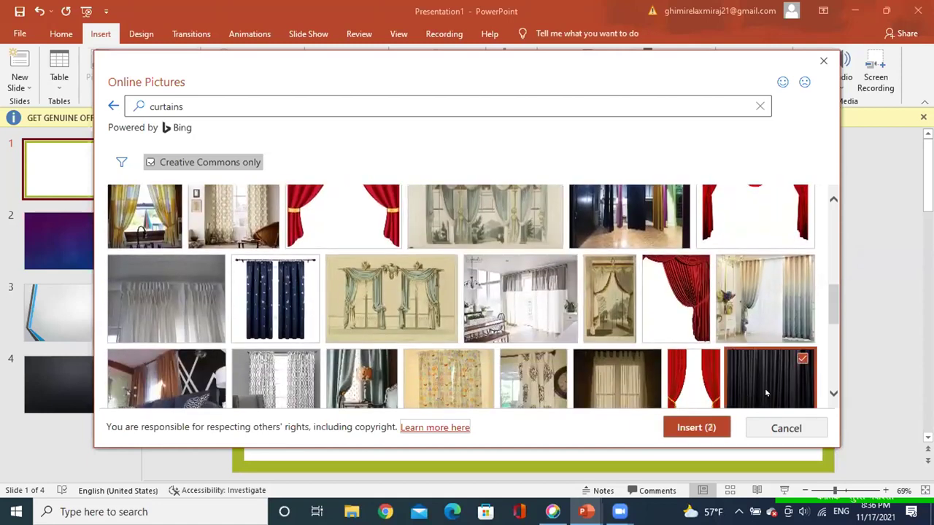
left_click(706, 427)
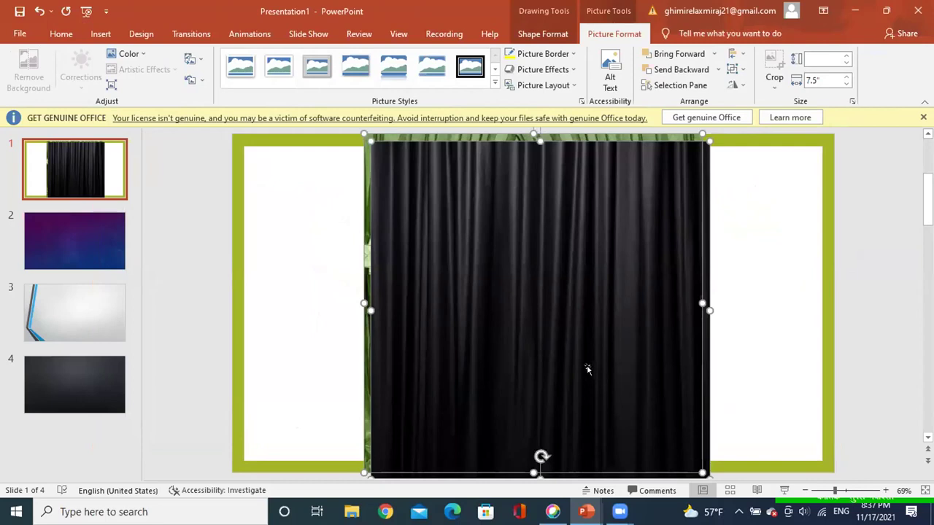
Step: Delete the green curtain and move the black curtain to the slide's left edge
mouse_move(585, 366)
left_mouse_down()
mouse_move(540, 372)
mouse_move(576, 372)
left_mouse_up()
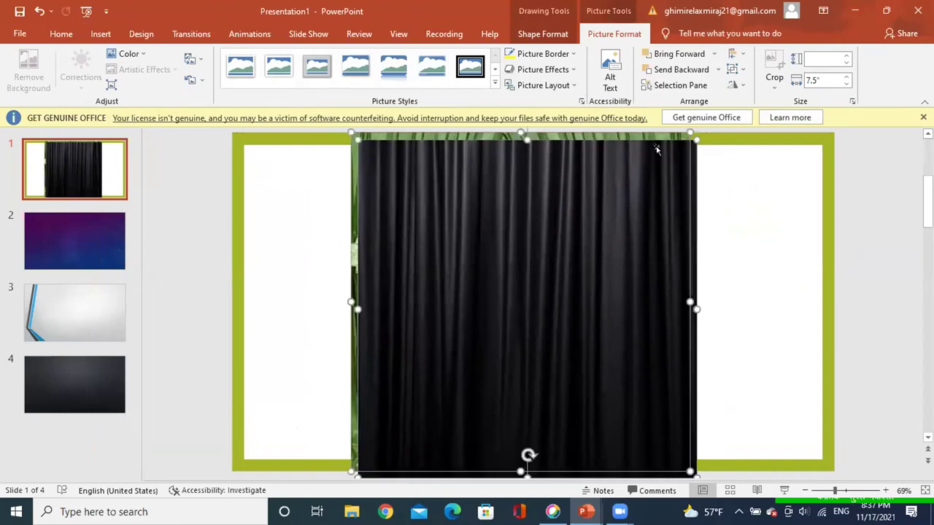
left_click(750, 183)
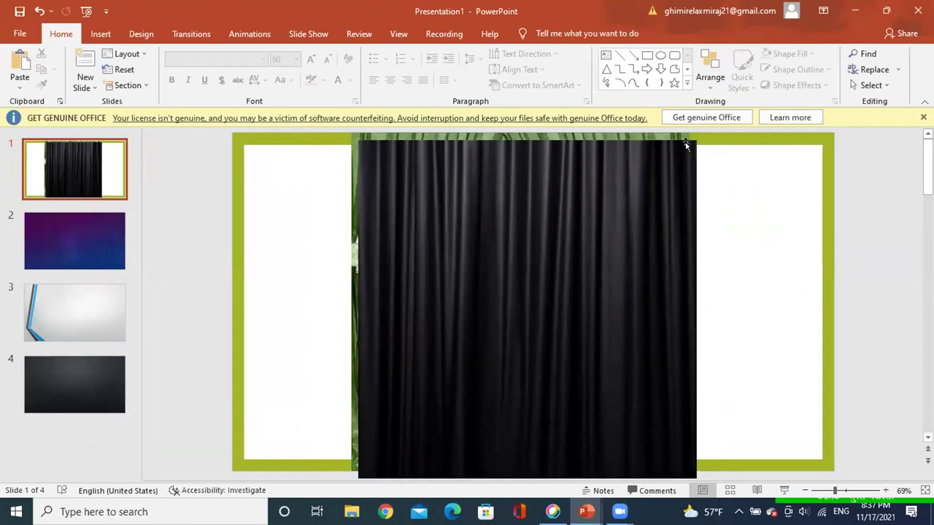
left_click_drag(686, 145, 738, 171)
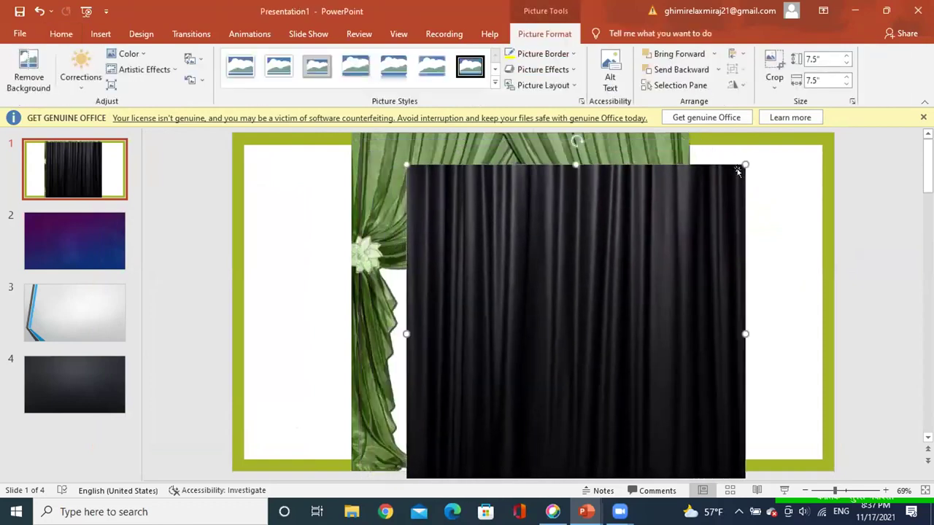
left_click_drag(671, 195, 761, 196)
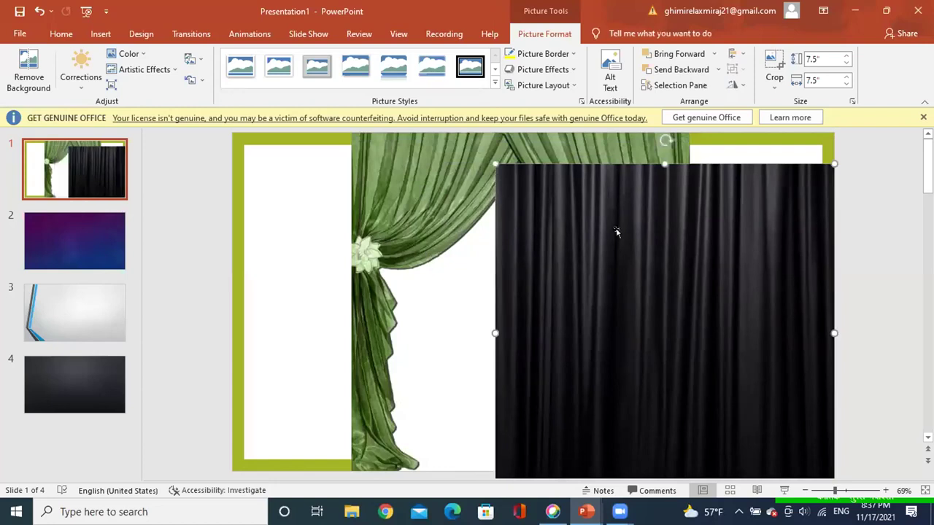
left_click(410, 207)
key("Delete")
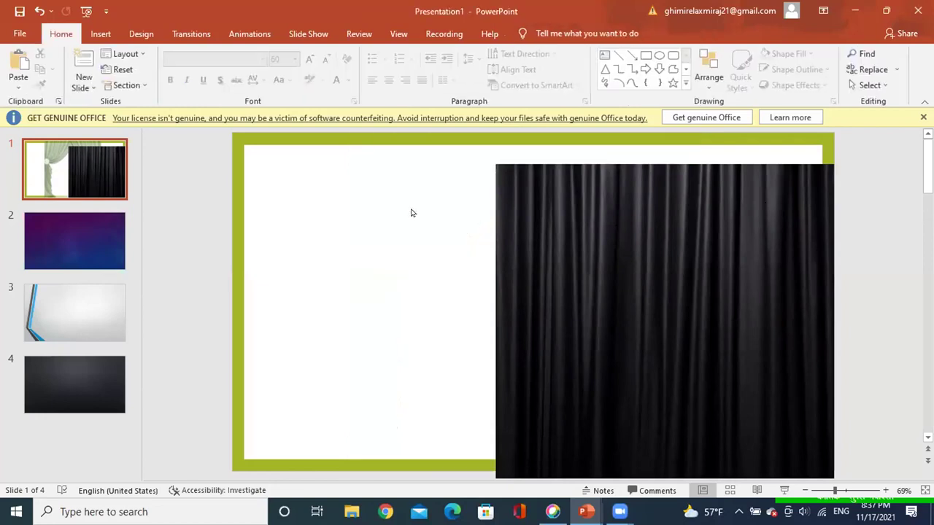
left_click(546, 235)
mouse_move(563, 235)
left_mouse_down()
mouse_move(303, 214)
mouse_move(303, 205)
left_mouse_up()
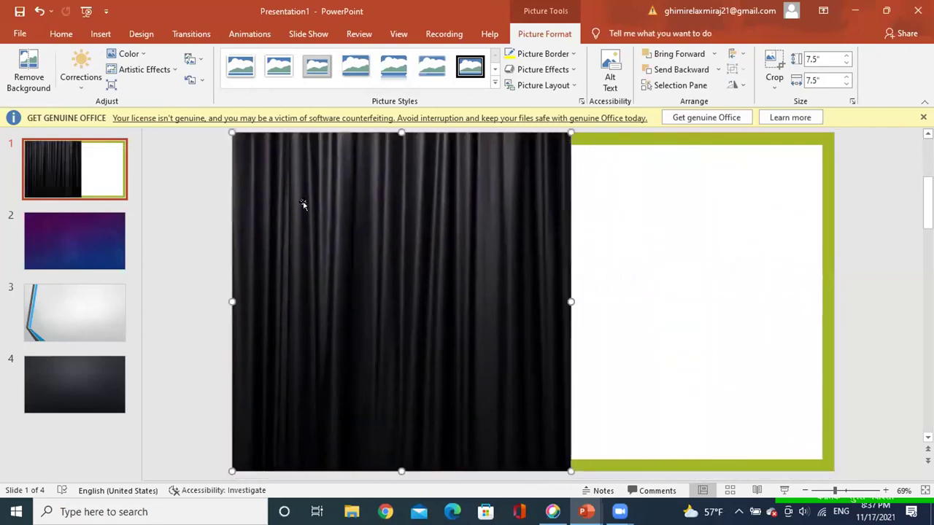
Step: Stretch the black curtain to 10.29" by 13.33" so it fills the slide
right_click(520, 270)
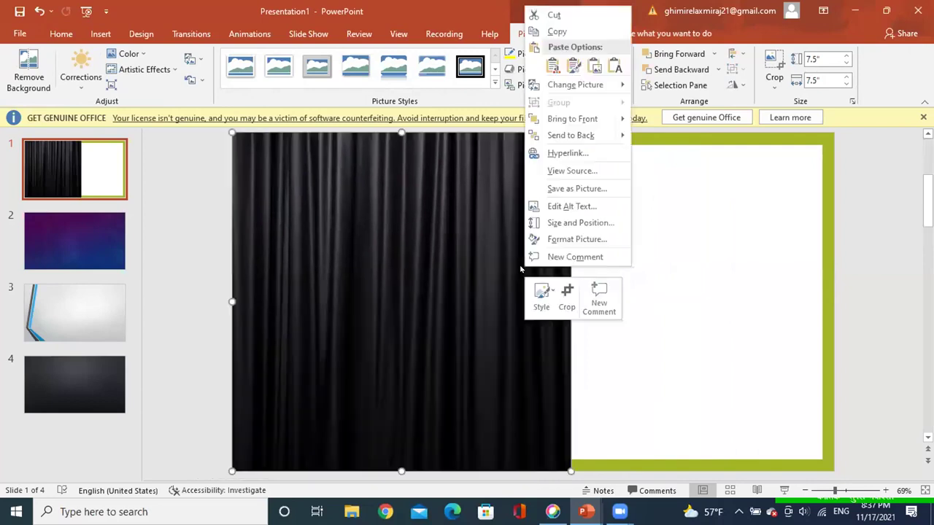
left_click(678, 263)
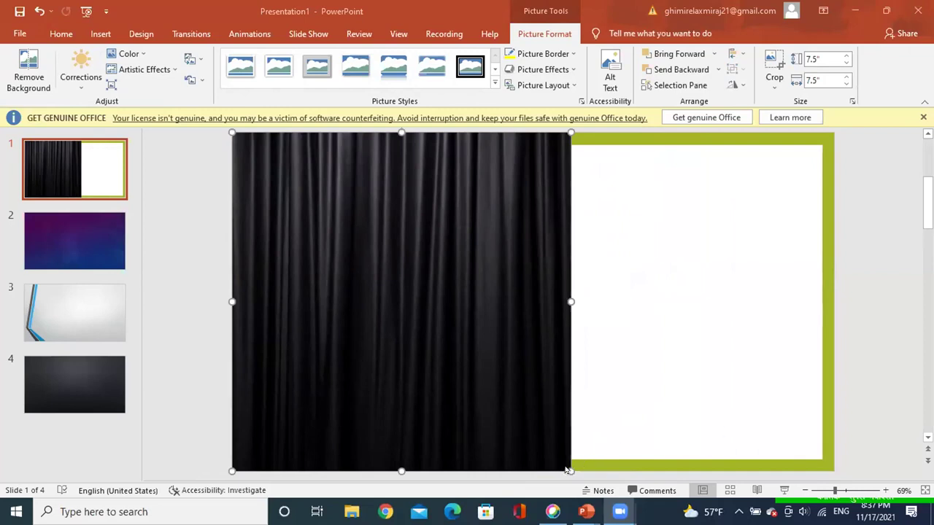
left_click_drag(566, 466, 697, 468)
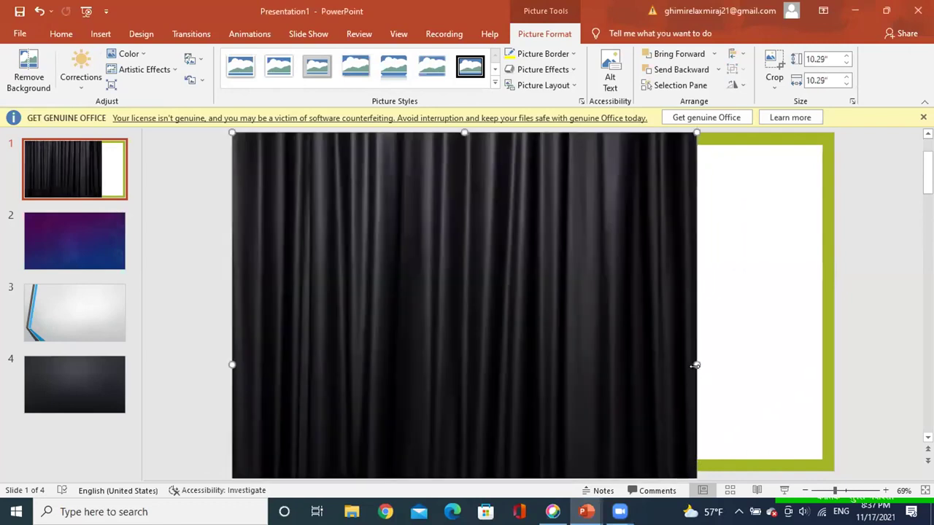
left_click_drag(695, 365, 832, 364)
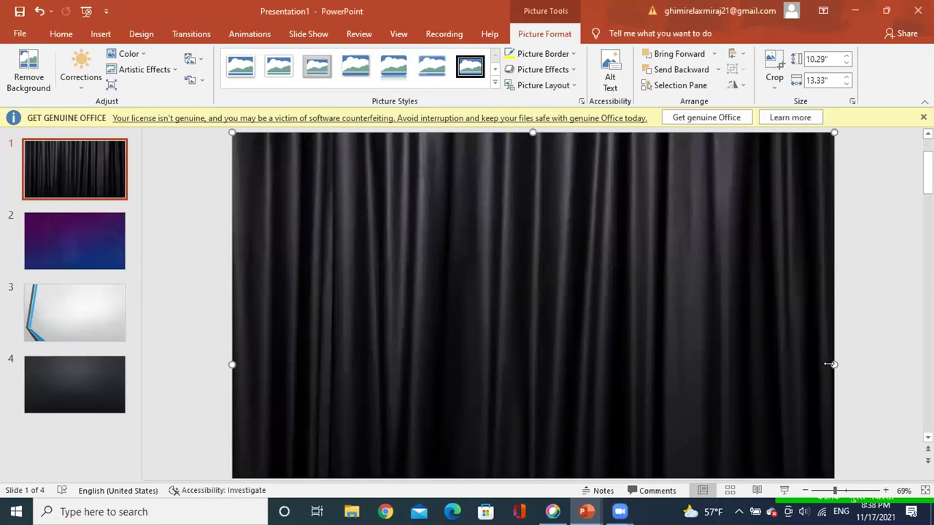
Step: Apply the Curtains transition to slide 2
left_click(83, 229)
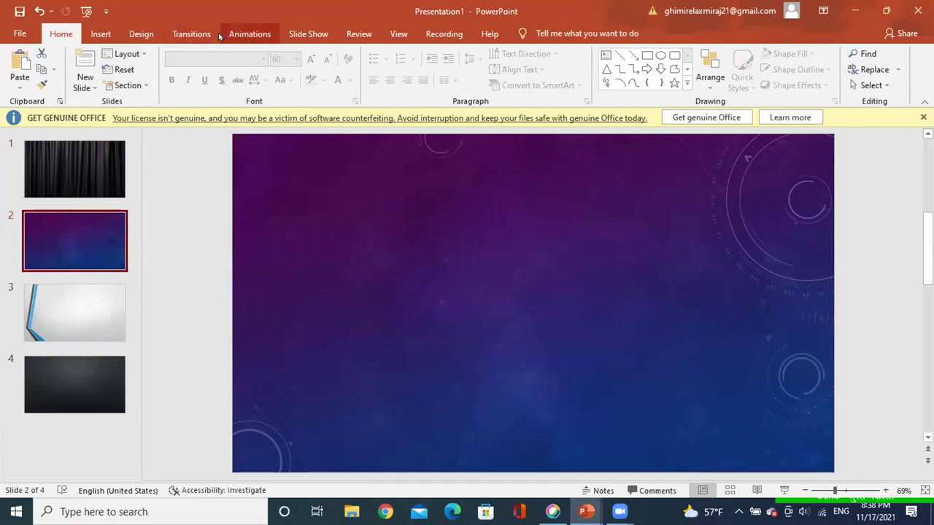
left_click(194, 35)
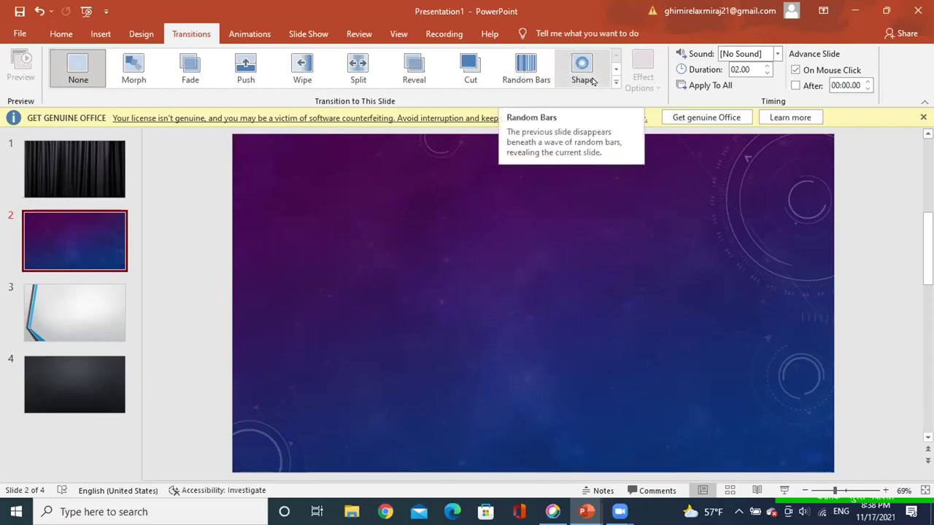
left_click(616, 82)
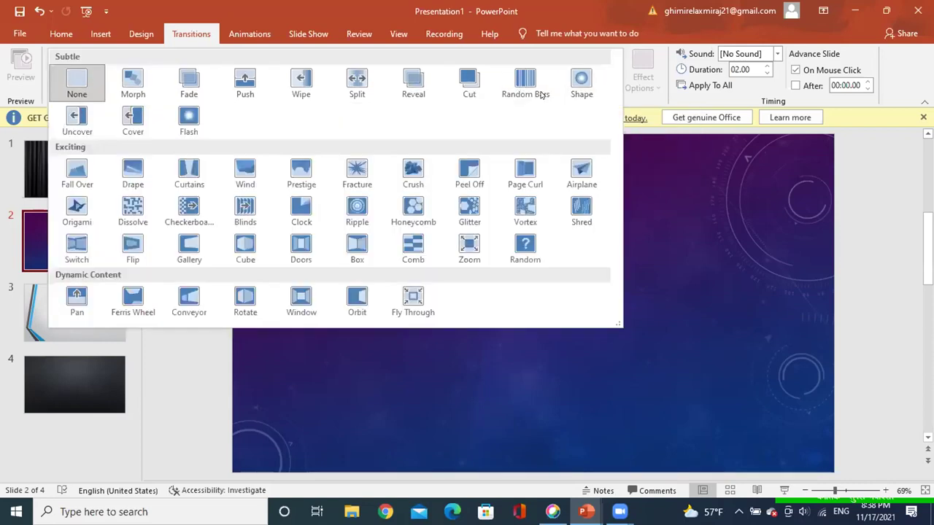
left_click(189, 173)
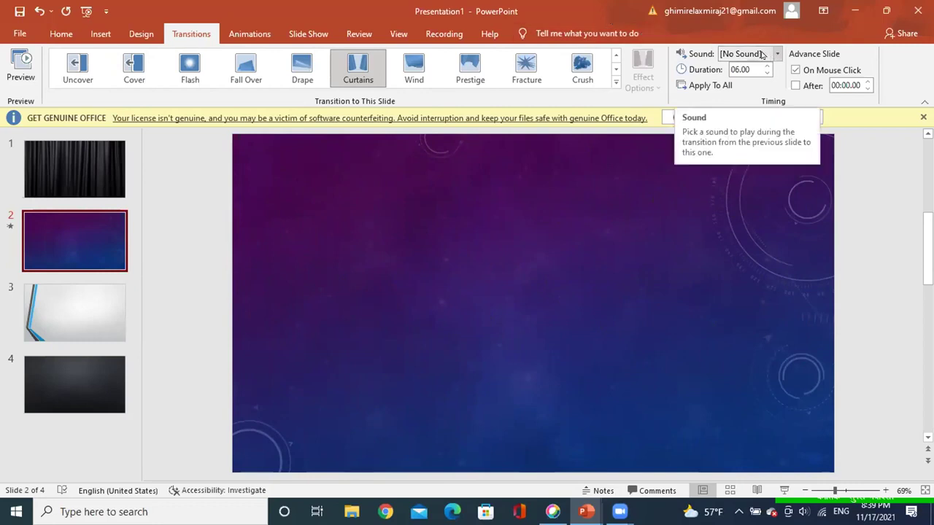
Step: Set slide 2's transition sound to Chime
left_click(760, 54)
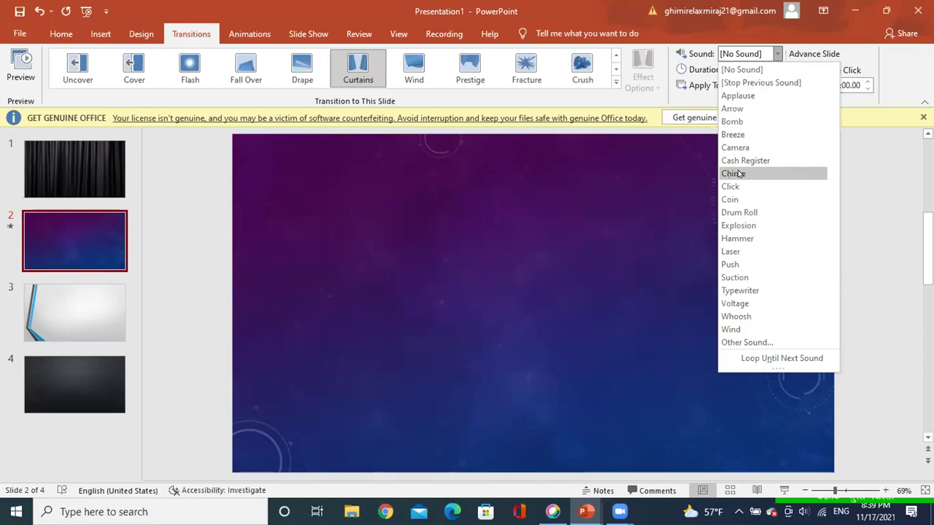
left_click(736, 174)
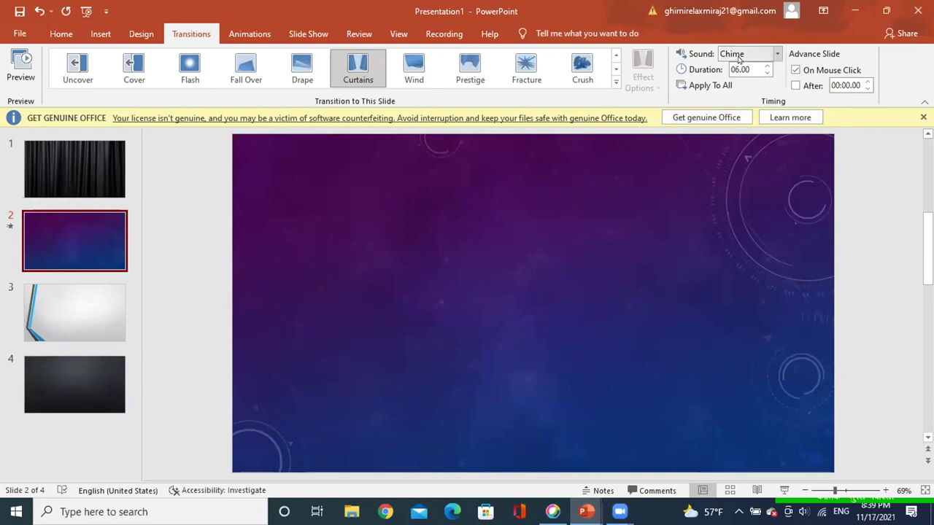
left_click(777, 54)
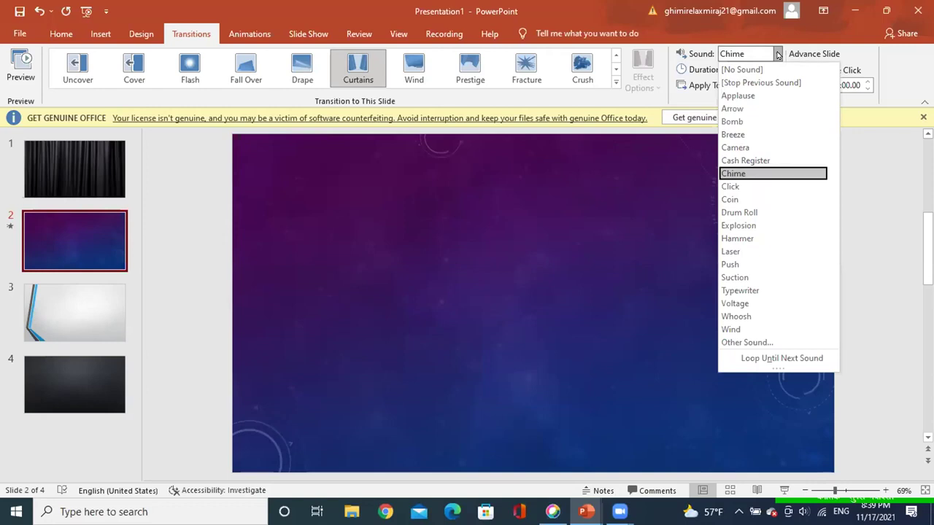
left_click(777, 56)
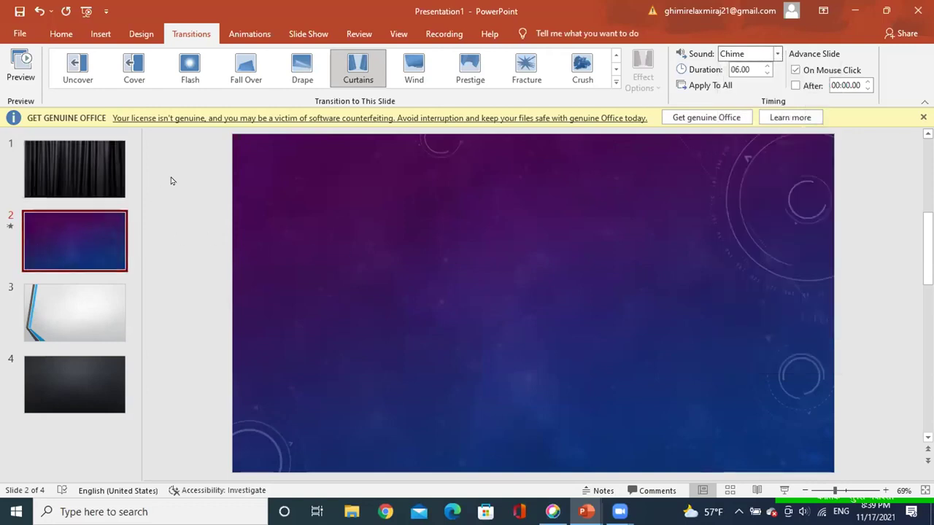
Step: Play the slideshow from the beginning through slide 3, then exit
left_click(81, 172)
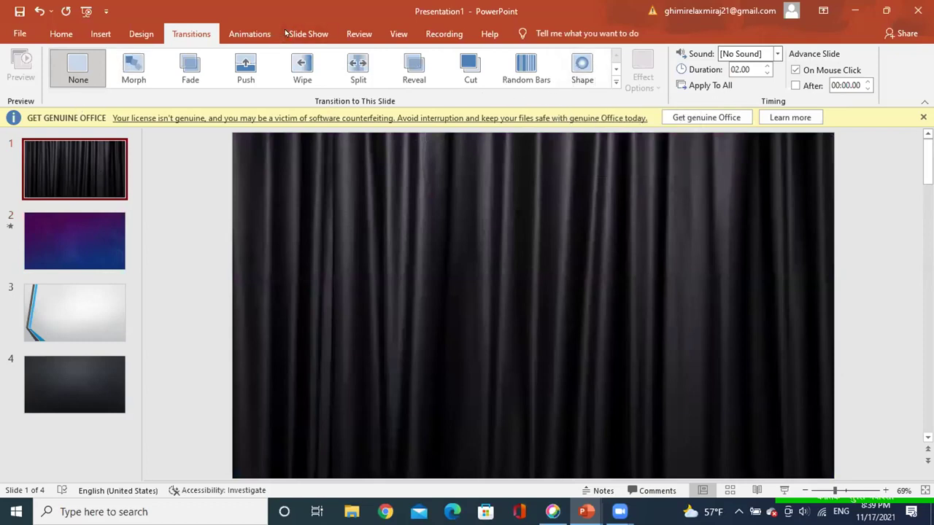
left_click(308, 34)
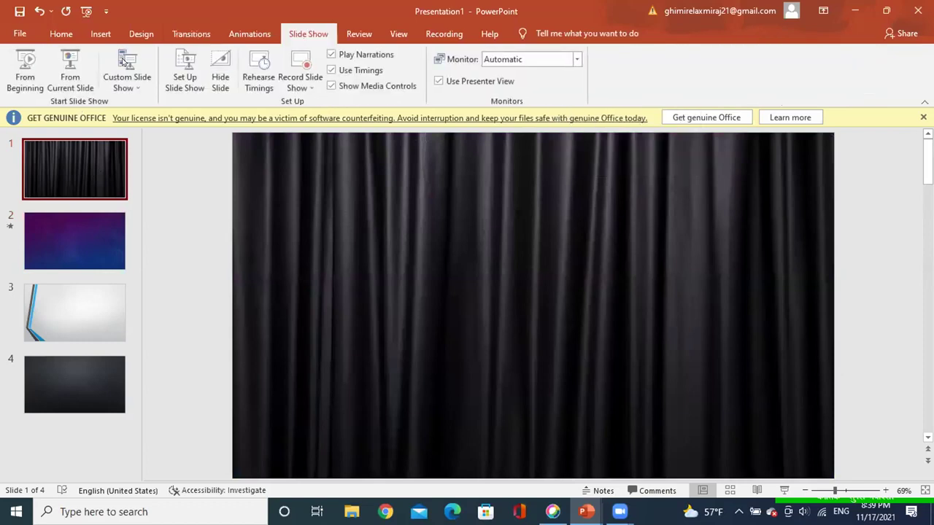
left_click(24, 70)
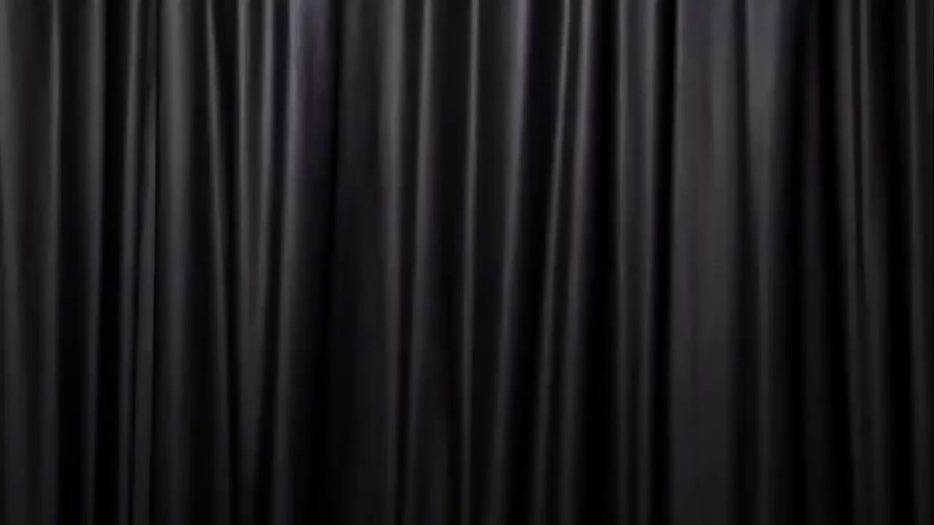
left_click(508, 161)
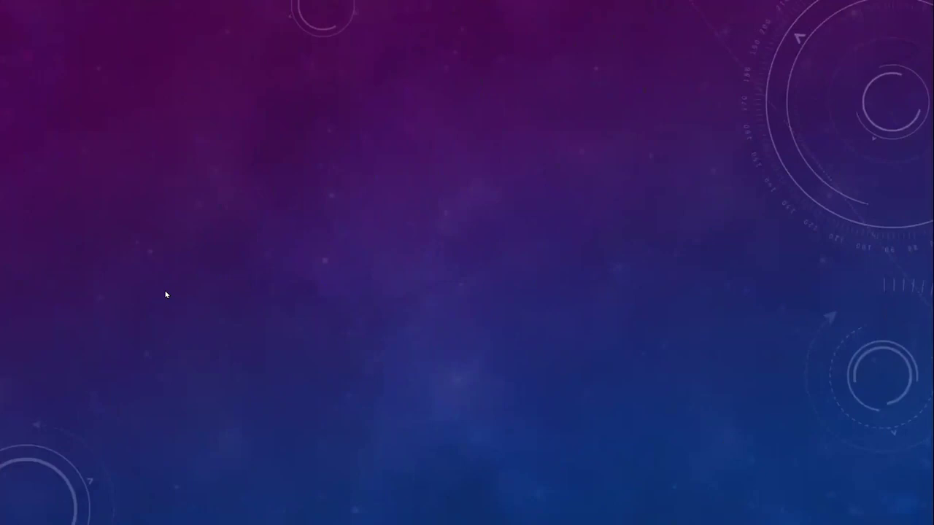
left_click(84, 301)
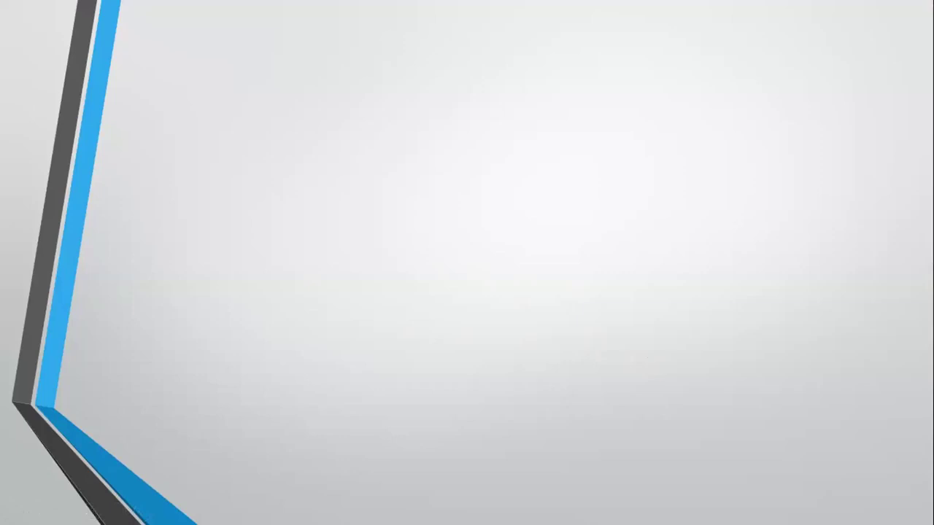
key("Escape")
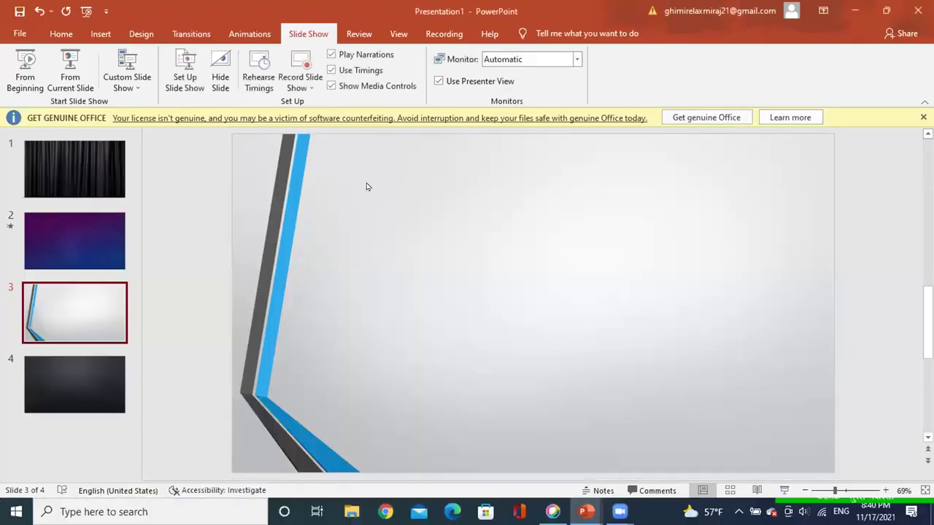
Step: Replay from the beginning to watch the curtains reveal slide 2, then exit
left_click(90, 160)
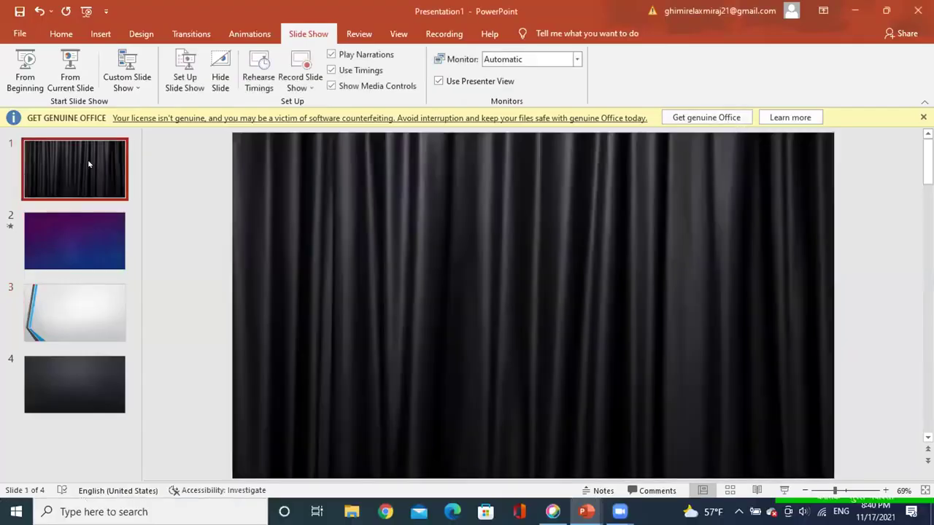
left_click(23, 66)
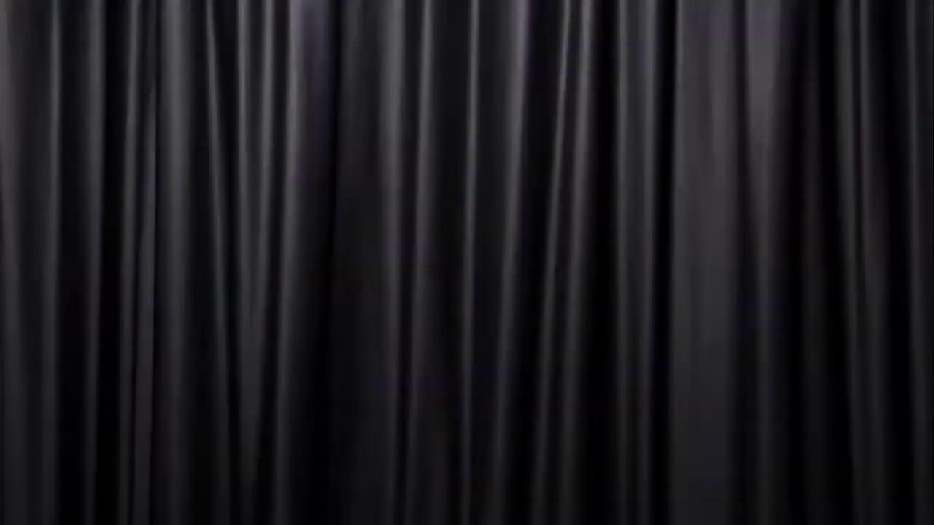
left_click(504, 257)
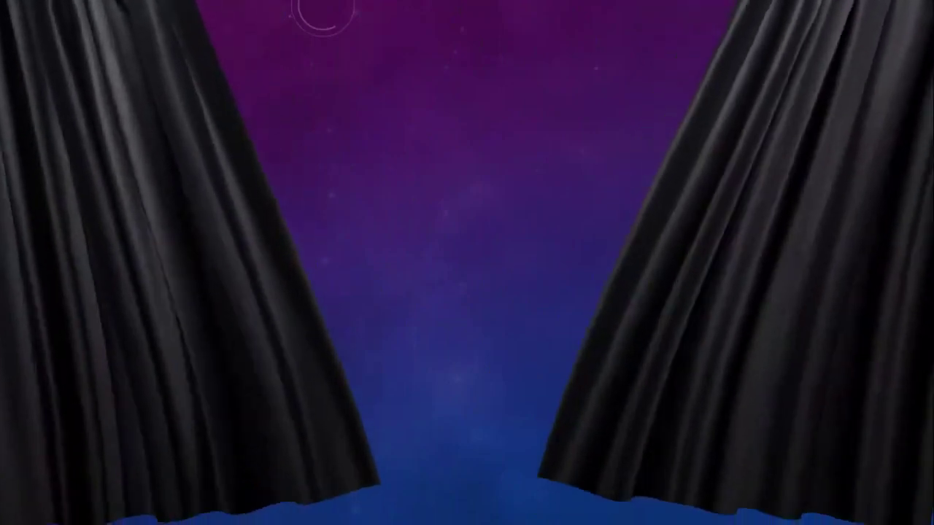
key("Escape")
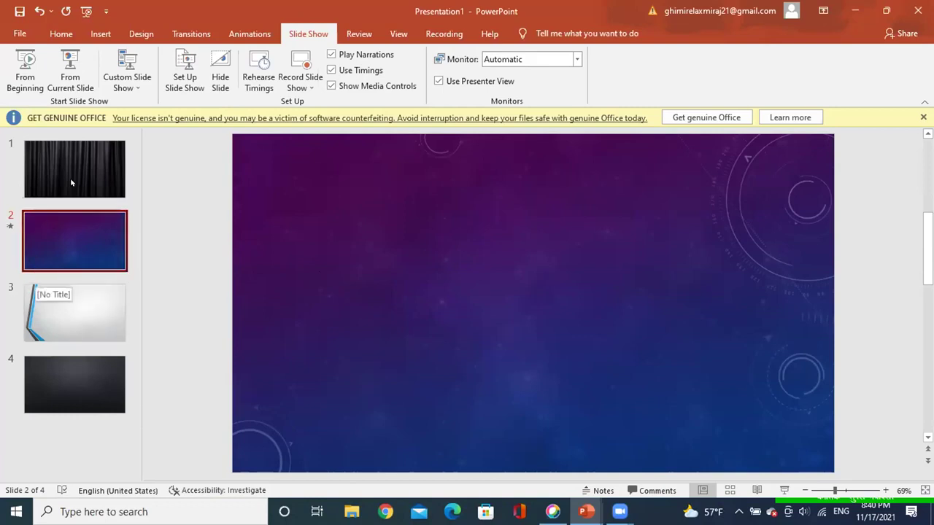
Step: Draw a large heart shape on slide 2, positioned toward the left
left_click(95, 30)
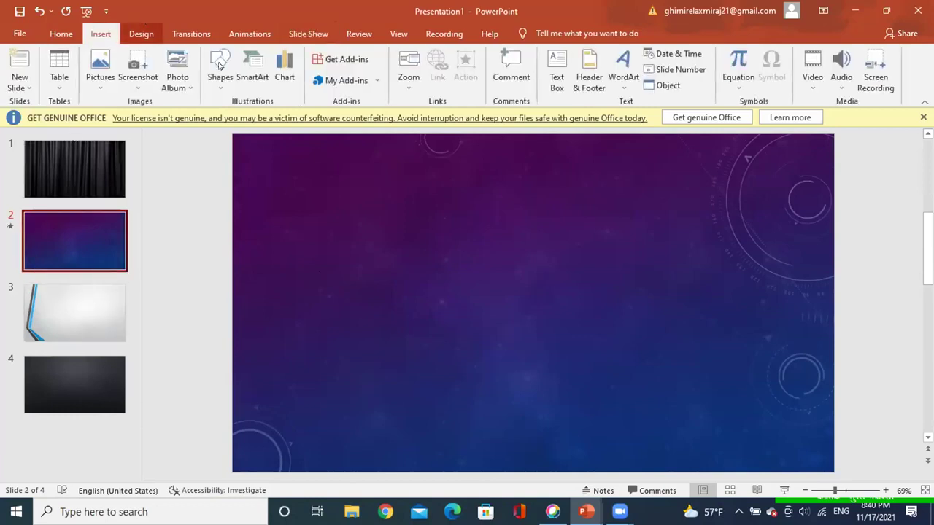
left_click(220, 69)
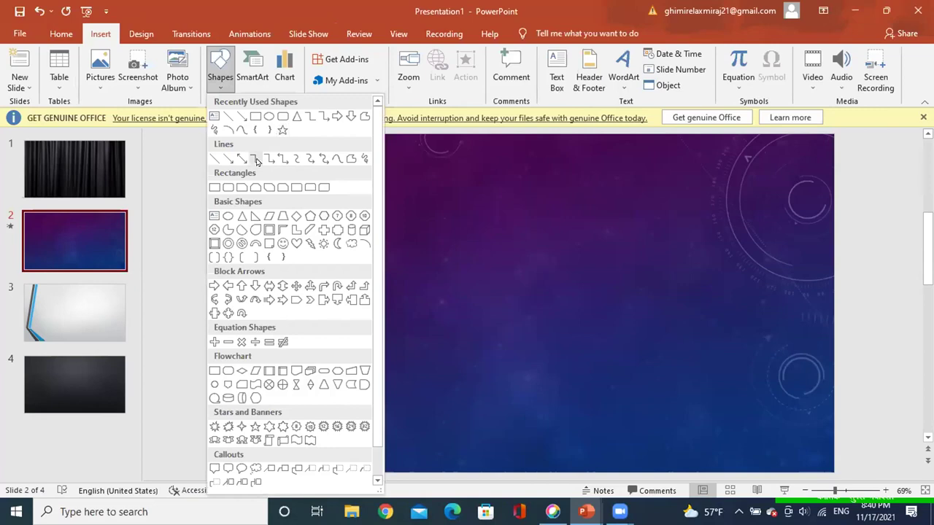
left_click(294, 244)
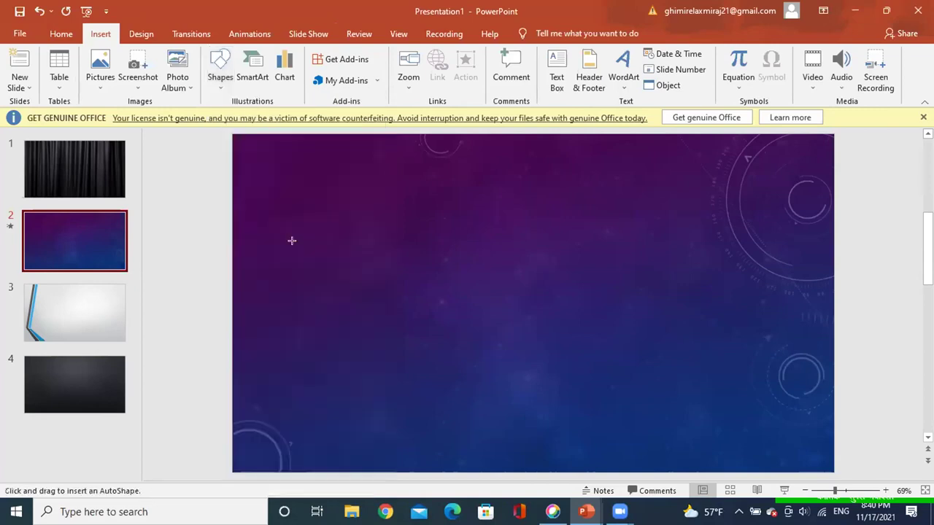
mouse_move(312, 193)
left_mouse_down()
mouse_move(340, 228)
mouse_move(386, 252)
mouse_move(416, 303)
left_mouse_up()
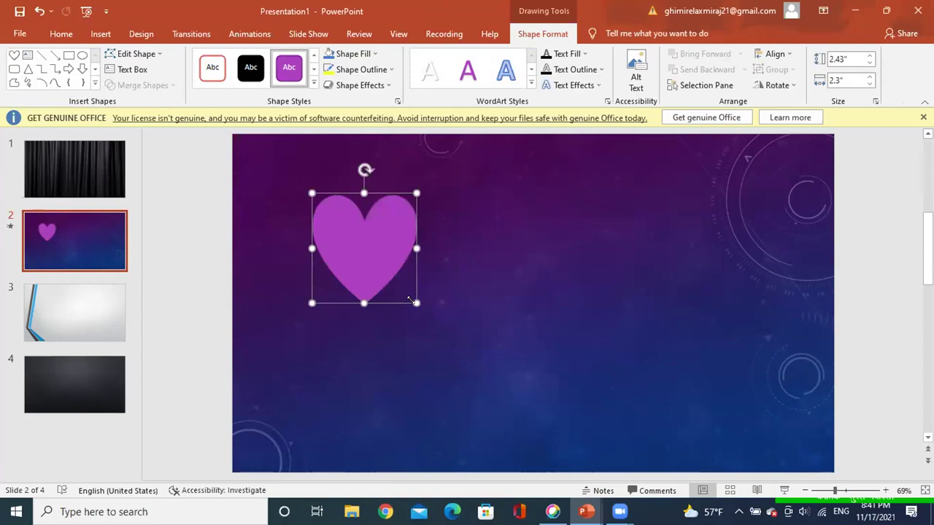
left_click_drag(416, 303, 464, 328)
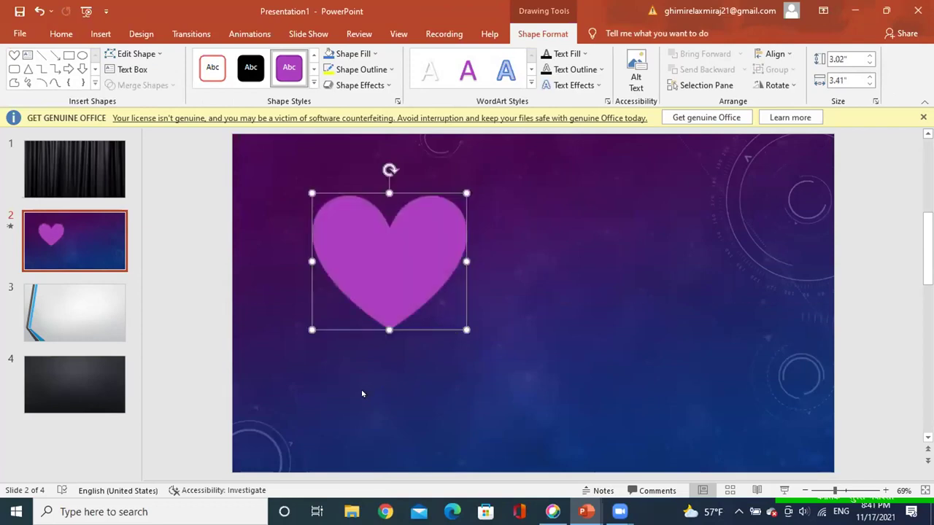
mouse_move(381, 240)
left_mouse_down()
mouse_move(334, 203)
mouse_move(326, 275)
left_mouse_up()
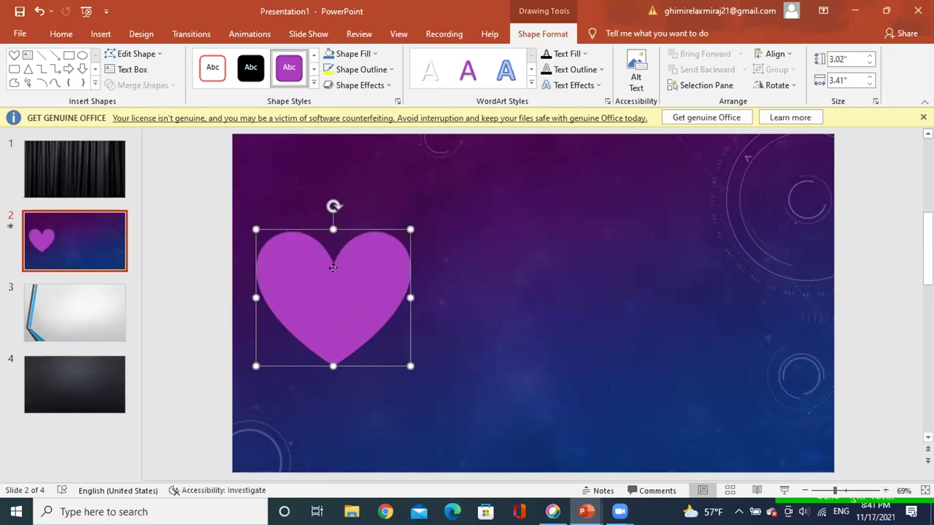
Step: Fill the heart bright red and apply the first preset shape effect
left_click(374, 54)
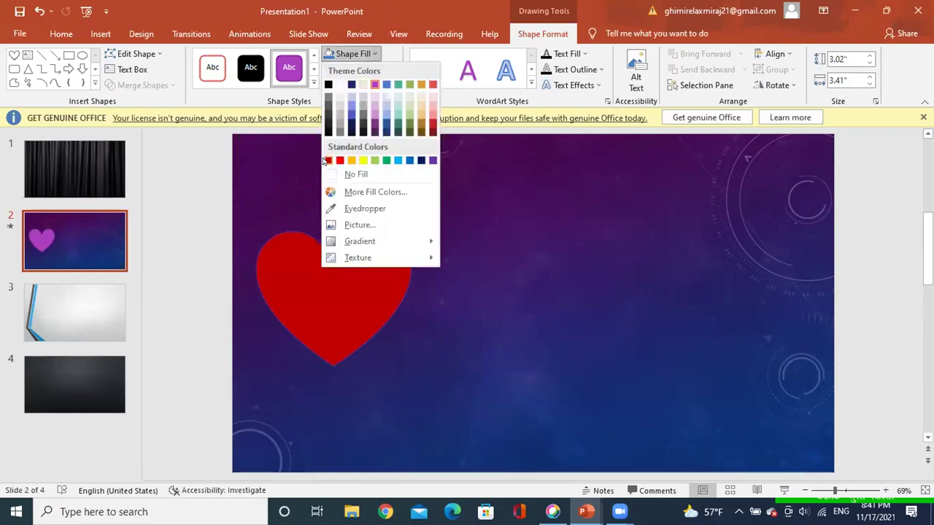
left_click(327, 161)
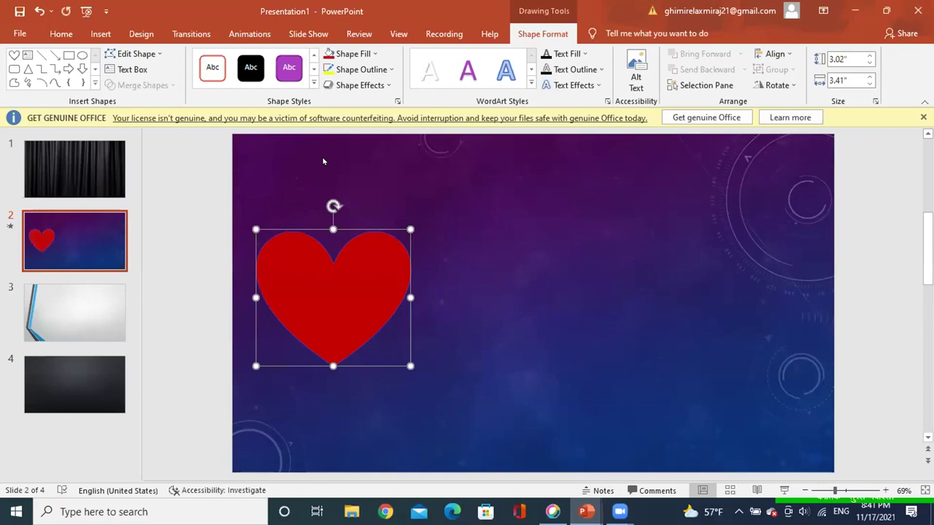
left_click(375, 54)
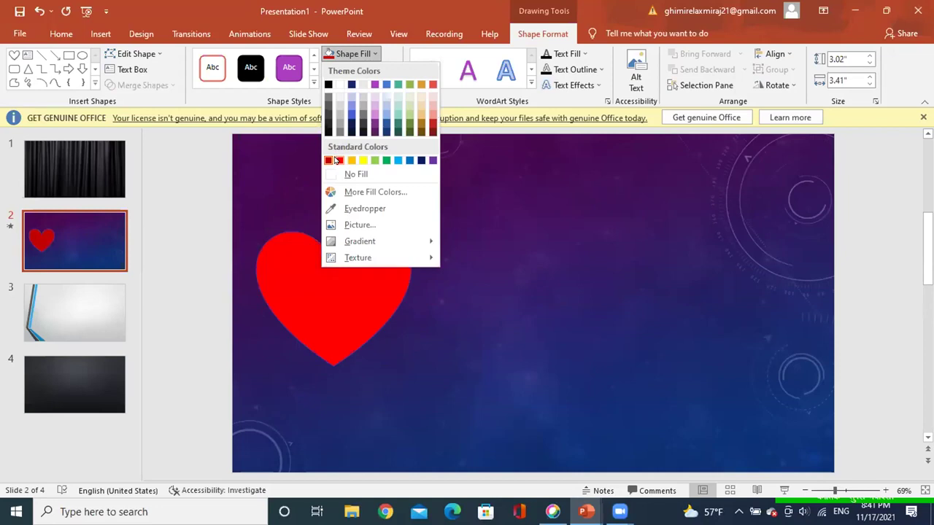
left_click(337, 159)
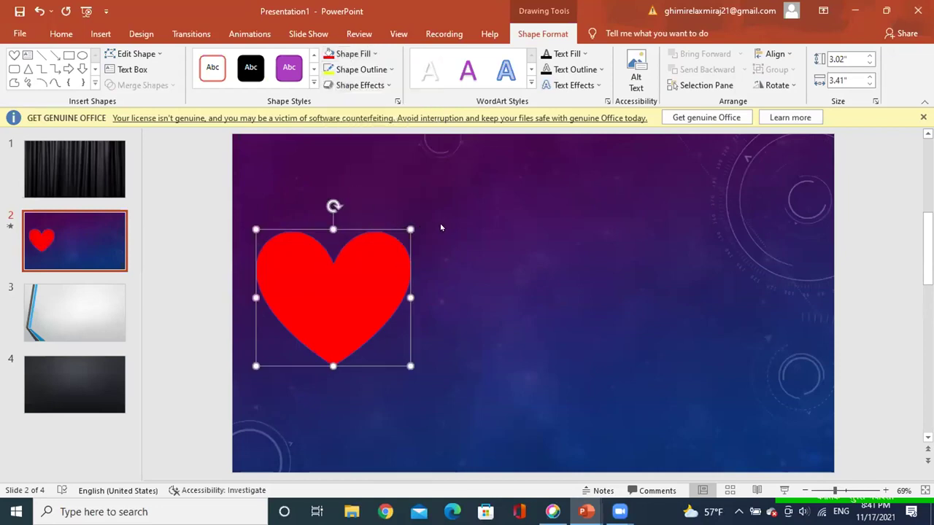
left_click(388, 86)
mouse_move(375, 115)
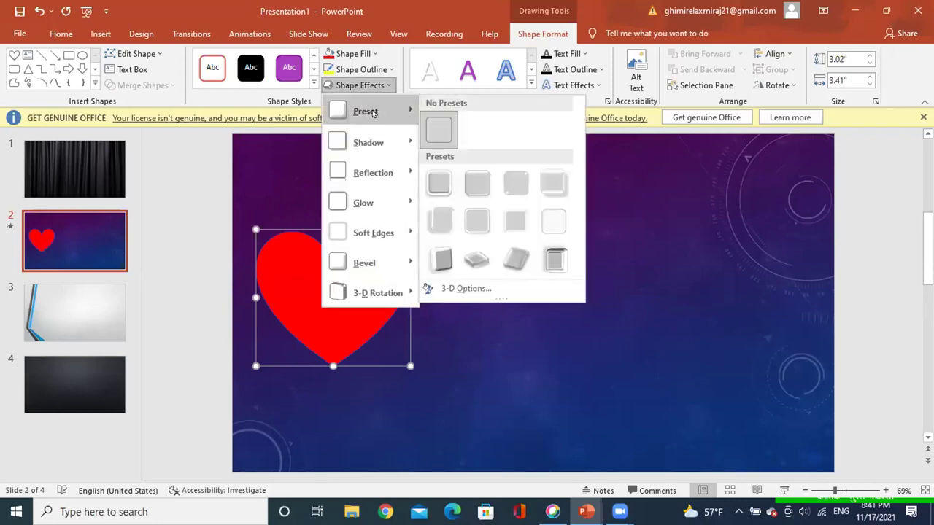
left_click(433, 187)
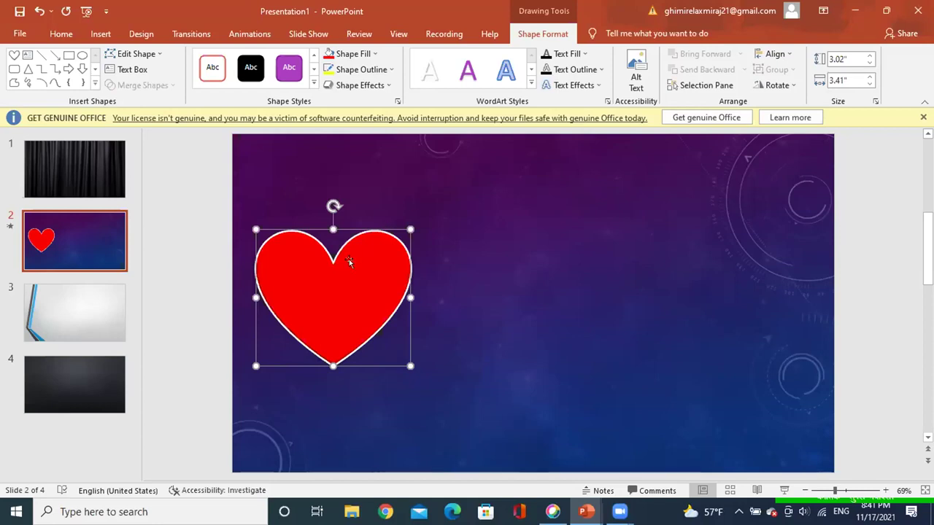
Step: Paste the heart onto slide 3 and nudge it three steps to the right
left_click(100, 322)
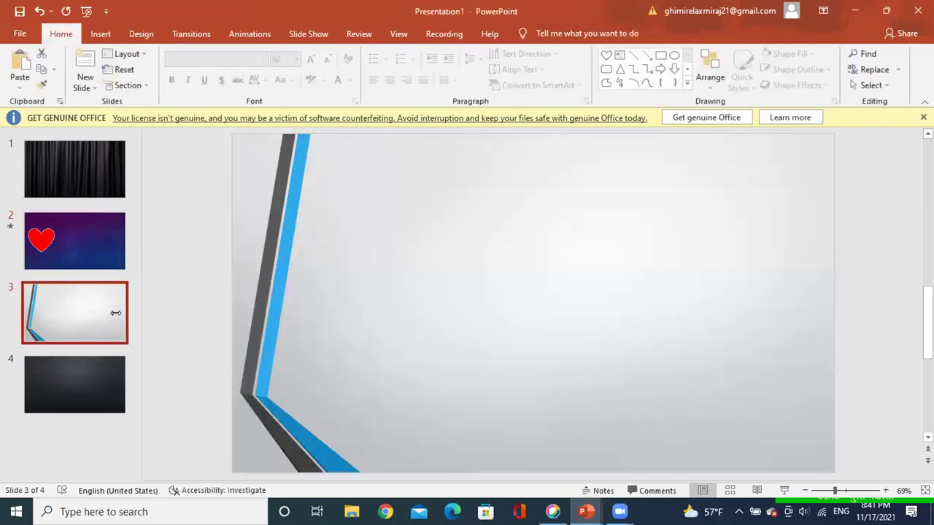
key("ctrl+v")
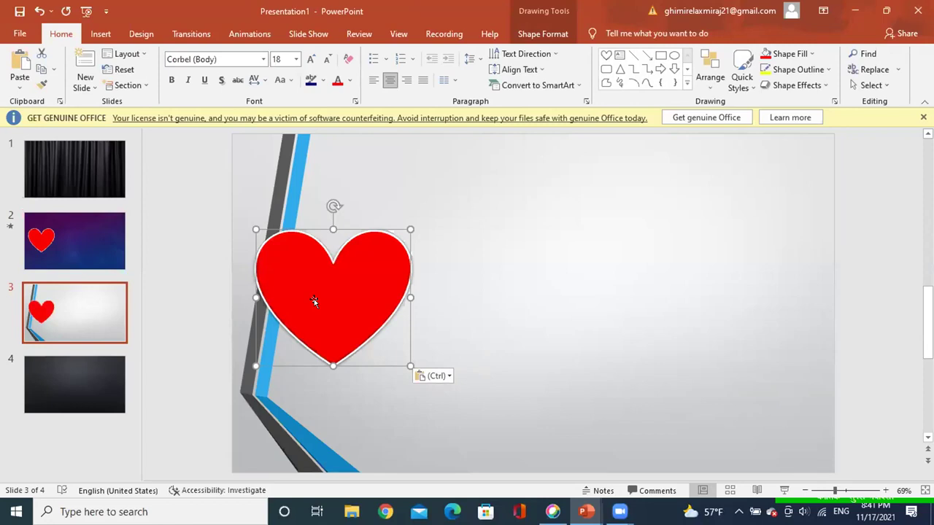
key("Right")
key("Right")
key("Right")
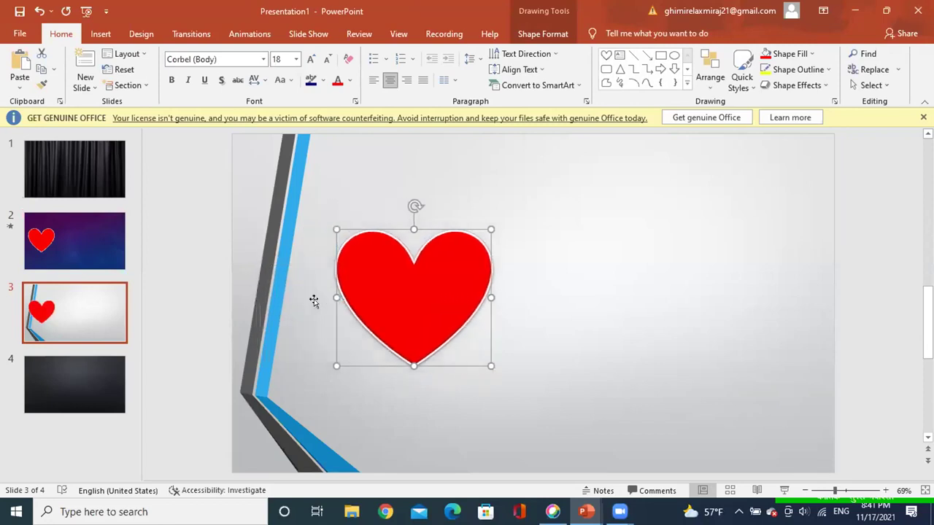
key("Right")
key("Right")
key("Right")
key("Right")
key("Right")
key("Right")
key("Right")
key("Right")
key("Right")
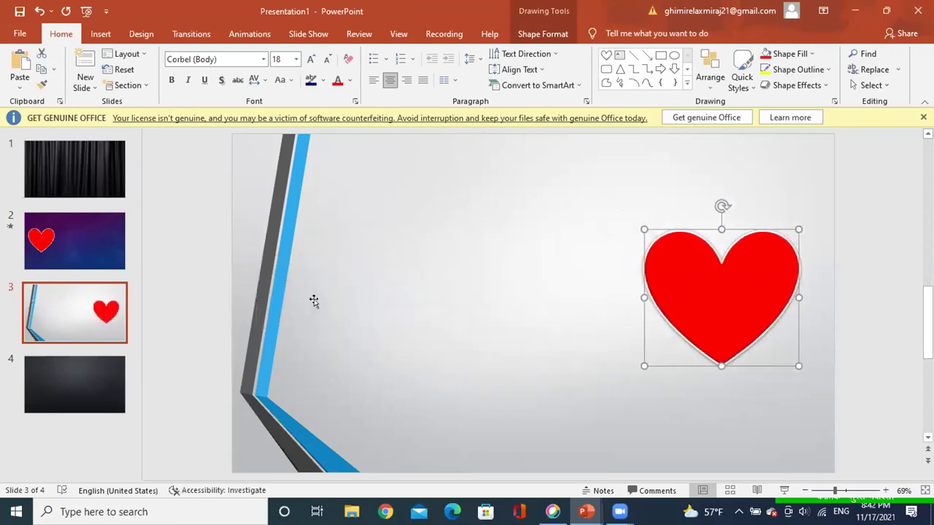
key("Right")
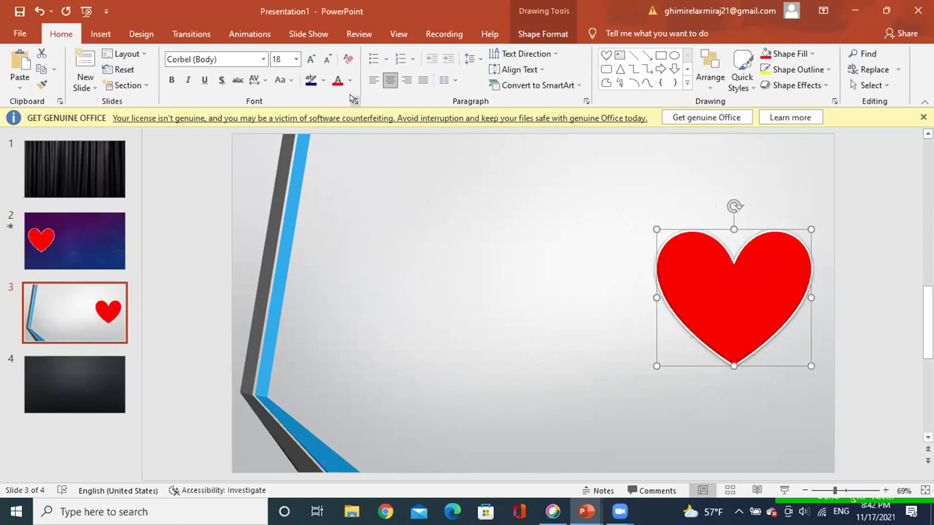
left_click(102, 34)
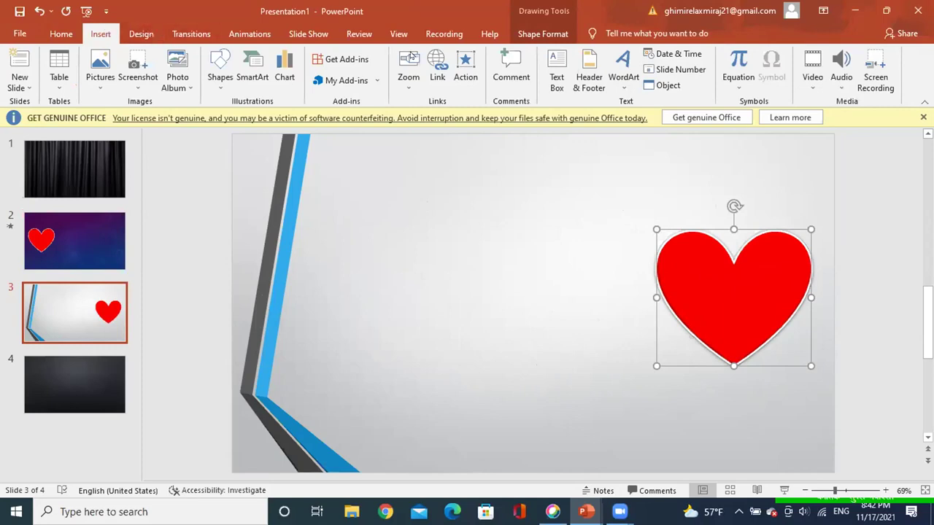
Step: Change the heart on slide 3 into a 5-point star
left_click(522, 32)
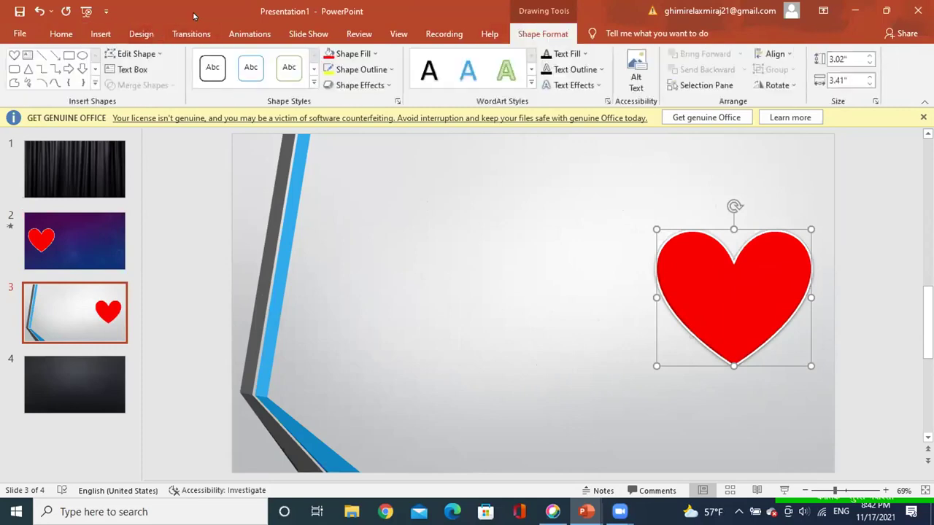
left_click(126, 55)
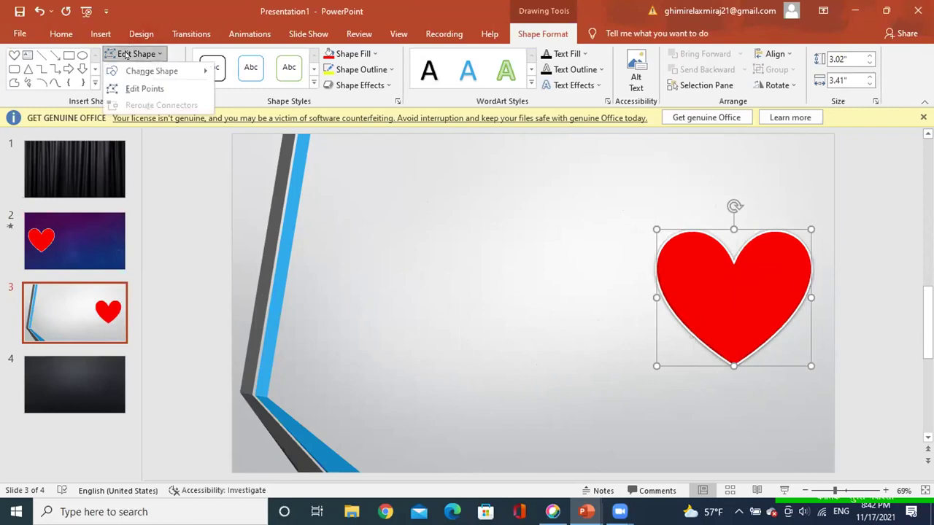
left_click(135, 88)
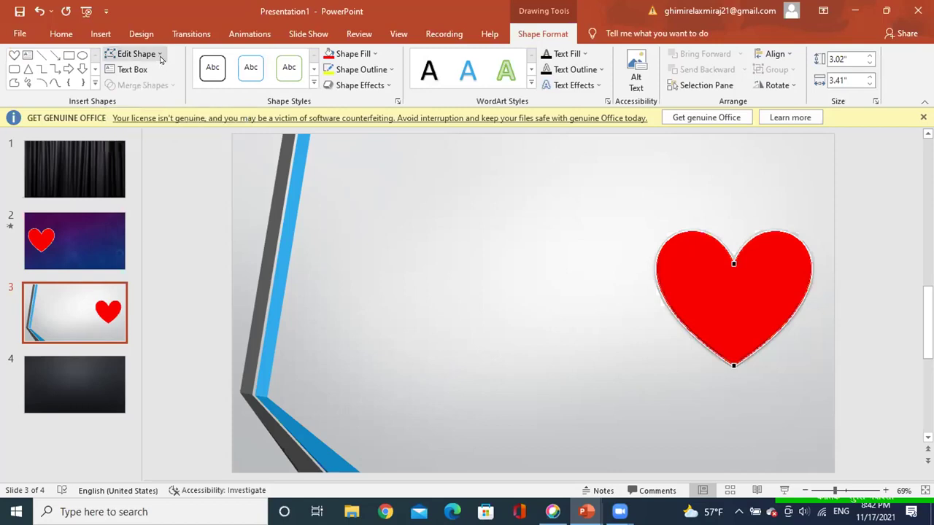
left_click(153, 57)
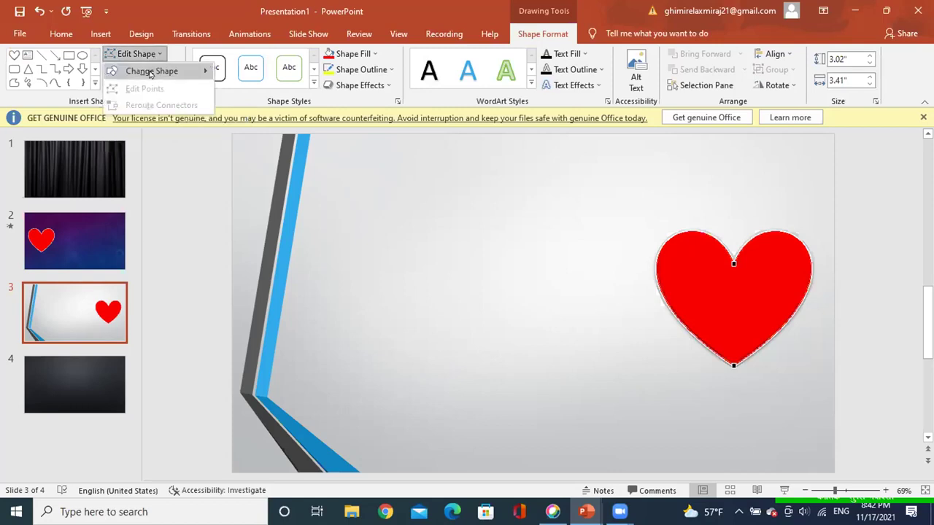
mouse_move(151, 74)
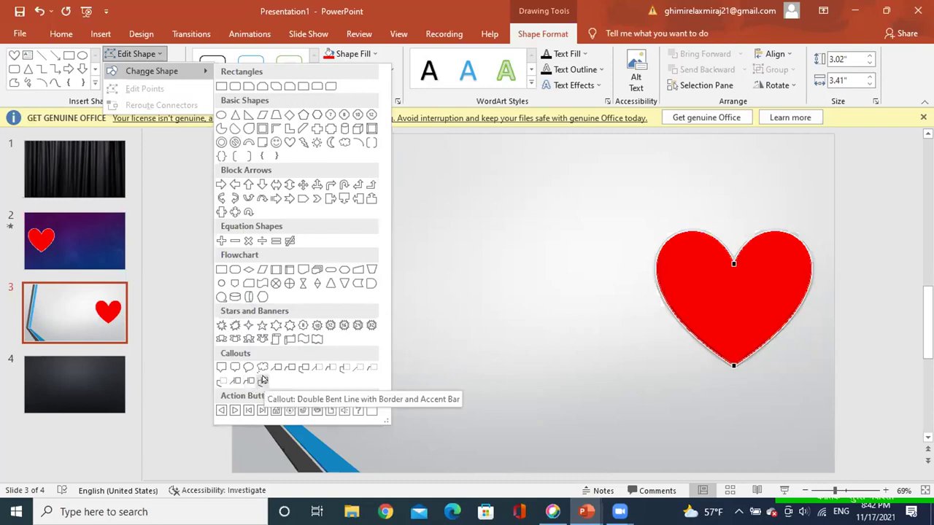
left_click(257, 325)
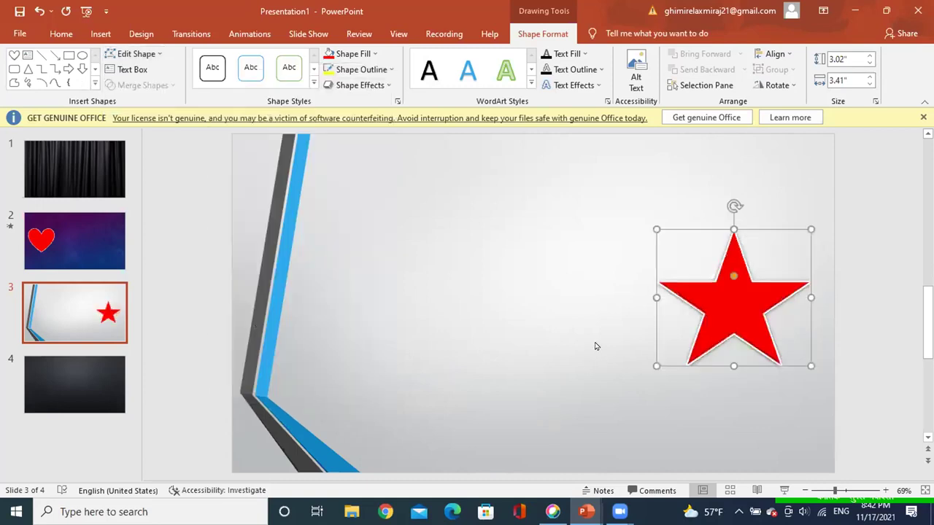
Step: Fill the star with yellow
left_click(374, 54)
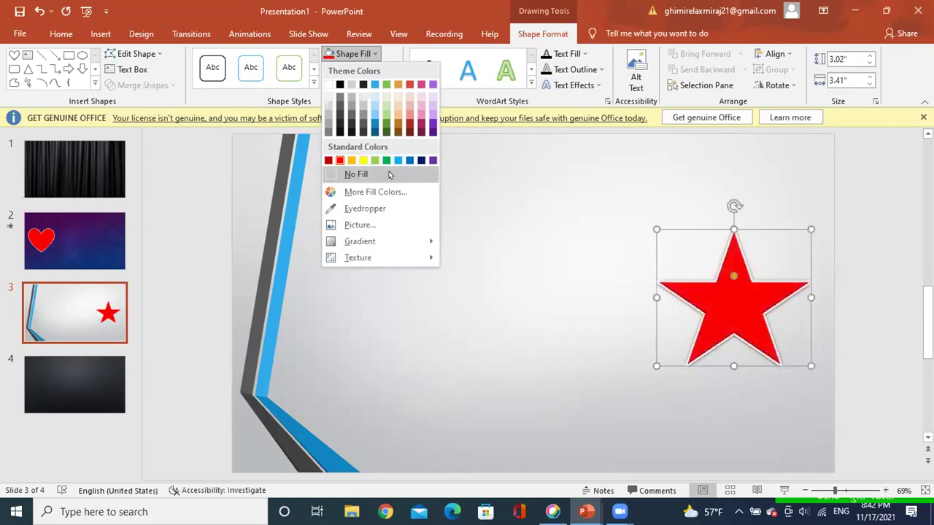
left_click(362, 161)
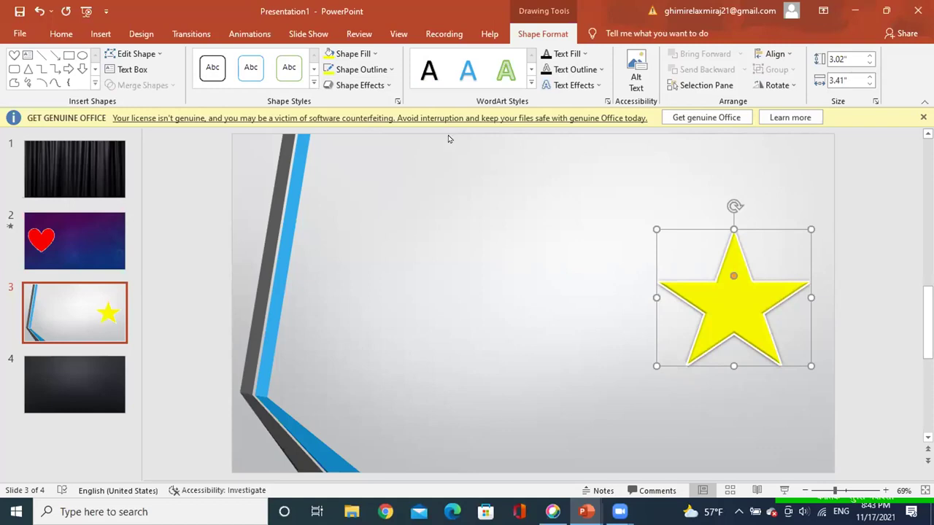
left_click(389, 84)
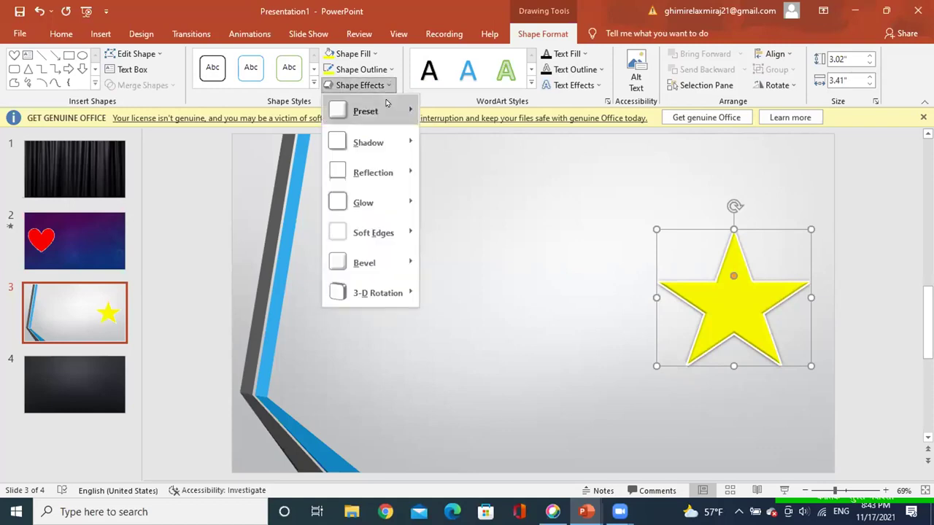
mouse_move(378, 114)
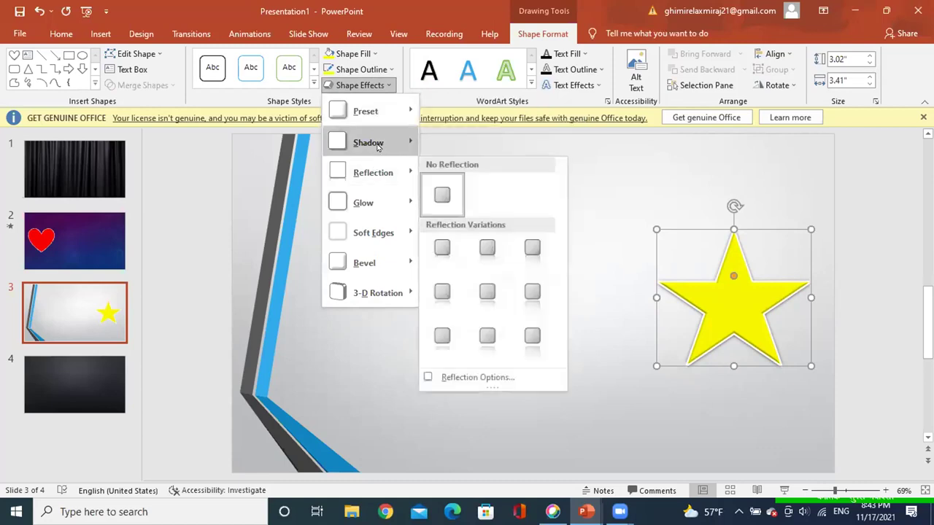
Step: Give the yellow star an orange 18 pt glow
mouse_move(394, 143)
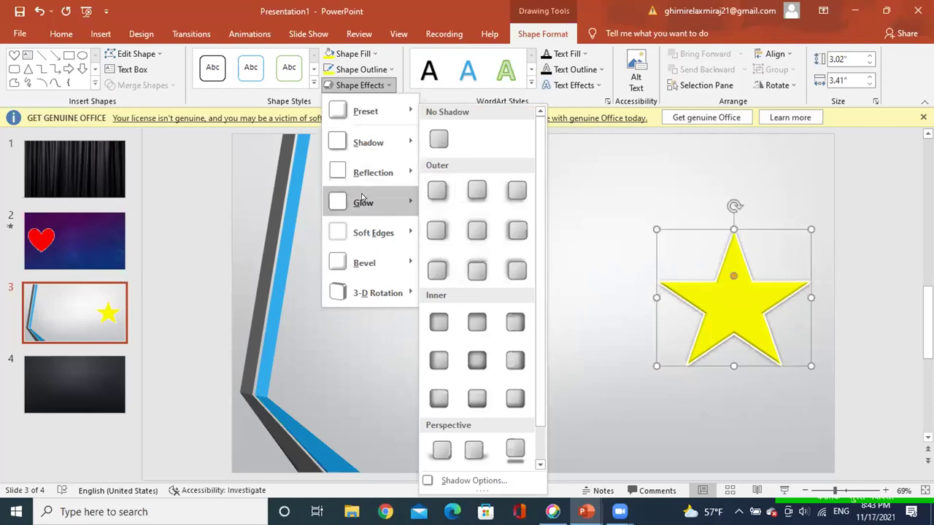
mouse_move(363, 198)
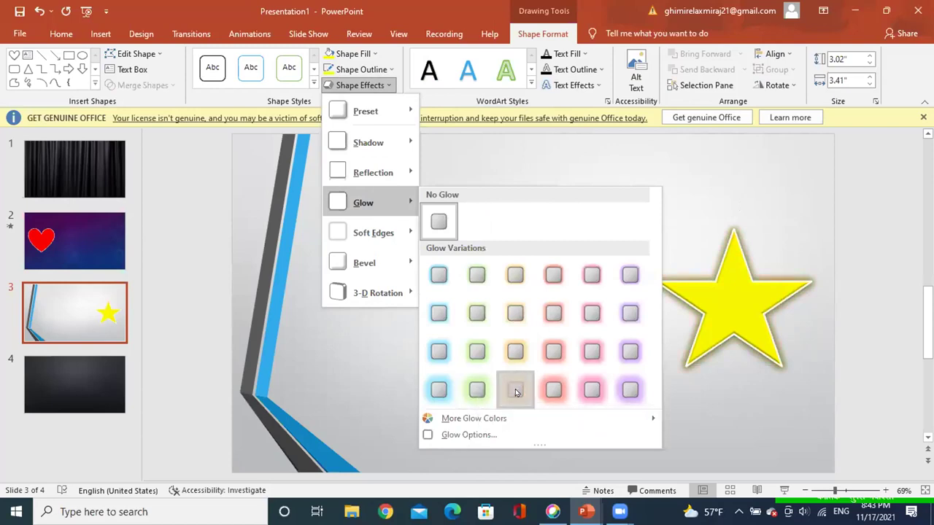
left_click(515, 391)
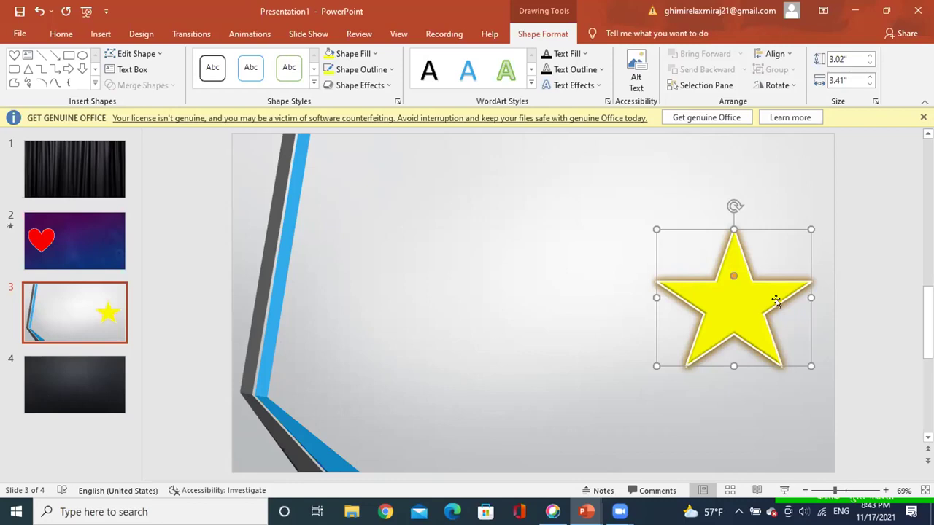
Step: Copy the glowing yellow star from slide 3
right_click(739, 303)
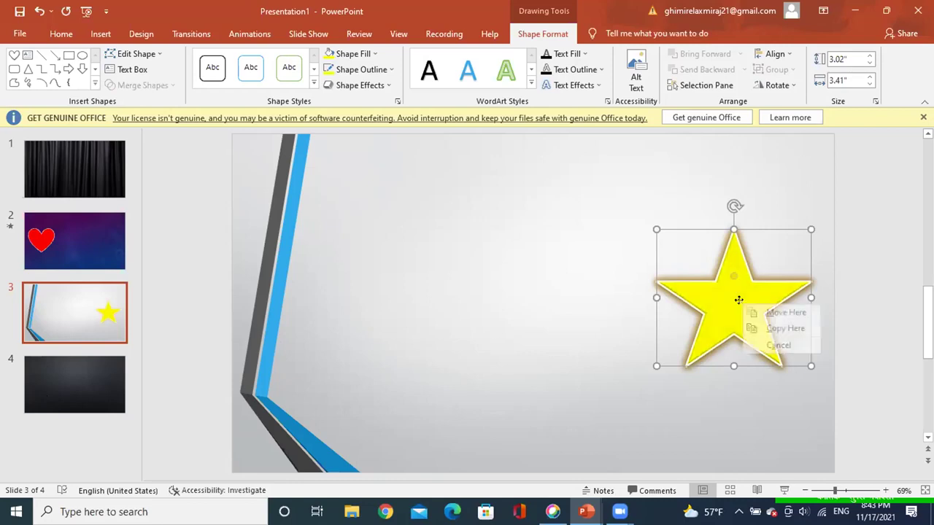
left_click(613, 307)
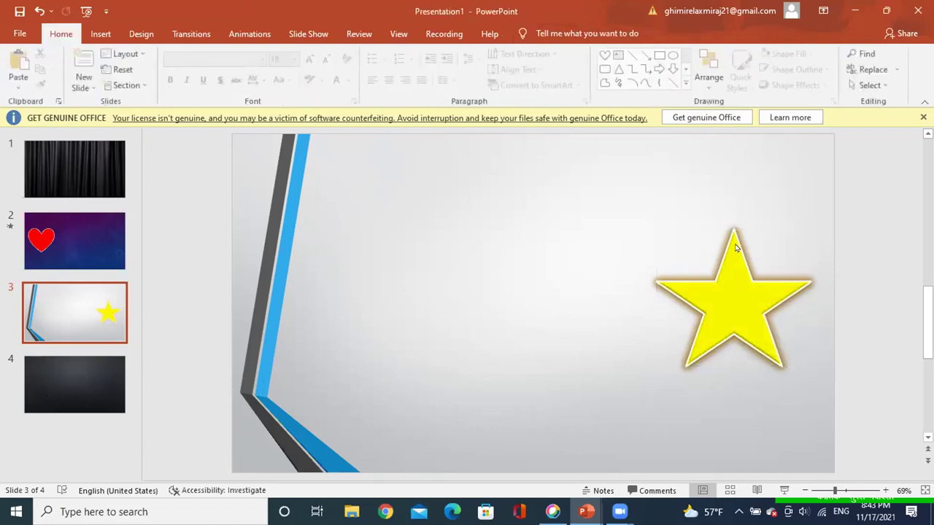
left_click(707, 281)
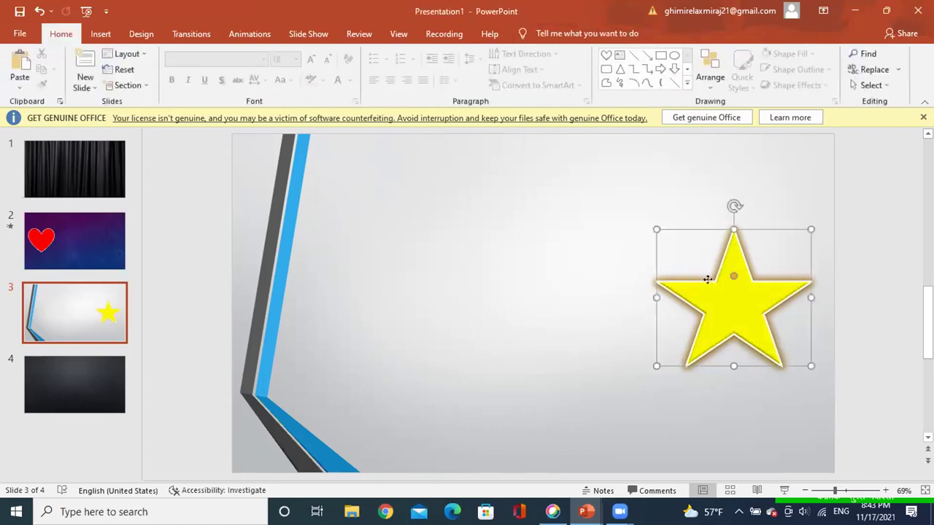
right_click(708, 279)
left_click(601, 283)
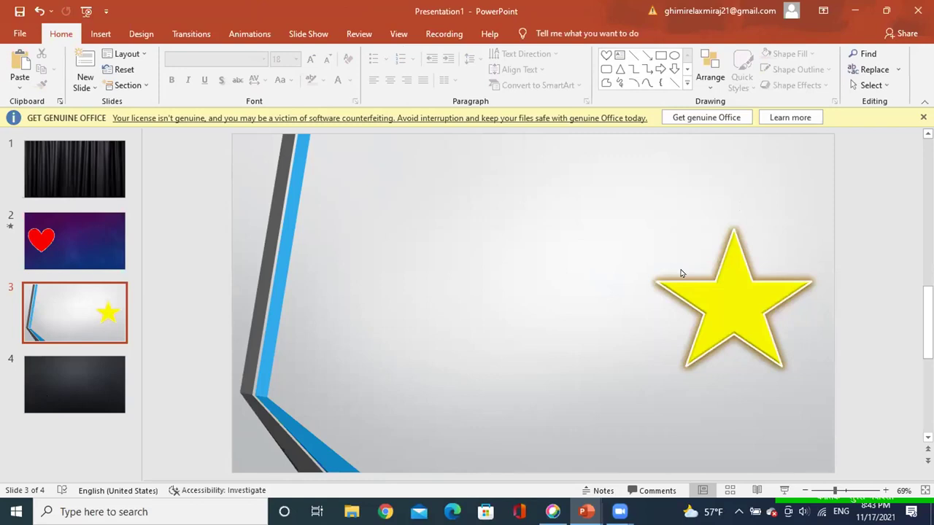
right_click(676, 280)
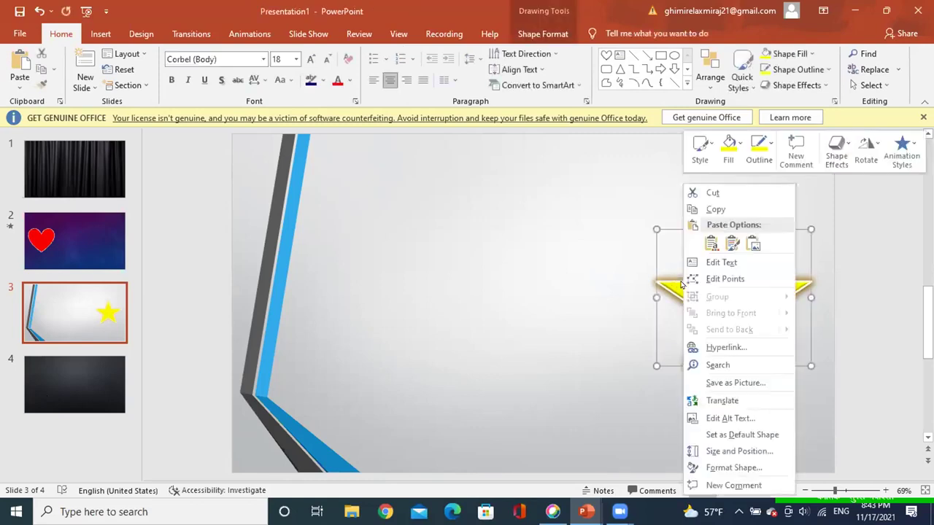
left_click(716, 211)
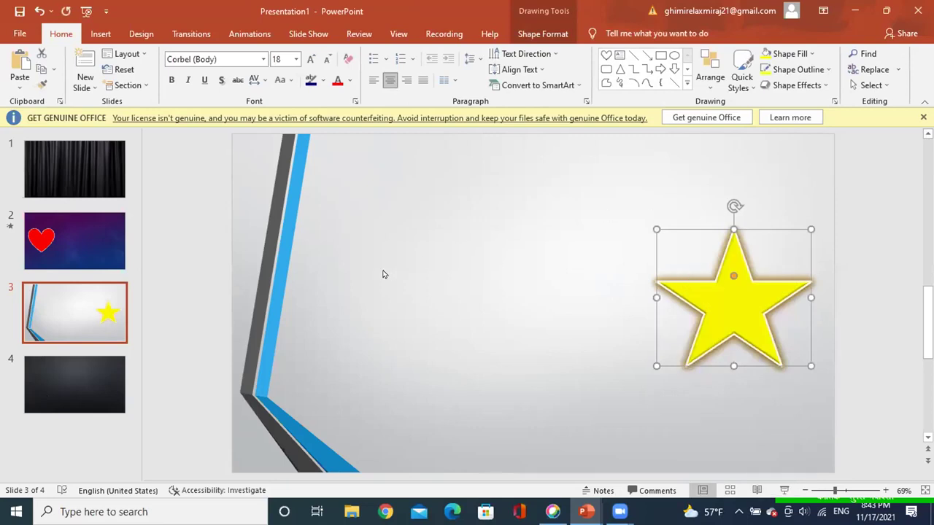
Step: Paste the star onto slide 4 with the destination theme and nudge it left
left_click(69, 390)
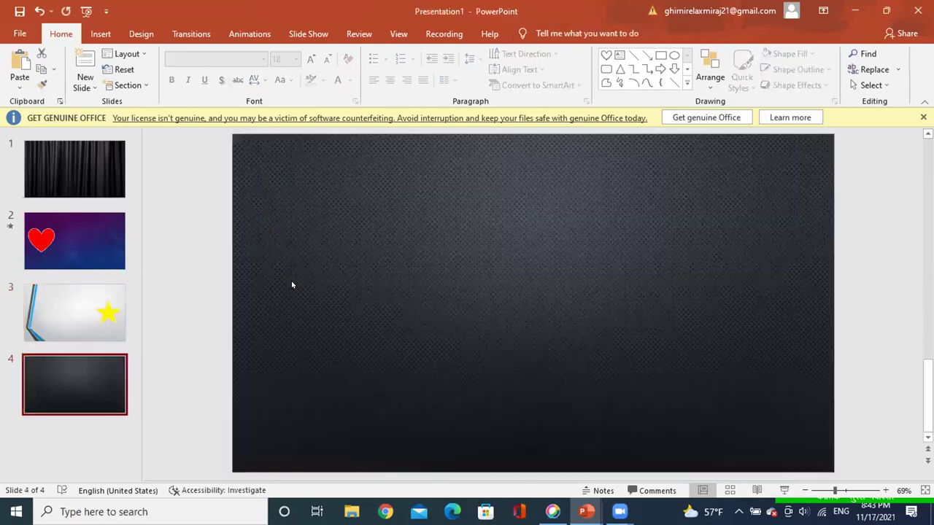
right_click(298, 299)
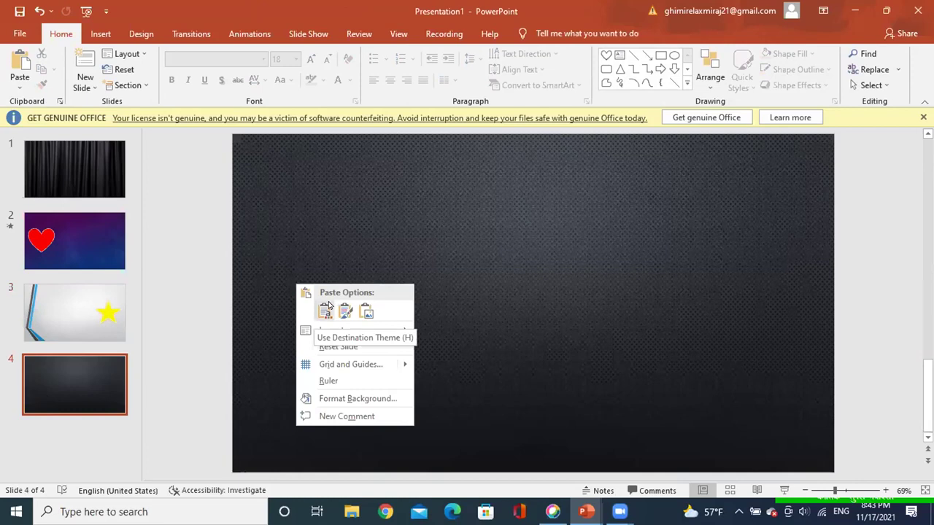
left_click(315, 305)
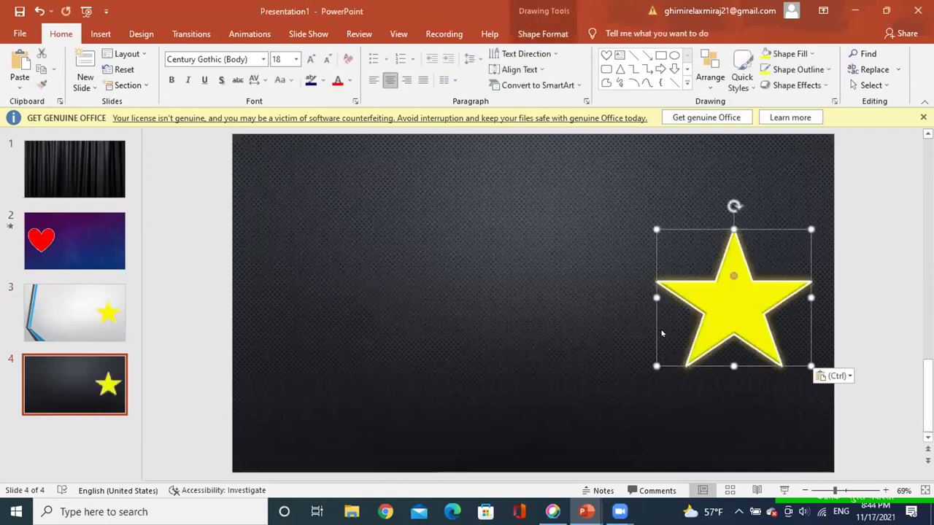
key("Left")
key("Left")
key("Left")
key("Left")
key("Left")
key("Left")
key("Left")
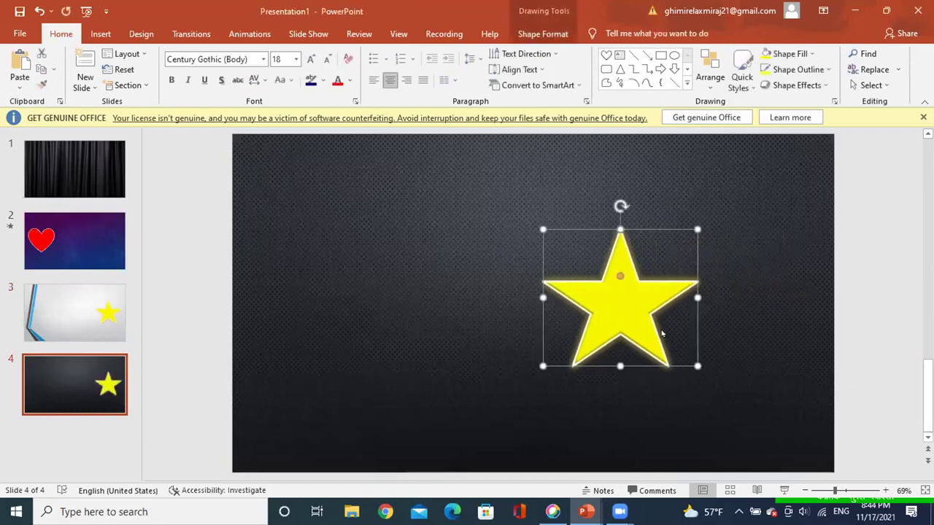
key("Left")
key("Left")
key("Left")
key("Left")
key("Left")
key("Left")
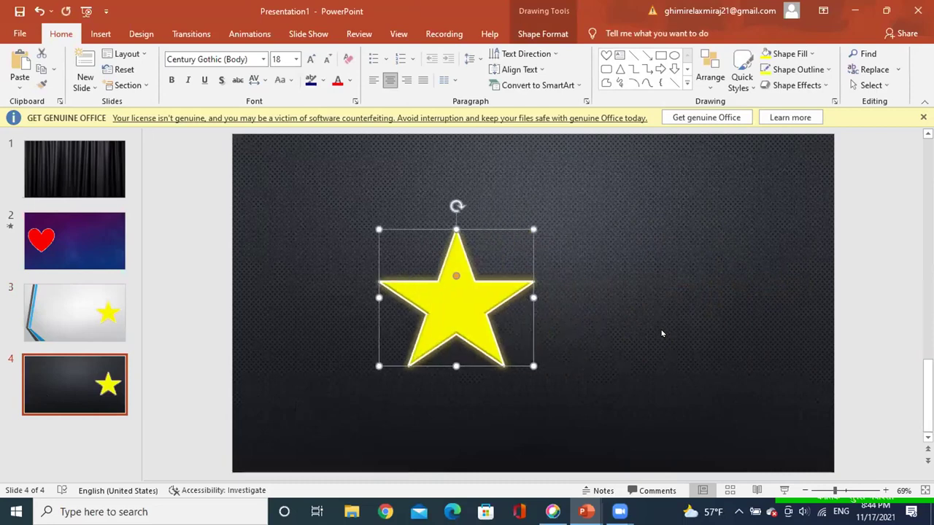
key("Left")
key("Left")
key("Left")
key("Left")
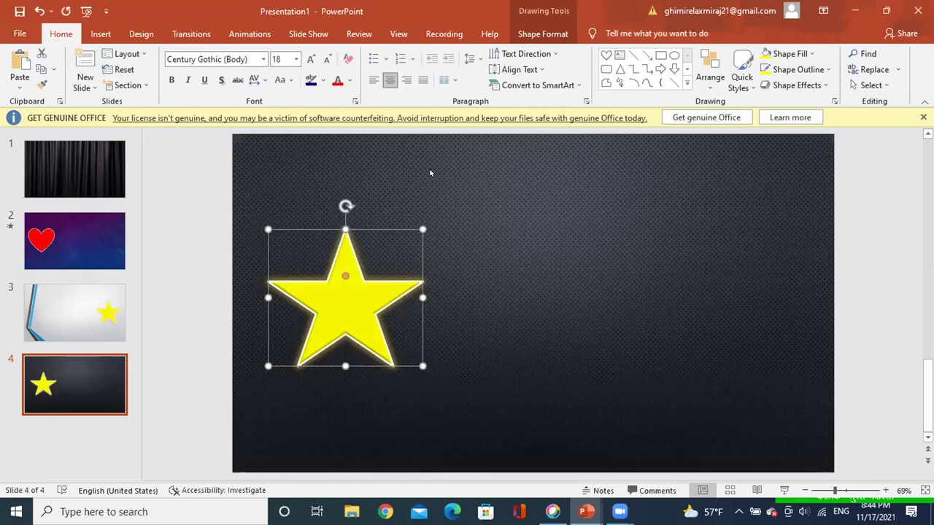
Step: Change slide 4's star into a 12-Point Star shape
left_click(542, 35)
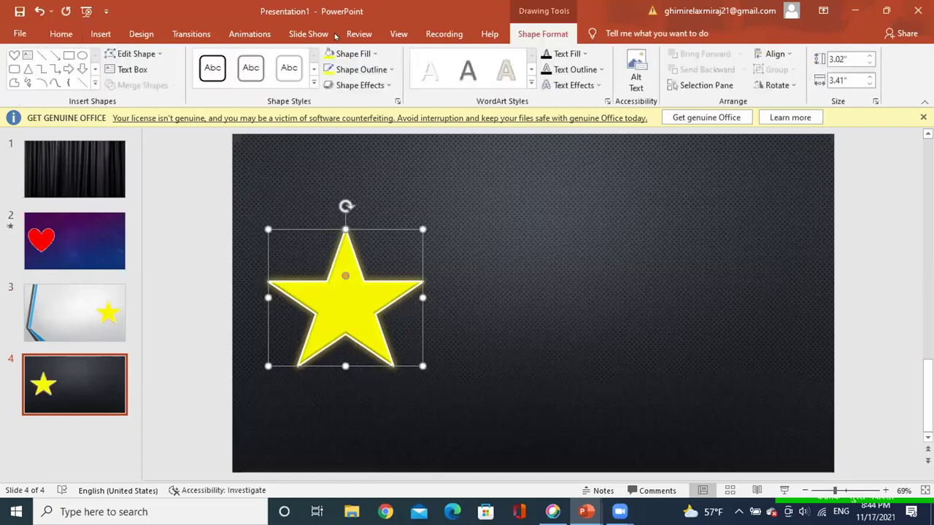
left_click(149, 54)
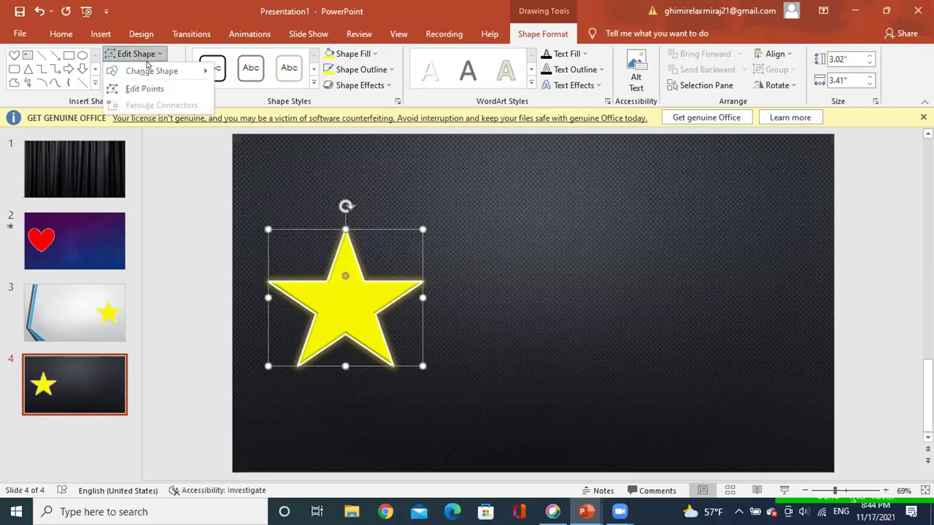
mouse_move(146, 71)
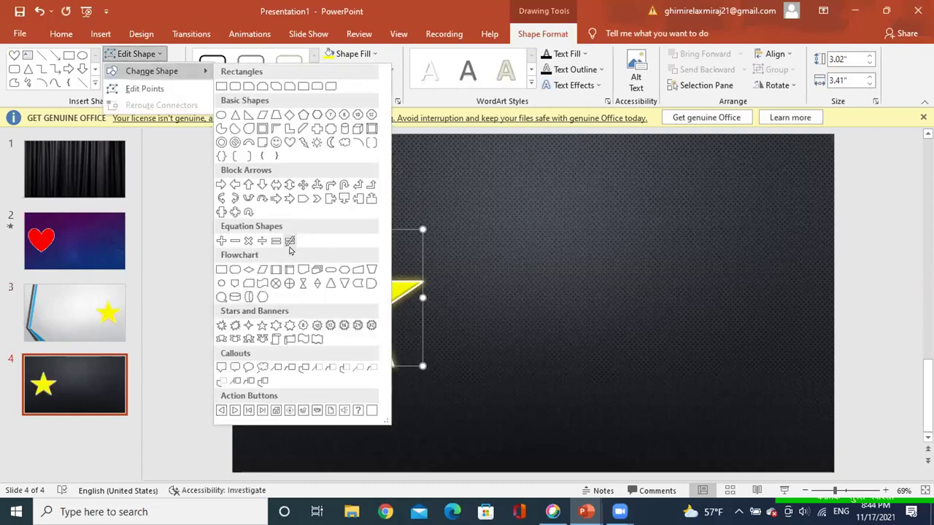
left_click(330, 326)
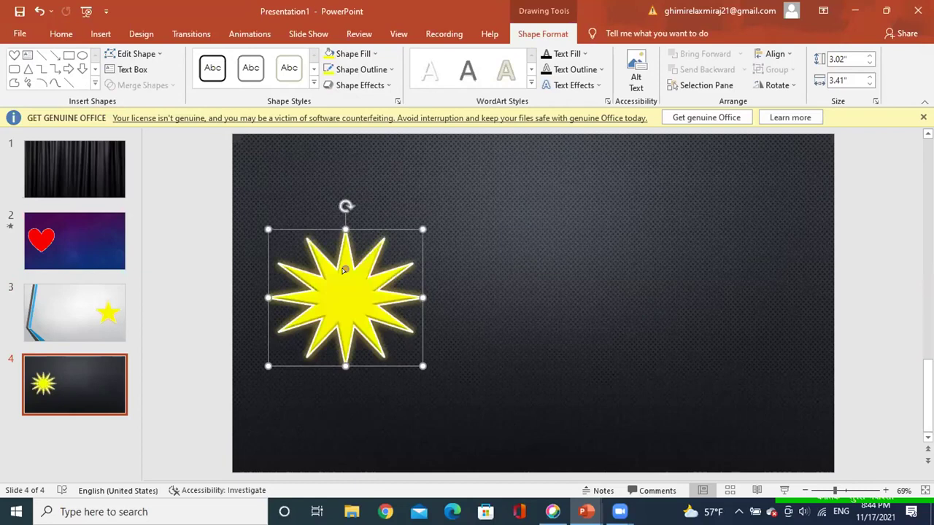
Step: Fill the 12-point star with dark navy blue, then return to slide 3
left_click(375, 56)
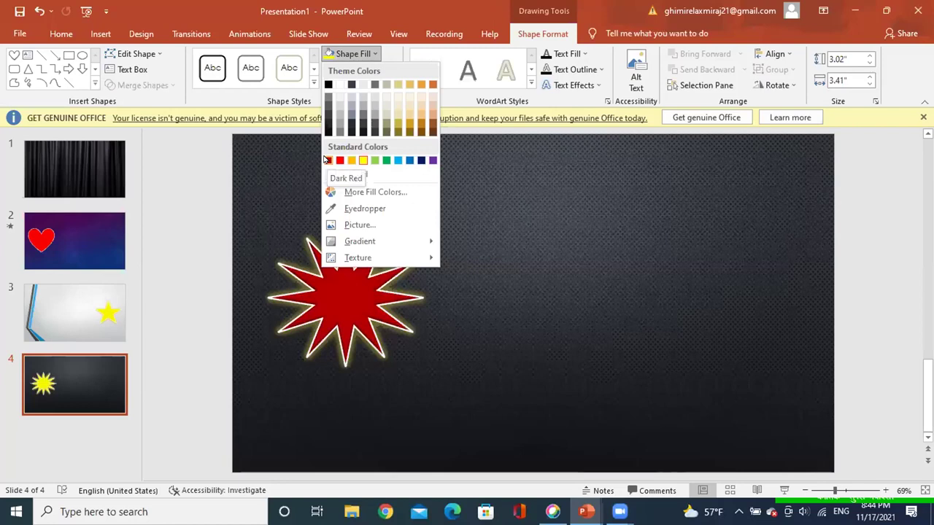
left_click(420, 160)
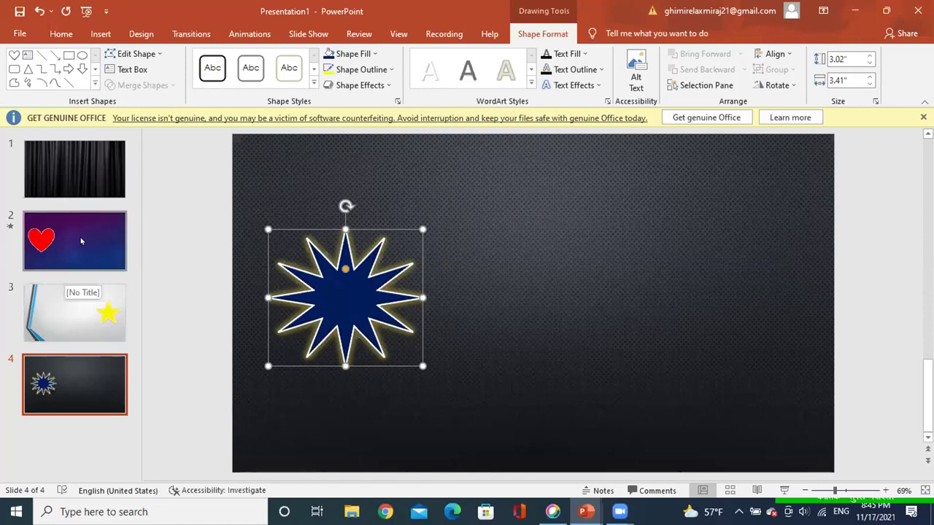
left_click(67, 296)
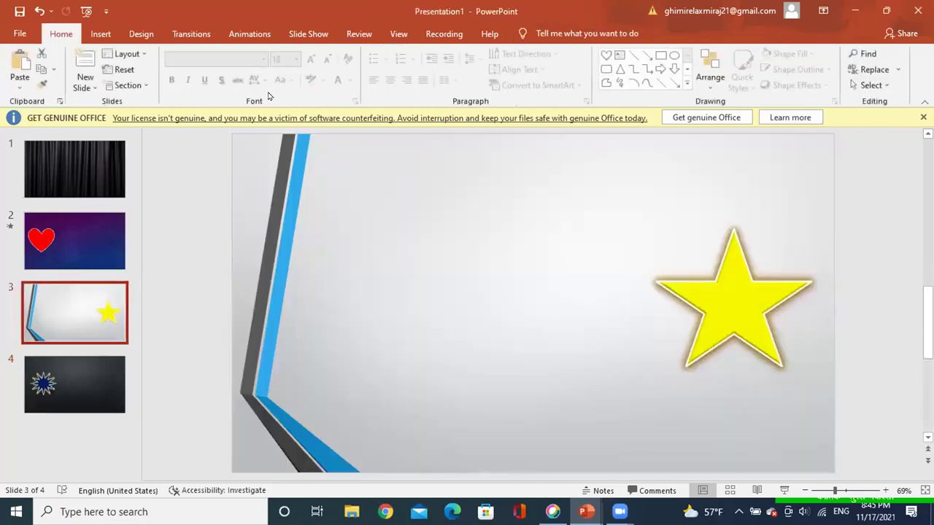
Step: Apply the Morph transition to slide 3 and then to slide 4
left_click(176, 32)
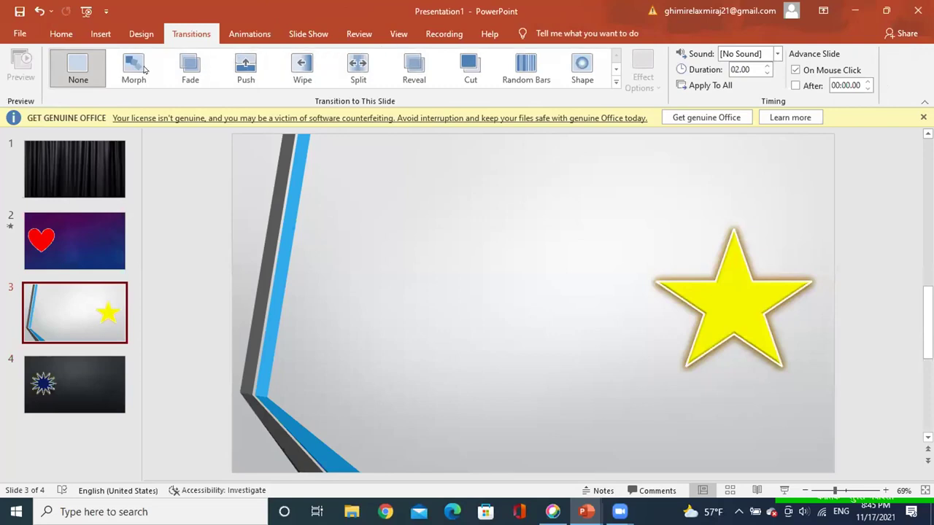
left_click(128, 63)
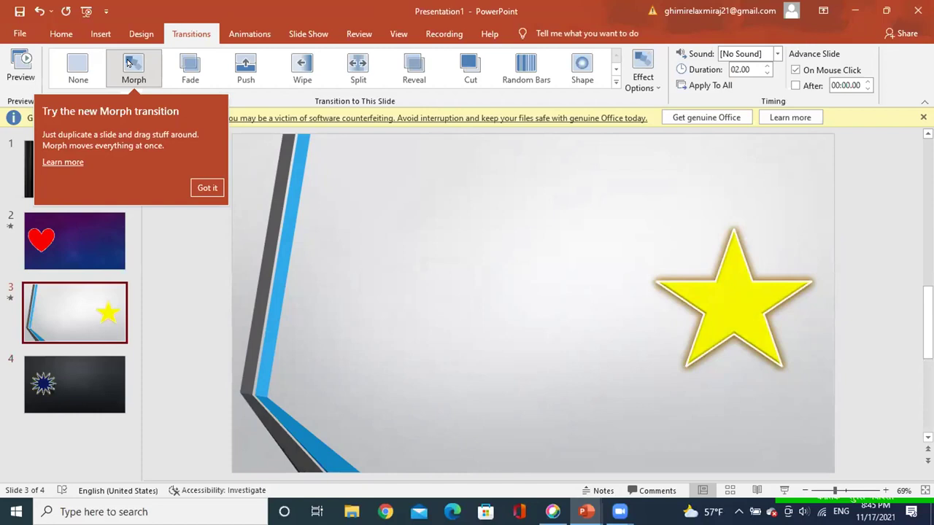
left_click(90, 381)
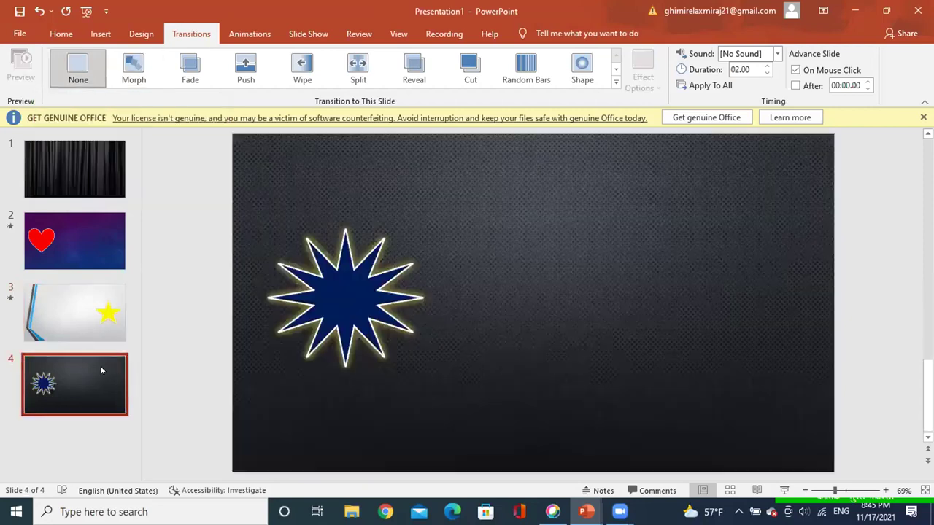
left_click(122, 62)
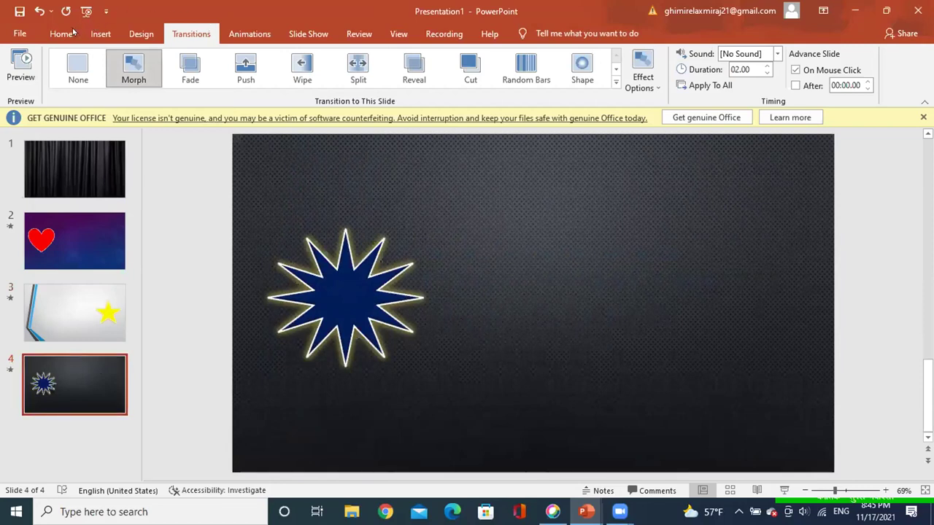
Step: Look through the Design, Transitions, Home and Insert ribbon tabs
left_click(144, 33)
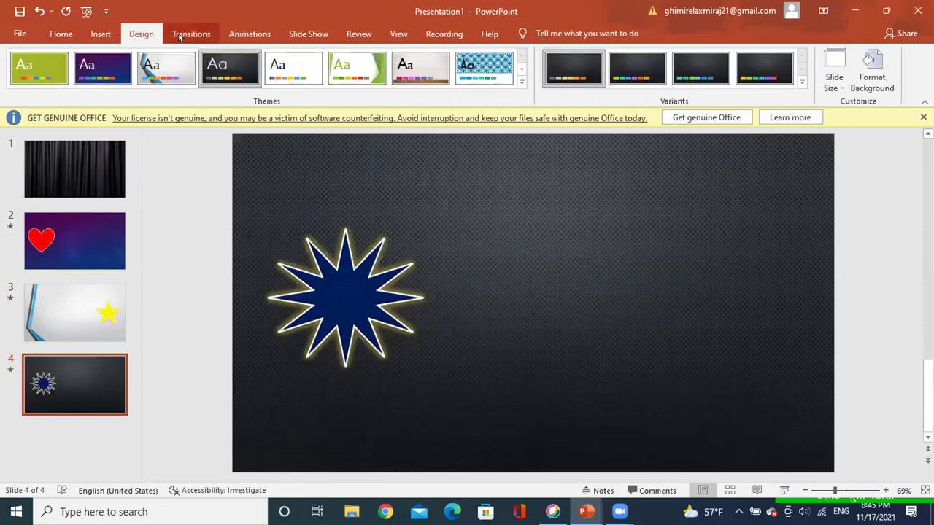
left_click(179, 37)
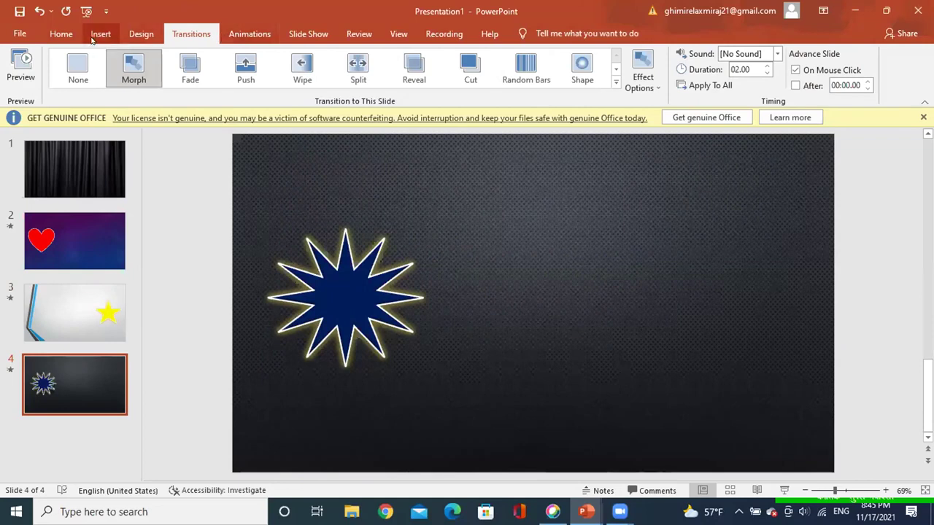
left_click(58, 37)
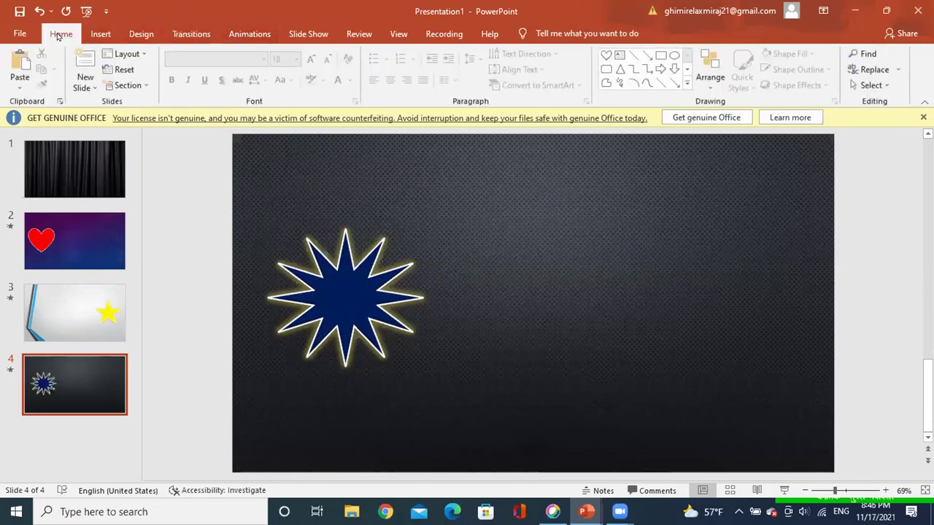
left_click(92, 31)
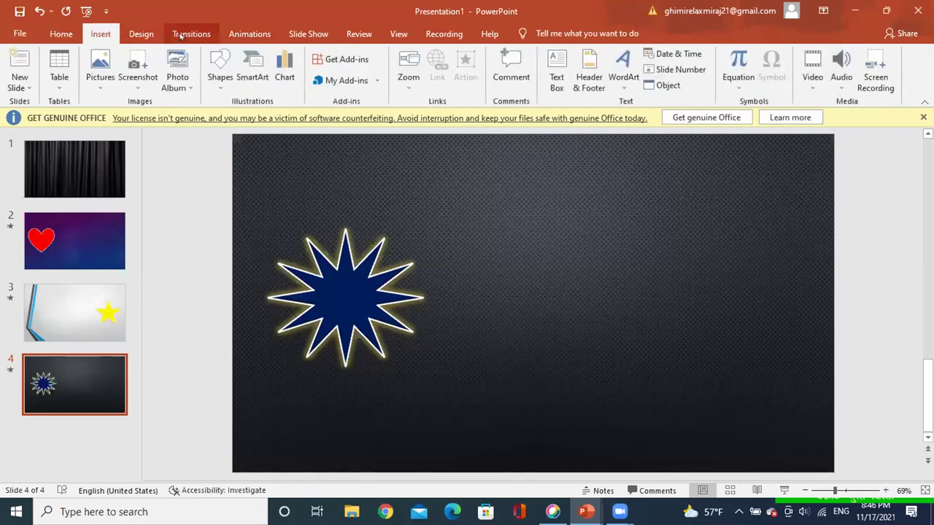
left_click(319, 32)
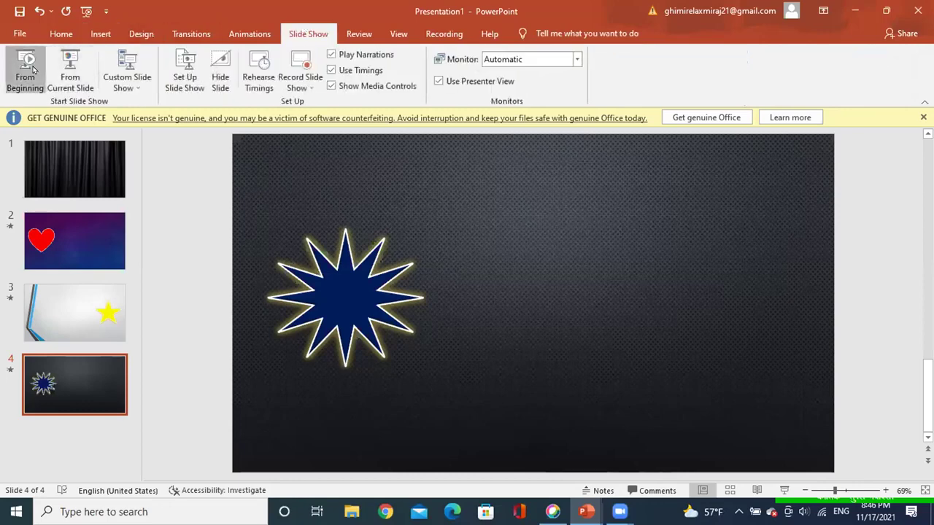
Step: Play the deck from the beginning, advancing past the curtain slide to the navy star, then end the show
left_click(26, 65)
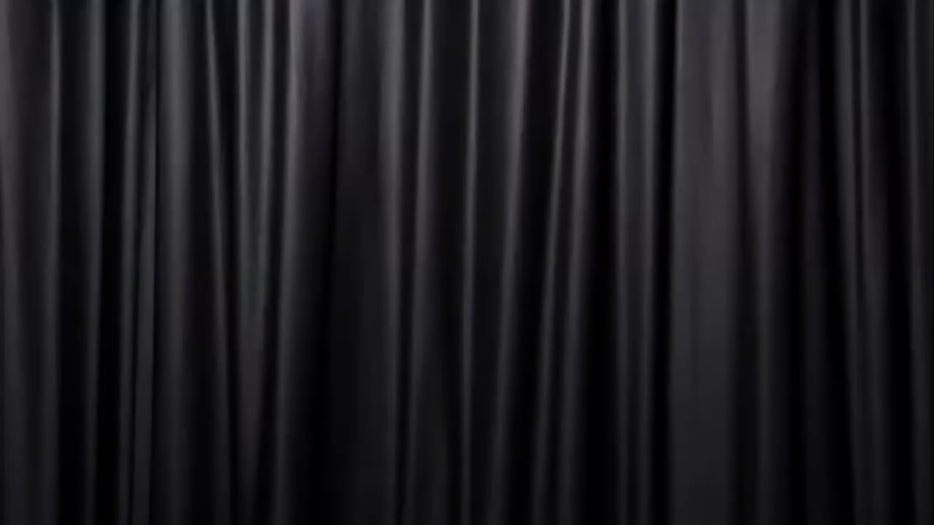
left_click(552, 299)
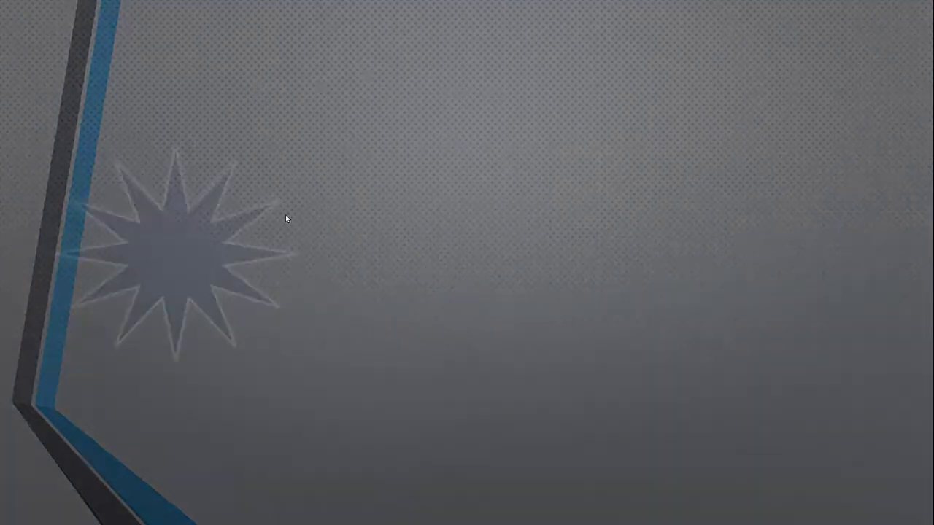
left_click(197, 268)
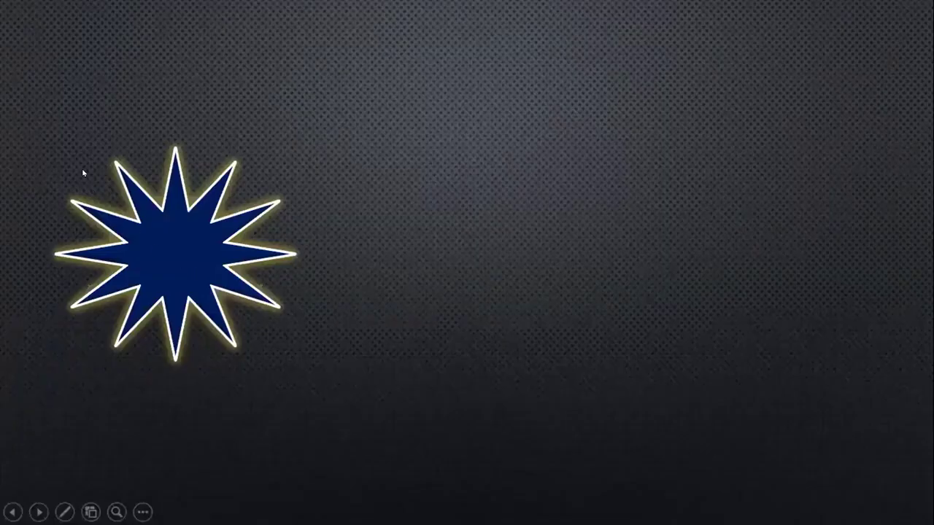
key("Escape")
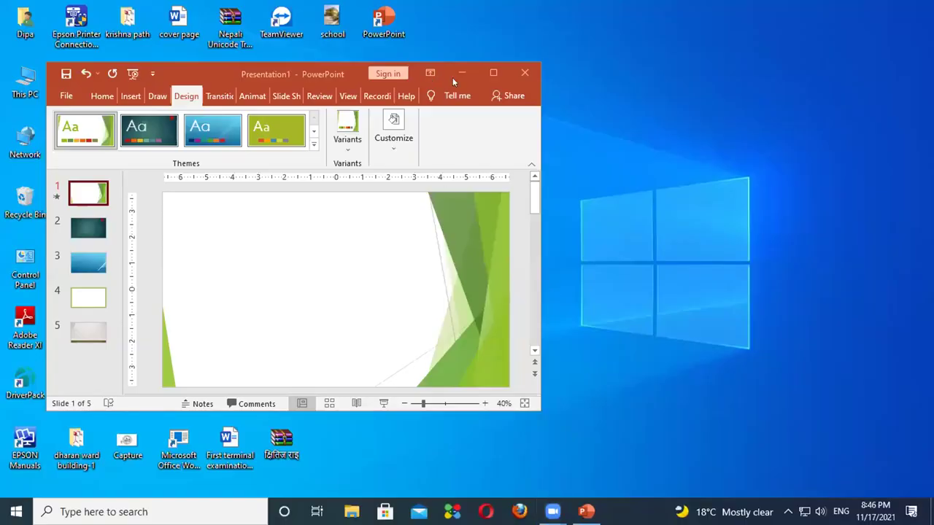
Step: Maximize the window and change slide 1's transition from Morph to None
left_click(487, 73)
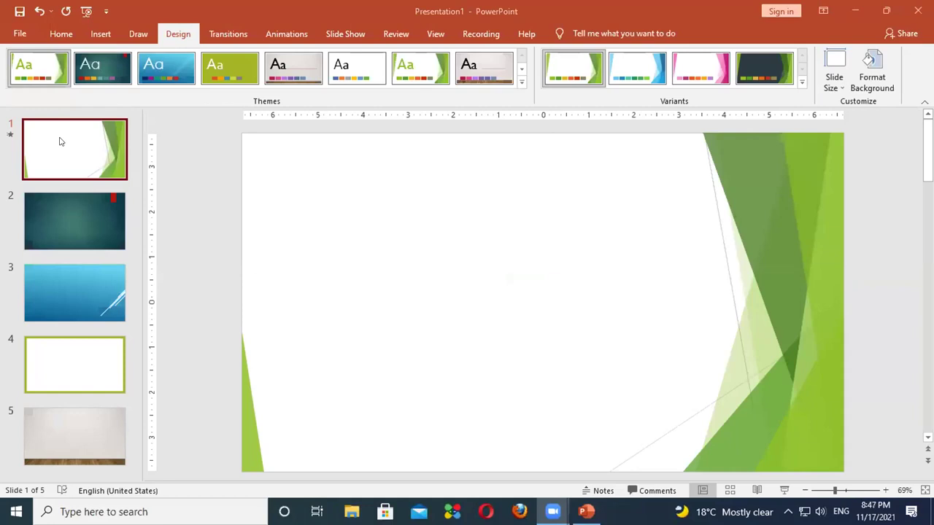
left_click(61, 141)
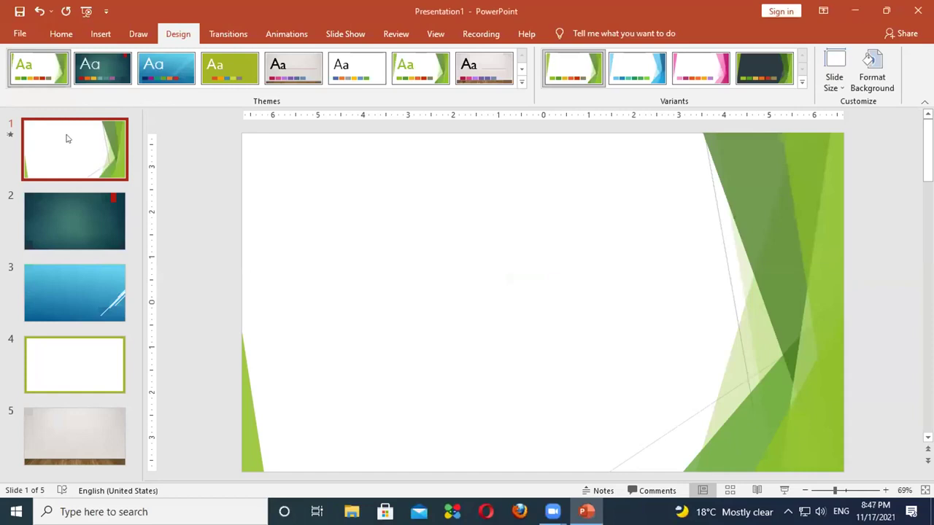
left_click(218, 36)
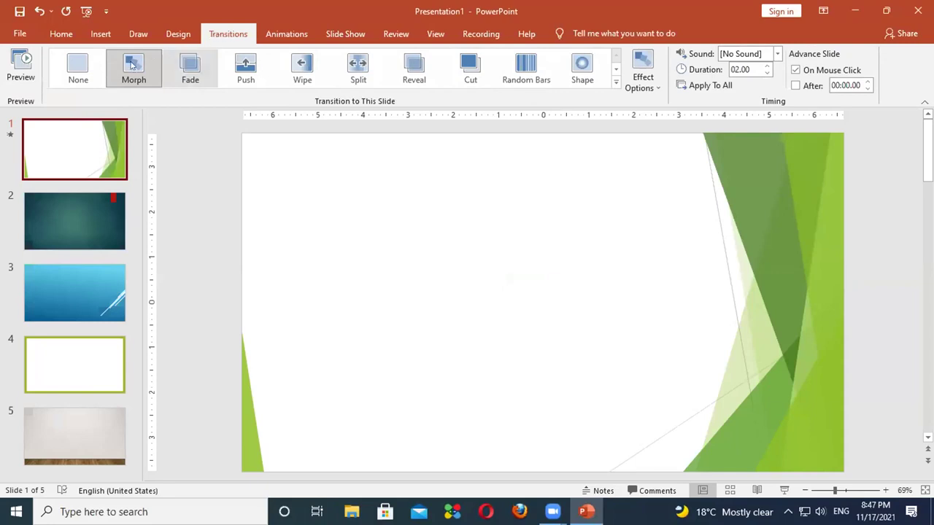
left_click(81, 65)
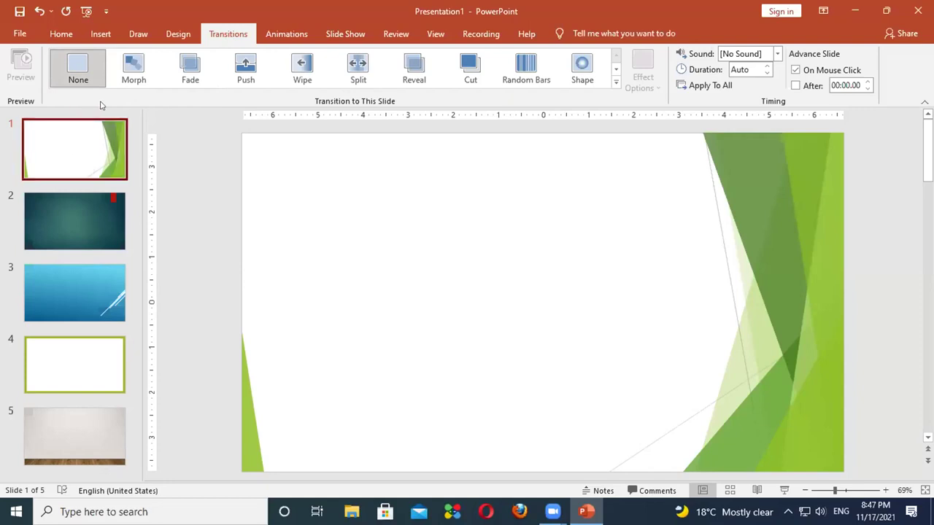
Step: Open the Online Pictures search from the Insert tab's Pictures menu for slide 1
left_click(101, 35)
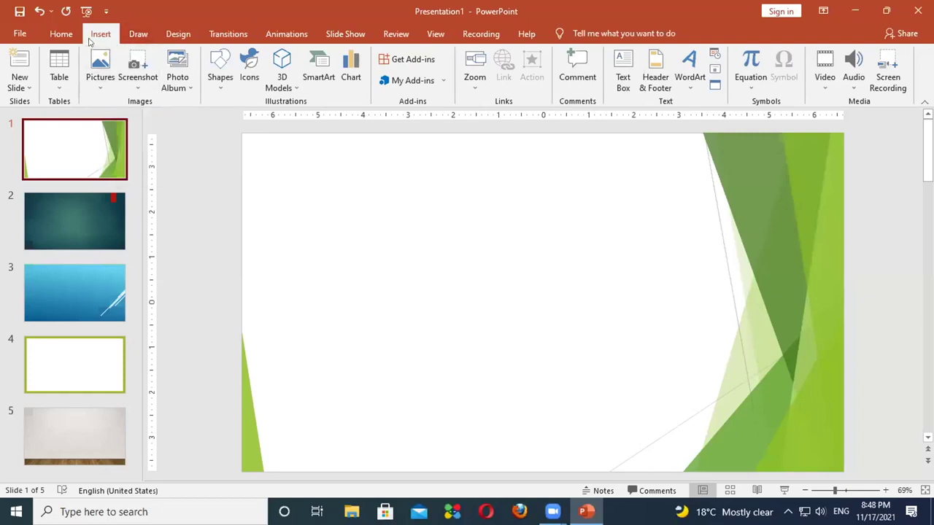
left_click(102, 83)
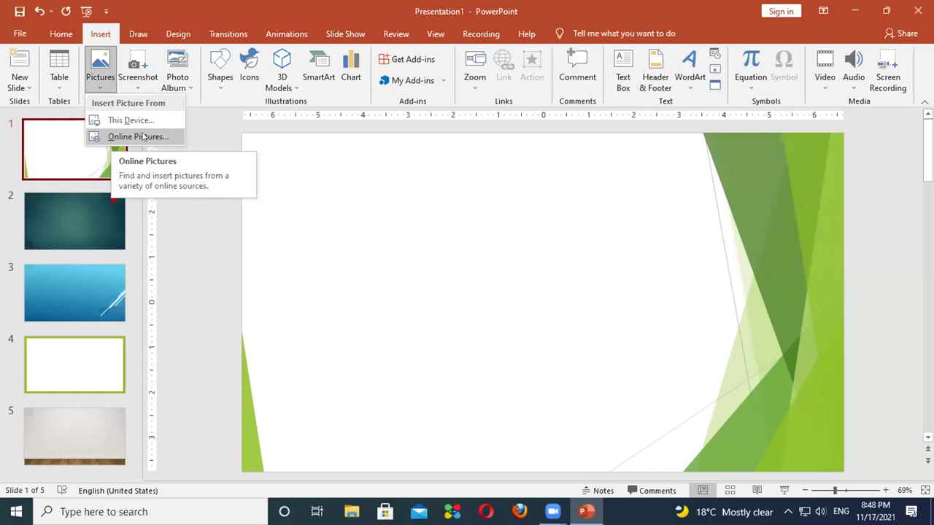
left_click(144, 136)
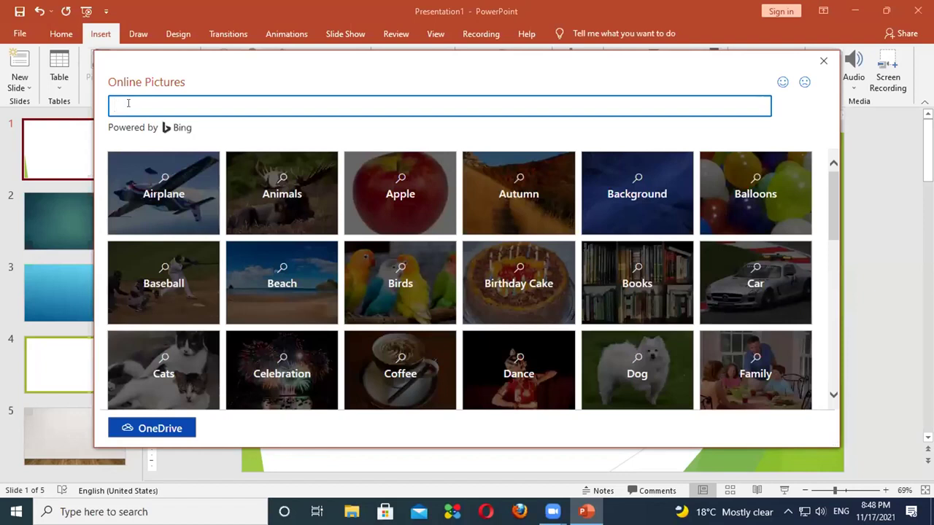
Step: Search online pictures for 'cortain' and insert the full red stage-curtain image
type("cortain")
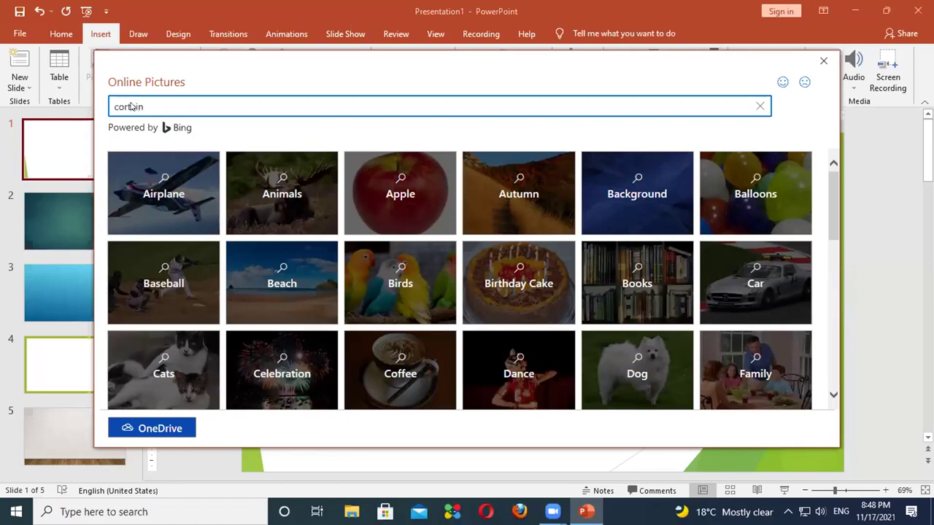
key("Return")
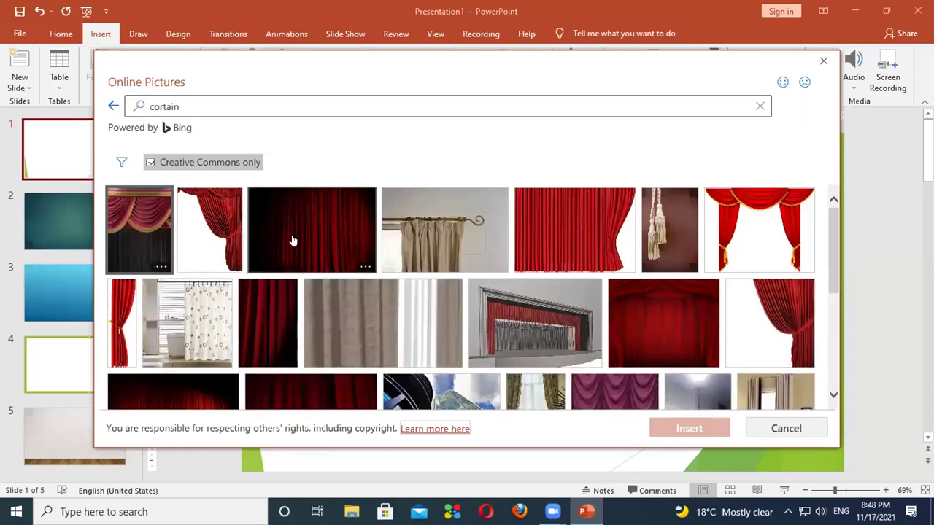
left_click(569, 235)
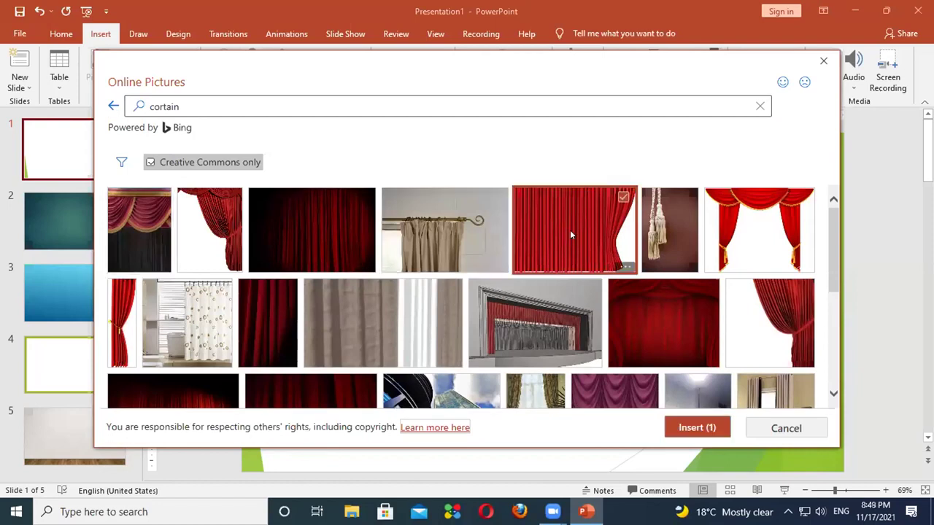
left_click(684, 427)
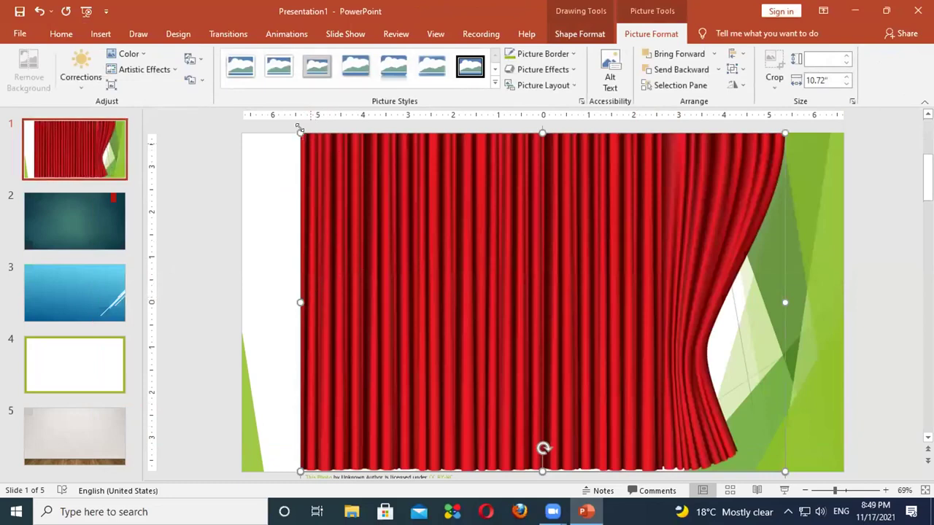
Step: Stretch the red curtain picture to cover all of slide 1, then go to slide 2
mouse_move(301, 133)
left_mouse_down()
mouse_move(282, 122)
mouse_move(238, 130)
mouse_move(256, 149)
left_mouse_up()
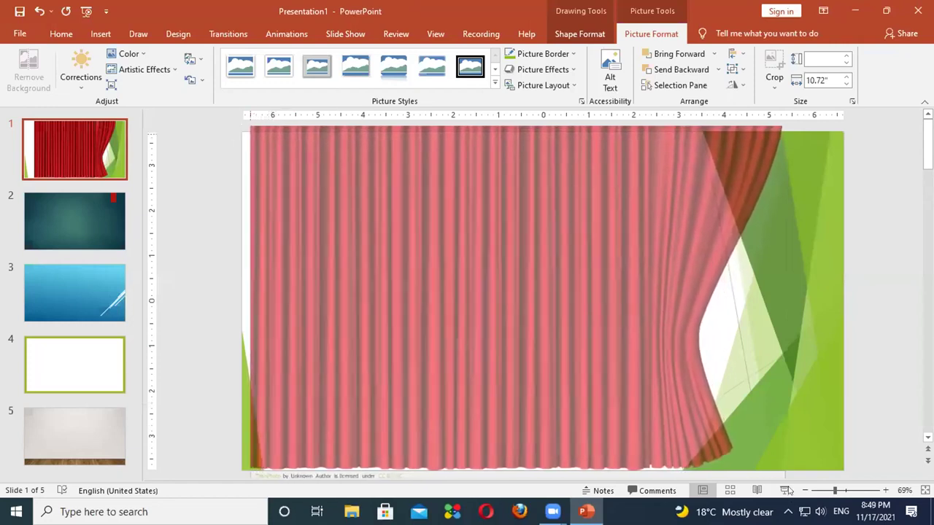
left_click_drag(259, 146, 241, 145)
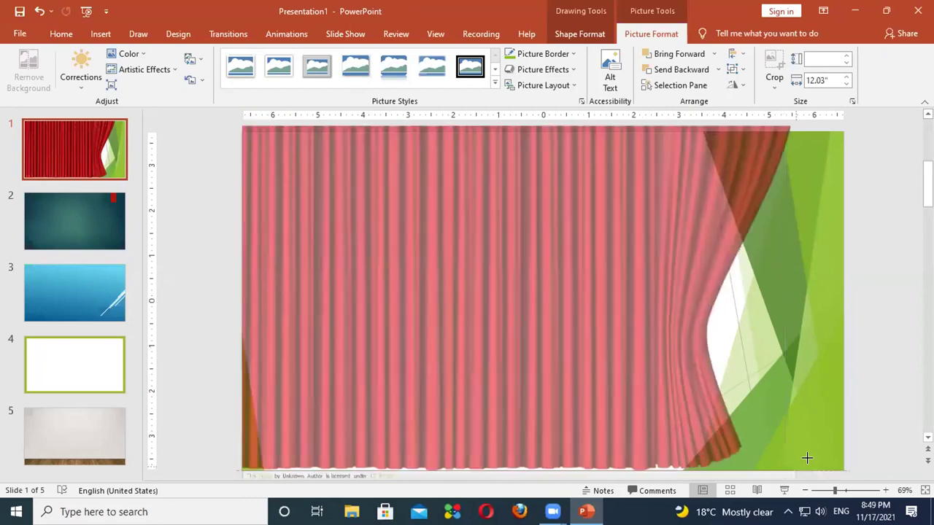
left_click_drag(805, 457, 785, 454)
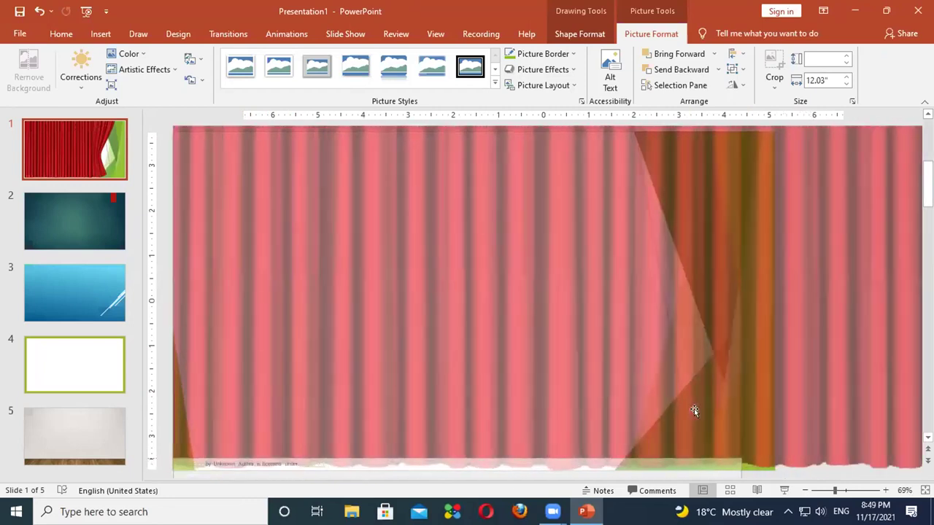
left_click_drag(671, 373, 694, 409)
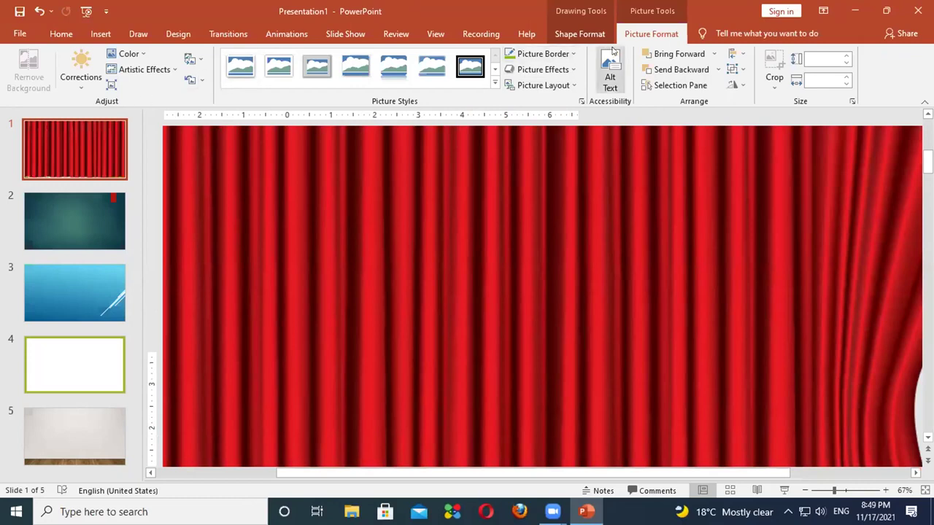
left_click(71, 227)
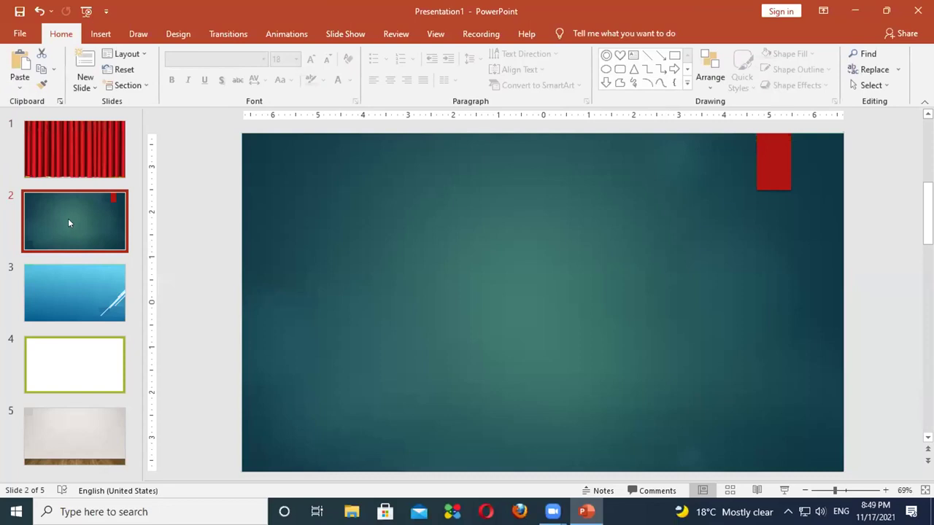
Step: Apply the Curtains transition (06.00 s) to slide 2, then select slide 3
left_click(219, 35)
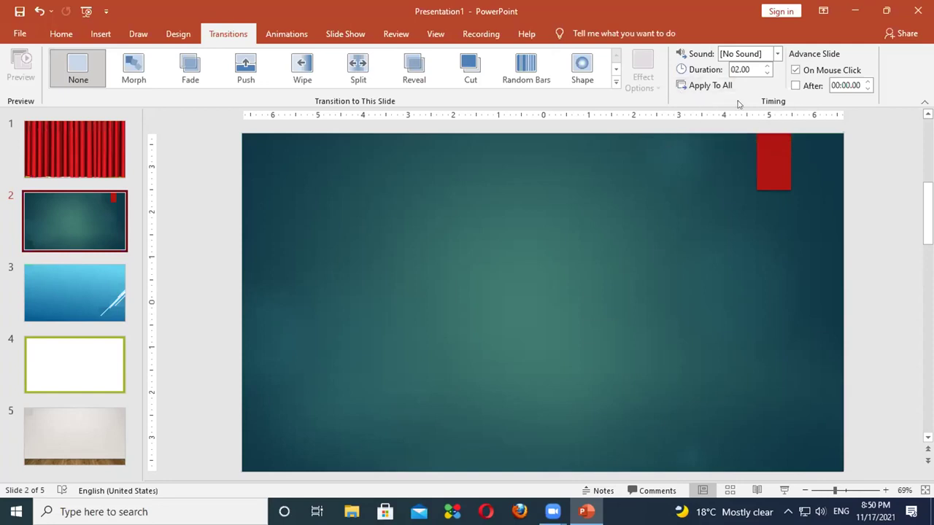
left_click(614, 82)
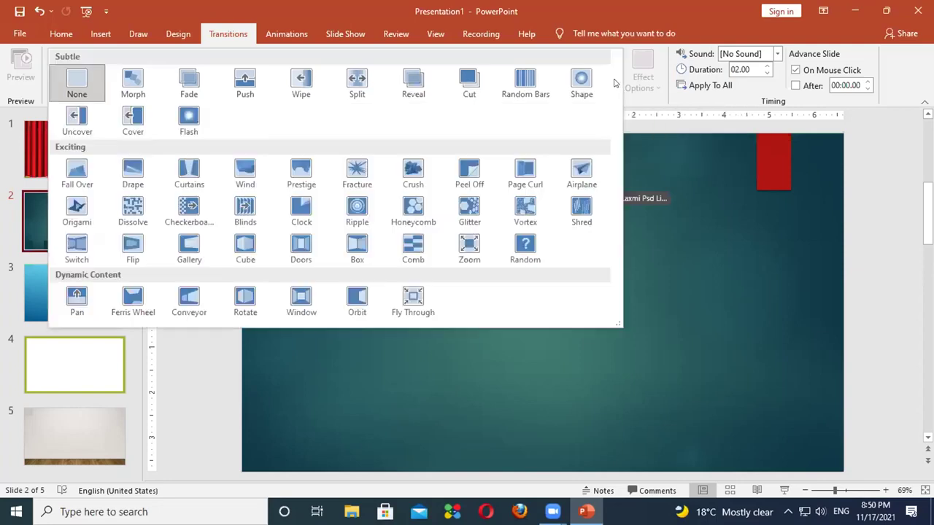
left_click_drag(615, 188, 615, 86)
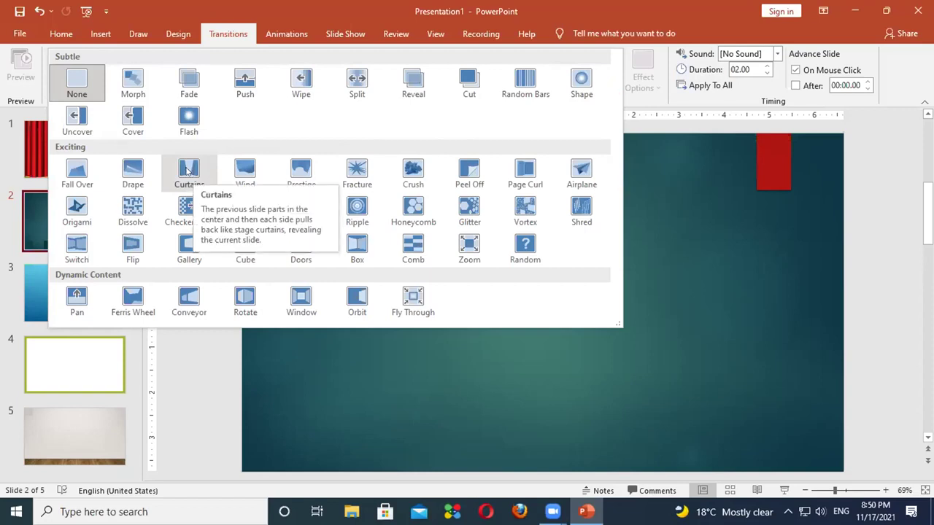
left_click(186, 170)
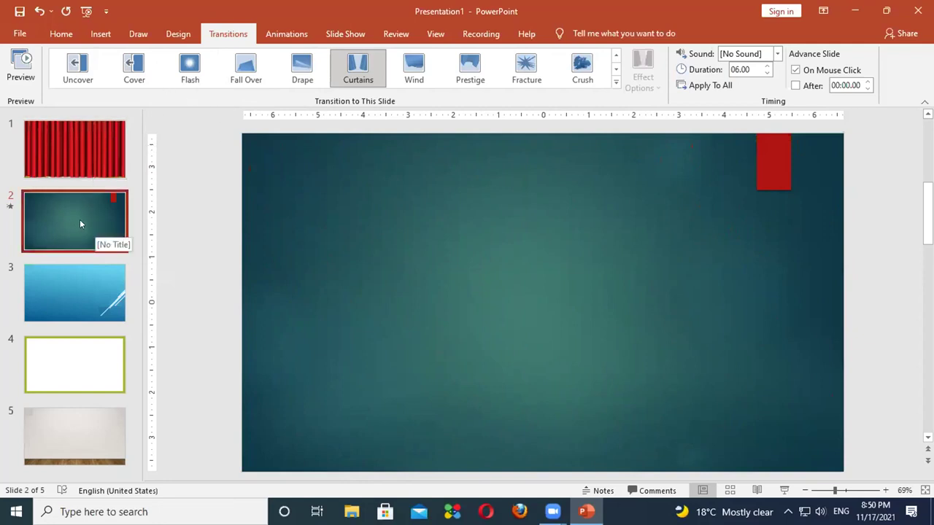
left_click(59, 274)
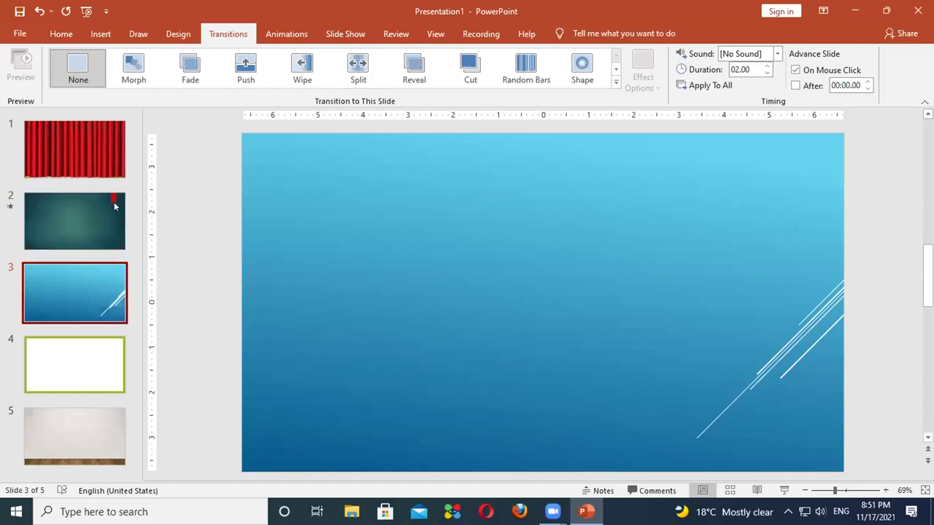
Step: Apply the Fracture transition to slide 3, then select slide 4
left_click(616, 84)
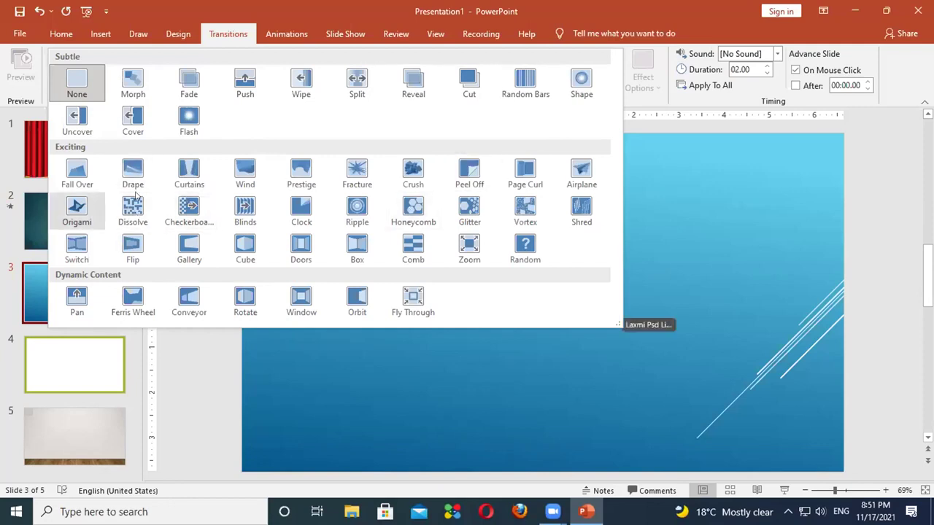
left_click(356, 169)
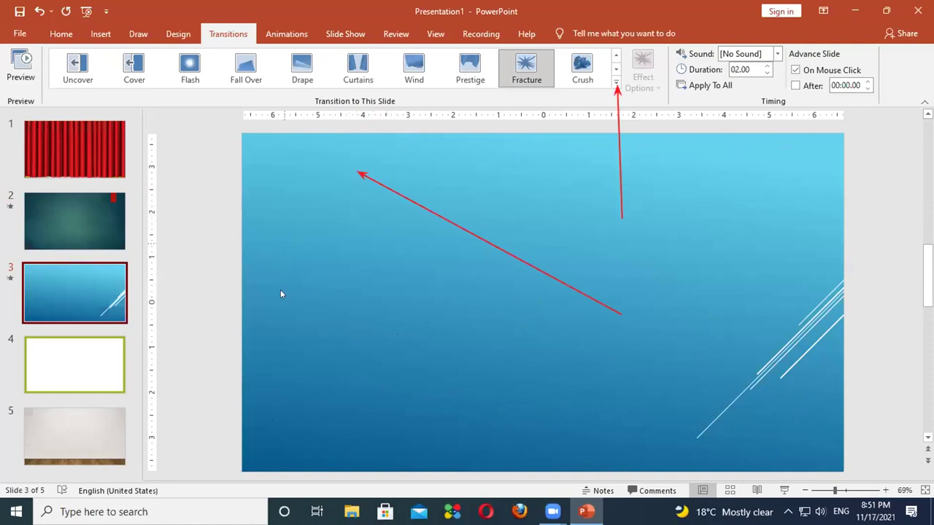
left_click(78, 348)
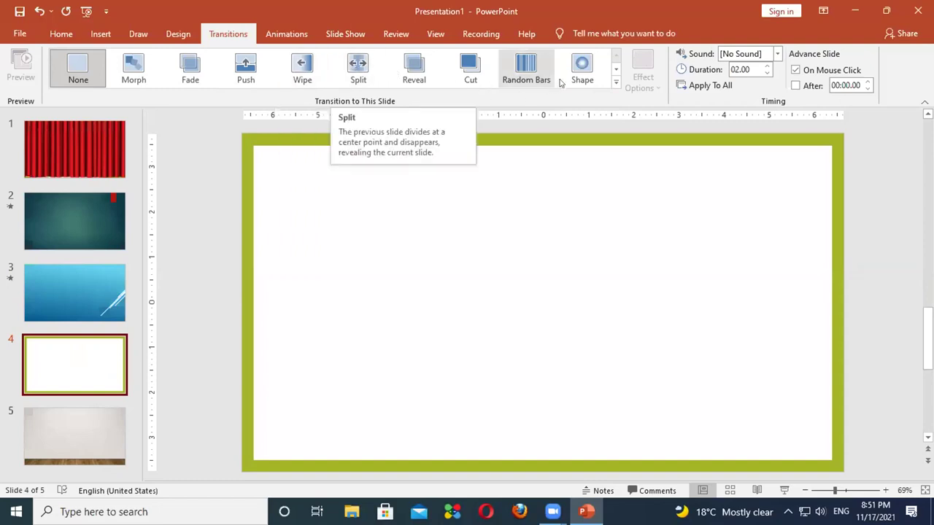
Step: Apply the Glitter transition (03.90 s) to slide 4
left_click(615, 82)
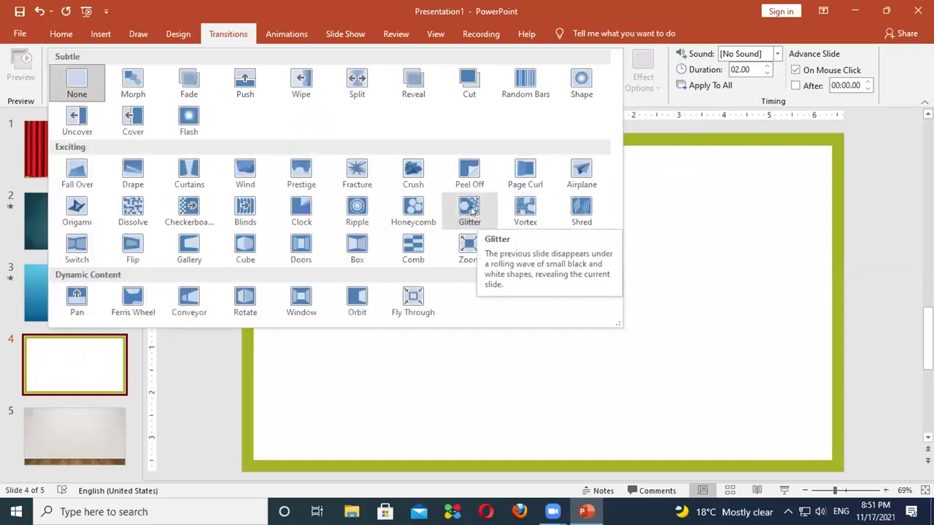
left_click(470, 208)
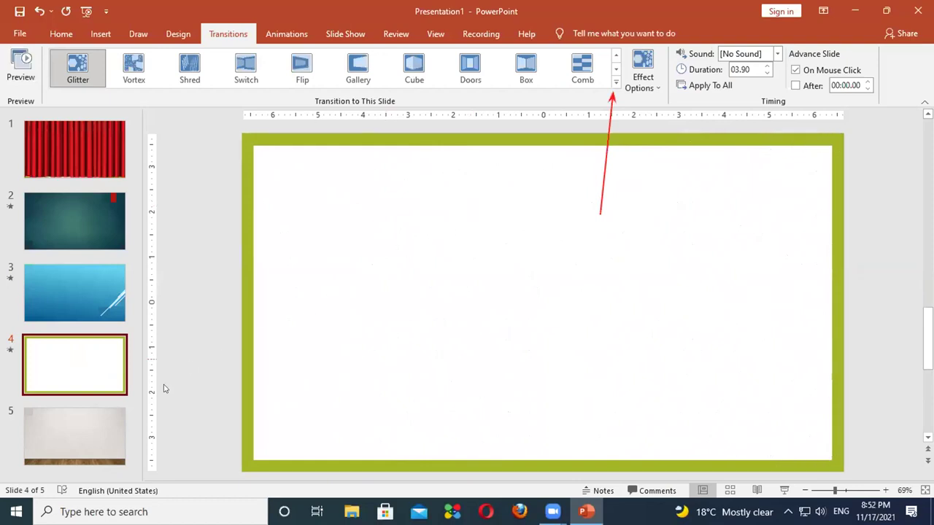
Step: Give slide 5 Honeycomb, then change it to Peel Off (01.25 s), and return to slide 1
left_click(72, 434)
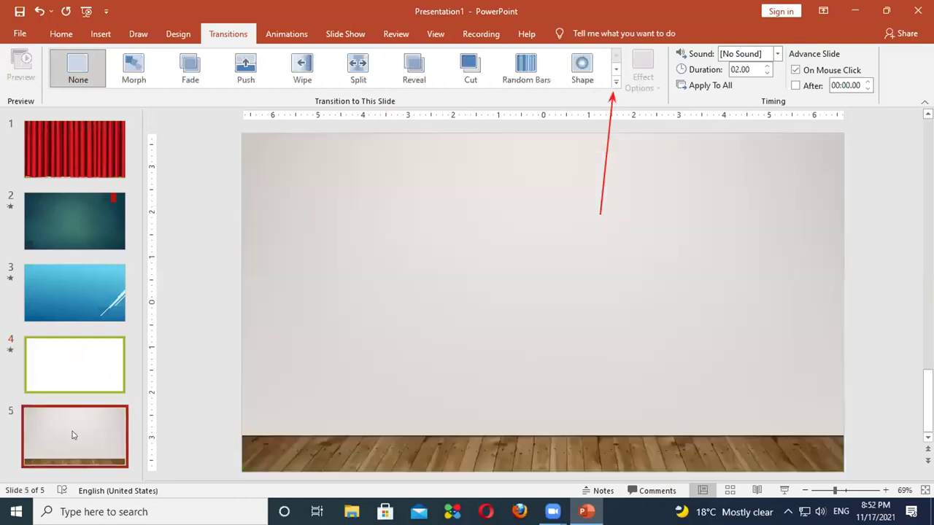
left_click(614, 83)
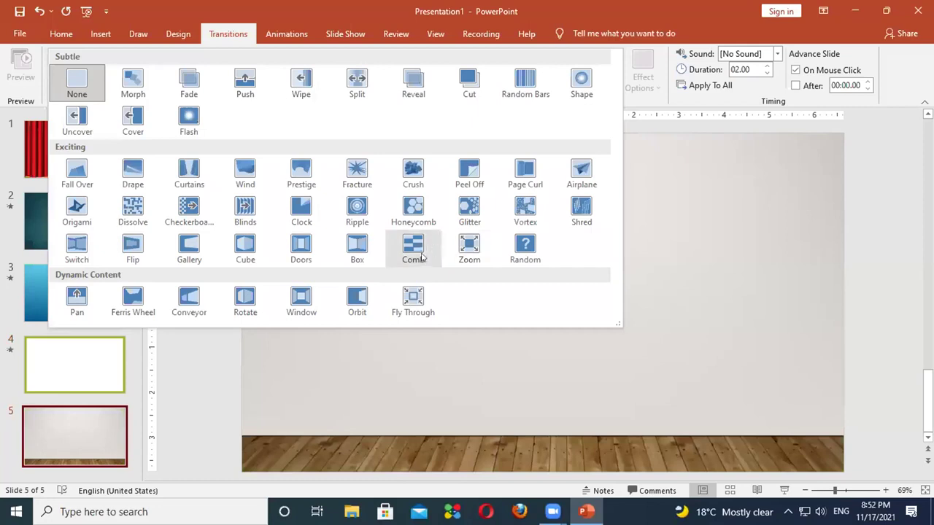
left_click(412, 204)
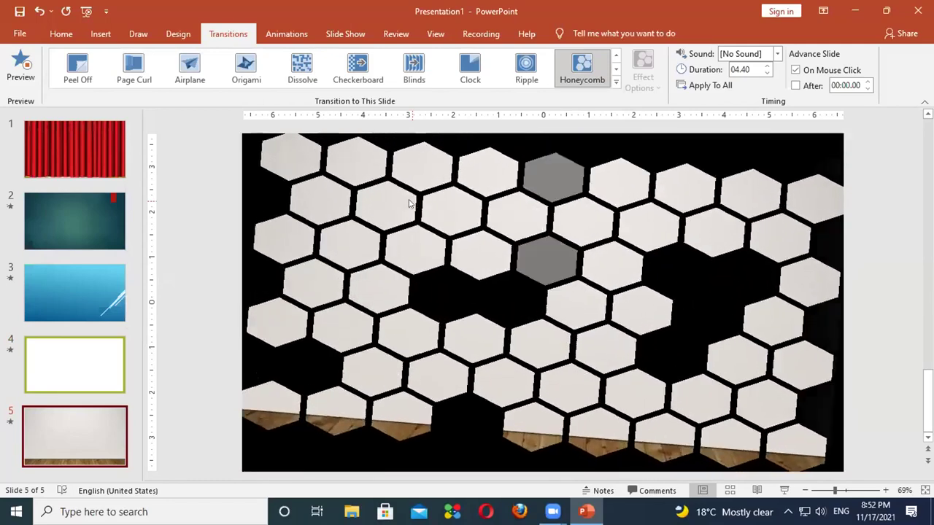
left_click(615, 81)
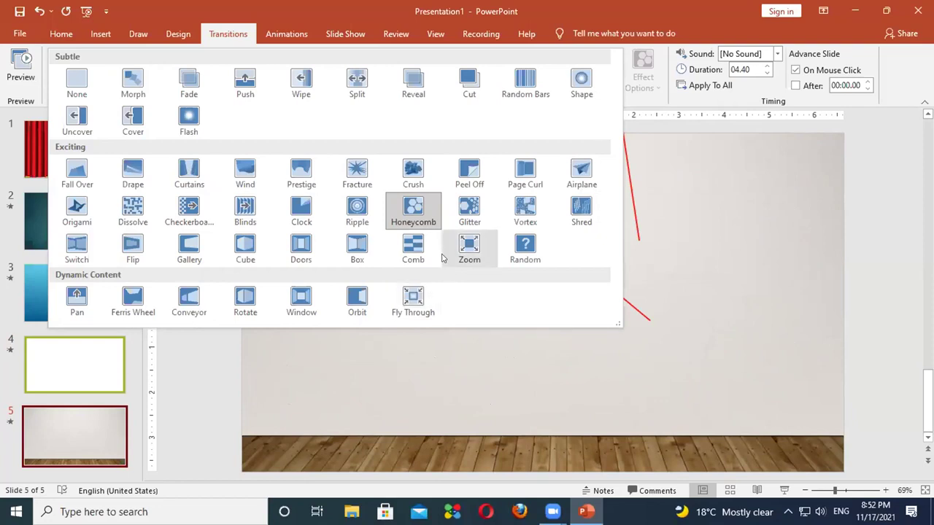
left_click(471, 173)
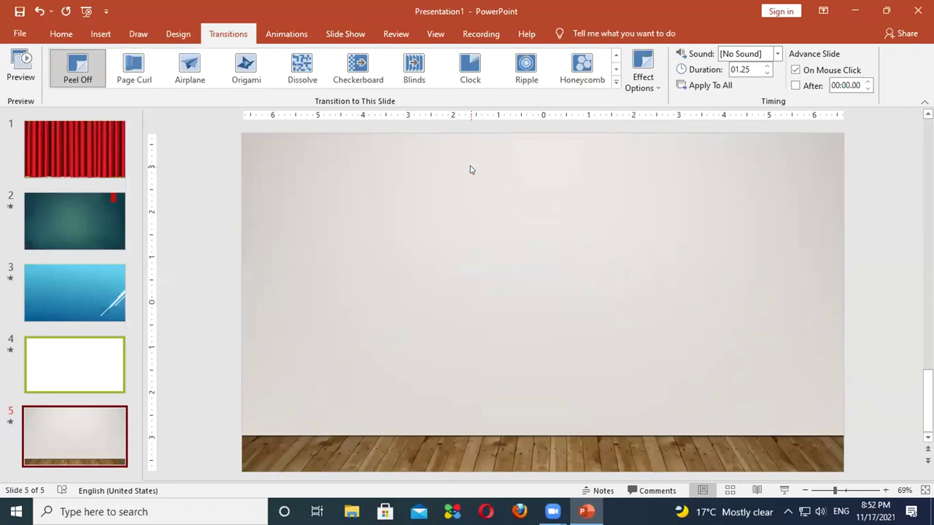
left_click(81, 153)
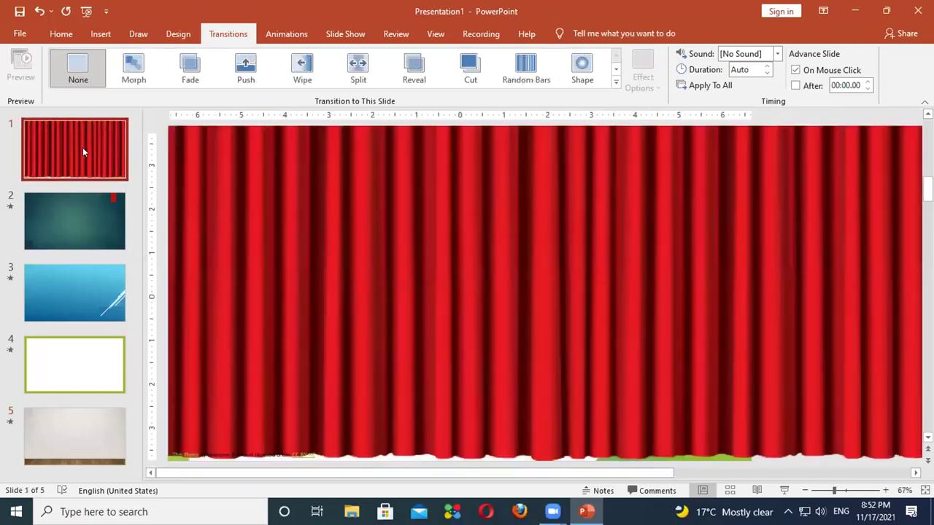
Step: Select the teal slide 2 thumbnail in the slide pane
left_click(62, 214)
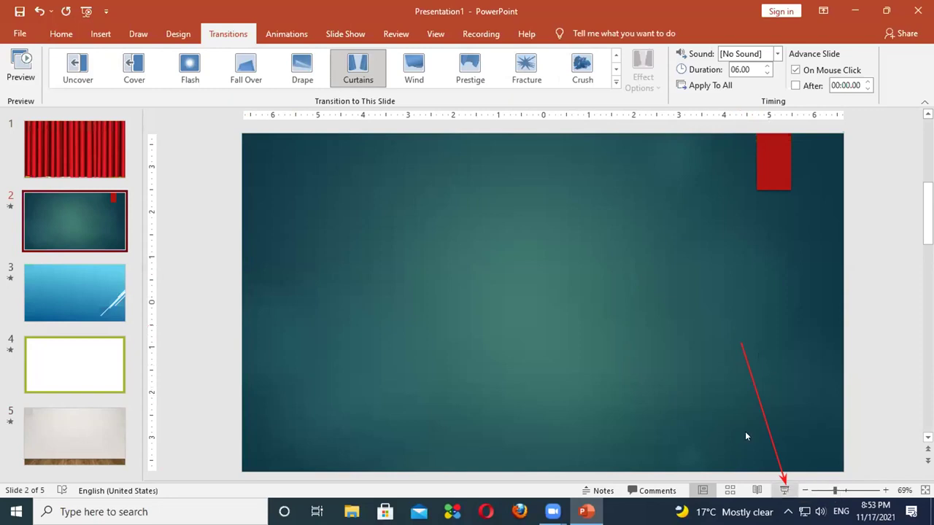
Step: Run the slide show from slide 2 to the end, then exit back to editing
key("shift+F5")
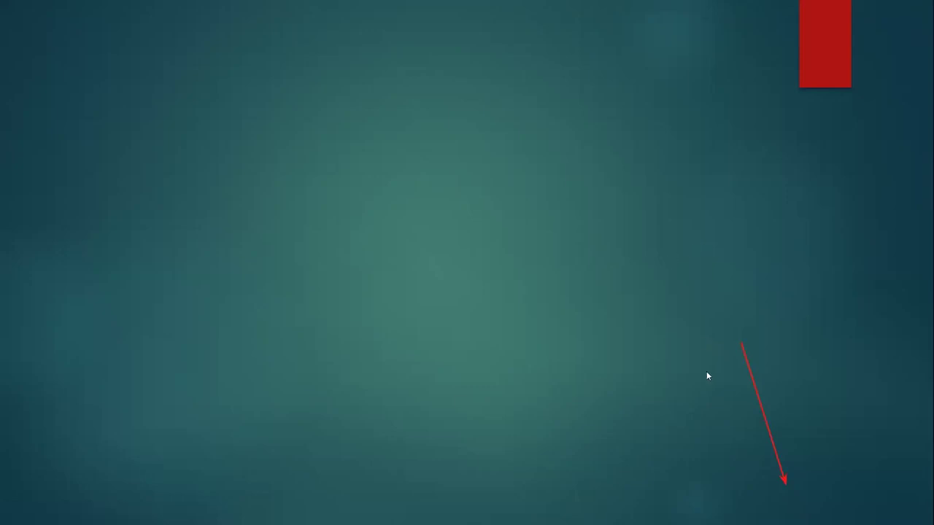
left_click(656, 248)
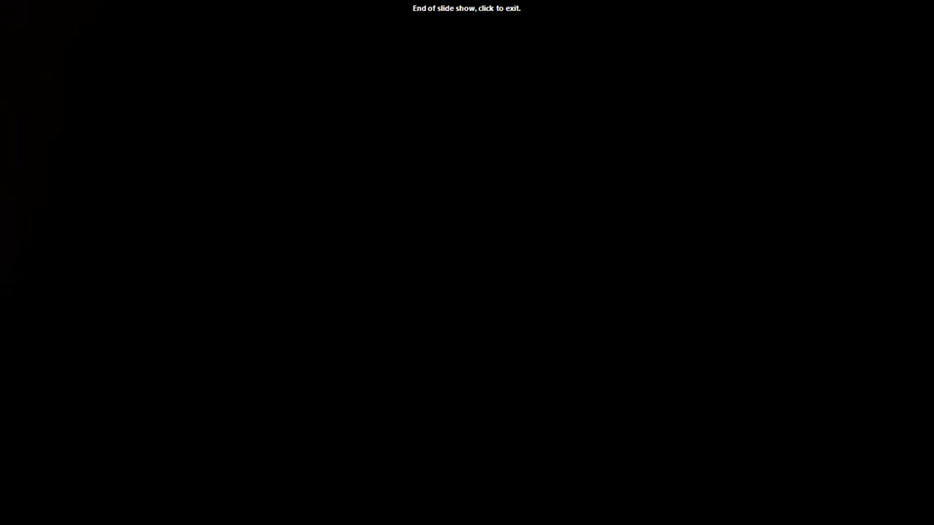
left_click(386, 159)
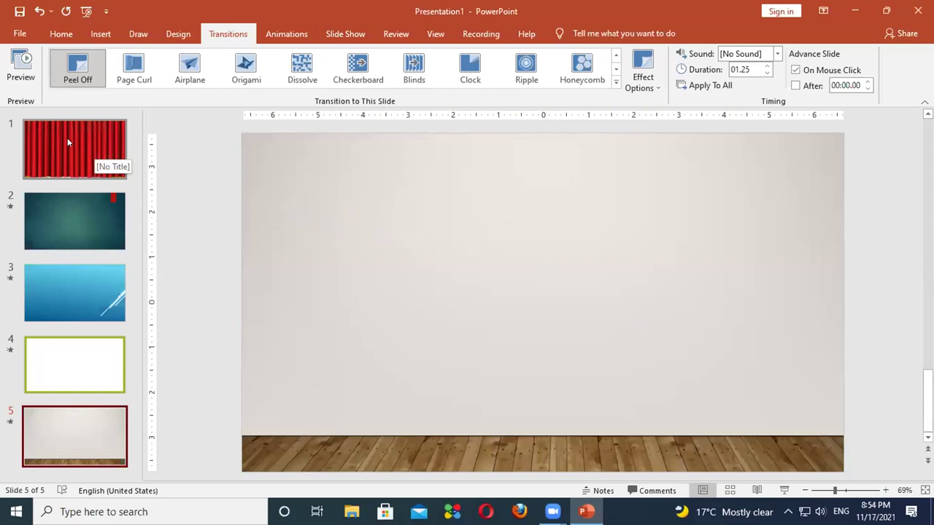
Step: Start the show from curtain slide 1, advance to the teal slide, and end it early
left_click(67, 142)
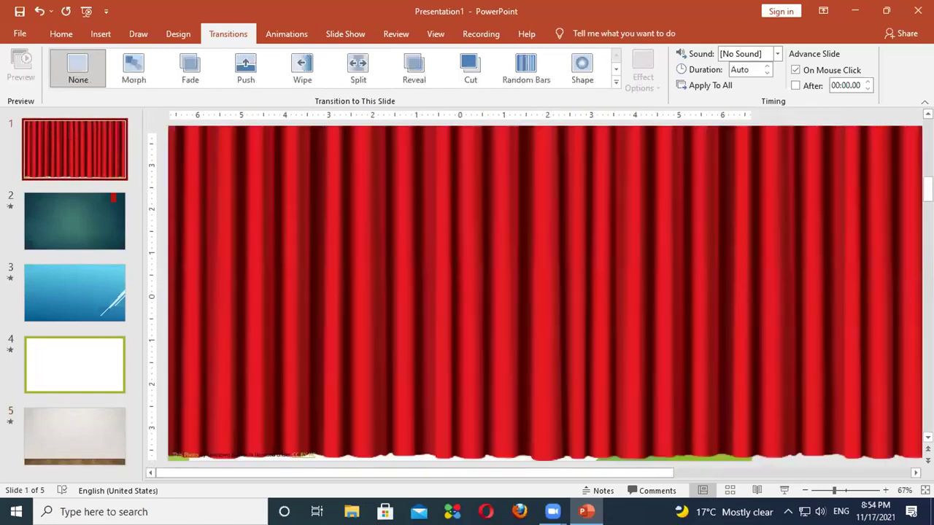
left_click(783, 490)
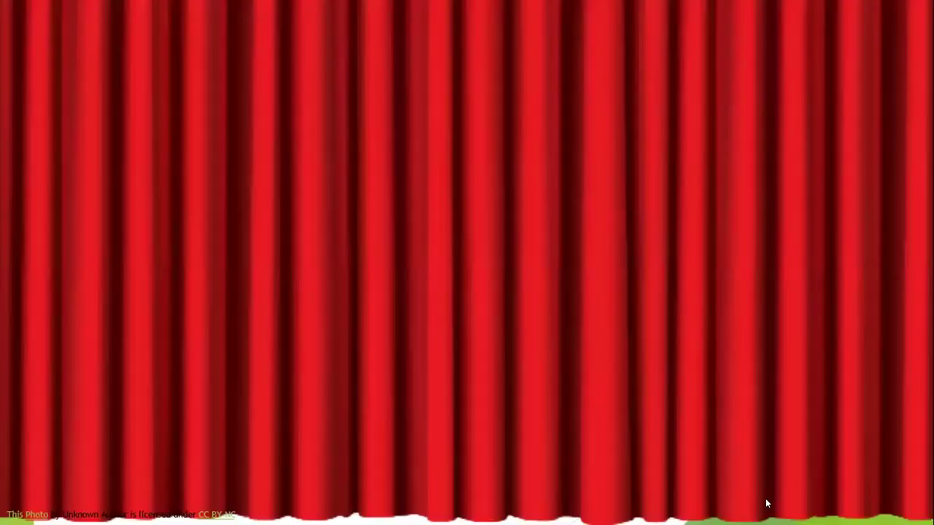
left_click(514, 236)
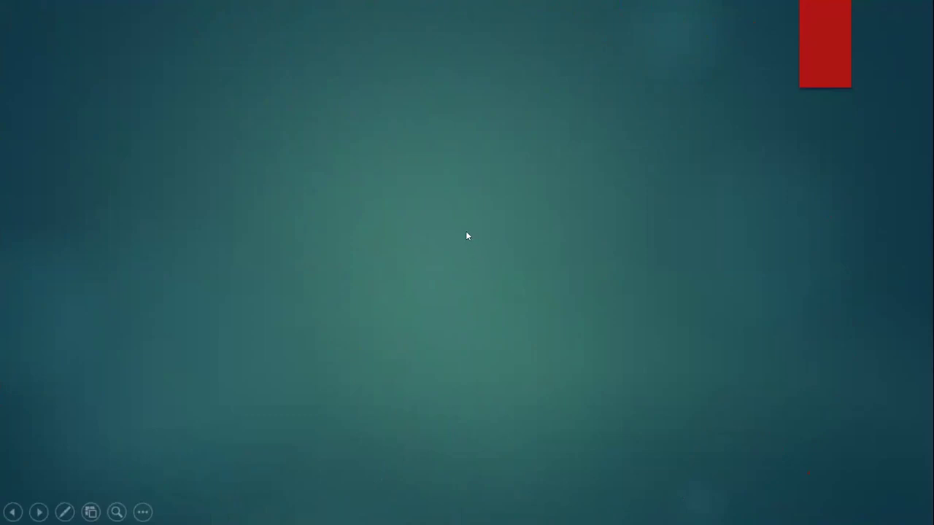
right_click(482, 199)
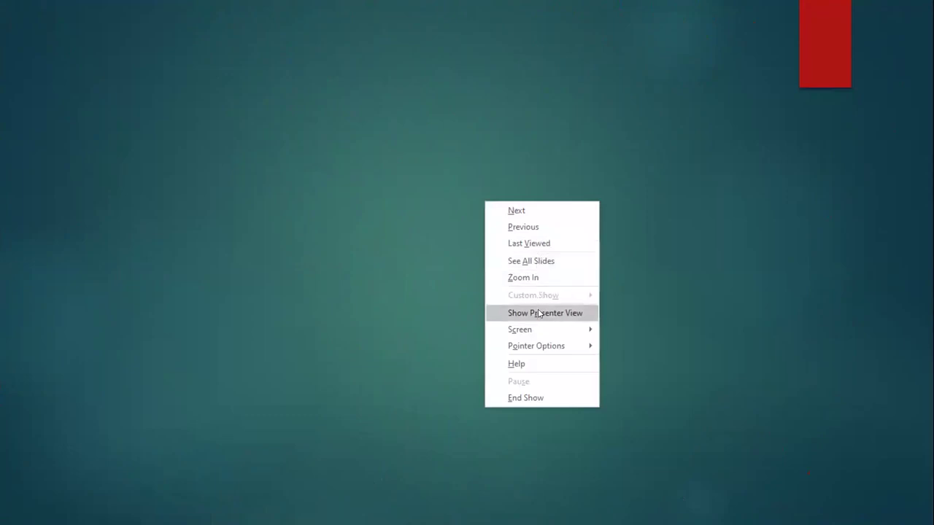
left_click(531, 400)
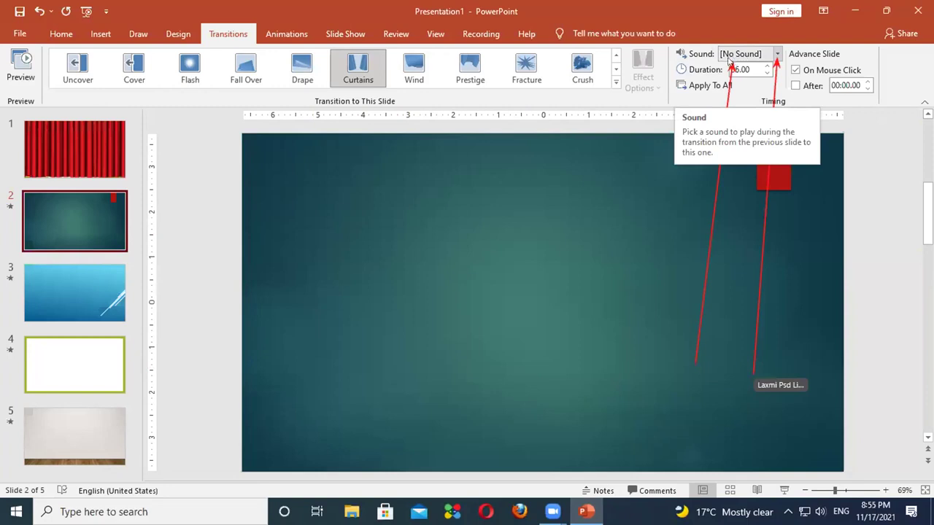
Step: Set slide 2's Curtains transition sound to Wind, keeping the 06.00 duration
left_click(775, 54)
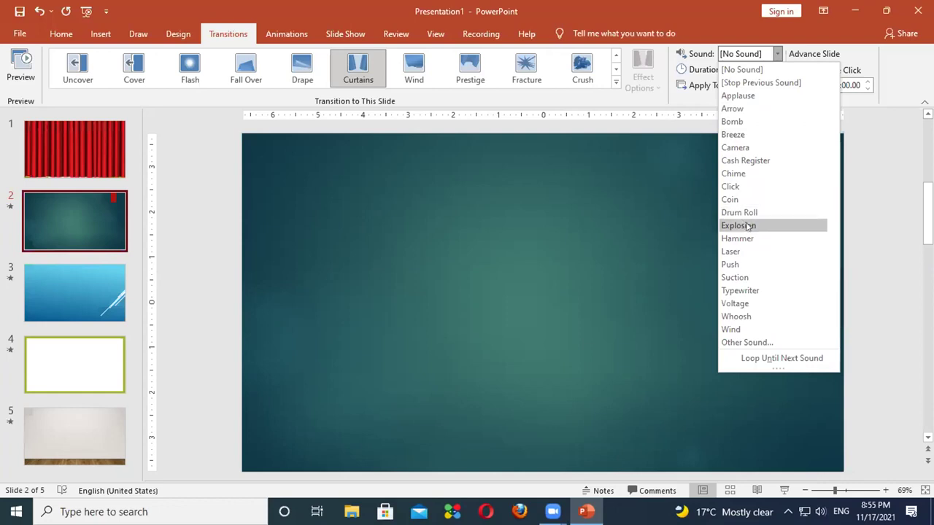
left_click(737, 329)
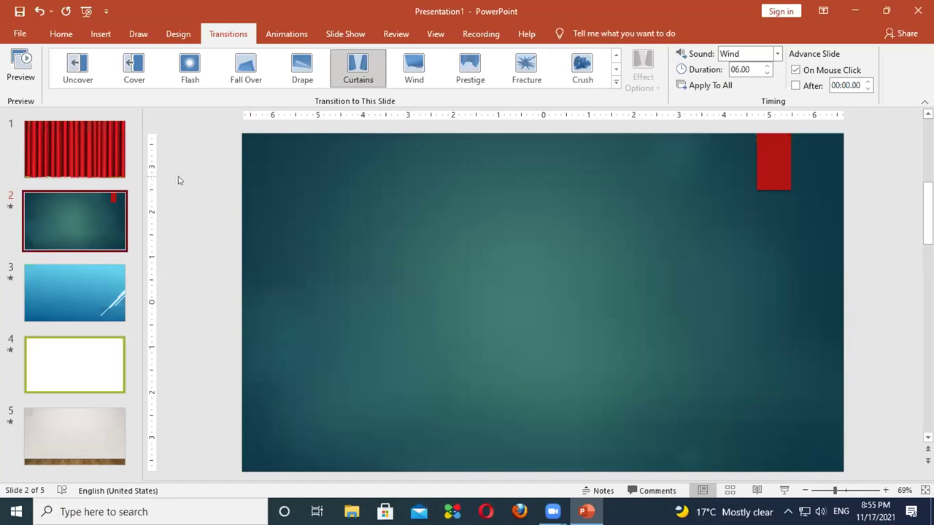
Step: Select the red curtain slide 1 thumbnail to show it in the editor
left_click(77, 150)
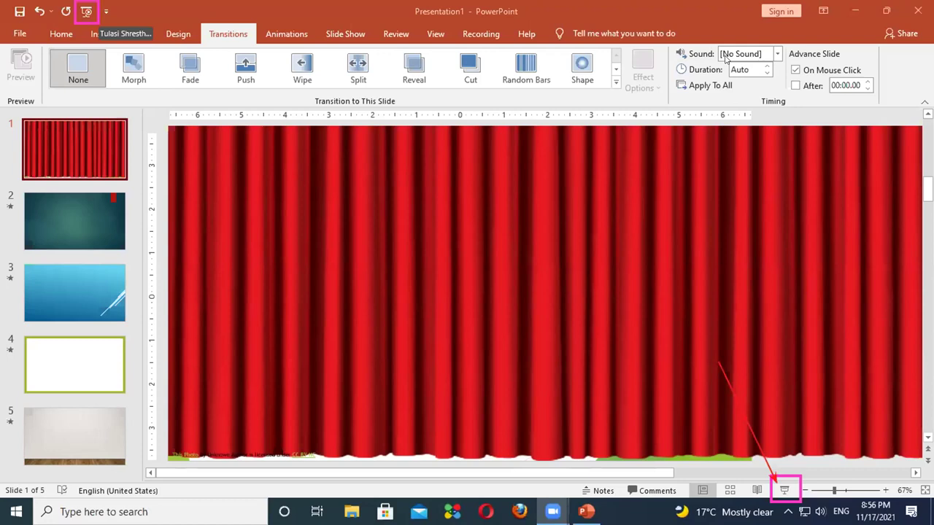
Step: Run the slide show from slide 1 through slide 5, then exit the end screen
left_click(85, 10)
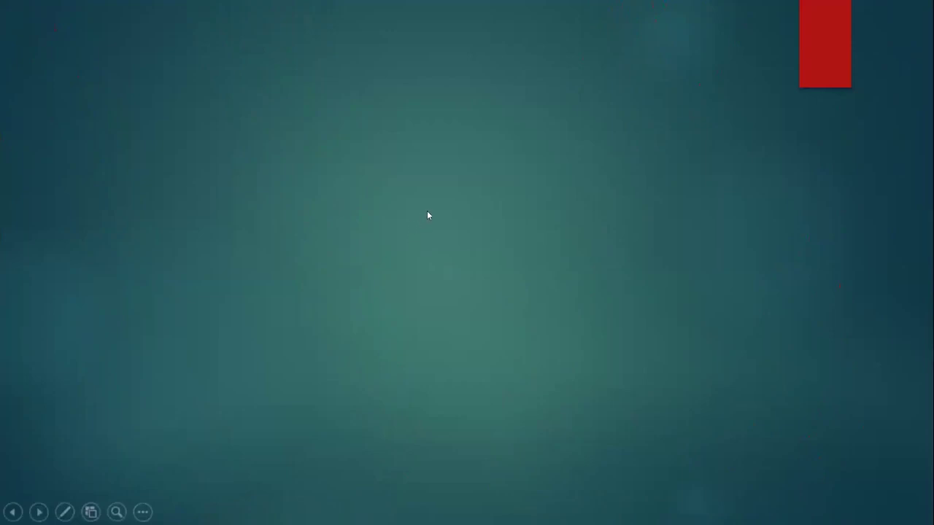
left_click(503, 195)
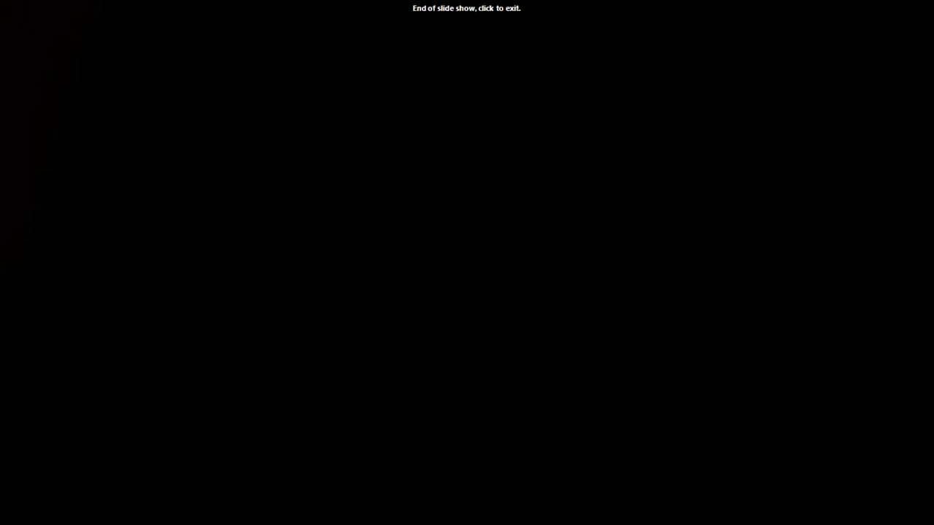
left_click(607, 14)
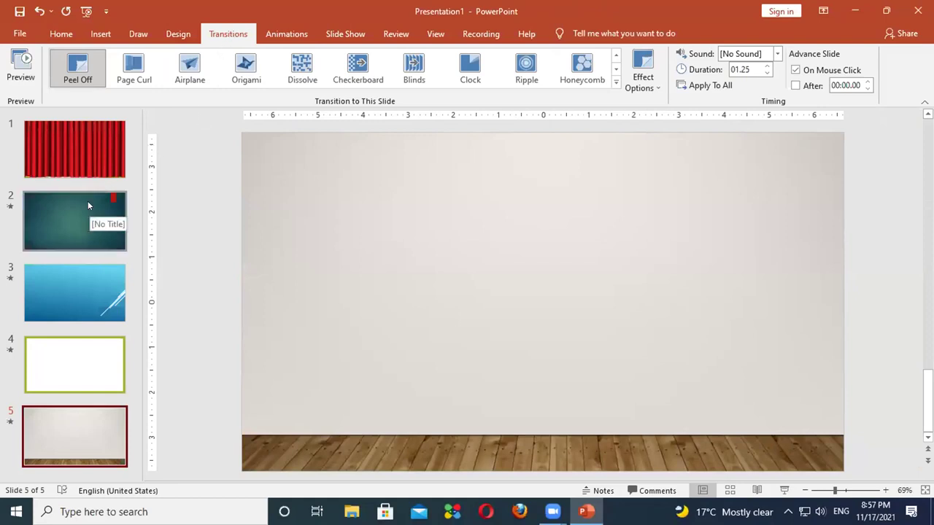
Step: On the green-bordered slide 4, choose the Heart from Insert > Shapes > Basic Shapes
left_click(70, 369)
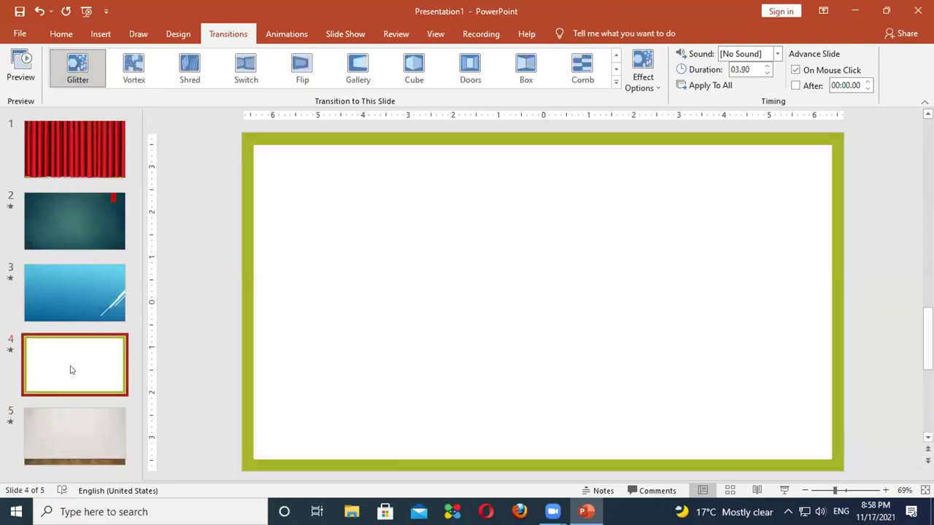
left_click(102, 34)
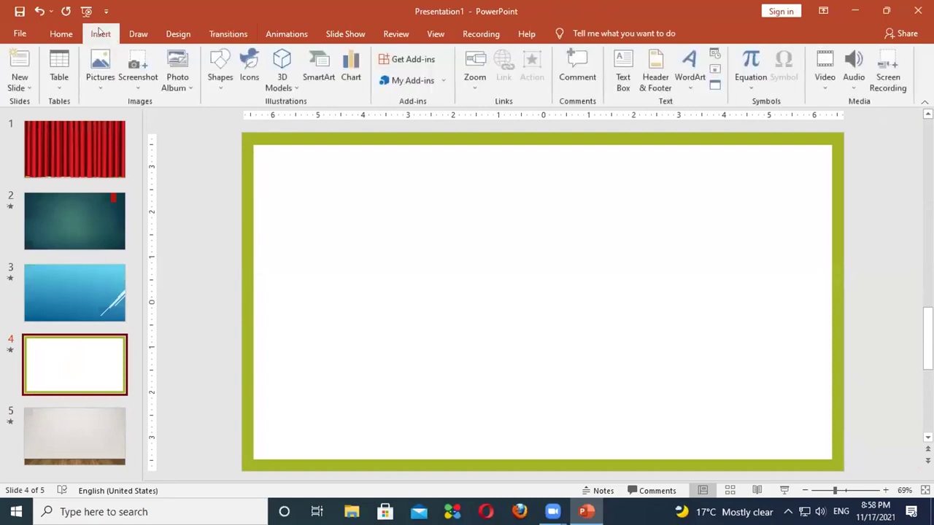
left_click(221, 70)
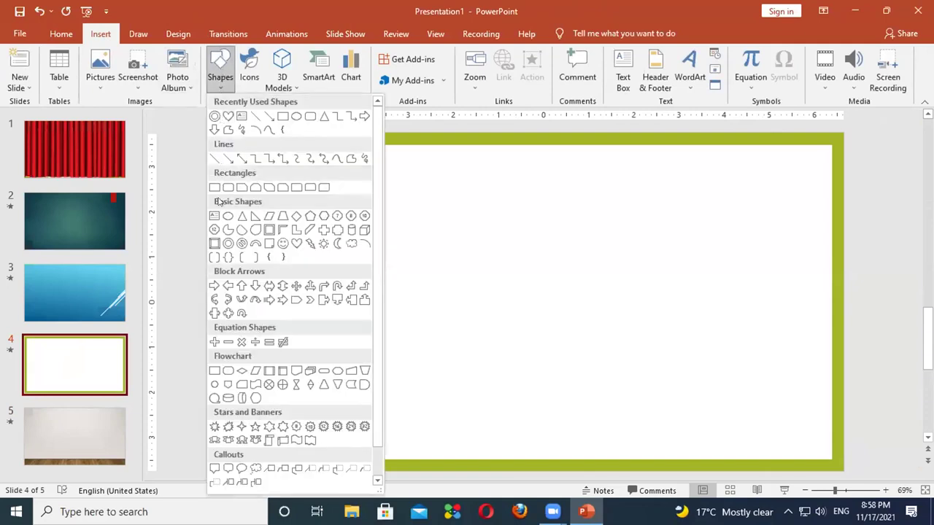
left_click(296, 244)
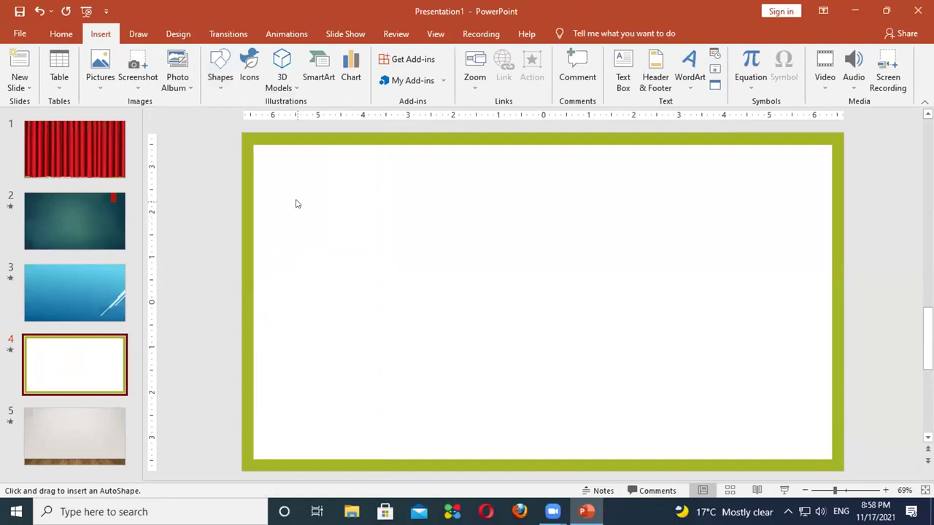
Step: Draw a 2.46 by 2.46 heart near slide 4's top-left and fill it Dark Red
left_click_drag(296, 199, 383, 244)
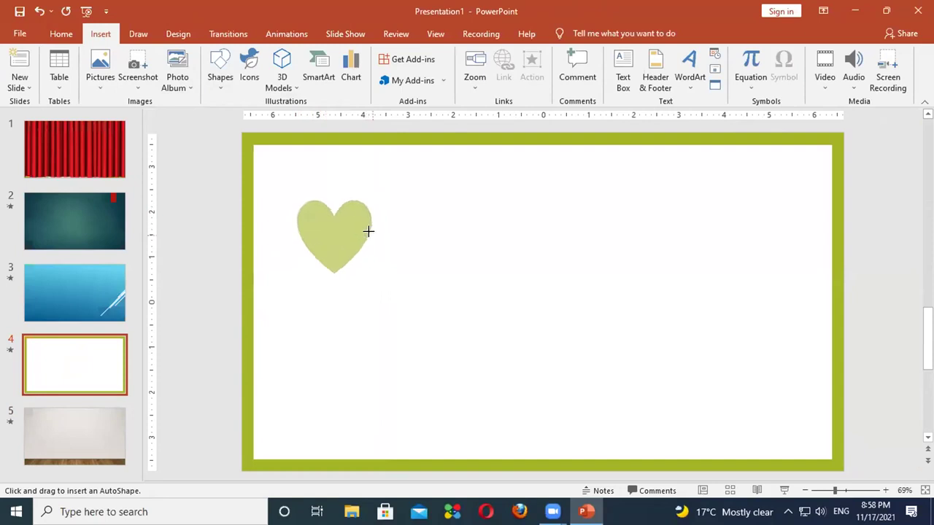
left_click_drag(383, 244, 407, 261)
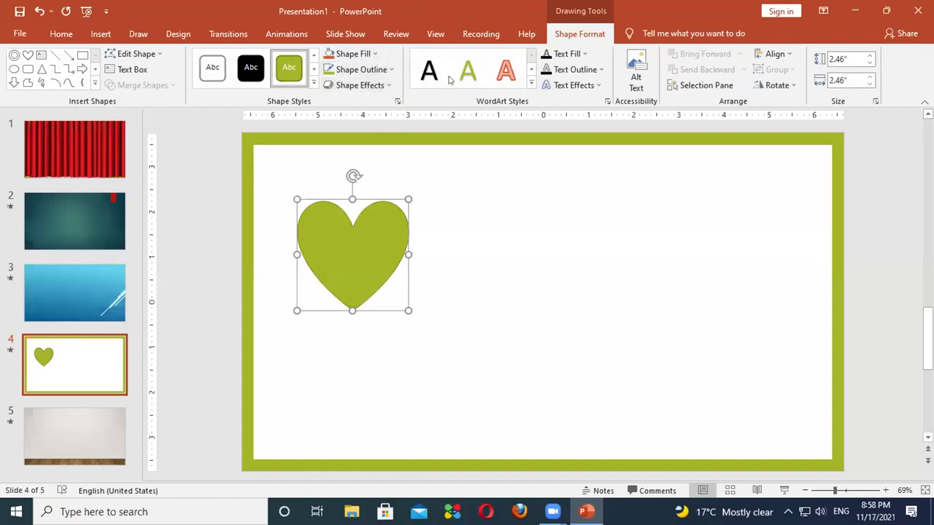
left_click(375, 55)
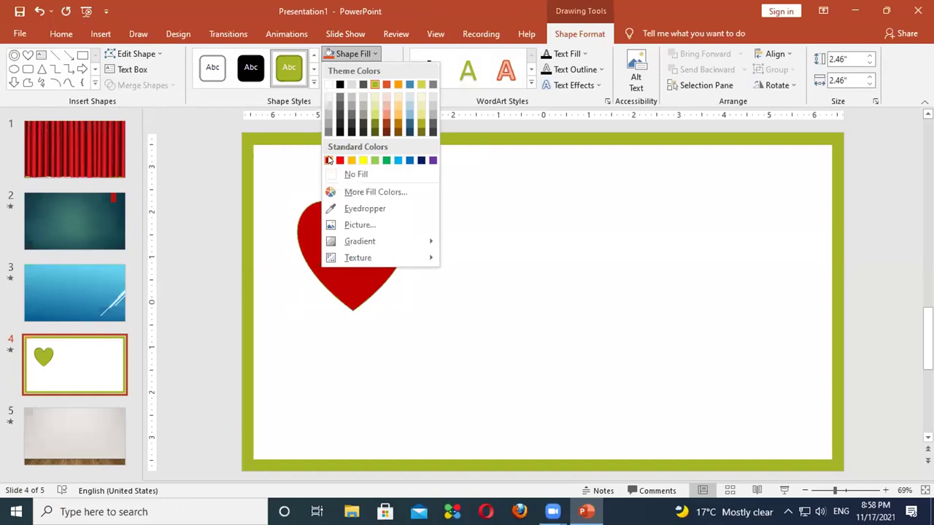
left_click(328, 161)
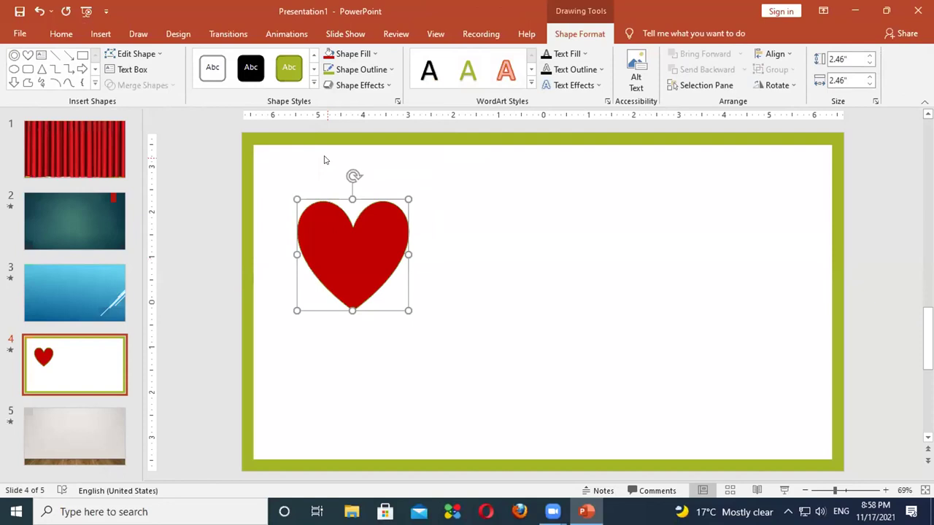
Step: Copy the red heart and move to the wooden-floor slide 5
right_click(332, 223)
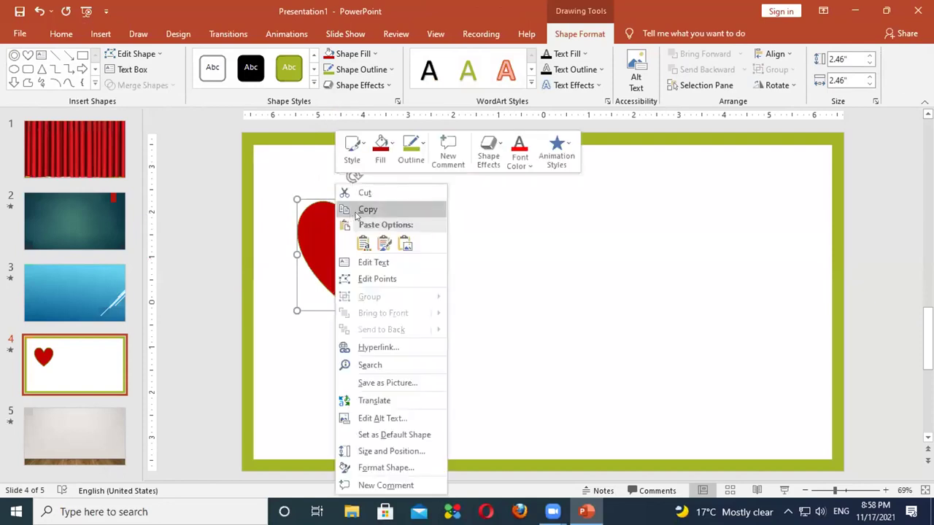
left_click(356, 210)
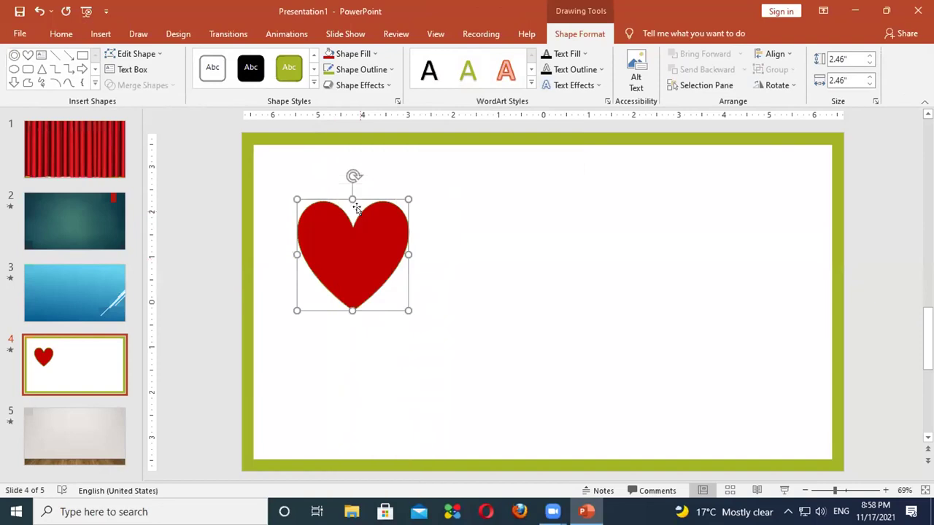
left_click(45, 434)
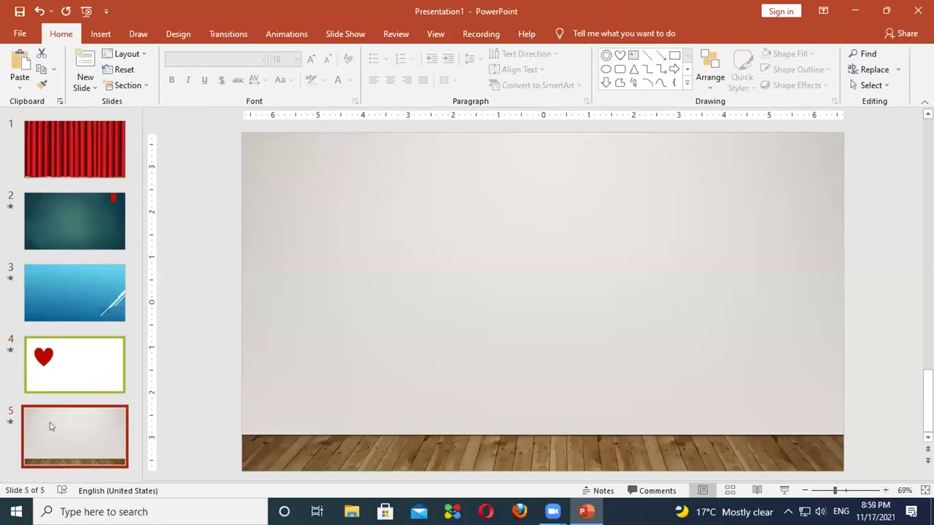
Step: Paste the red heart onto slide 5 and drag it into the upper right corner
right_click(50, 426)
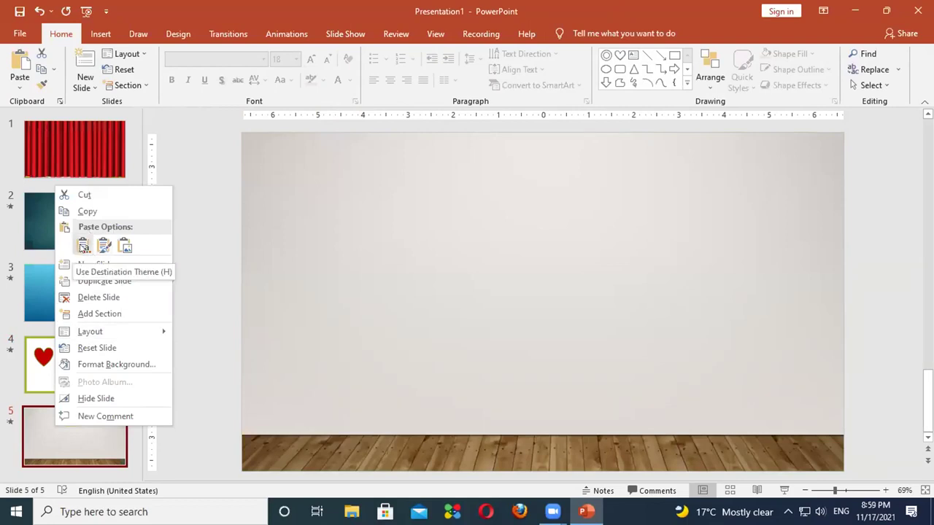
left_click(82, 246)
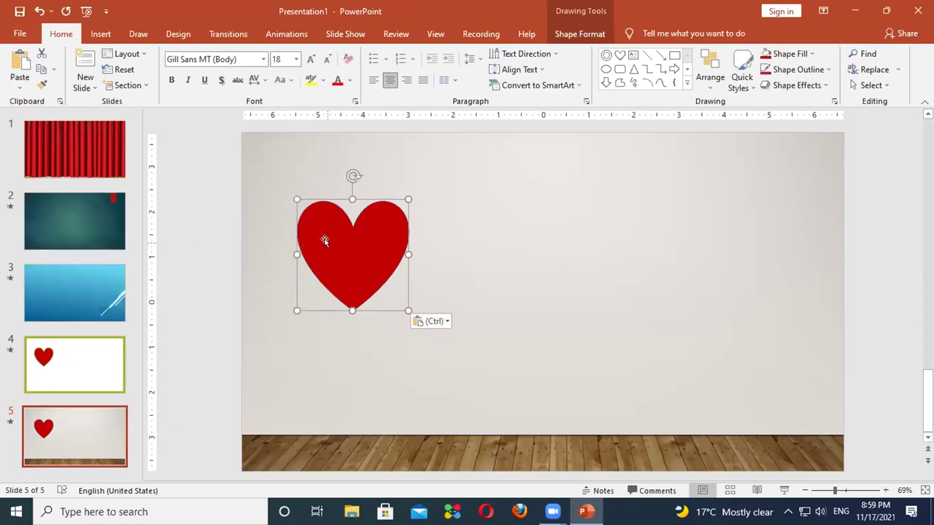
left_click_drag(325, 241, 717, 207)
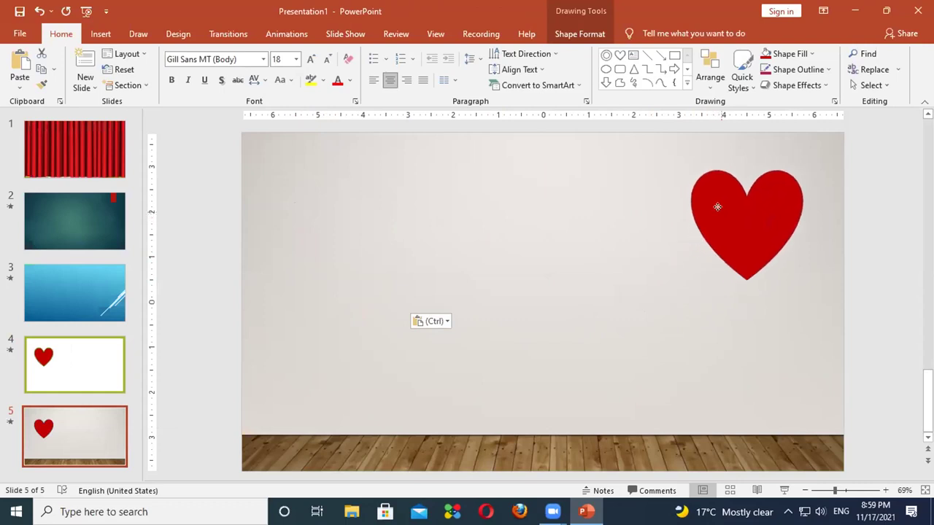
left_click_drag(717, 207, 717, 203)
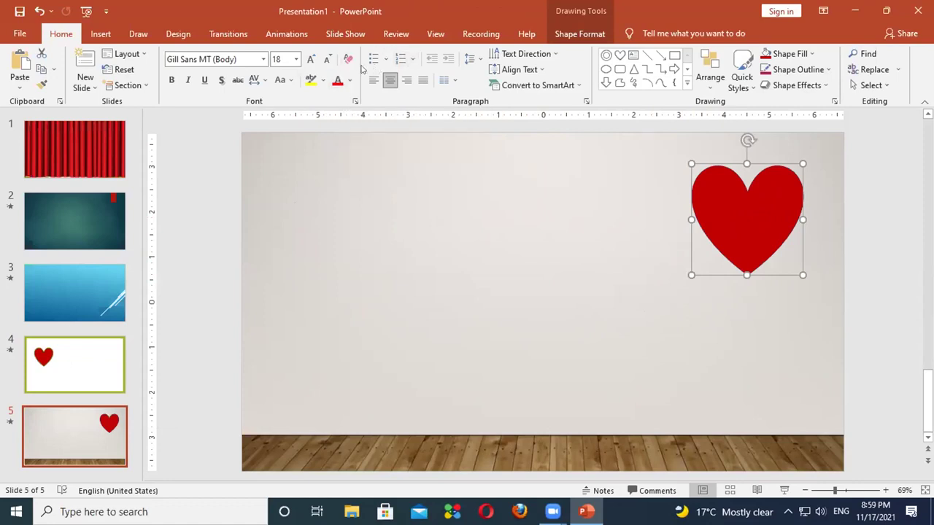
Step: Change the slide 5 heart's Shape Fill to Green from Standard Colors, then deselect it
left_click(585, 37)
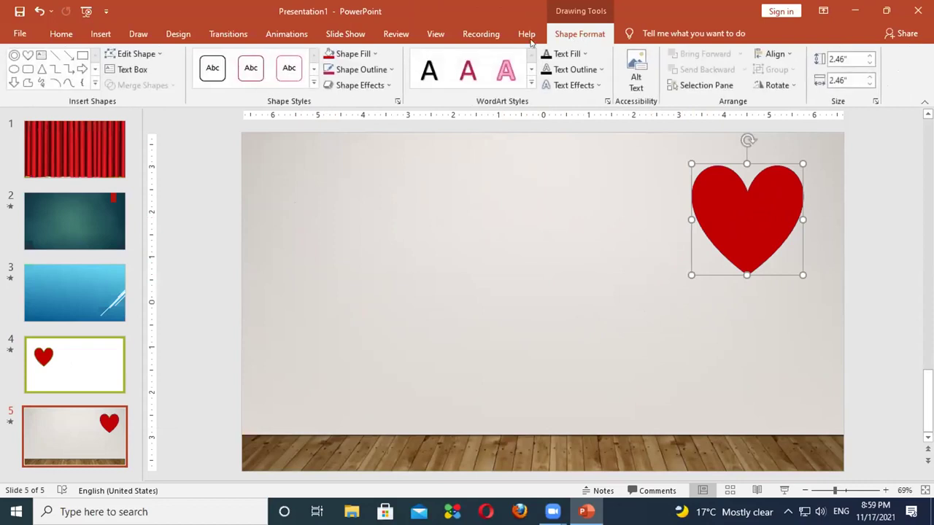
left_click(375, 57)
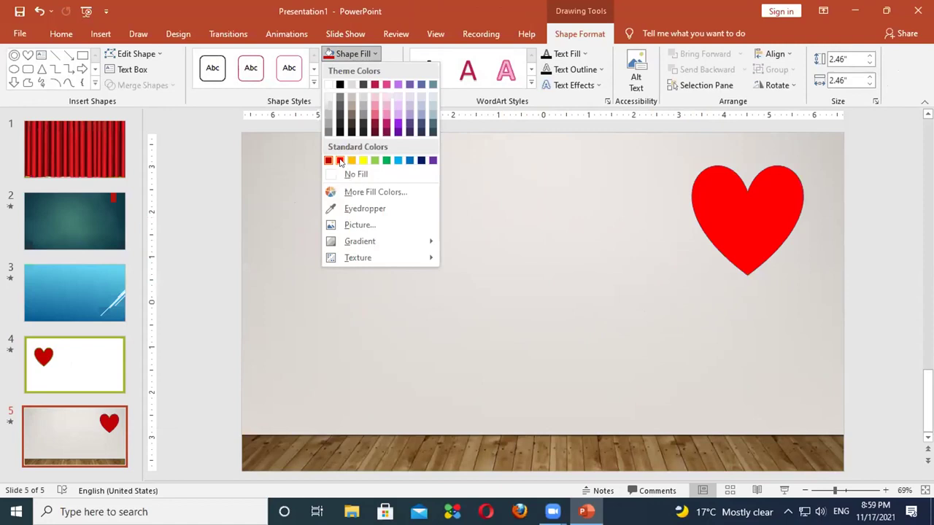
left_click(340, 162)
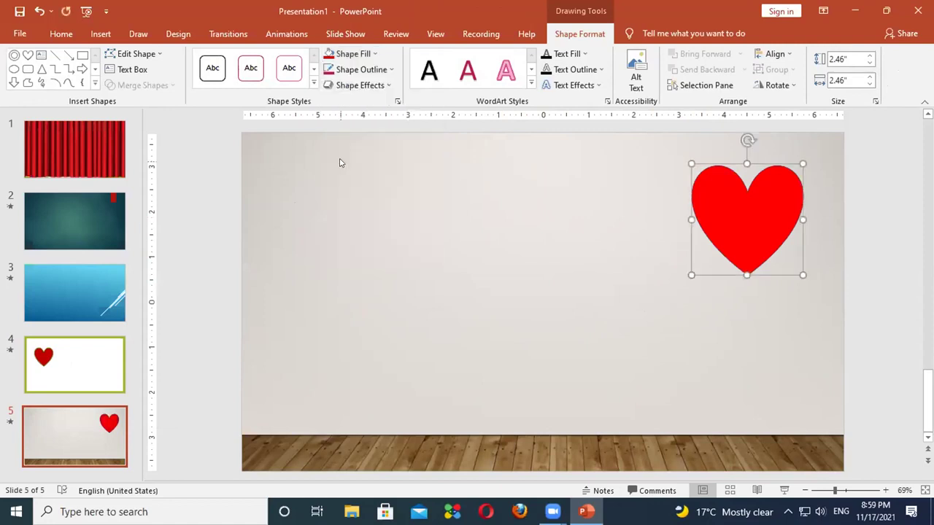
left_click(373, 54)
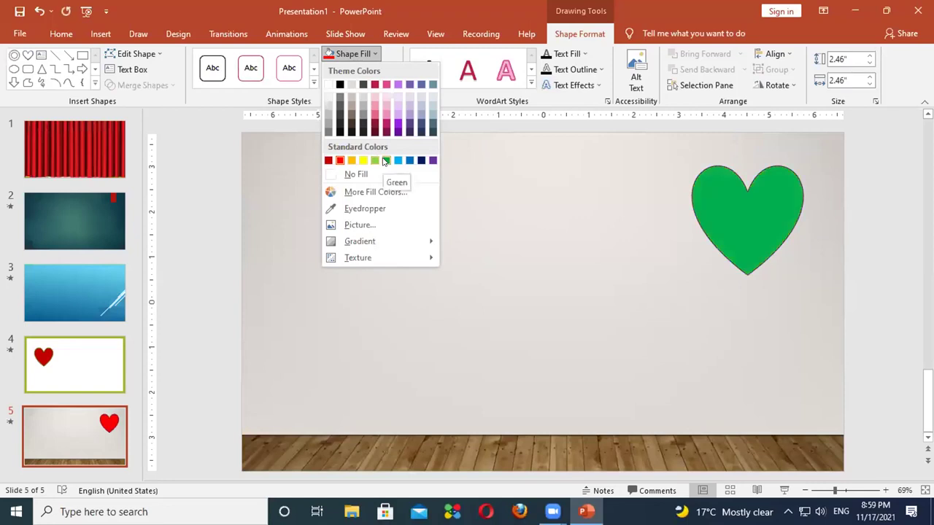
left_click(386, 160)
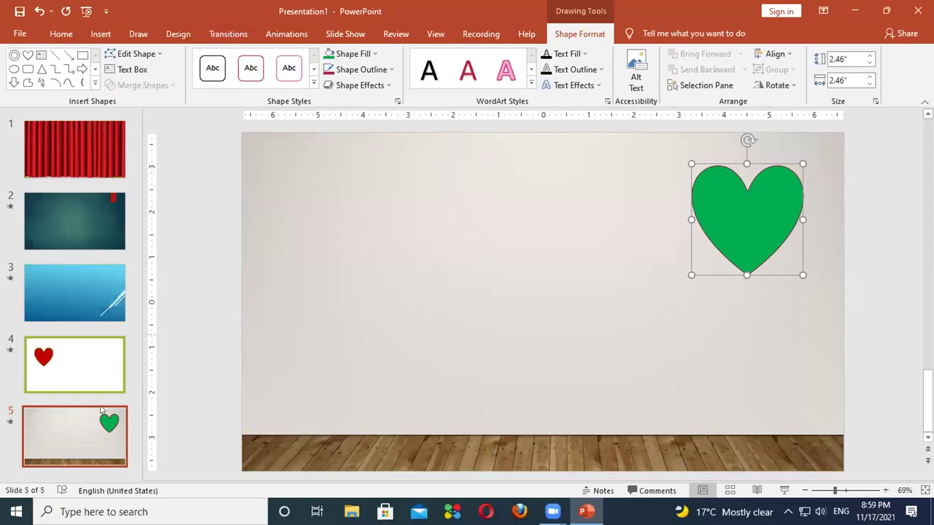
left_click(59, 436)
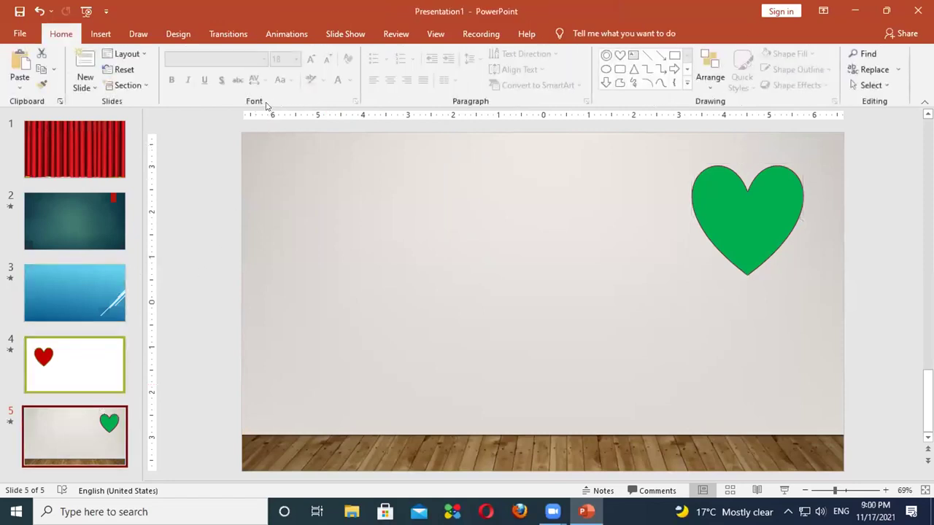
Step: Replace slide 5's Peel Off transition with Morph, lasting 02.00 seconds
left_click(243, 36)
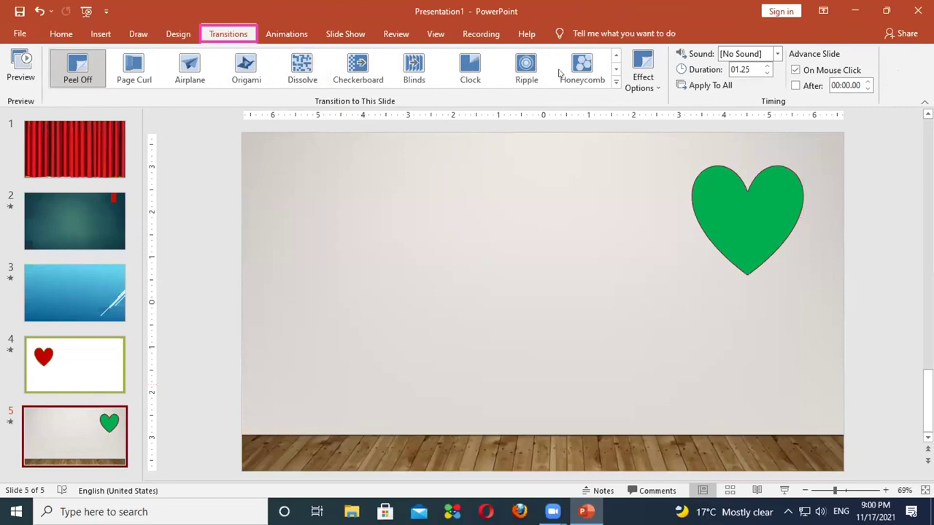
left_click(614, 86)
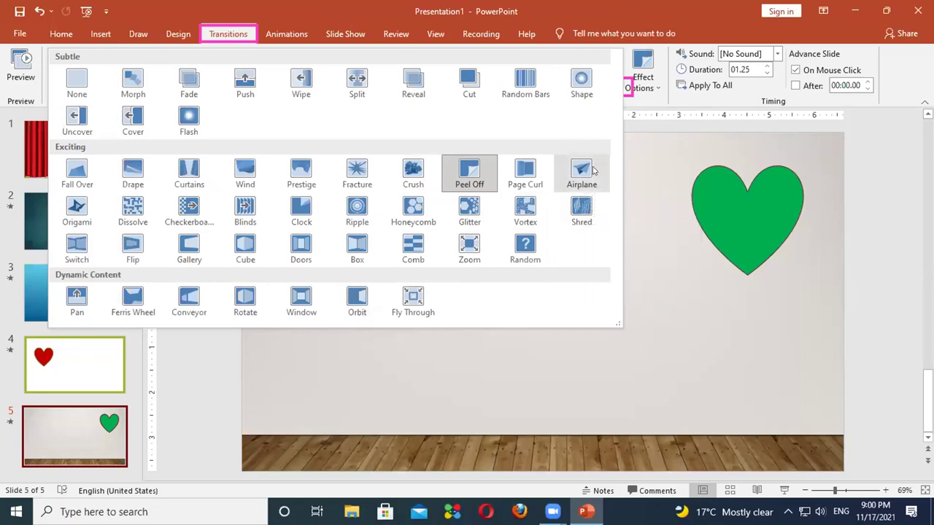
left_click(135, 87)
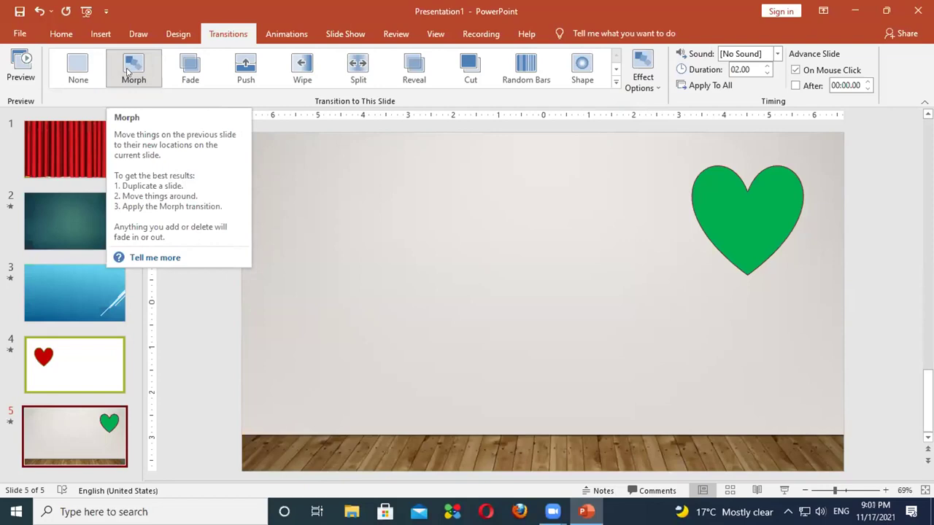
left_click(128, 70)
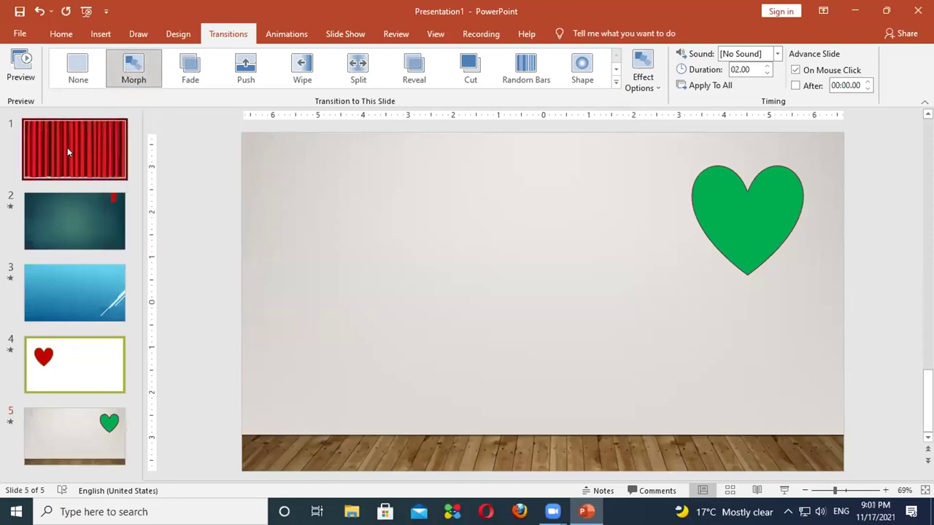
Step: Play the show from slide 1 to the end, seeing the red heart morph green
left_click(67, 149)
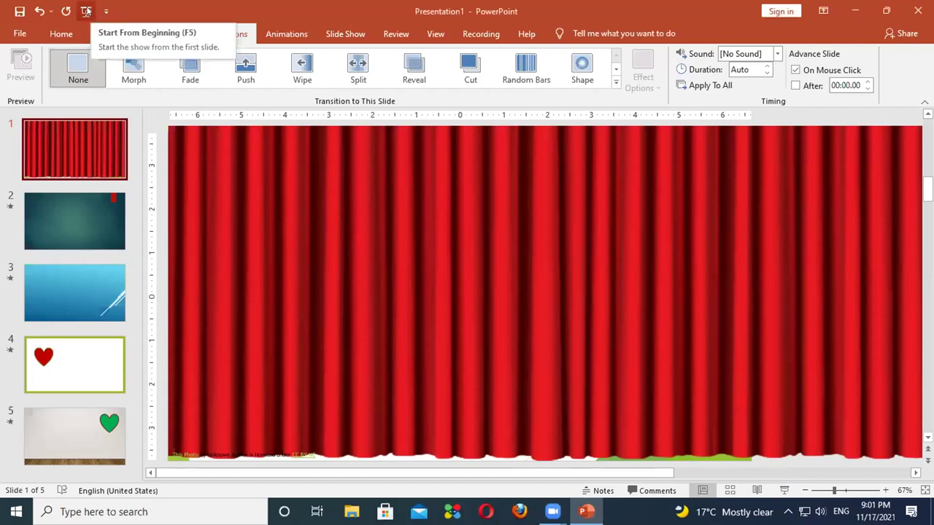
left_click(86, 11)
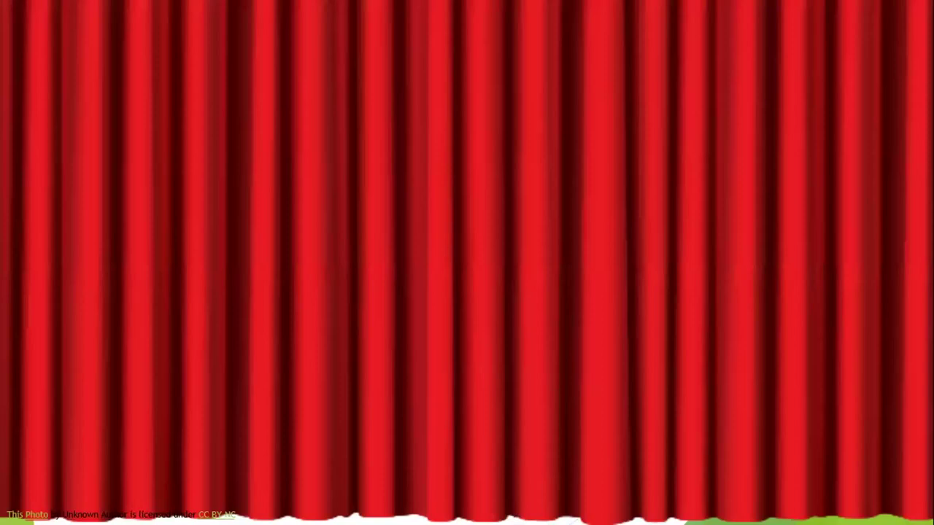
left_click(404, 178)
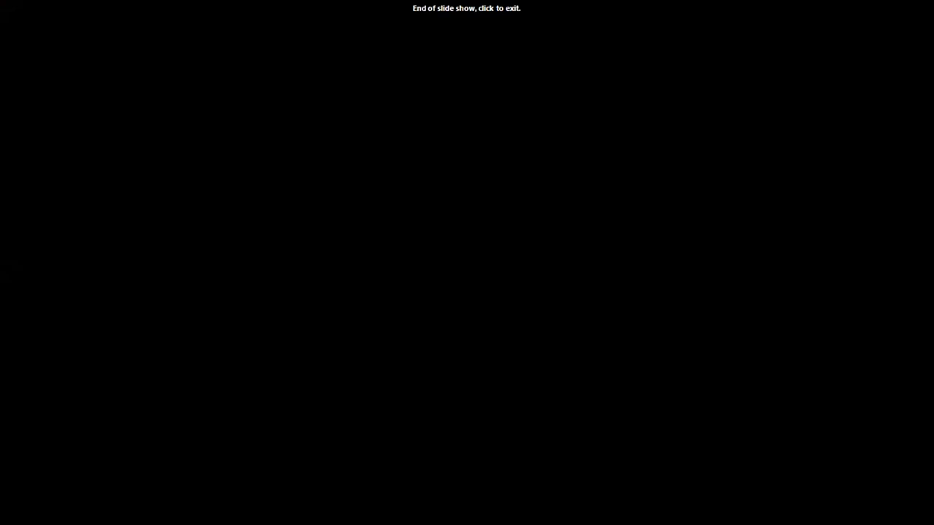
Step: Exit the slide show and restore the other four-slide presentation from the taskbar
left_click(420, 139)
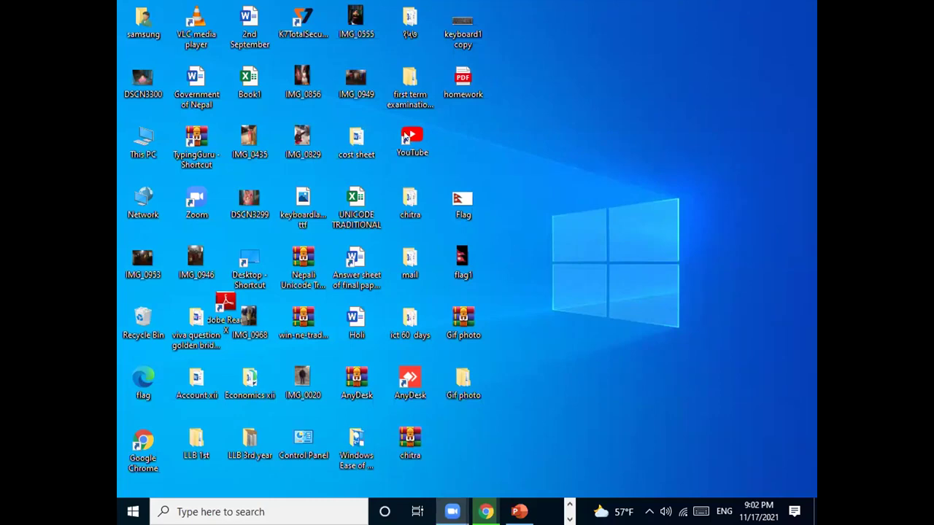
left_click(519, 511)
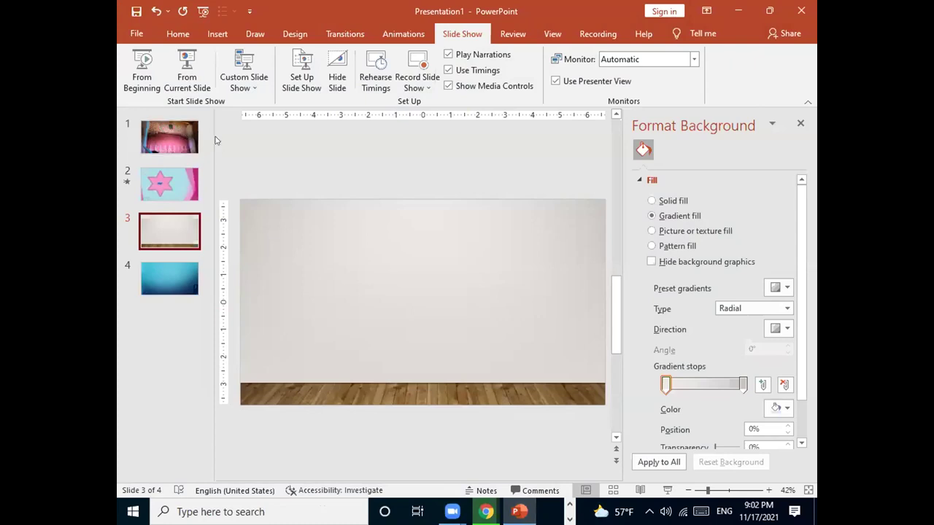
Step: Move from the theatre slide 1 to slide 2, the pink 'star' slide on teal
left_click(174, 134)
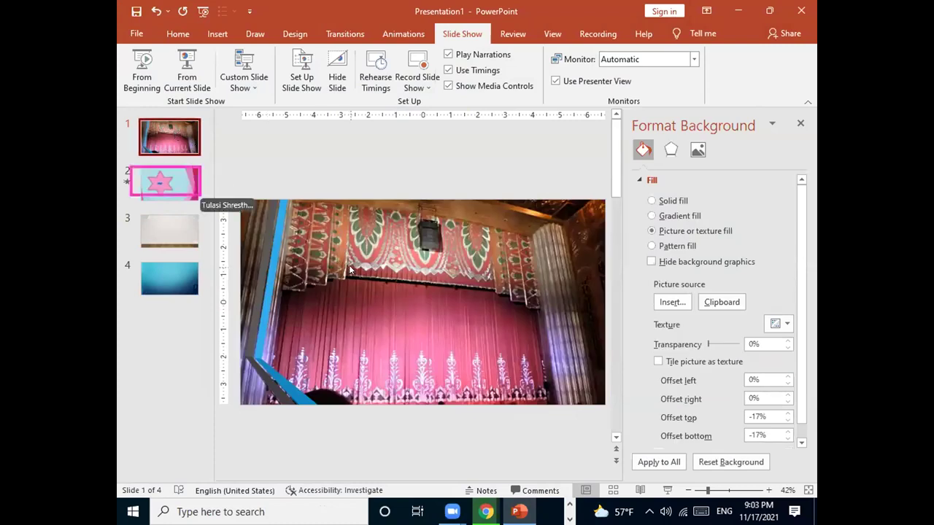
left_click(178, 185)
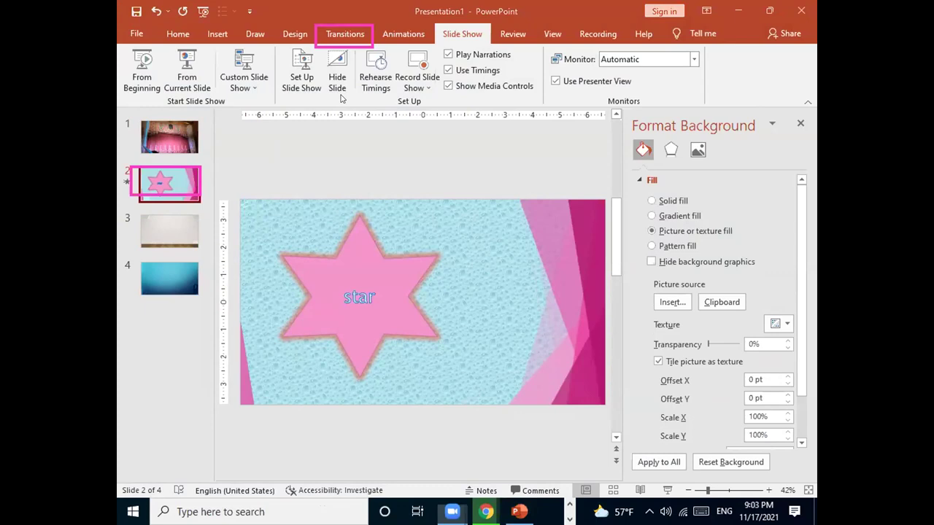
Step: Browse the full Transitions gallery (Subtle, Exciting, Dynamic Content) for the star slide, reopening it a few times
left_click(343, 34)
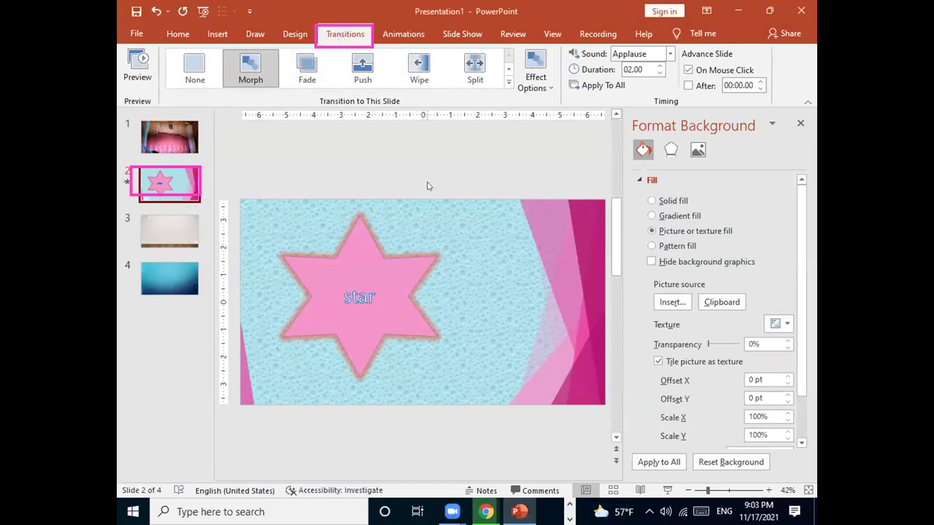
left_click(508, 84)
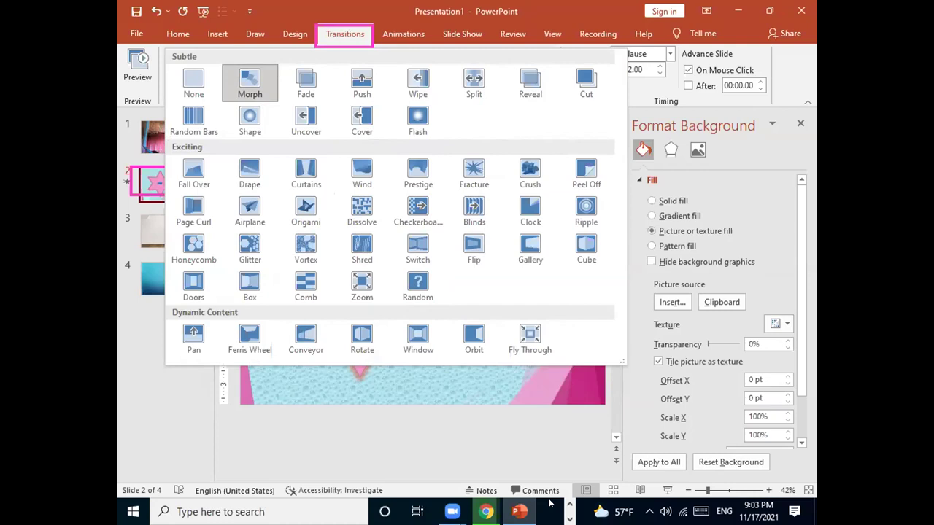
left_click(502, 471)
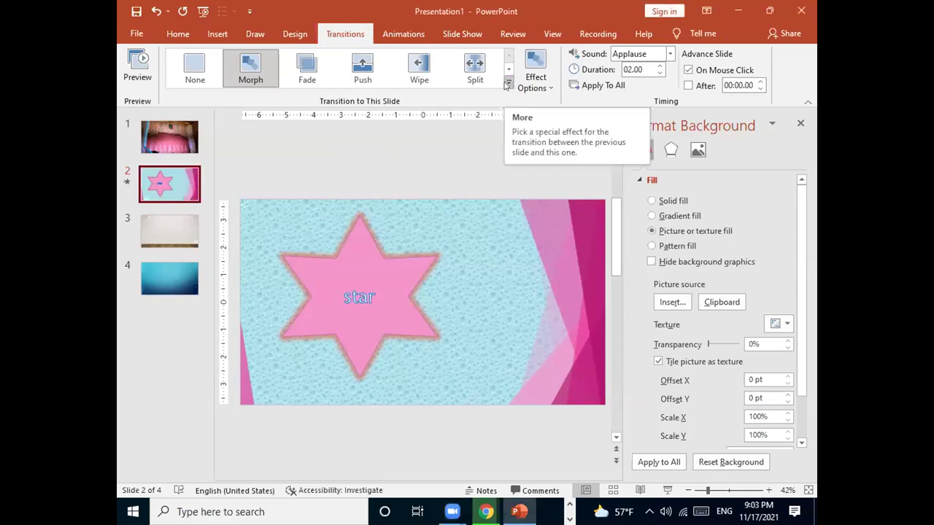
left_click(507, 84)
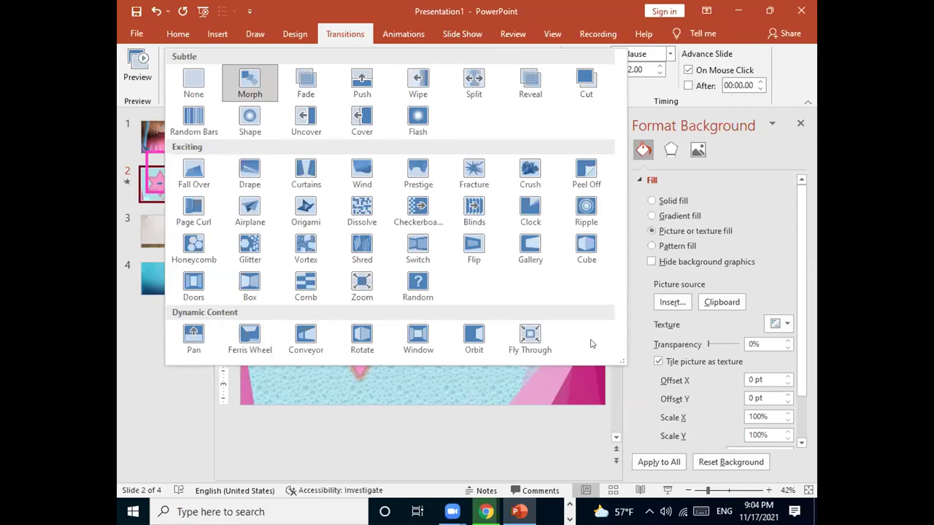
key("Escape")
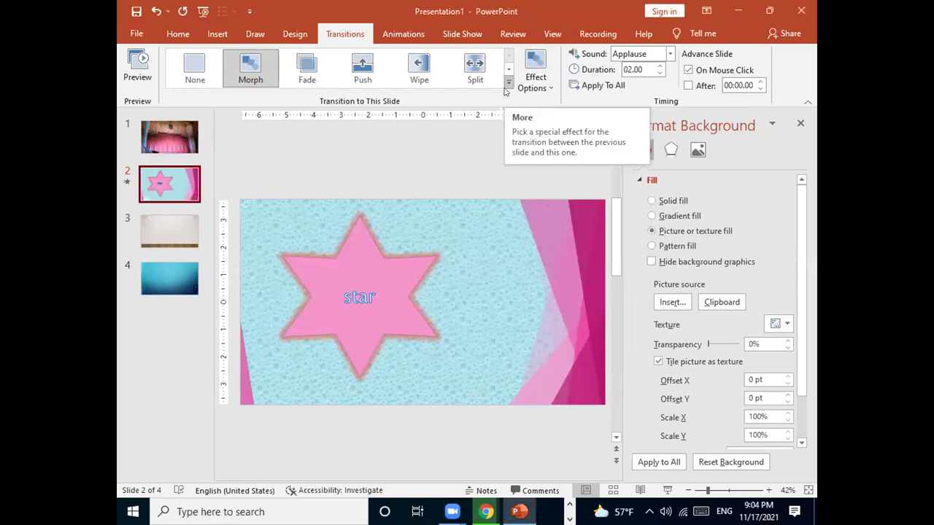
left_click(507, 84)
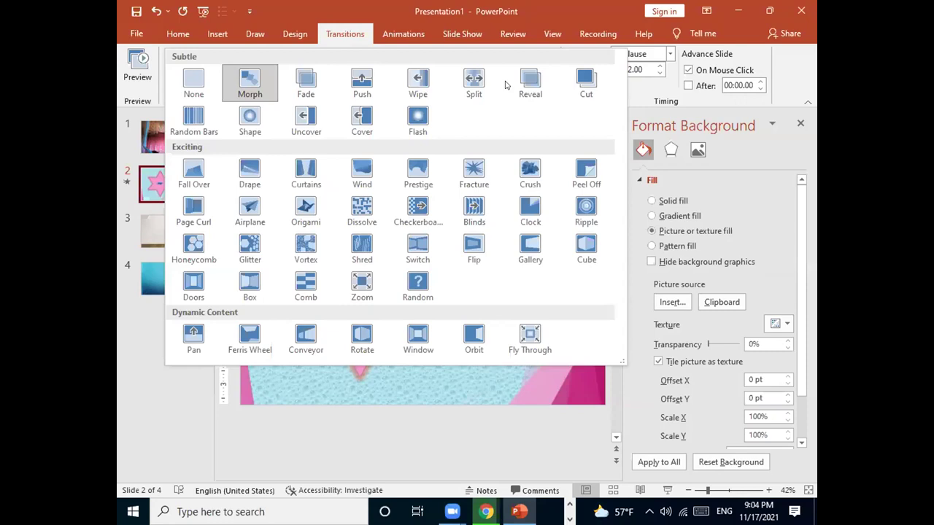
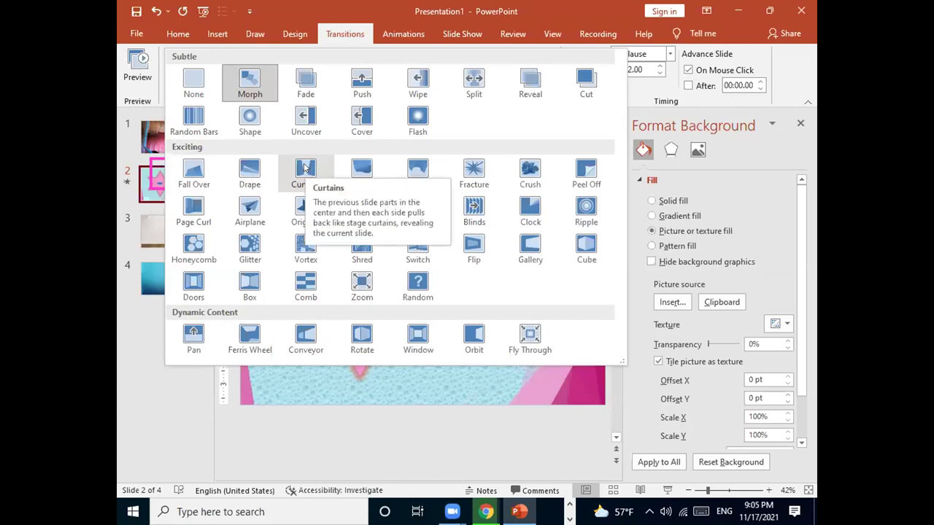
Step: Give slide 2 the Curtains transition, then switch to slide 3
left_click(305, 168)
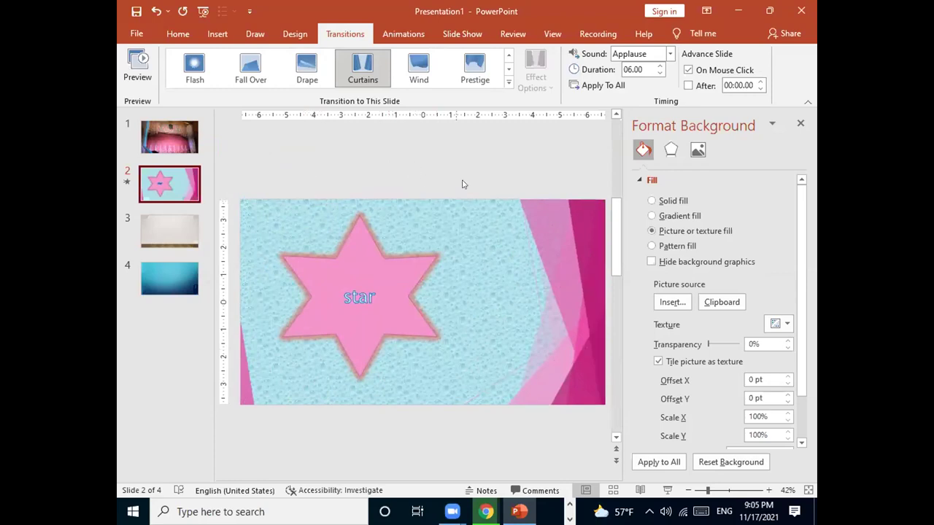
left_click(164, 227)
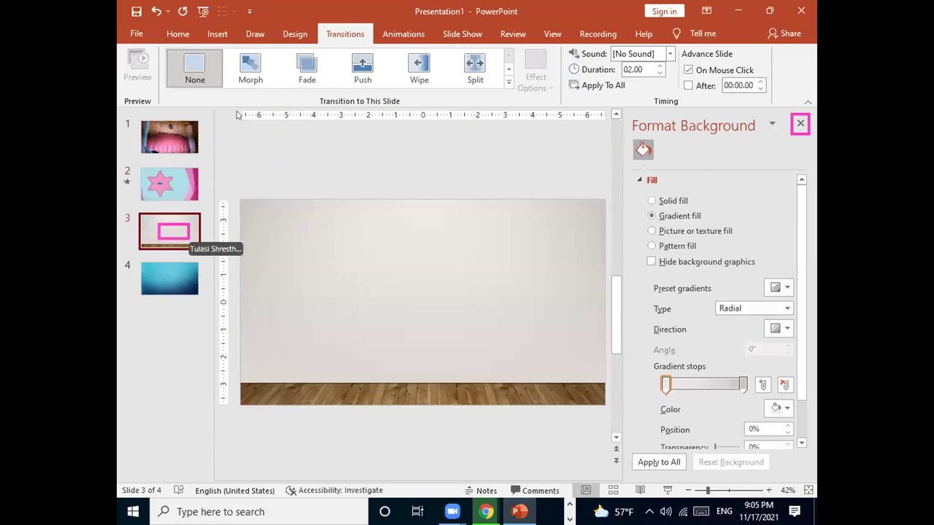
Step: Close the Format Background pane and draw a Heart shape on slide 3
left_click(212, 32)
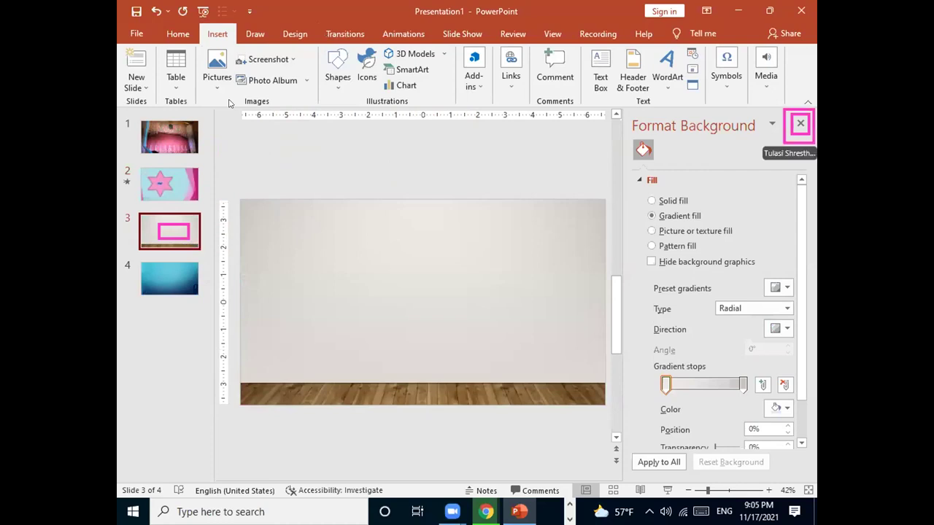
left_click(800, 124)
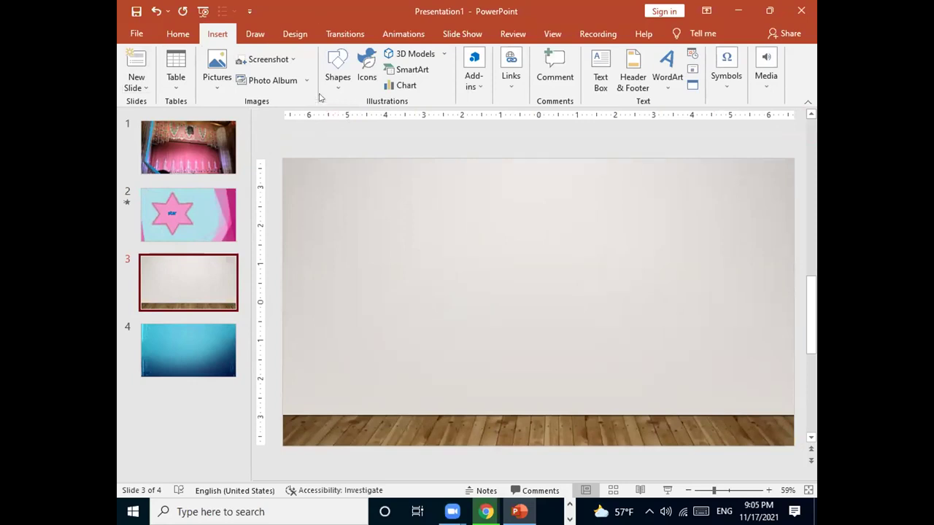
left_click(338, 81)
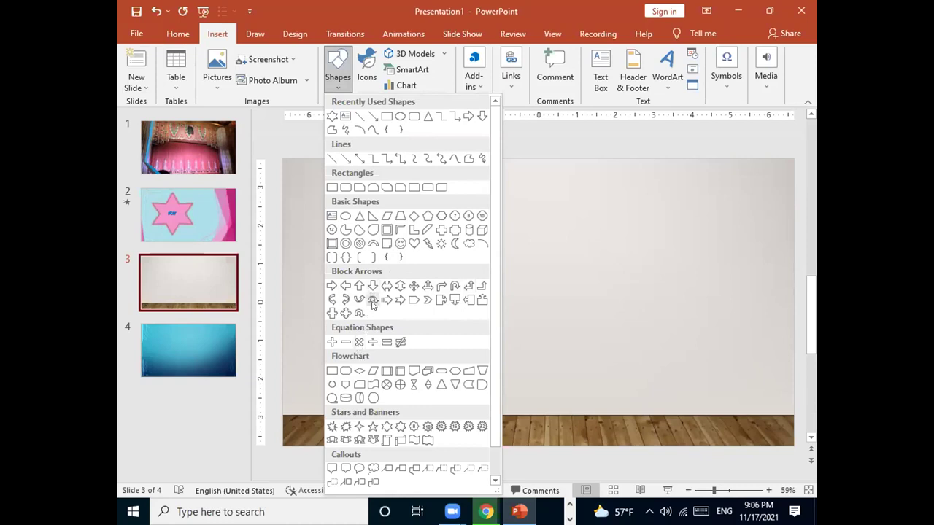
left_click(409, 241)
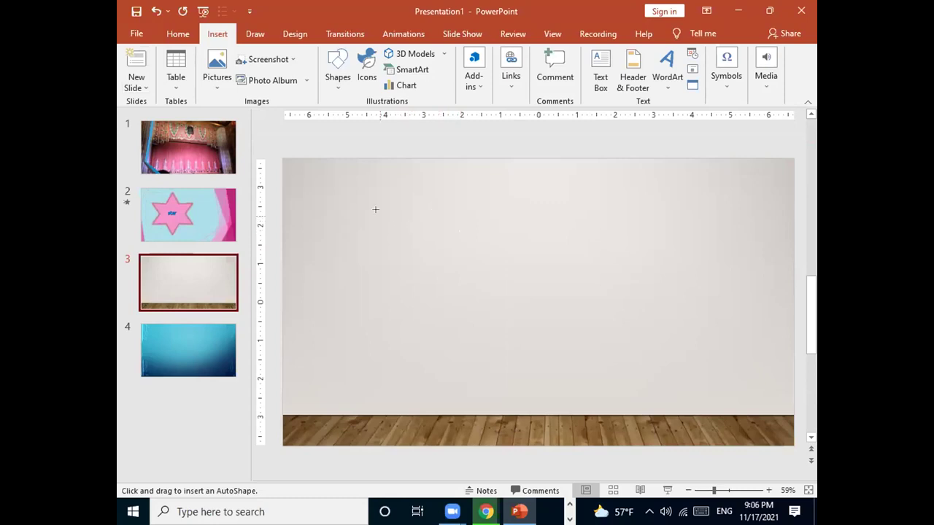
left_click_drag(379, 216, 531, 355)
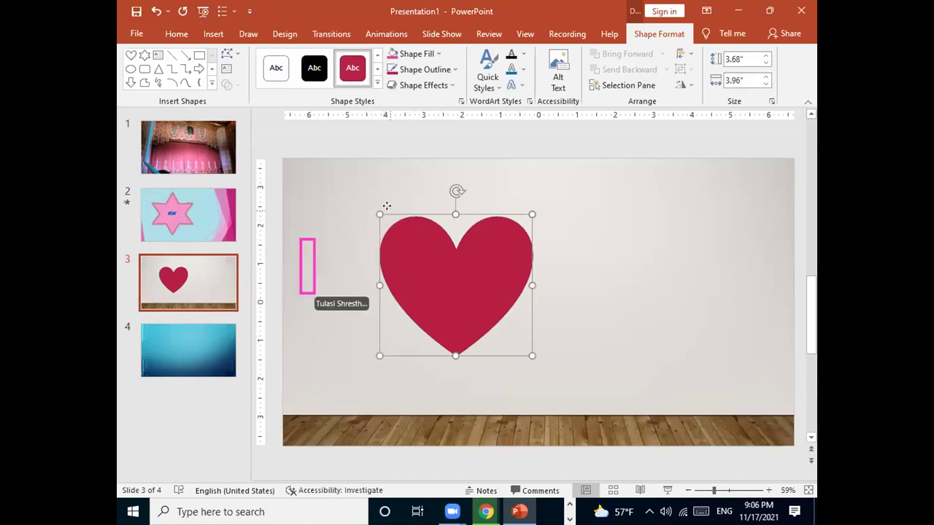
Step: Shrink the heart to about 2.73" by 2.71" and place it in the top-left corner
left_click_drag(383, 216, 309, 212)
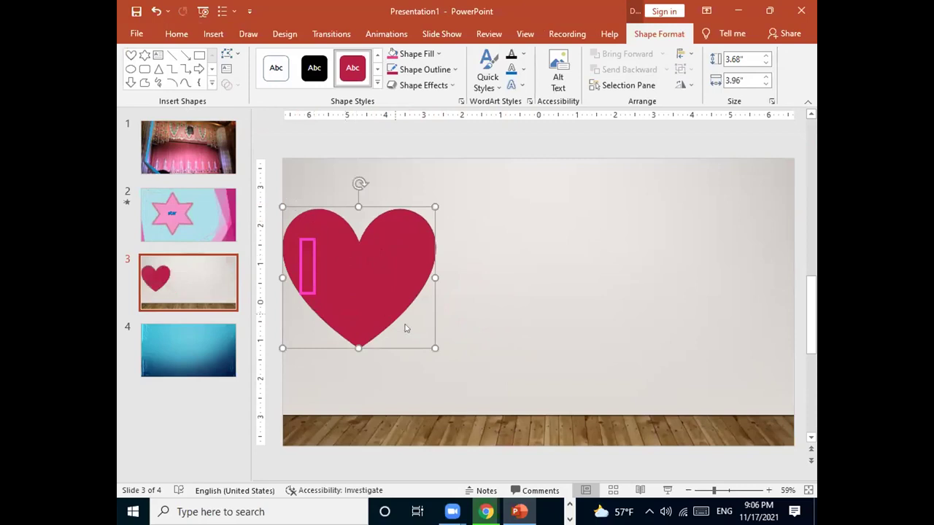
left_click_drag(401, 205, 411, 196)
left_click(412, 197)
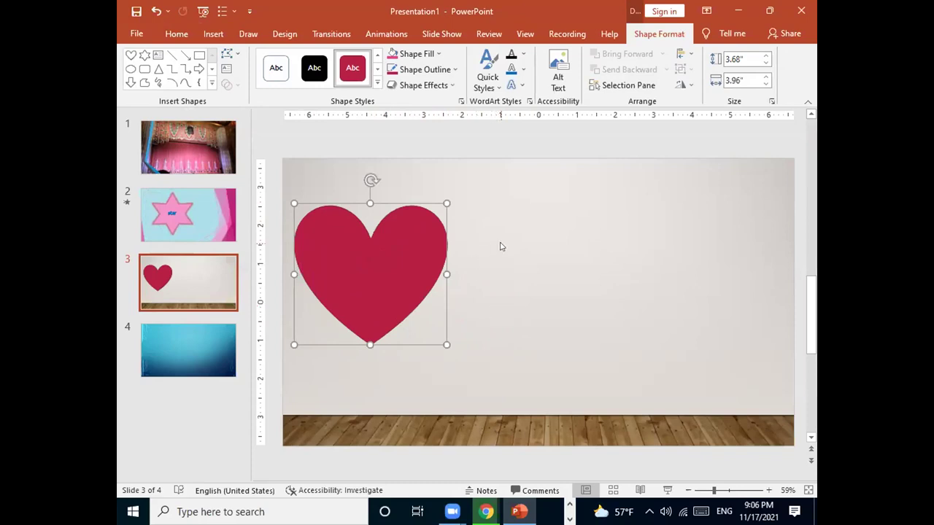
mouse_move(399, 194)
left_mouse_down()
mouse_move(398, 185)
mouse_move(395, 229)
left_mouse_up()
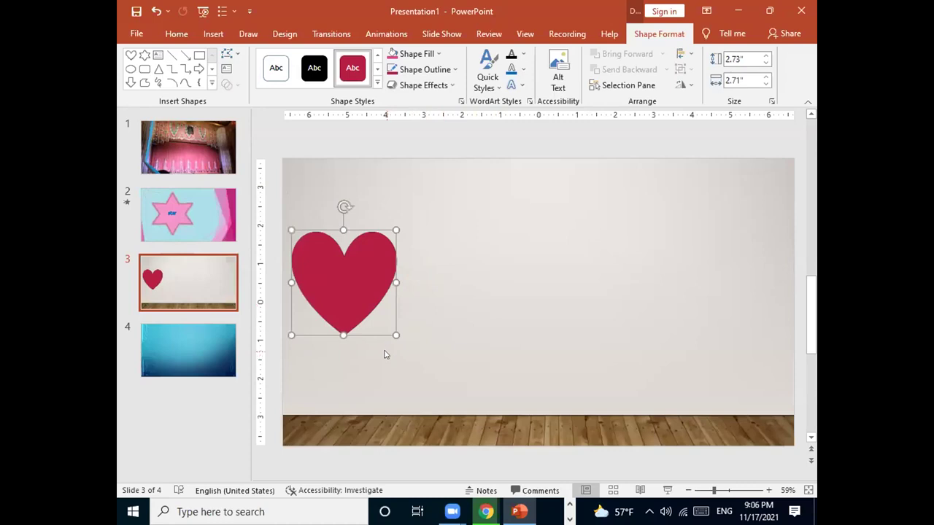
left_click_drag(352, 224, 353, 167)
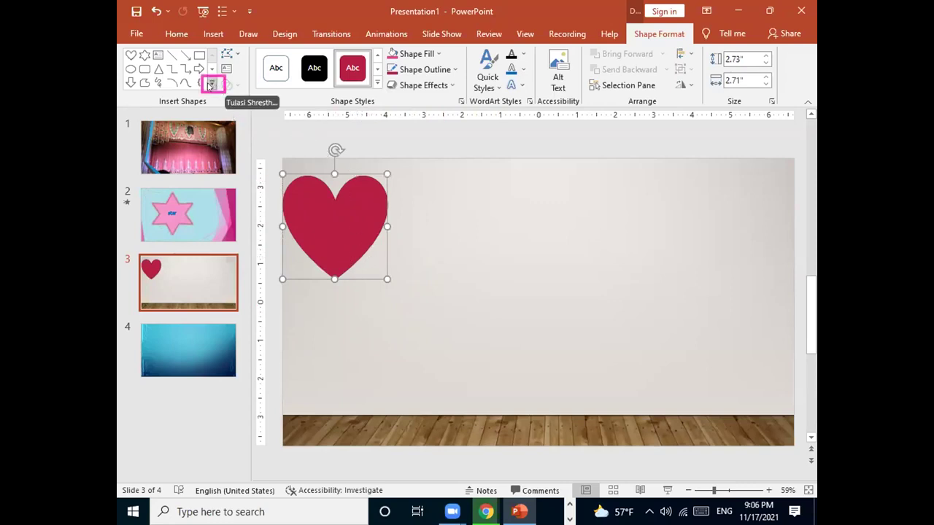
Step: Draw a six-pointed star below the heart and shrink it to 2.29" by 2.96"
left_click(144, 55)
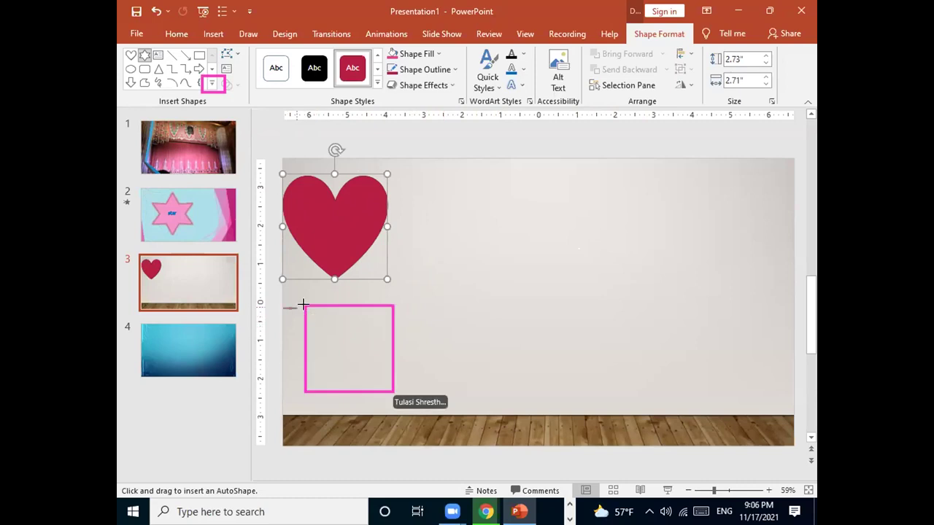
mouse_move(282, 307)
left_mouse_down()
mouse_move(454, 386)
mouse_move(443, 408)
left_mouse_up()
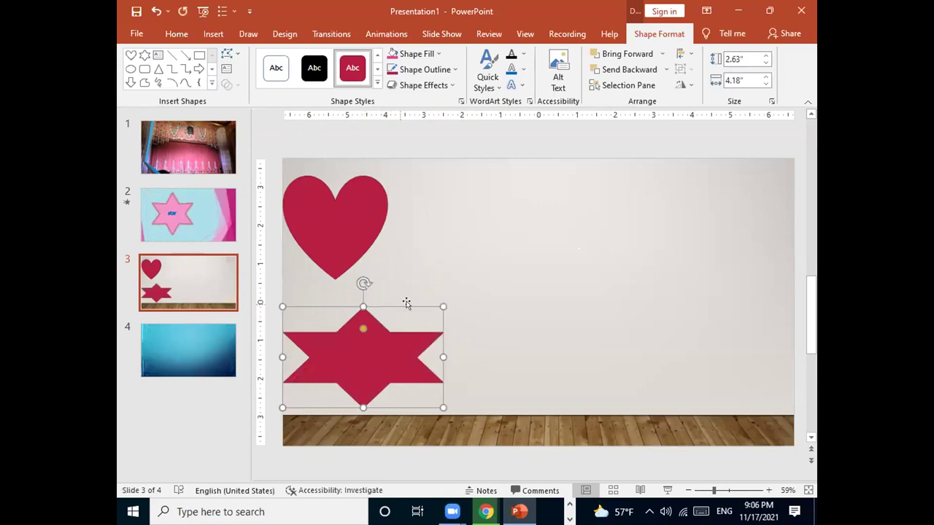
mouse_move(441, 306)
left_mouse_down()
mouse_move(387, 315)
mouse_move(362, 303)
left_mouse_up()
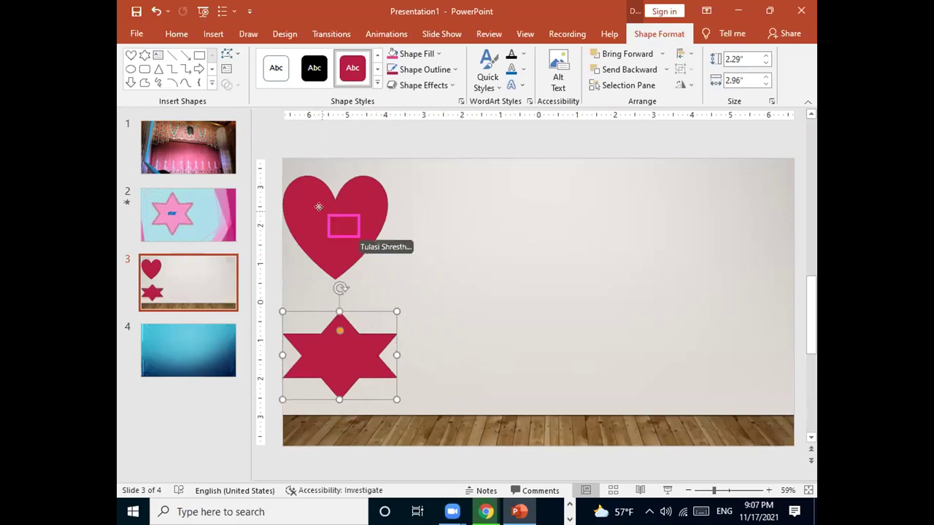
left_click(318, 208)
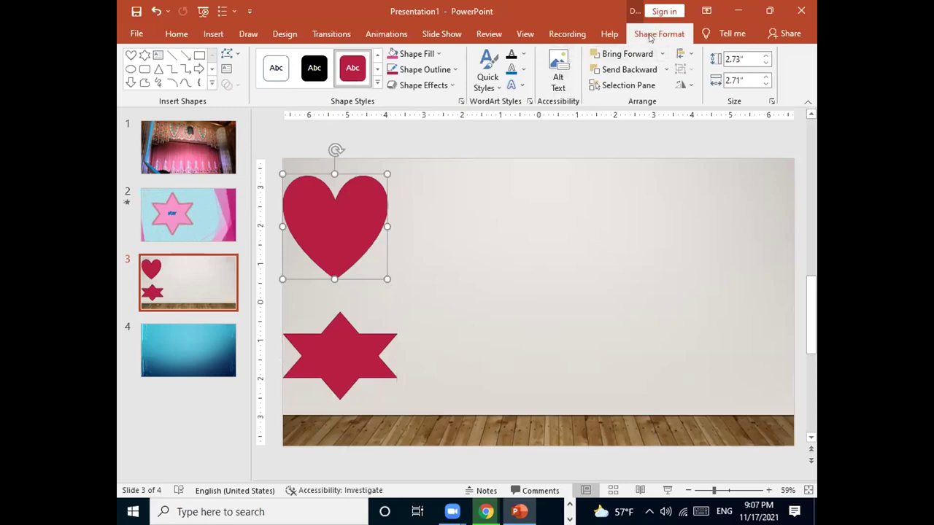
Step: Fill the heart with Standard Red and duplicate it with Ctrl+D
left_click(419, 54)
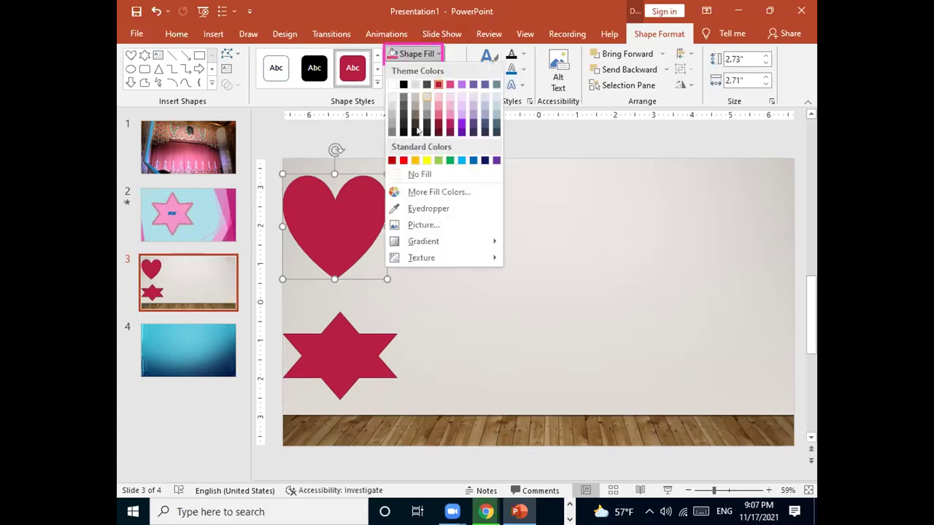
left_click(403, 160)
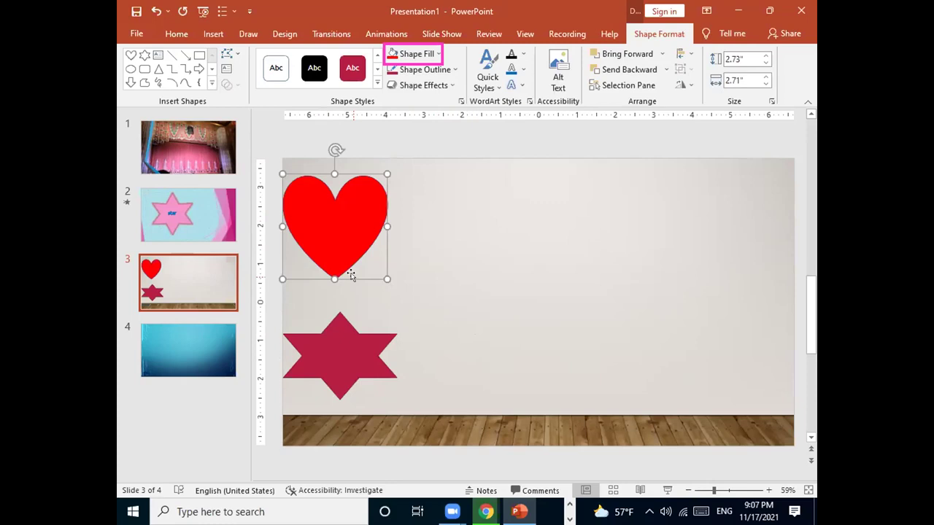
key("ctrl+d")
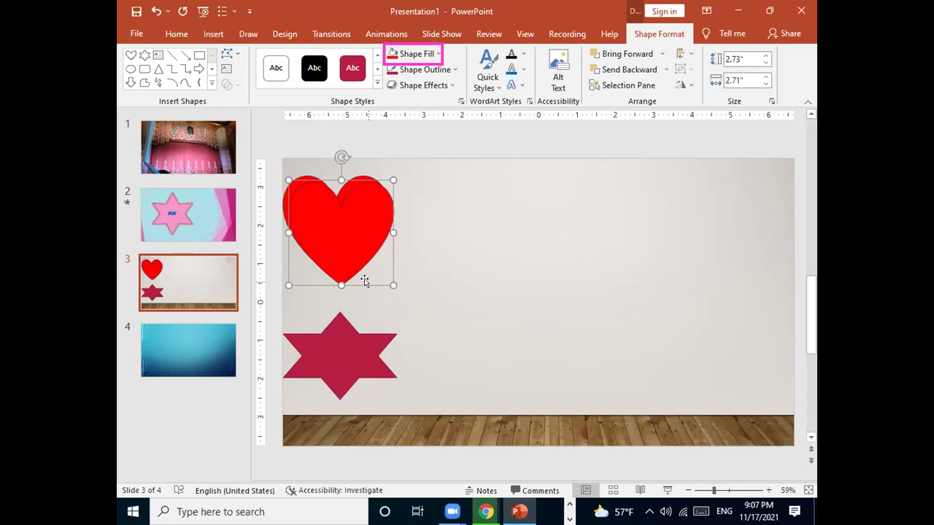
Step: Try moving the heart copy below the original, cancel the move, and reselect the heart
right_click(362, 287)
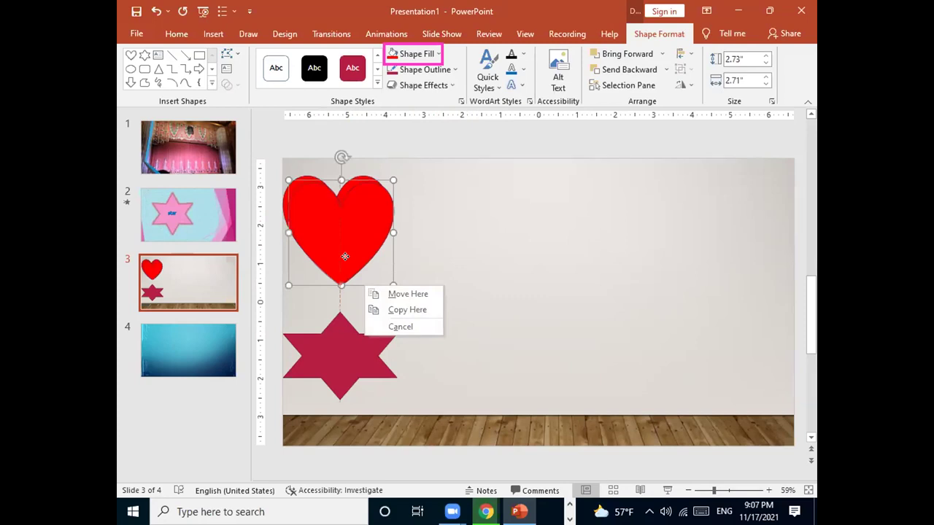
left_click(346, 286)
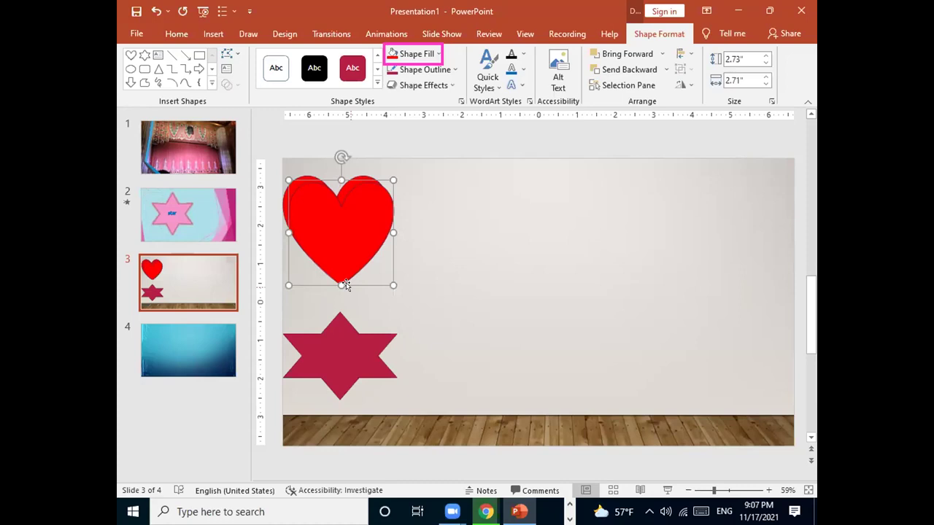
left_click(348, 289)
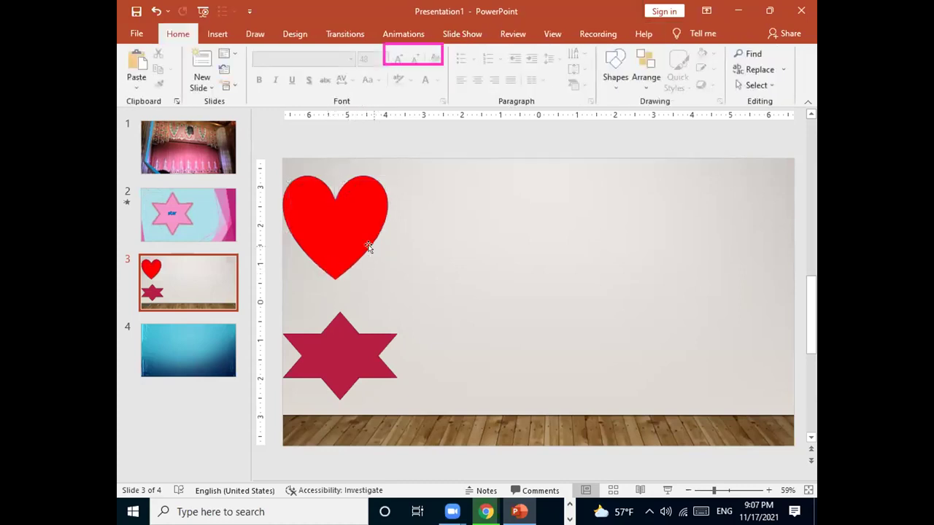
left_click(368, 248)
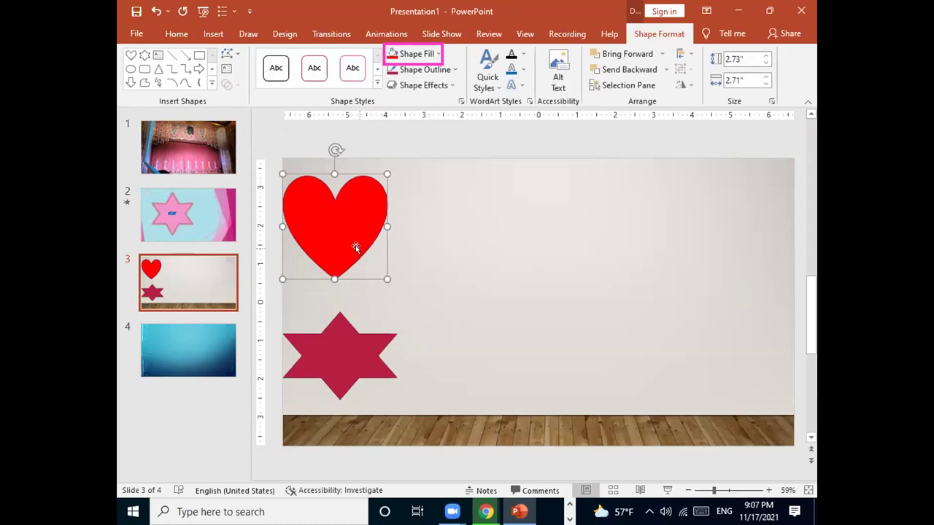
right_click(355, 247)
key("Escape")
left_click(359, 278)
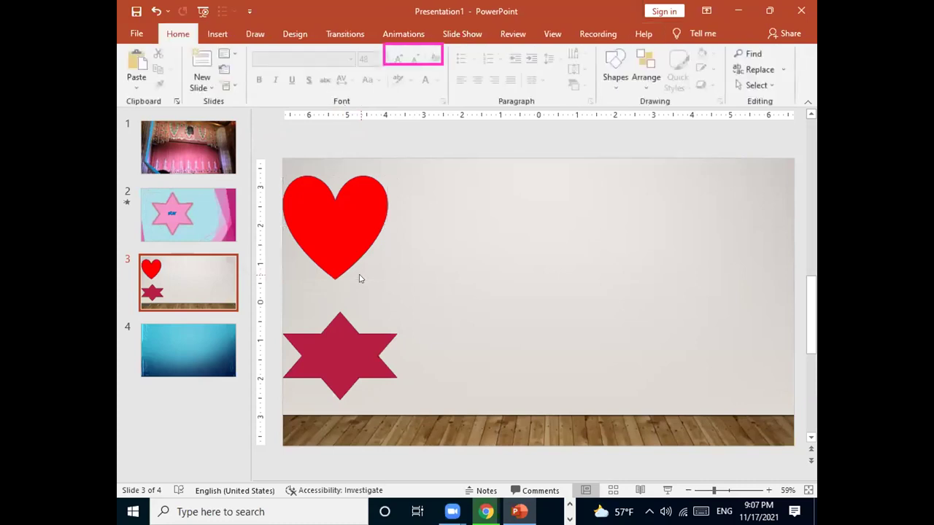
left_click(344, 246)
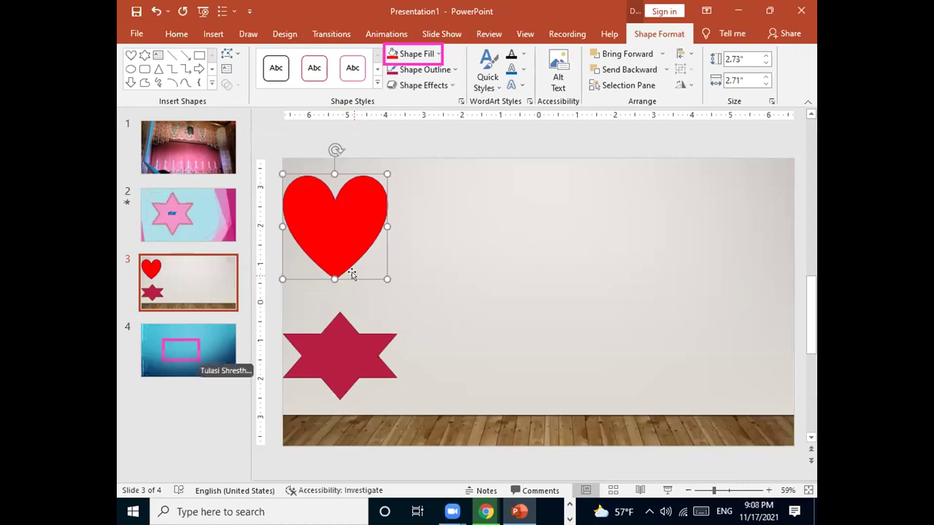
Step: Paste the copied red heart onto slide 4 and drag it to the bottom-right corner
left_click(186, 357)
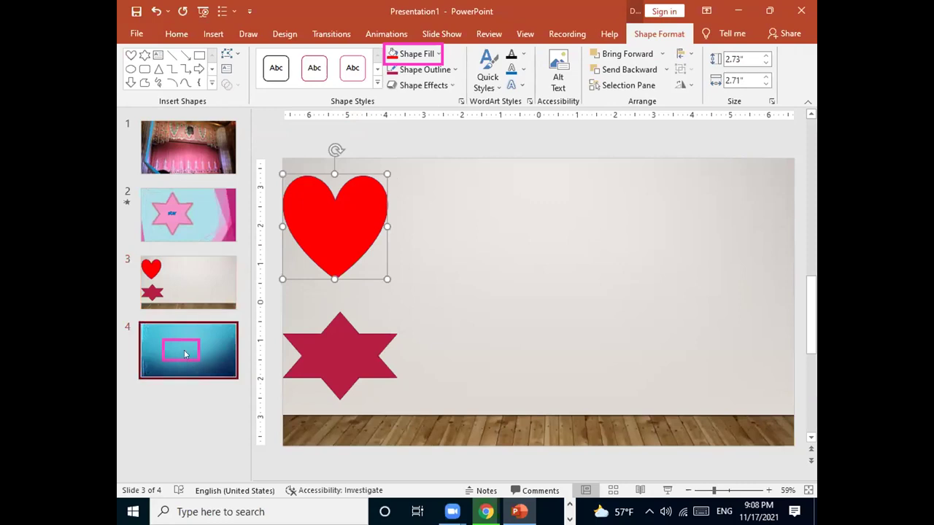
left_click(184, 355)
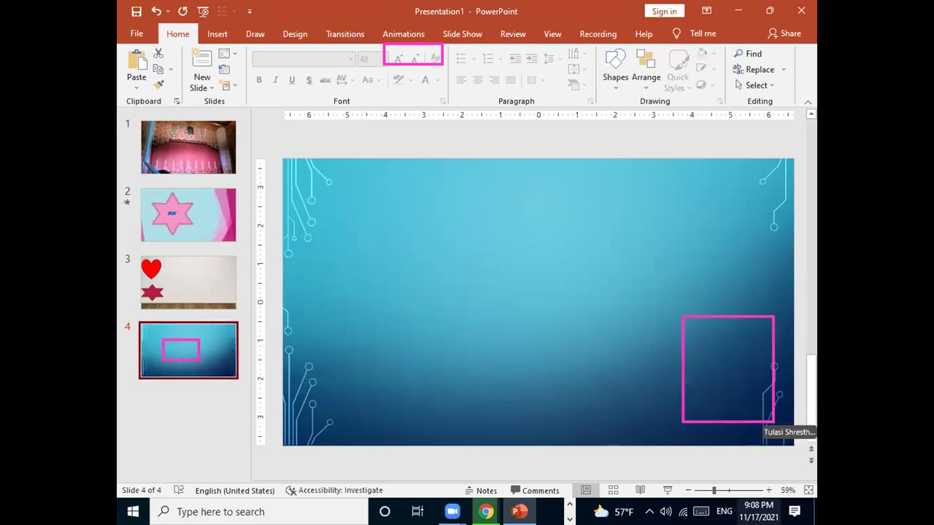
right_click(725, 376)
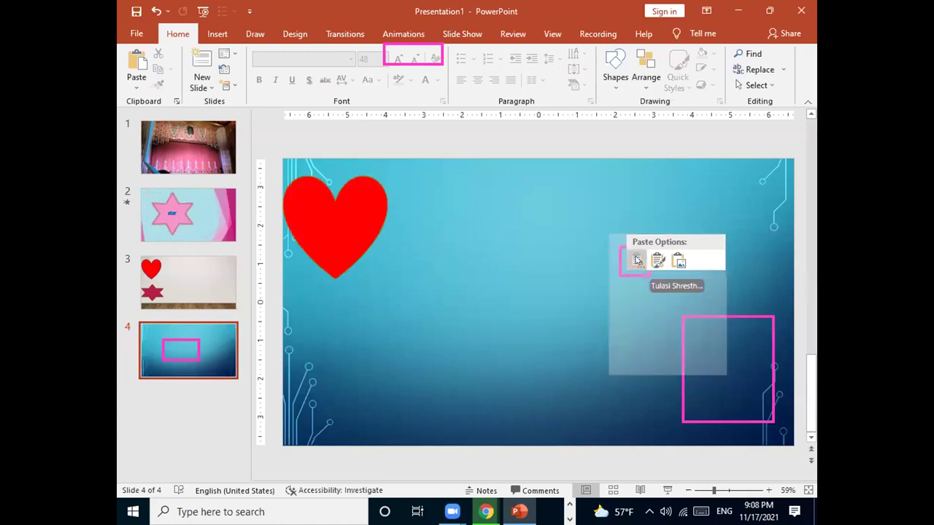
left_click(636, 261)
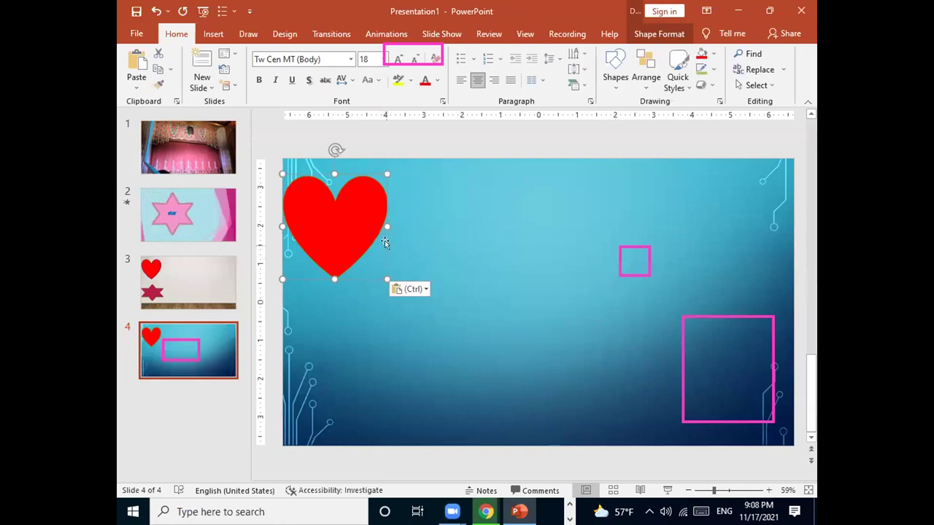
left_click_drag(385, 243, 771, 387)
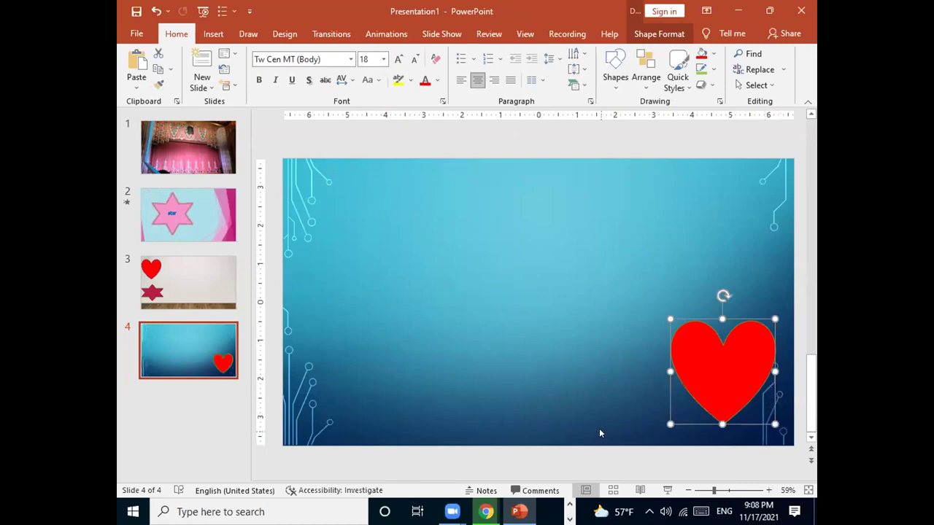
Step: On slide 3, undo the last change and select the six-pointed star
left_click(205, 281)
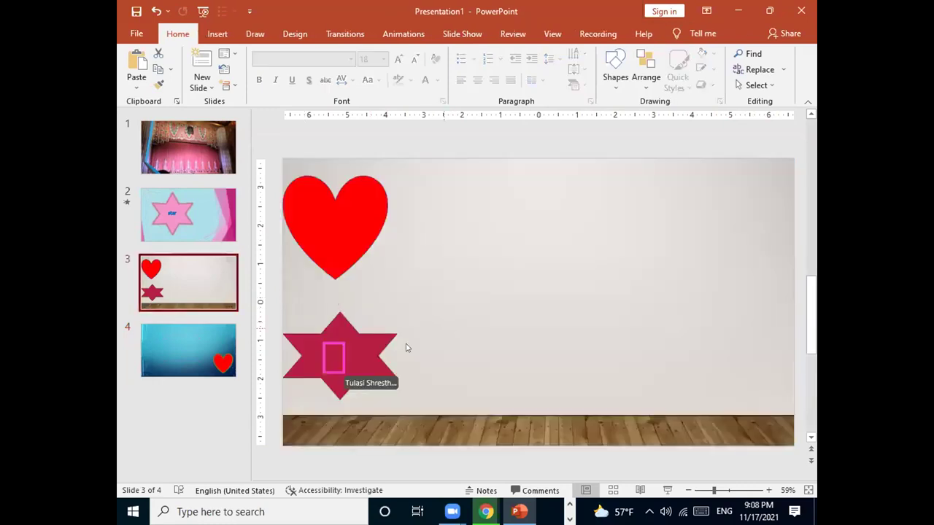
key("ctrl+z")
left_click(347, 359)
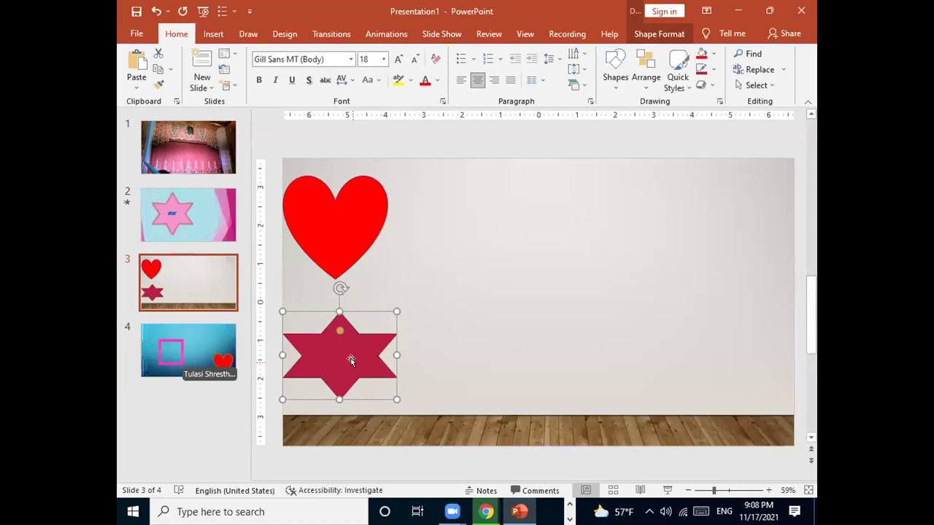
Step: Paste the star onto slide 4 with the destination theme, placed top-right and slightly narrower
left_click(196, 345)
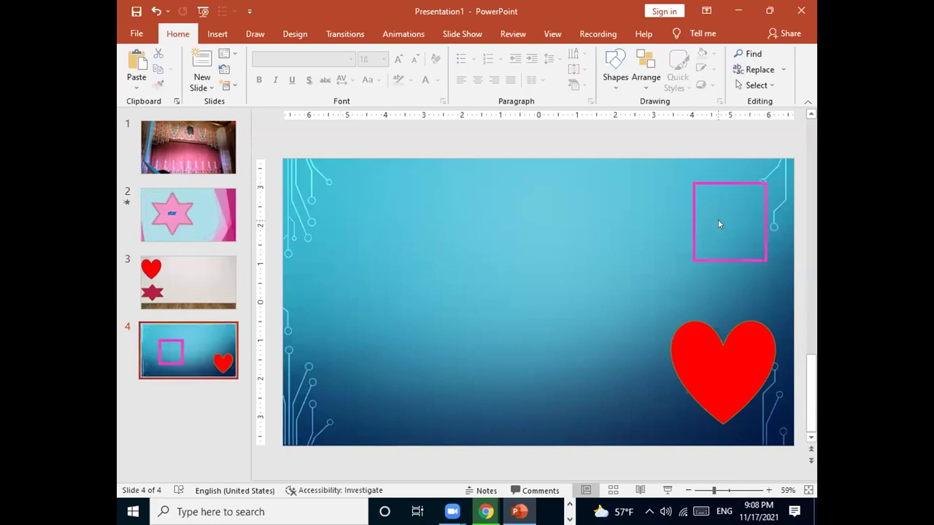
right_click(718, 222)
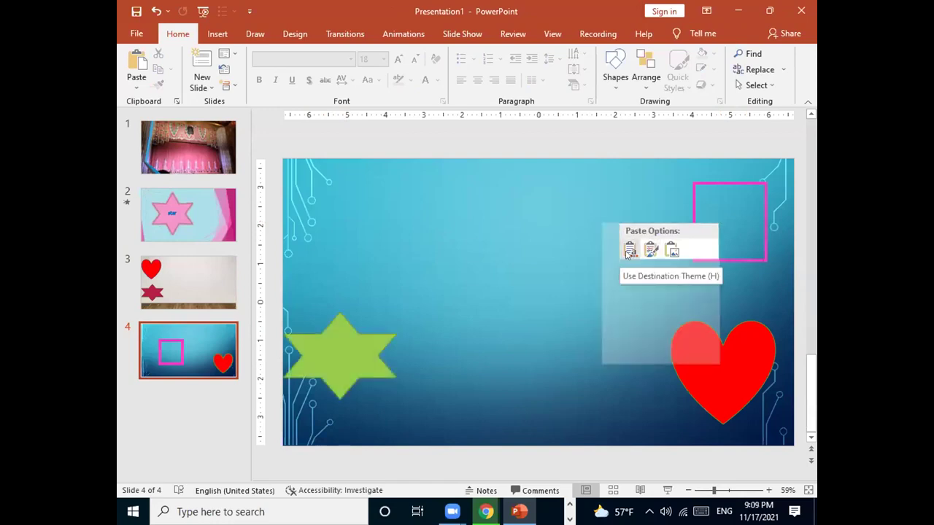
left_click(628, 252)
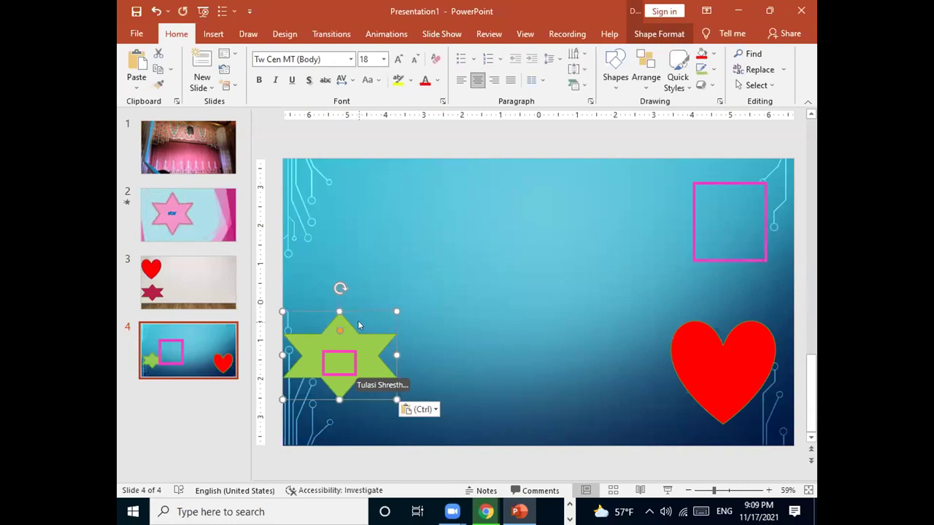
mouse_move(369, 332)
left_mouse_down()
mouse_move(691, 192)
mouse_move(737, 213)
left_mouse_up()
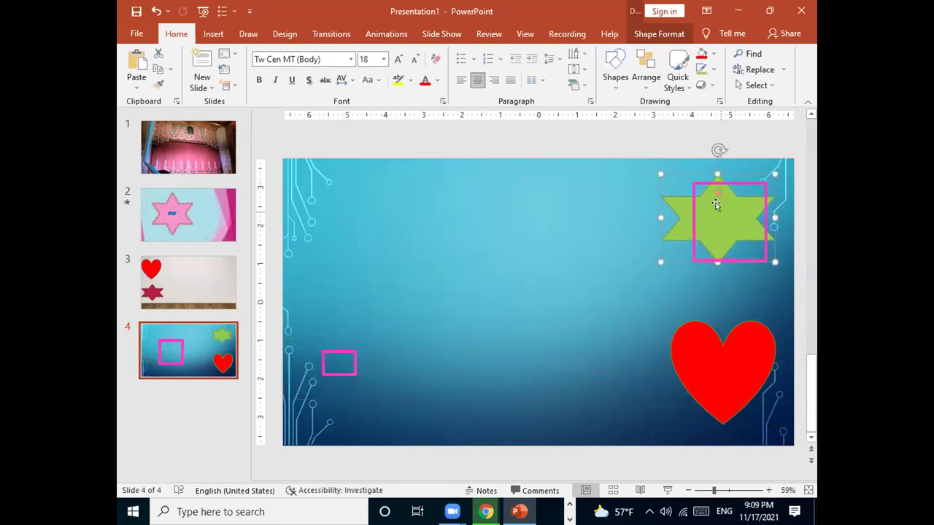
left_click_drag(725, 173, 773, 179)
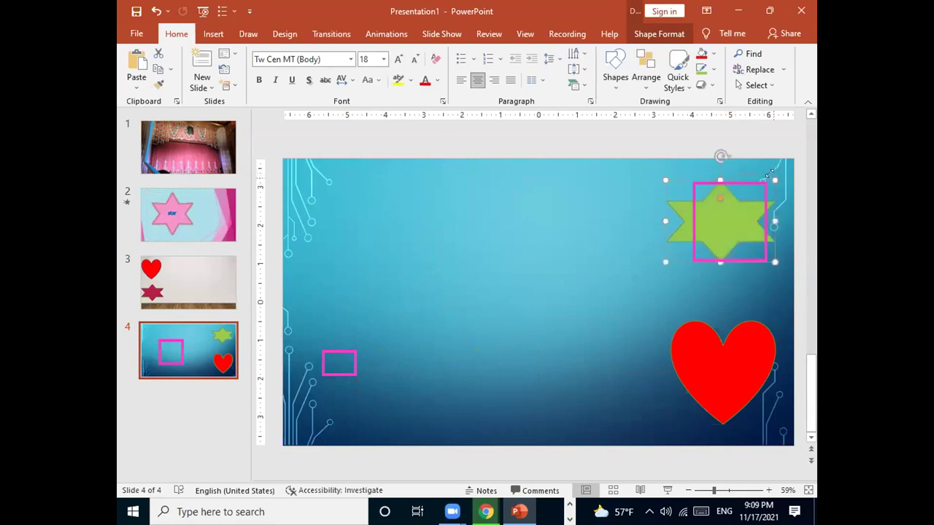
key("Delete")
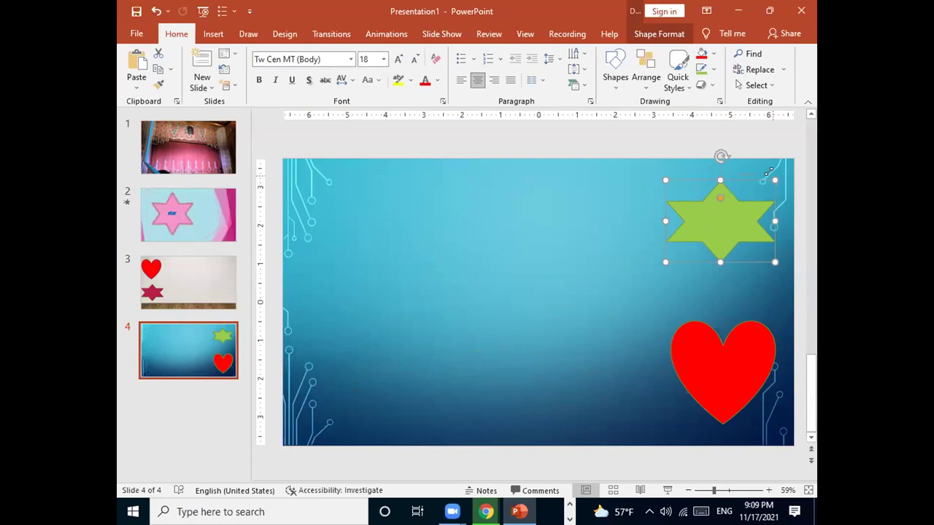
left_click_drag(773, 180, 764, 180)
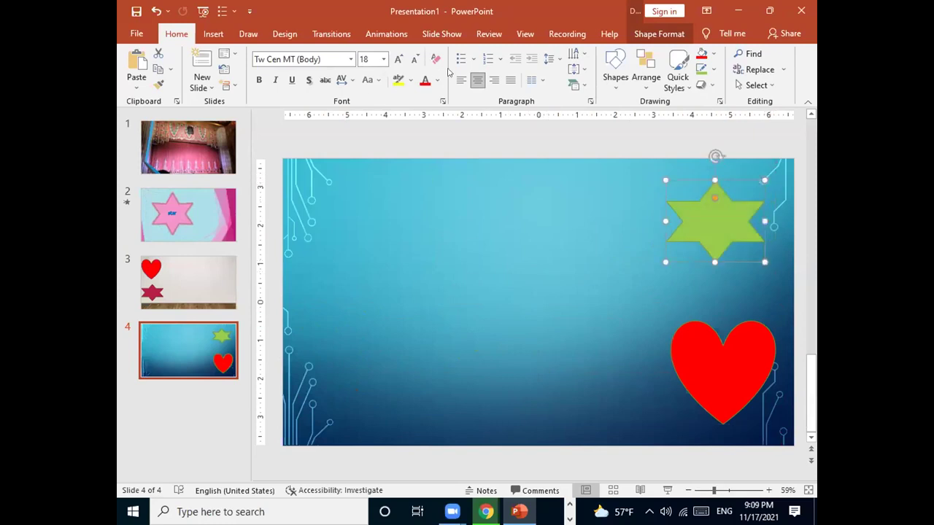
Step: Fill the star on slide 4 with red
left_click(656, 33)
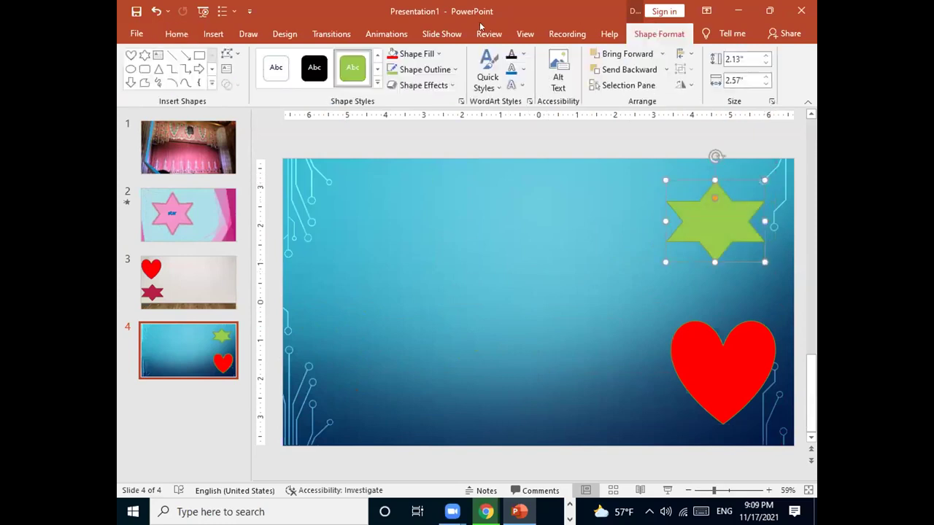
left_click(439, 54)
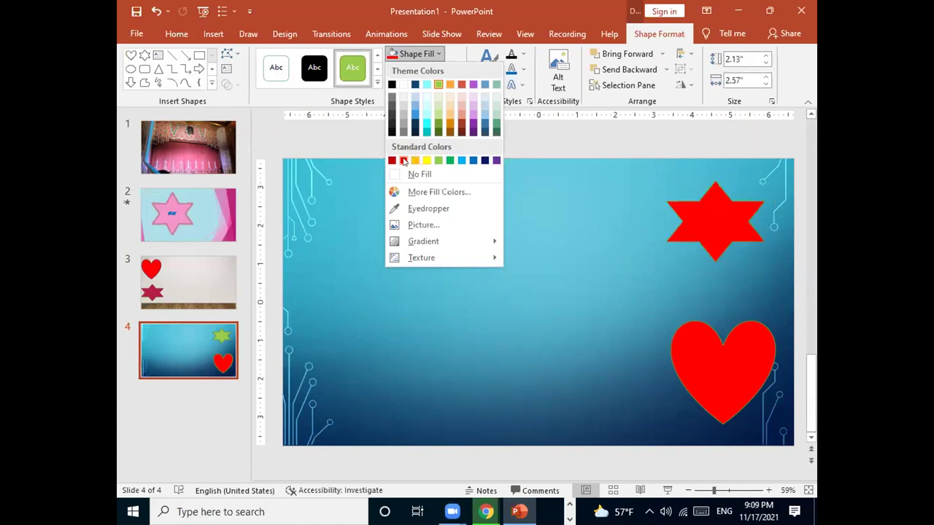
left_click(403, 161)
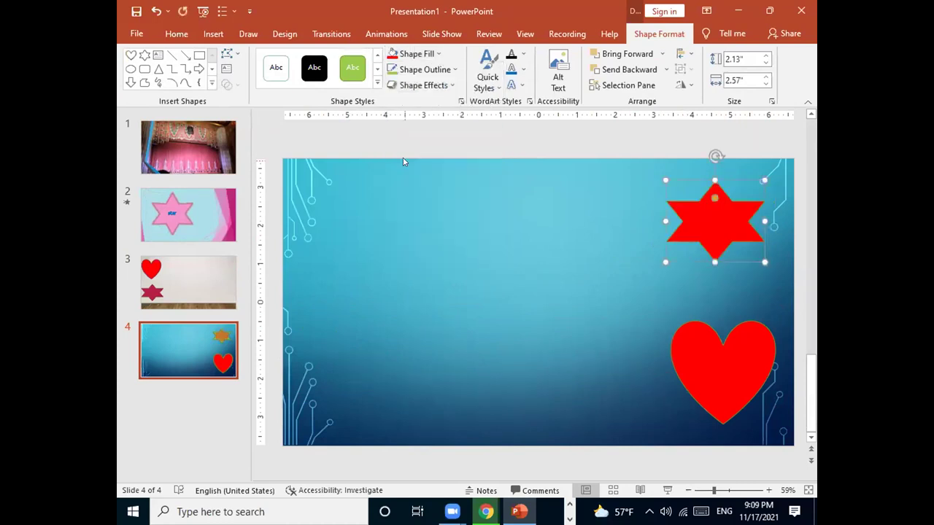
Step: Fill the heart on slide 4 with yellow and deselect it
left_click(717, 380)
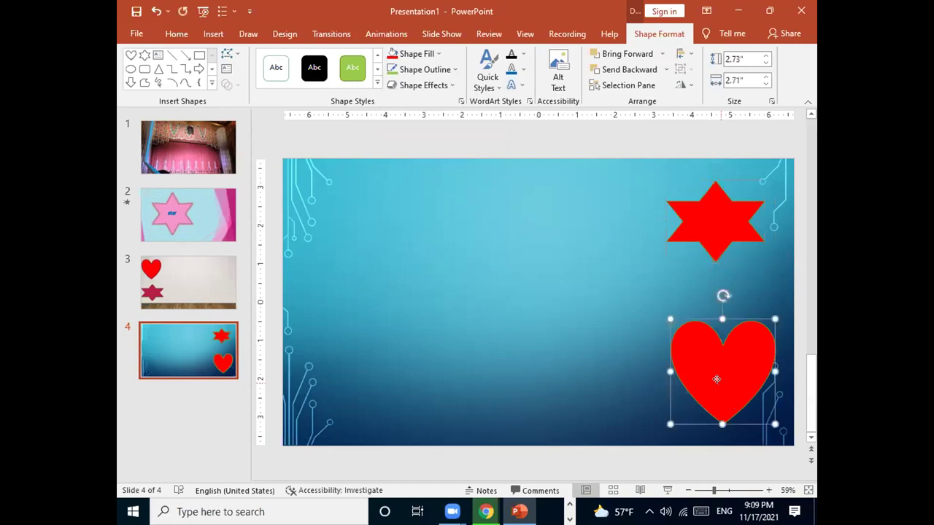
left_click(436, 53)
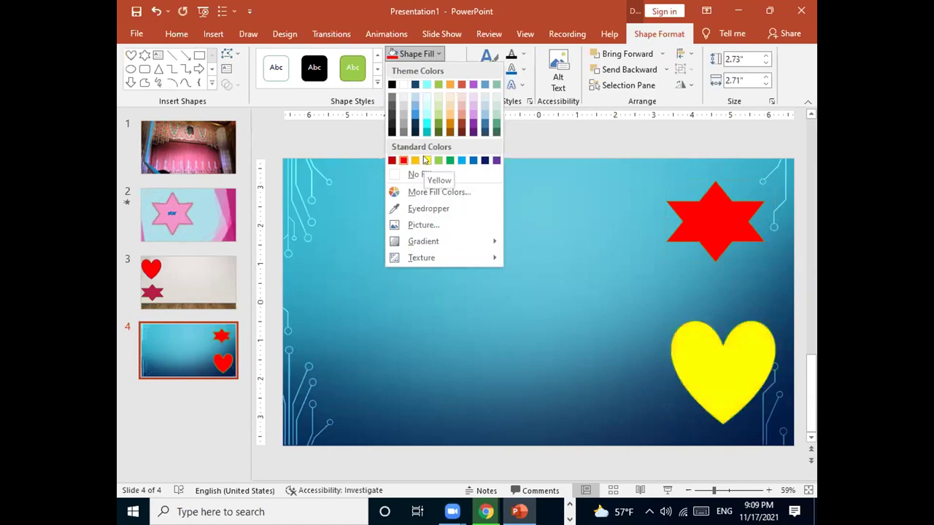
left_click(426, 160)
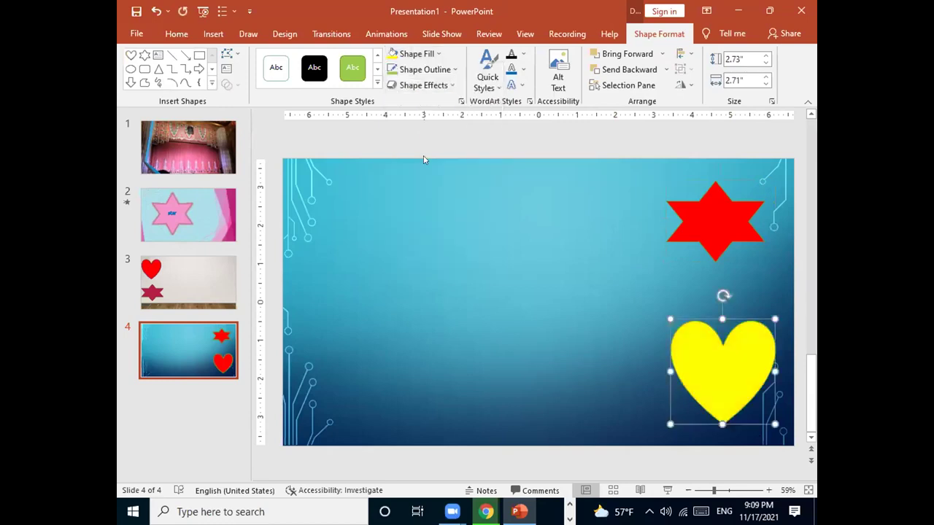
left_click(605, 286)
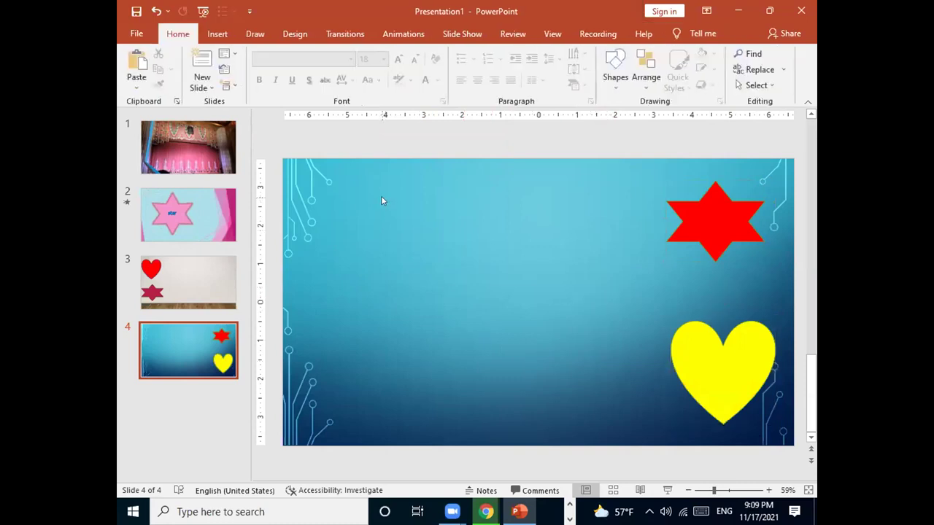
Step: Apply the Morph transition to slide 4, then present the other deck from slide 10
left_click(349, 36)
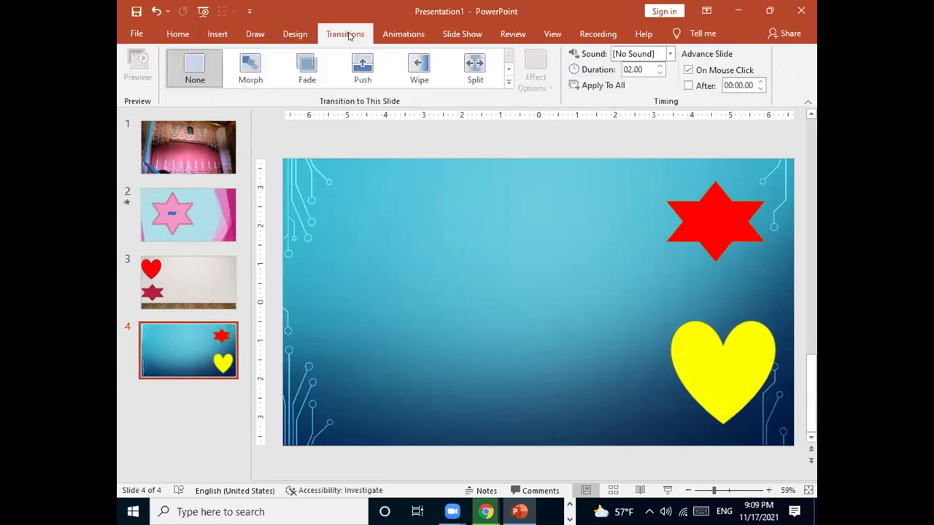
left_click(253, 72)
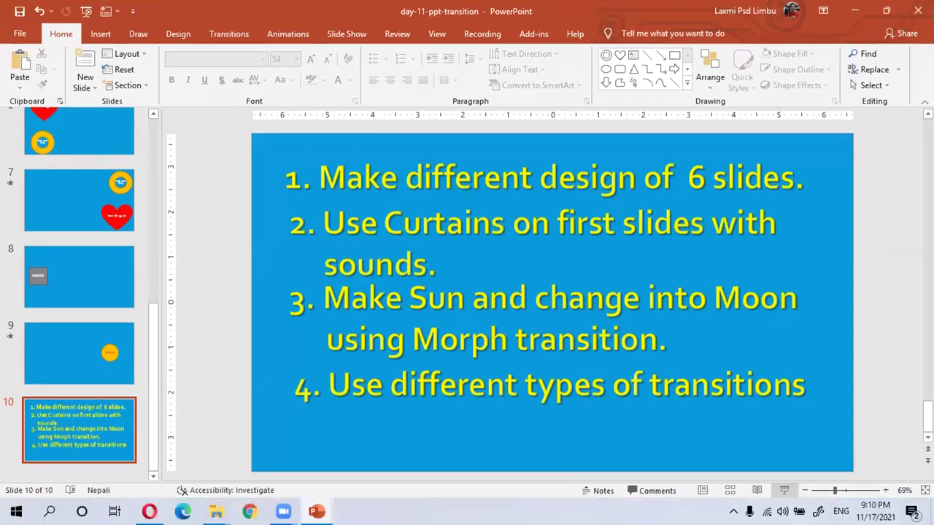
key("shift+F5")
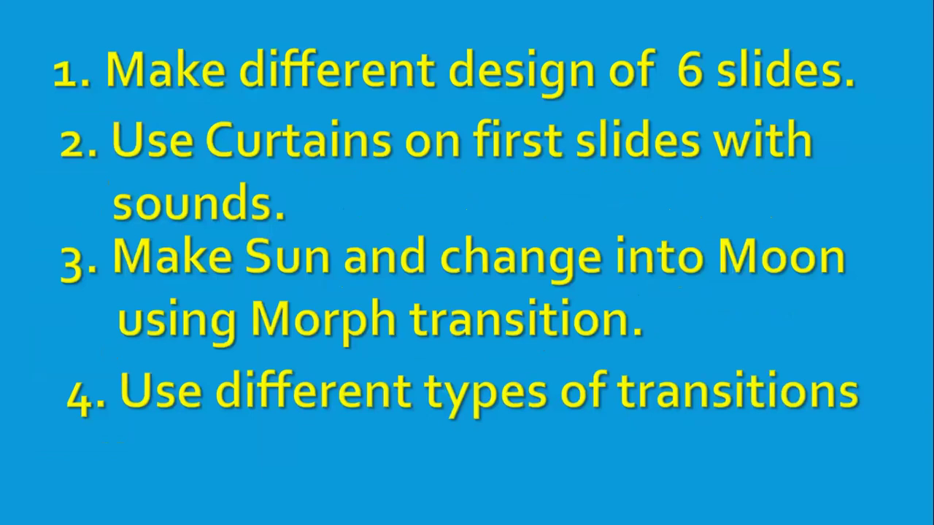